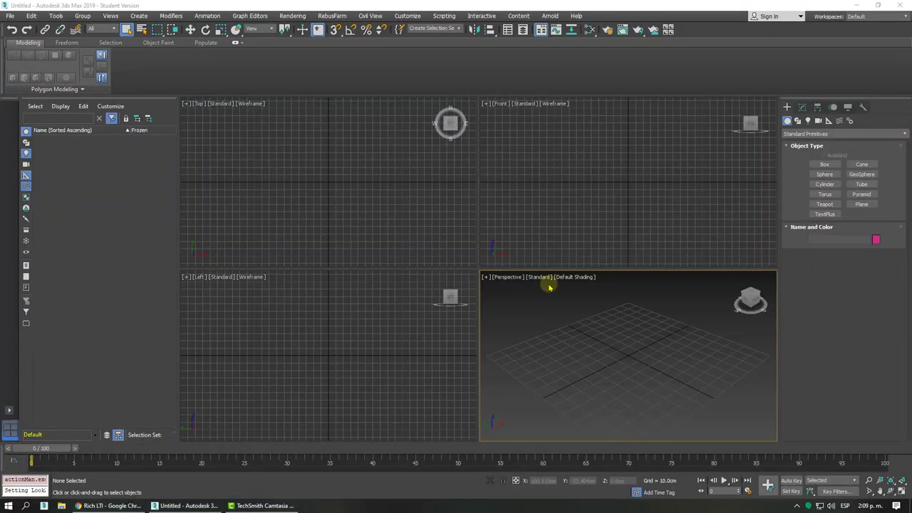
Draw a sphere at the grid centre in the Perspective view.
{"action": "left_click", "coordinate": [824, 173]}
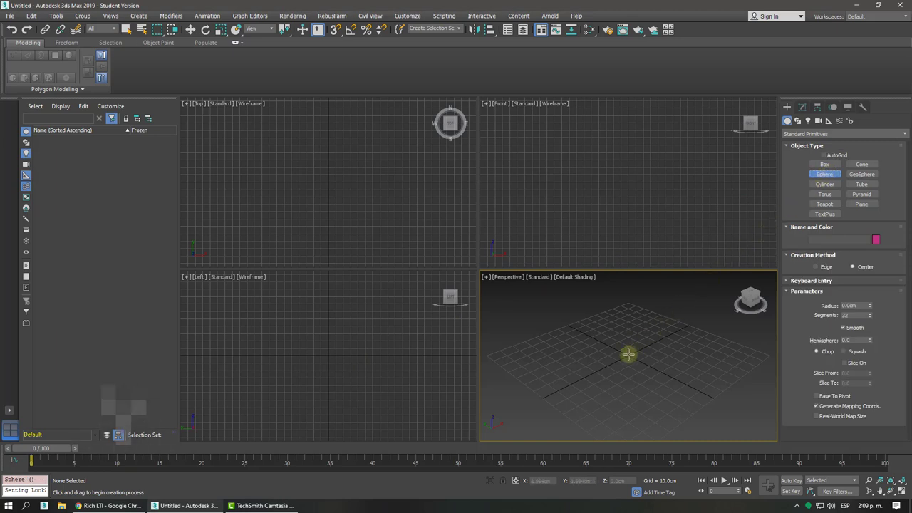
{"action": "left_click_drag", "start_coordinate": [630, 353], "coordinate": [629, 339]}
{"action": "right_click", "coordinate": [666, 348]}
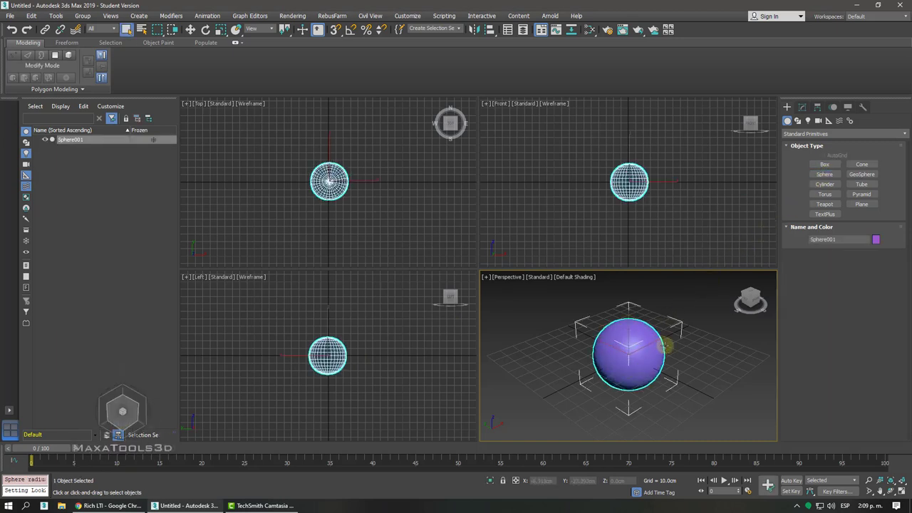
Zero the sphere's X and Y position, then maximize and orbit the Perspective view lower.
{"action": "left_click", "coordinate": [190, 30]}
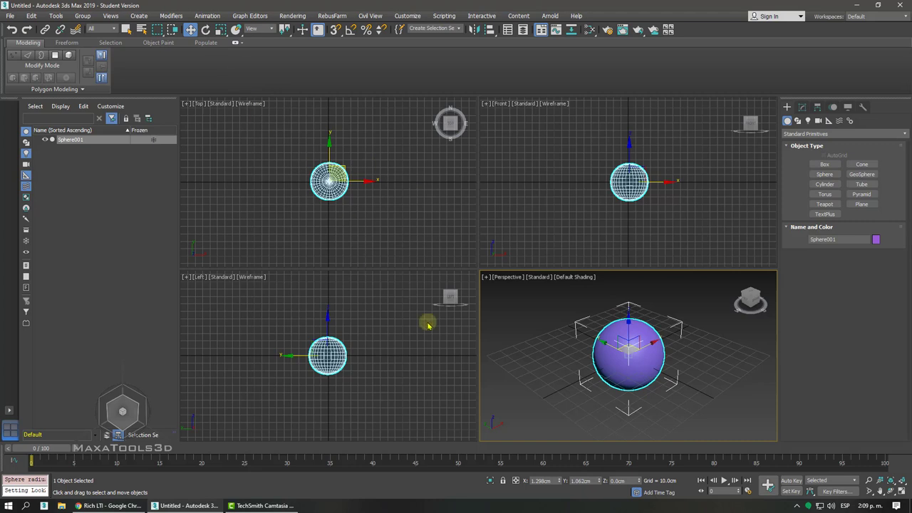
{"action": "right_click", "coordinate": [560, 482]}
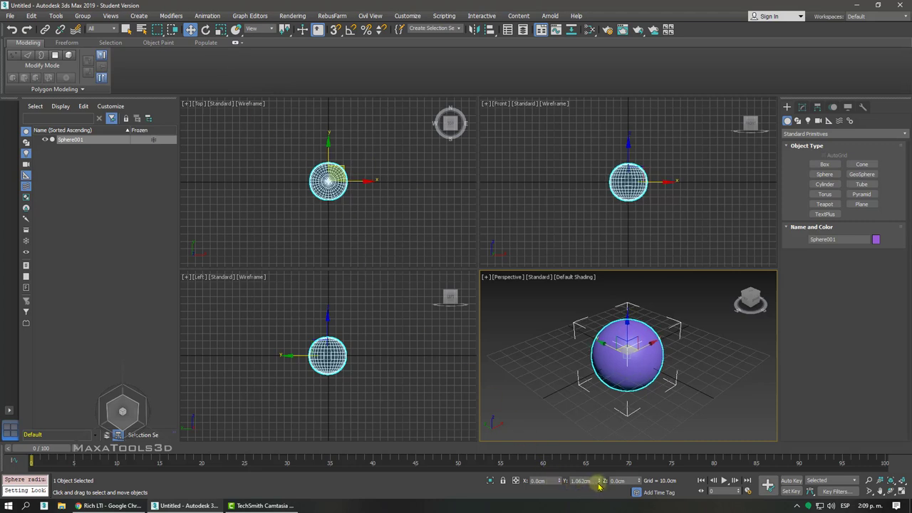
{"action": "right_click", "coordinate": [599, 481]}
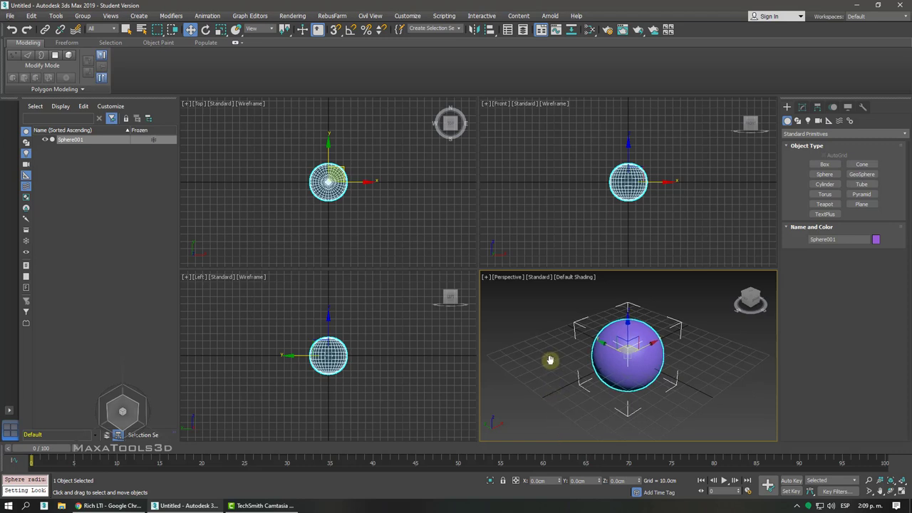
{"action": "key", "text": "alt+w"}
{"action": "middle_click_drag", "start_coordinate": [550, 364], "coordinate": [496, 343], "text": "alt"}
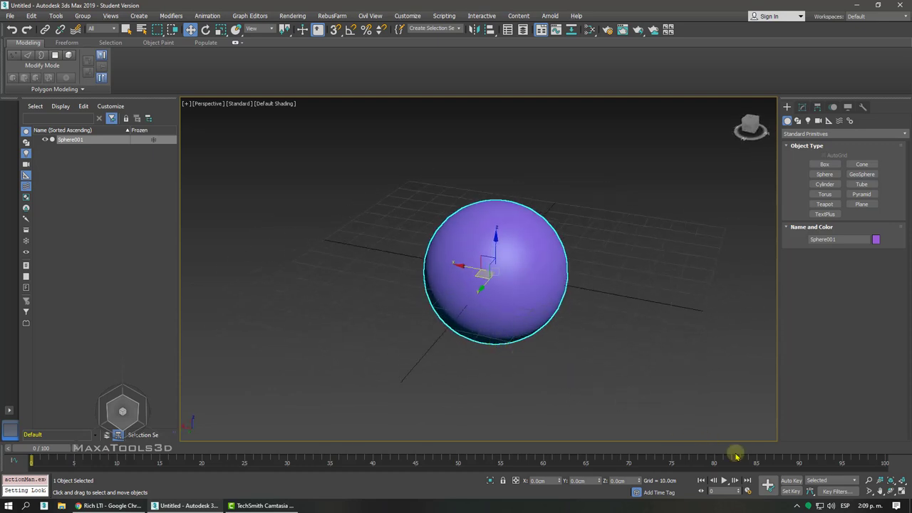
Try Auto Key and the Mini Curve Editor, then turn Auto Key off and show Sphere001's Motion panel.
{"action": "left_click", "coordinate": [790, 480]}
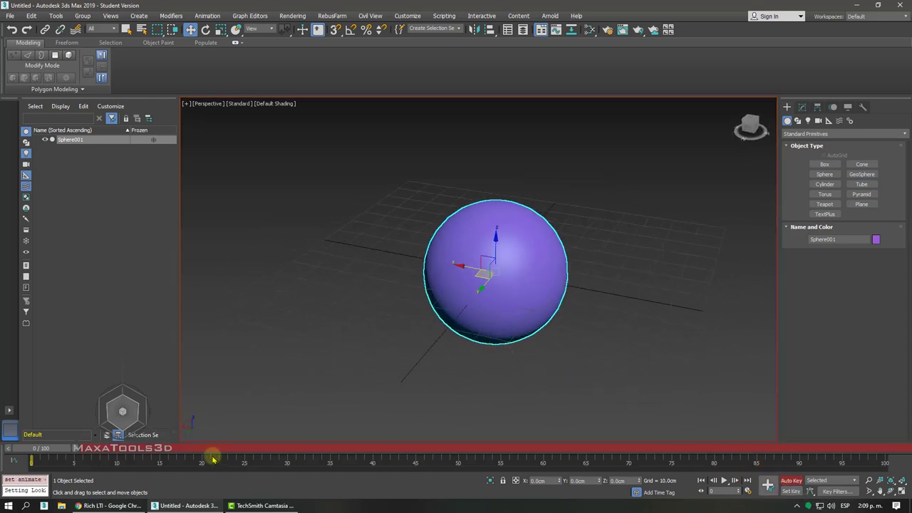
{"action": "left_click_drag", "start_coordinate": [44, 448], "coordinate": [31, 449]}
{"action": "key", "text": "w"}
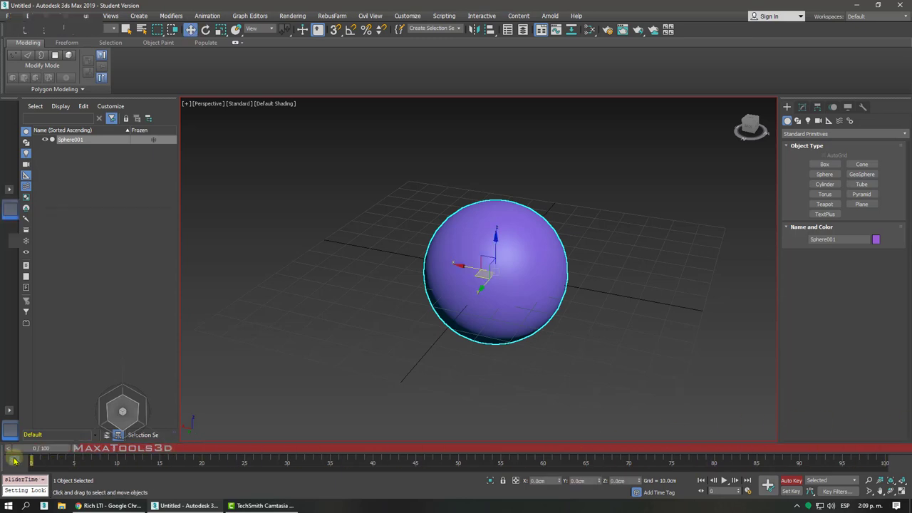
{"action": "left_click", "coordinate": [15, 461]}
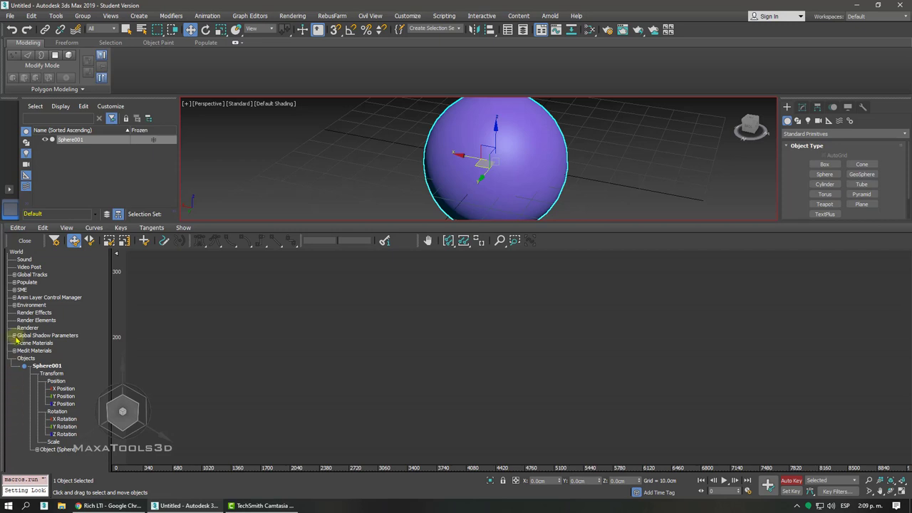
{"action": "left_click", "coordinate": [22, 241]}
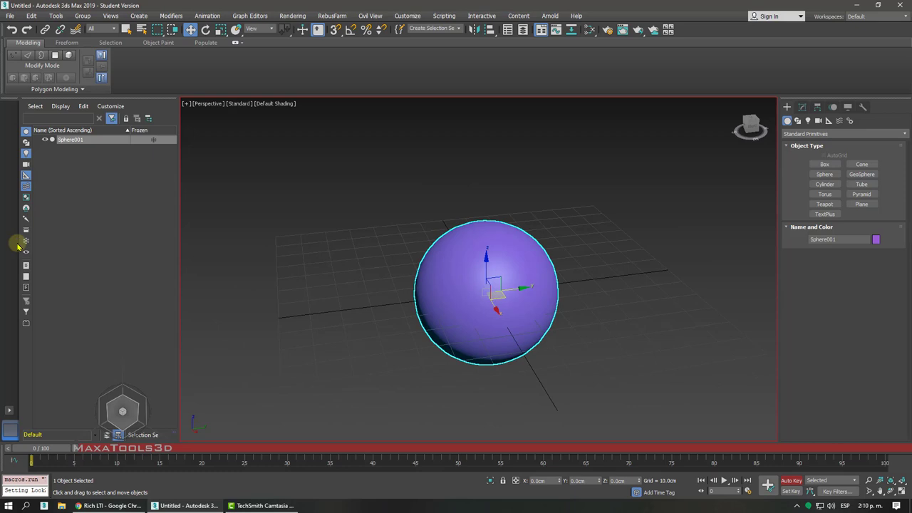
{"action": "left_click", "coordinate": [791, 480]}
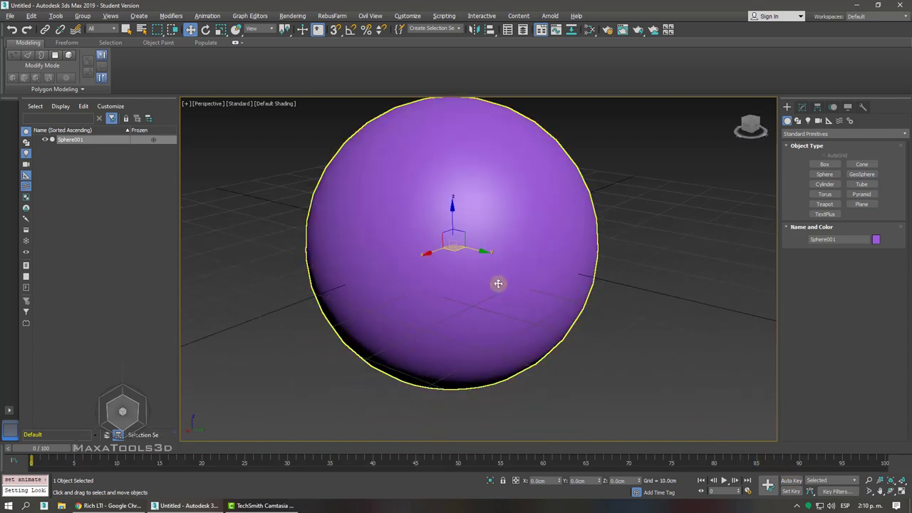
{"action": "left_click", "coordinate": [834, 108]}
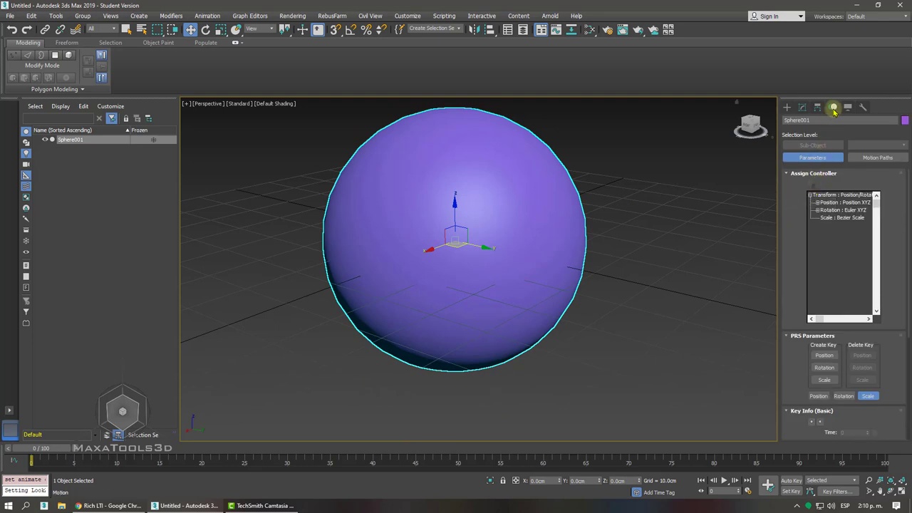
Try moving the sphere across the view, then undo the move.
{"action": "left_click", "coordinate": [798, 174]}
{"action": "left_click", "coordinate": [798, 174]}
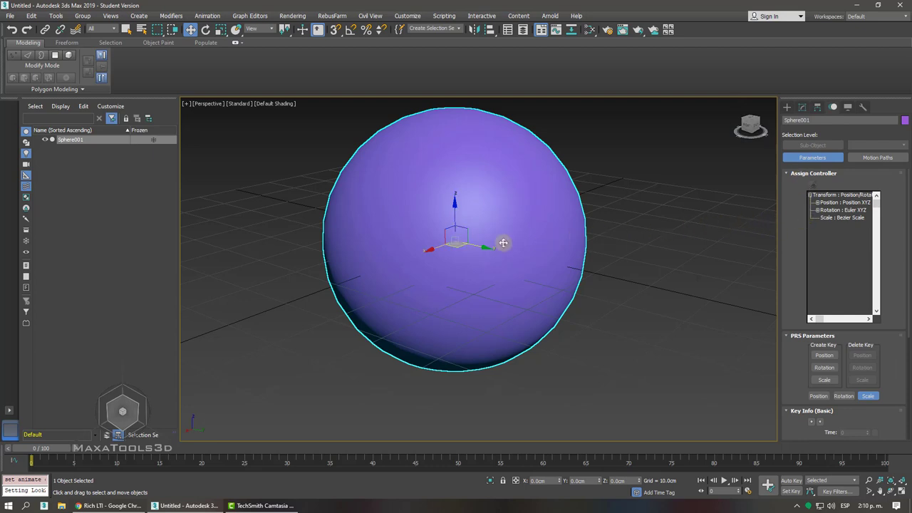
{"action": "left_click_drag", "start_coordinate": [458, 245], "coordinate": [511, 246]}
{"action": "key", "text": "ctrl+z"}
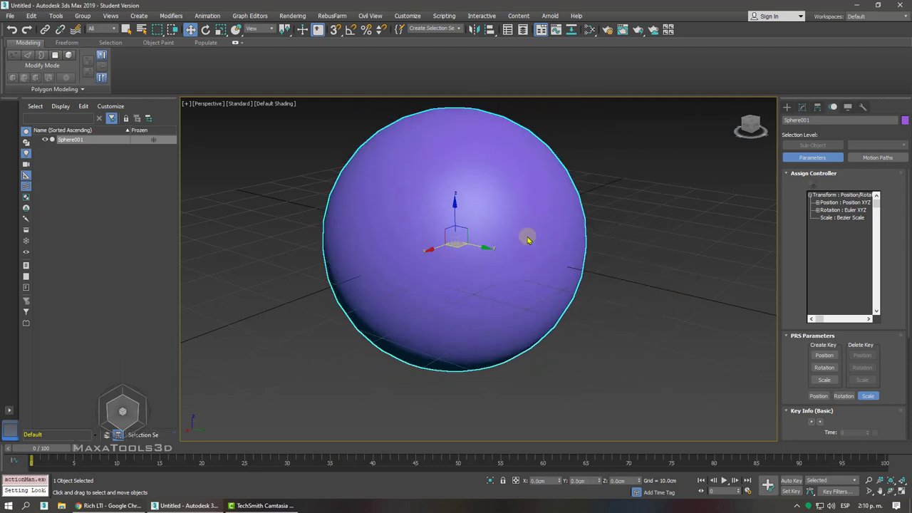
Expand Position XYZ and step through its X, Y and Z Position controllers.
{"action": "left_click", "coordinate": [818, 203]}
{"action": "left_click", "coordinate": [836, 217]}
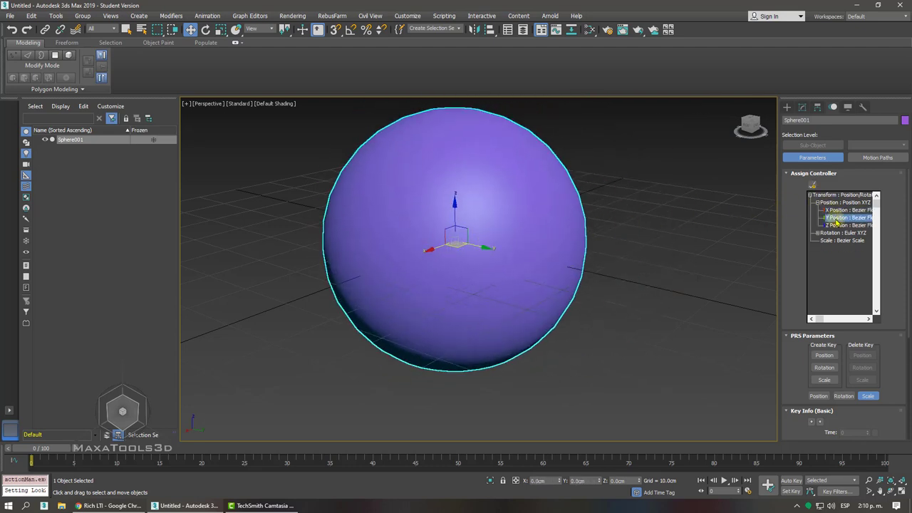
{"action": "left_click", "coordinate": [837, 226]}
{"action": "left_click", "coordinate": [838, 211]}
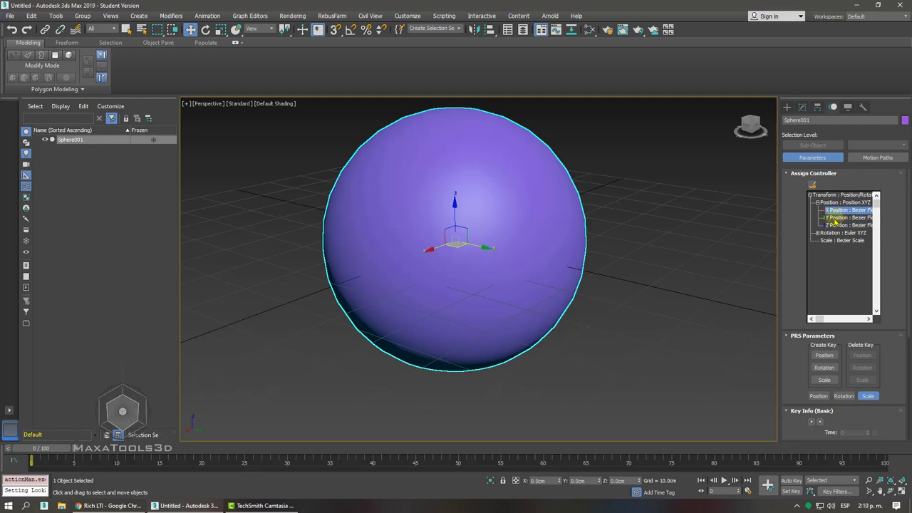
{"action": "left_click", "coordinate": [838, 218]}
{"action": "left_click", "coordinate": [838, 226]}
Settle on the X Position controller and open the Mini Curve Editor below the viewport.
{"action": "left_click", "coordinate": [836, 211]}
{"action": "left_click", "coordinate": [835, 218]}
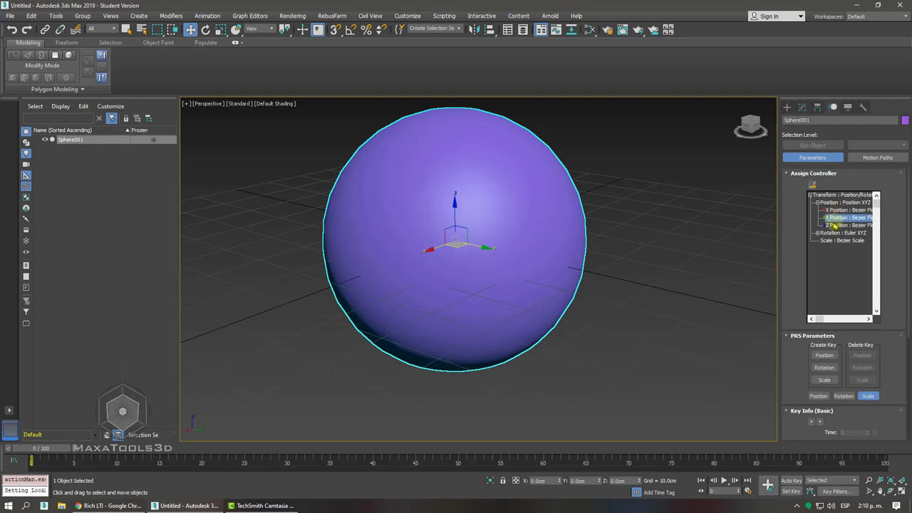
{"action": "left_click", "coordinate": [833, 210]}
{"action": "left_click", "coordinate": [835, 218]}
{"action": "left_click", "coordinate": [835, 225]}
{"action": "left_click", "coordinate": [833, 211]}
{"action": "middle_click_drag", "start_coordinate": [299, 372], "coordinate": [320, 368]}
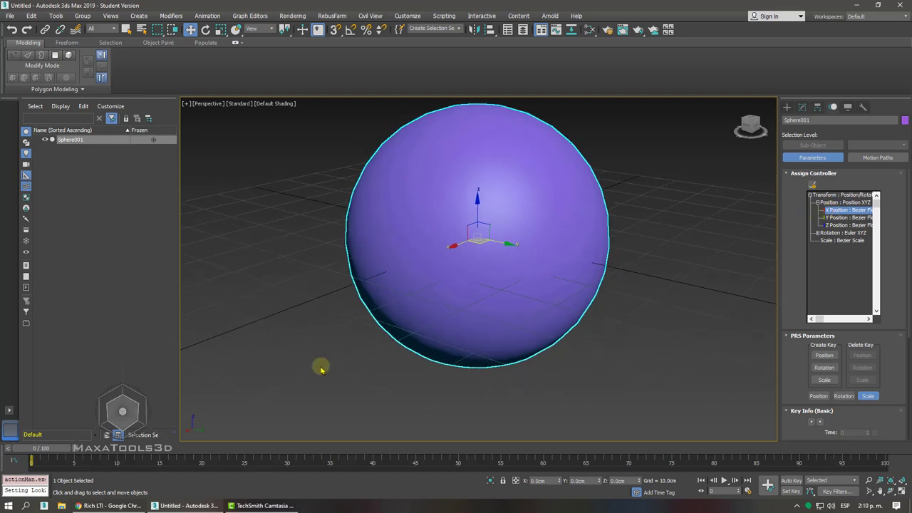
{"action": "left_click", "coordinate": [14, 464]}
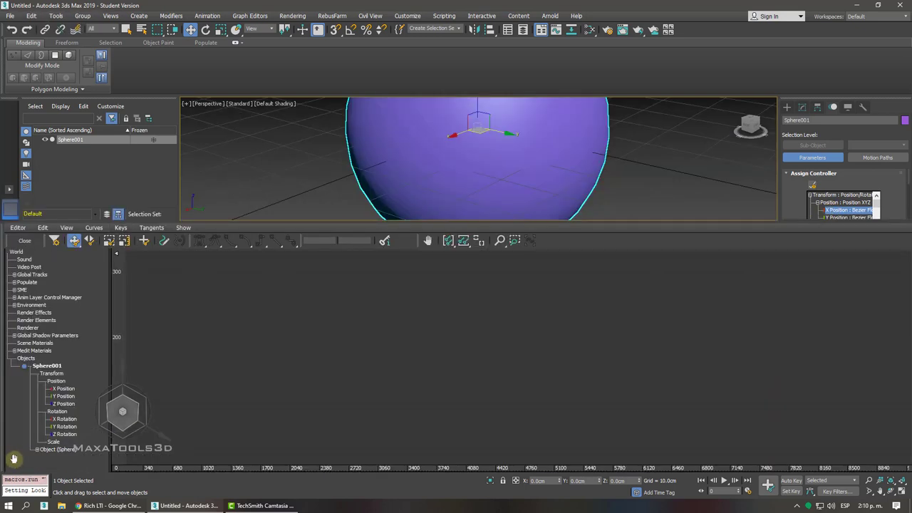
Select the Y and Z Position tracks in the curve editor and frame the sphere.
{"action": "left_click", "coordinate": [61, 388]}
{"action": "left_click", "coordinate": [61, 396]}
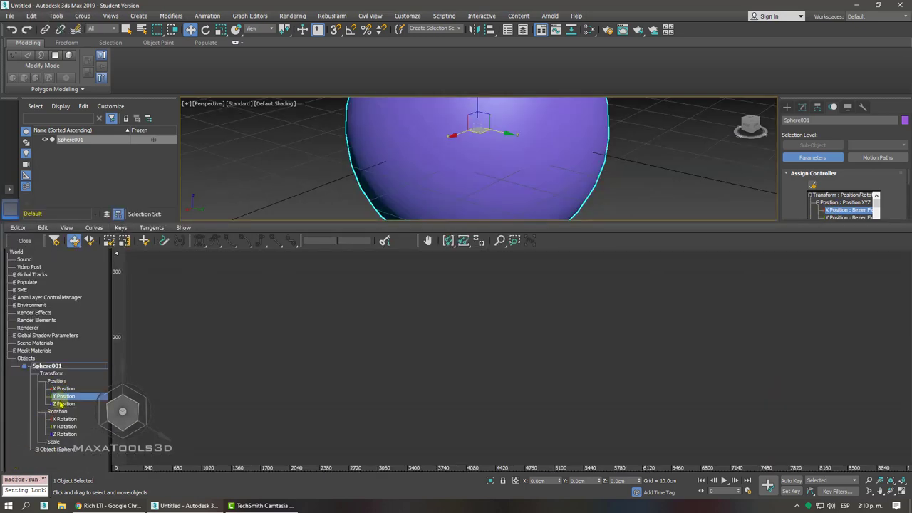
{"action": "left_click", "coordinate": [61, 404]}
{"action": "key", "text": "z"}
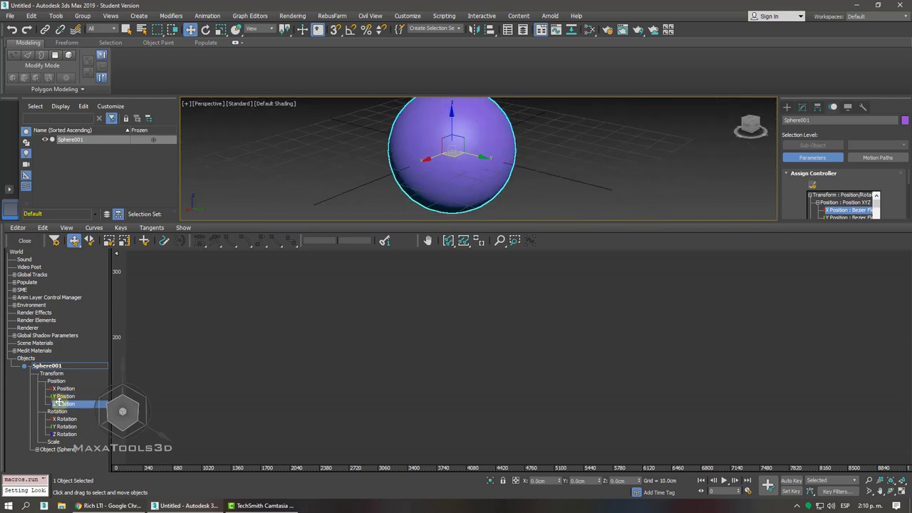
{"action": "left_click_drag", "start_coordinate": [791, 185], "coordinate": [791, 131]}
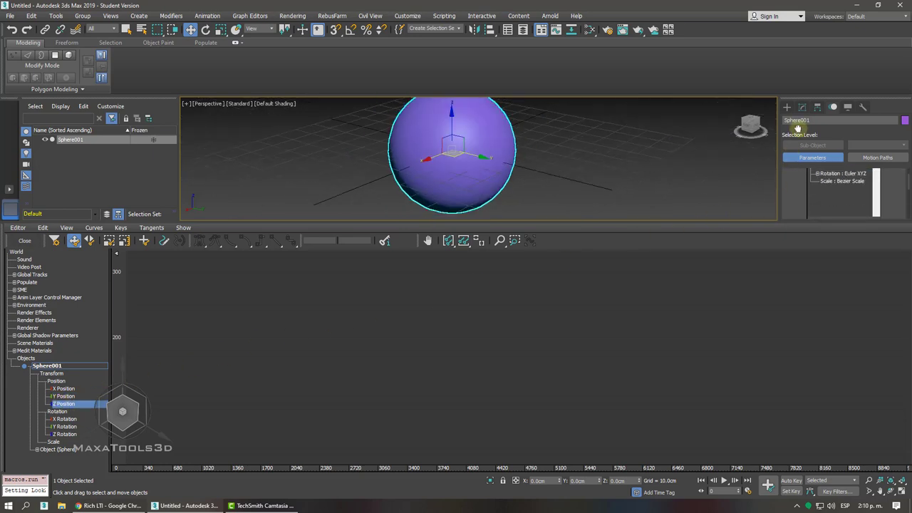
Expand Euler XYZ into X, Y, Z Rotation tracks, select them, and turn Auto Key on.
{"action": "left_click", "coordinate": [818, 180]}
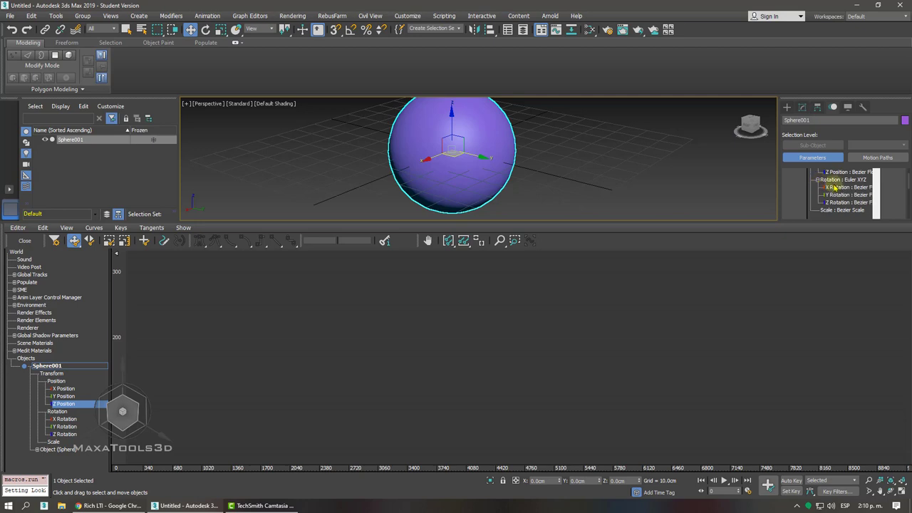
{"action": "left_click", "coordinate": [65, 419]}
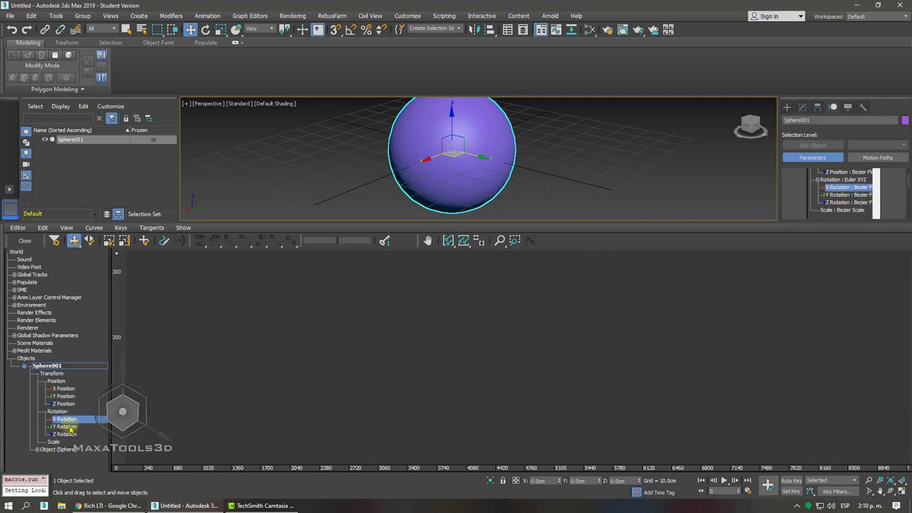
{"action": "left_click", "coordinate": [66, 426]}
{"action": "left_click", "coordinate": [68, 434]}
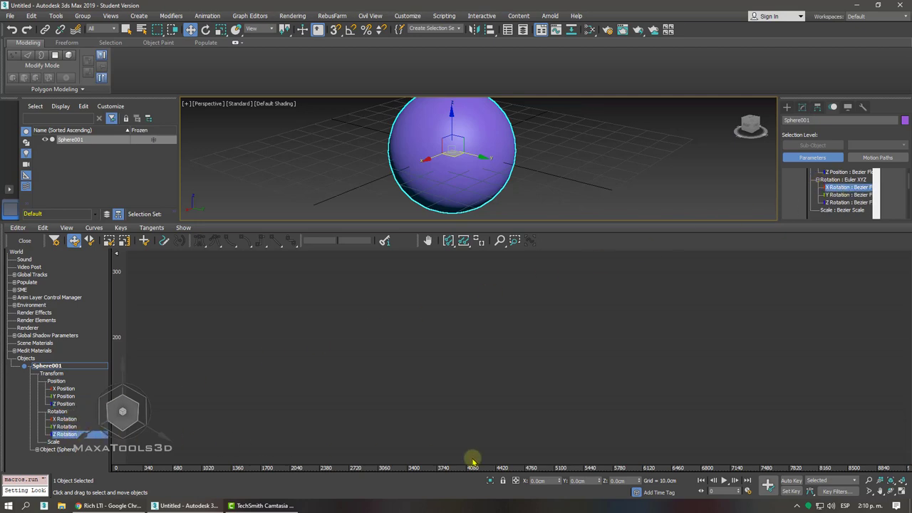
{"action": "left_click", "coordinate": [791, 480]}
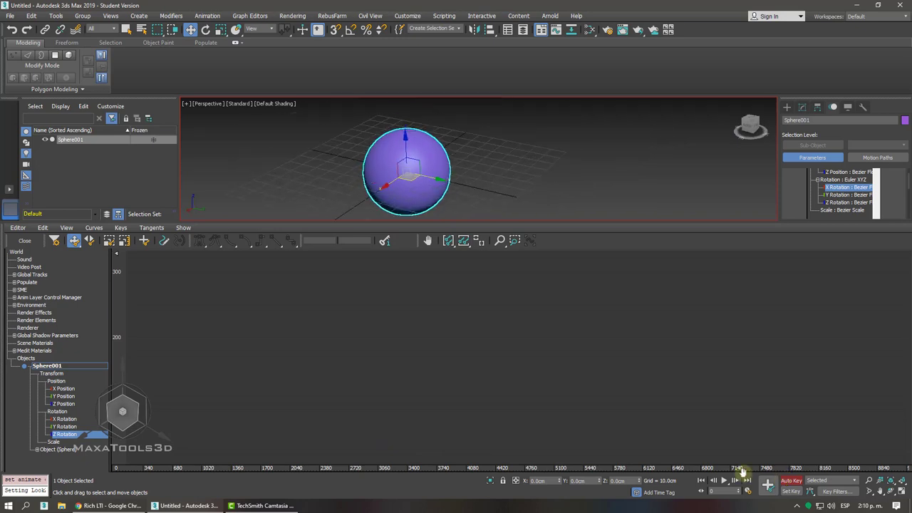
{"action": "left_click", "coordinate": [62, 404]}
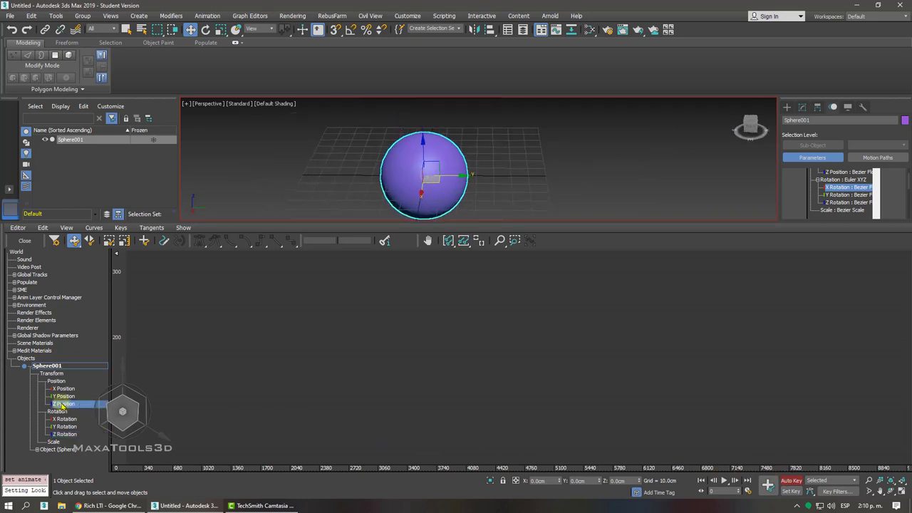
Key Sphere001 moved right at frame 30 and raised high at frame 14, then show its curves.
{"action": "left_click", "coordinate": [24, 240]}
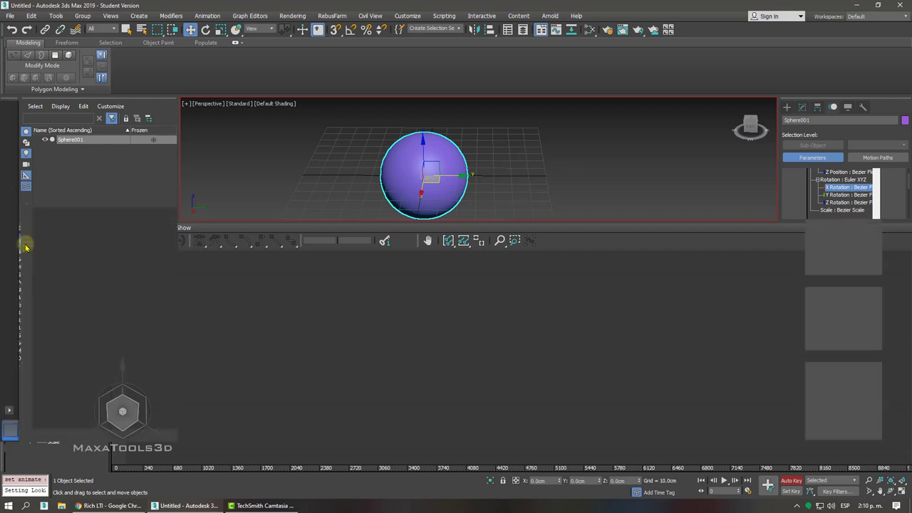
{"action": "mouse_move", "coordinate": [141, 447]}
{"action": "left_mouse_down"}
{"action": "mouse_move", "coordinate": [525, 448]}
{"action": "mouse_move", "coordinate": [287, 447]}
{"action": "left_mouse_up"}
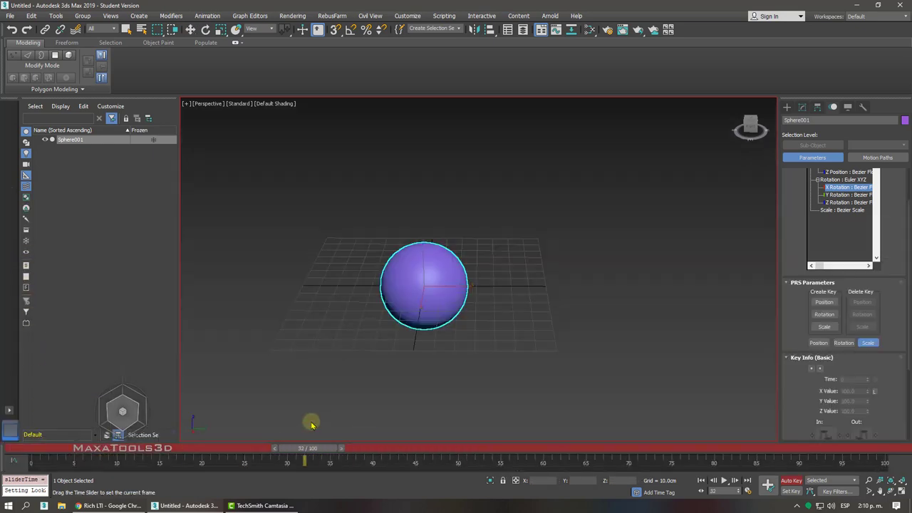
{"action": "key", "text": "w"}
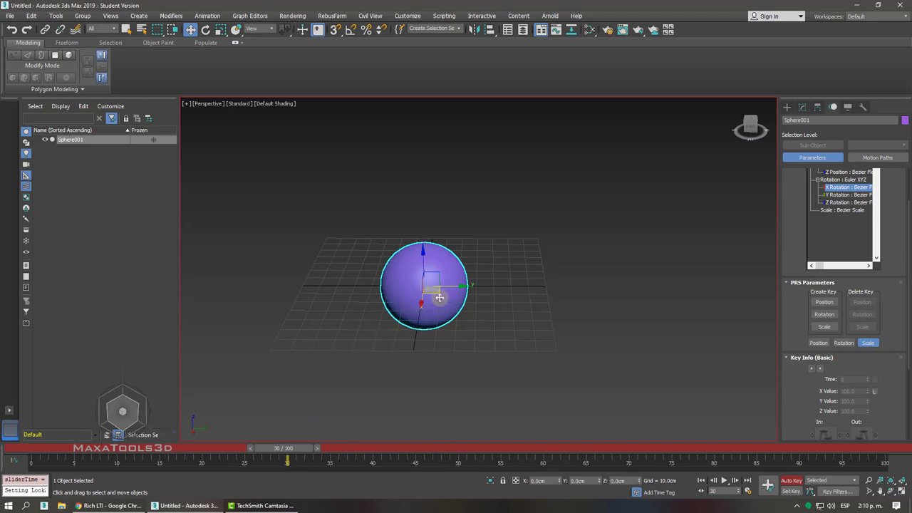
{"action": "left_click_drag", "start_coordinate": [462, 286], "coordinate": [782, 283]}
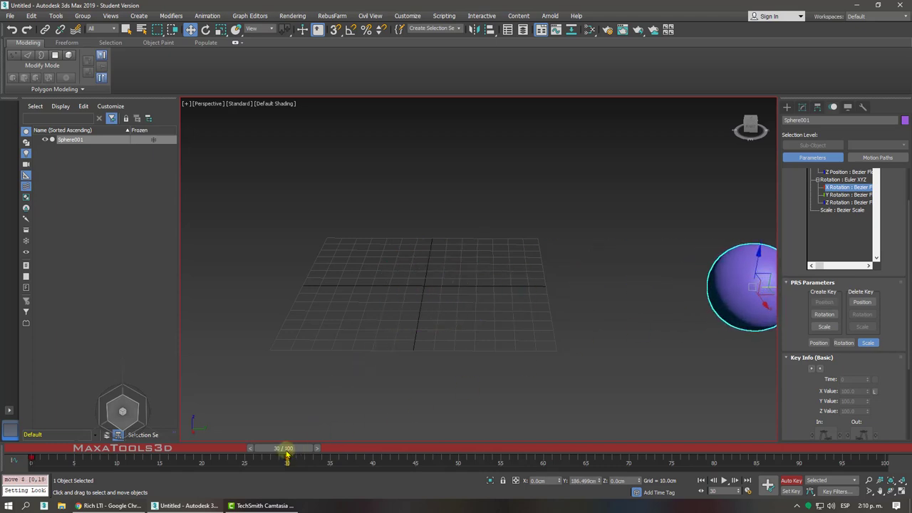
{"action": "left_click_drag", "start_coordinate": [286, 448], "coordinate": [152, 448]}
{"action": "left_click_drag", "start_coordinate": [569, 262], "coordinate": [547, 127]}
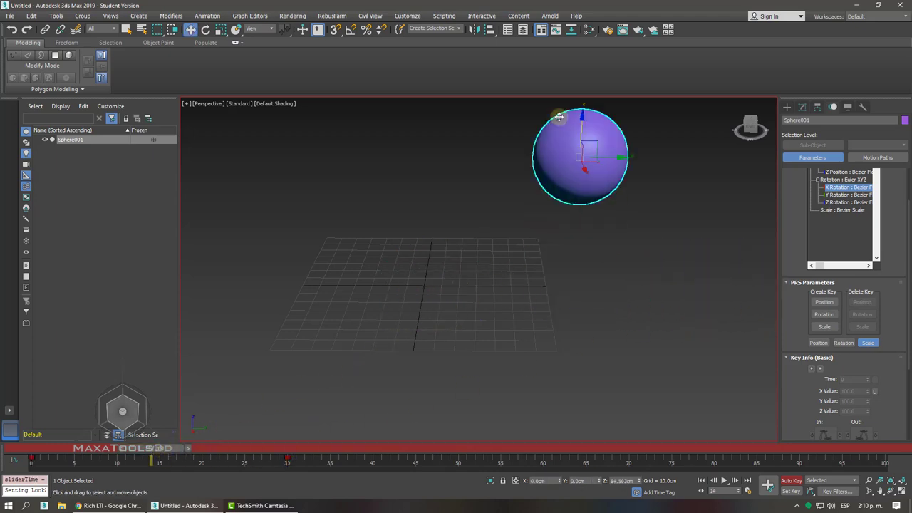
{"action": "left_click", "coordinate": [14, 461]}
Frame the curve graph, show only the Y Position curve, and marquee-select all its keys.
{"action": "left_click", "coordinate": [448, 240]}
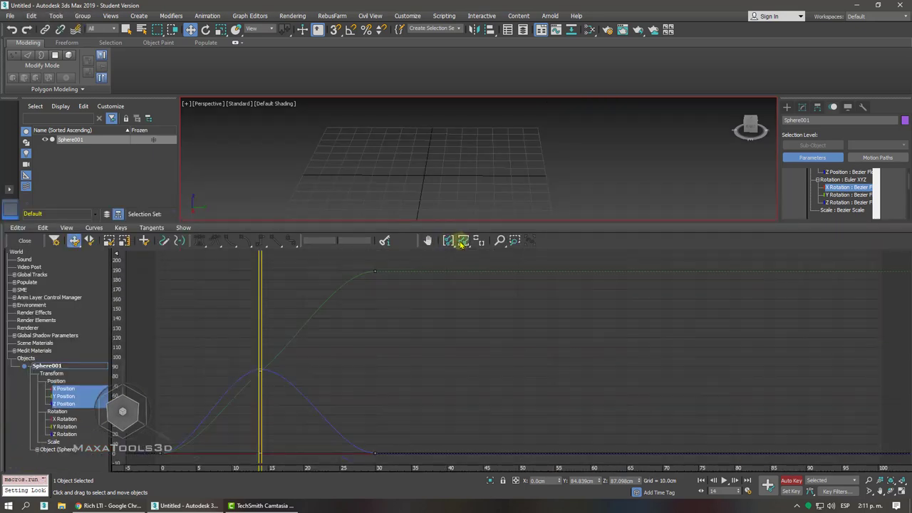
{"action": "middle_click_drag", "start_coordinate": [442, 267], "coordinate": [380, 352]}
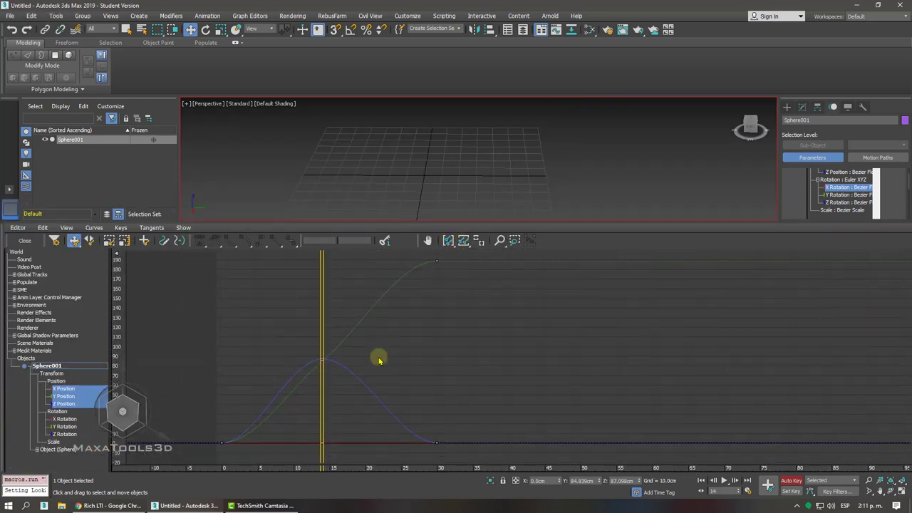
{"action": "key", "text": "z"}
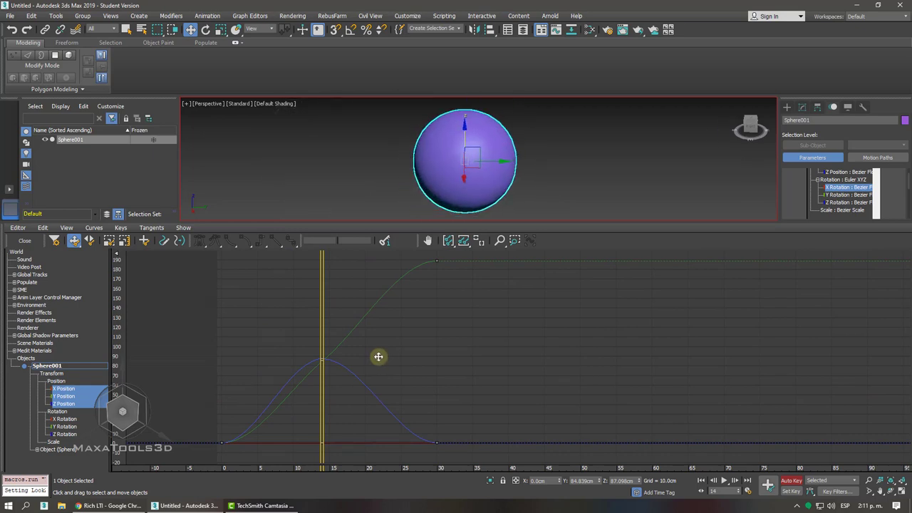
{"action": "left_click", "coordinate": [67, 399]}
{"action": "left_click", "coordinate": [221, 442]}
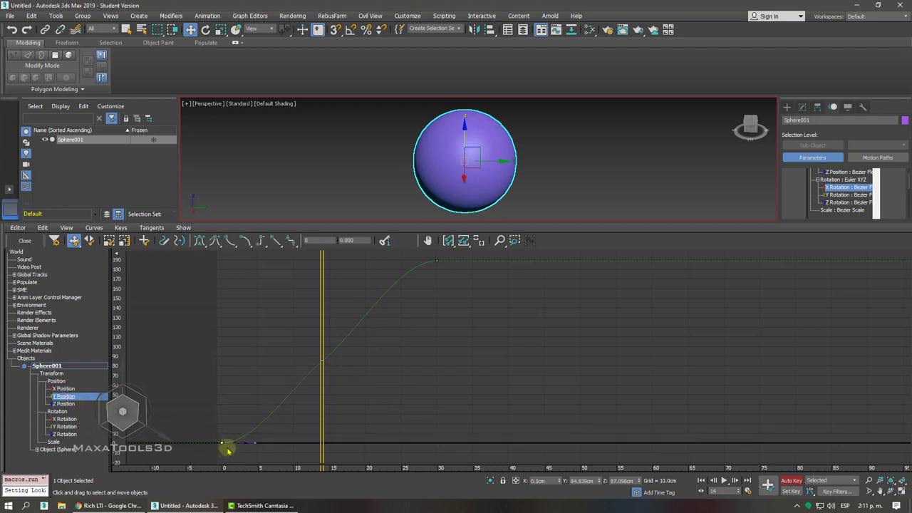
{"action": "key", "text": "k"}
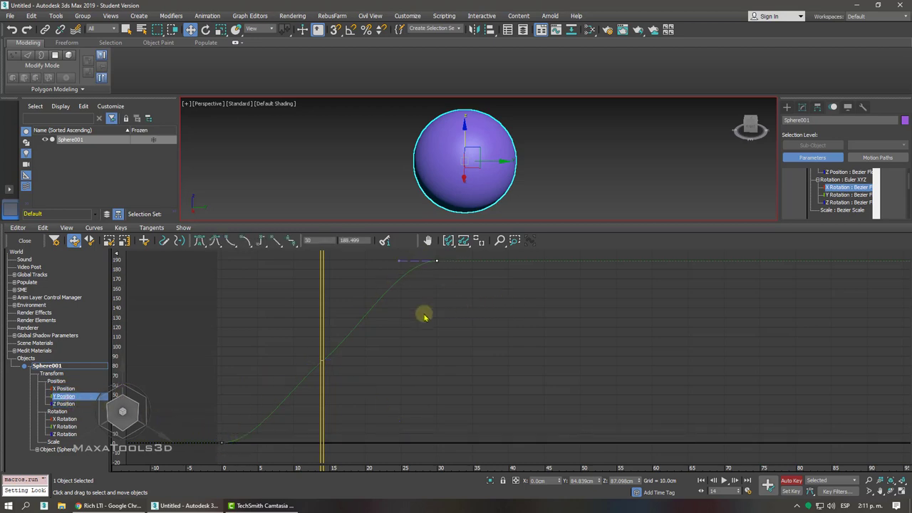
{"action": "left_click", "coordinate": [221, 449]}
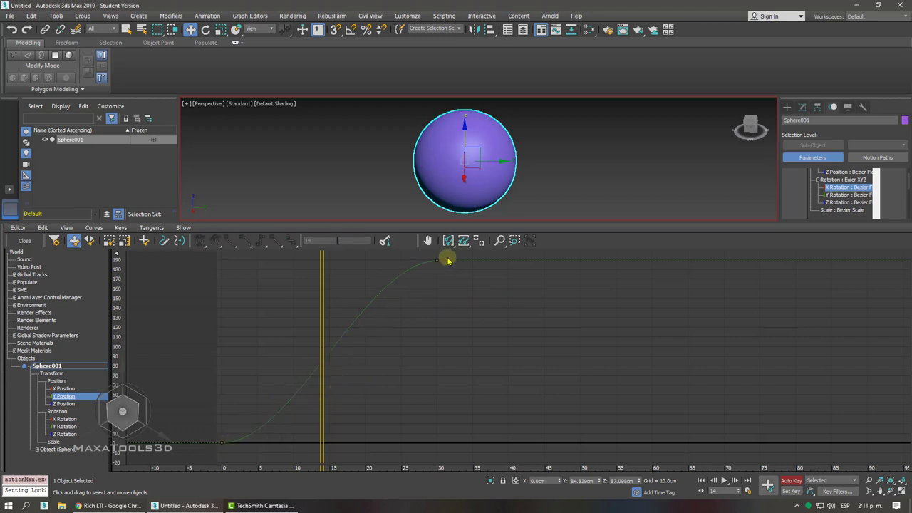
{"action": "mouse_move", "coordinate": [446, 257]}
{"action": "left_mouse_down"}
{"action": "mouse_move", "coordinate": [204, 473]}
{"action": "mouse_move", "coordinate": [175, 484]}
{"action": "left_mouse_up"}
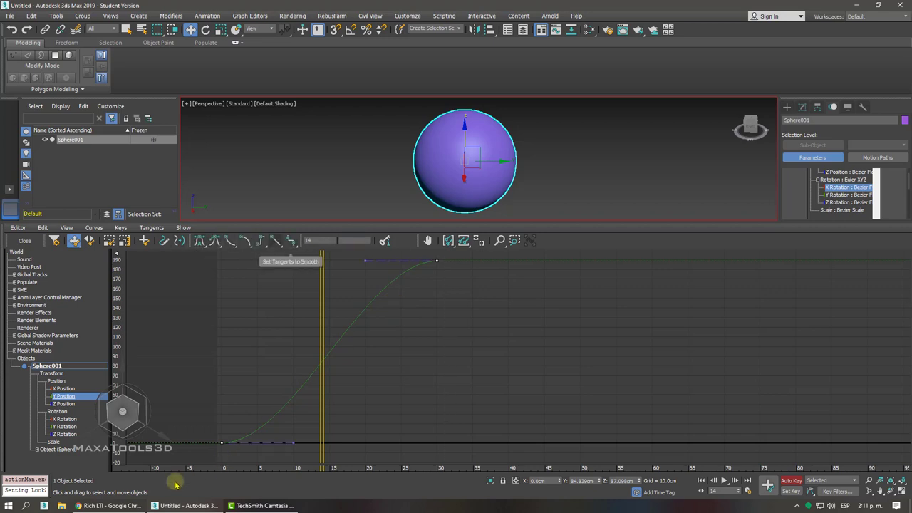
Try straight linear tangents on the Y Position curve, then undo the change.
{"action": "left_click", "coordinate": [274, 241]}
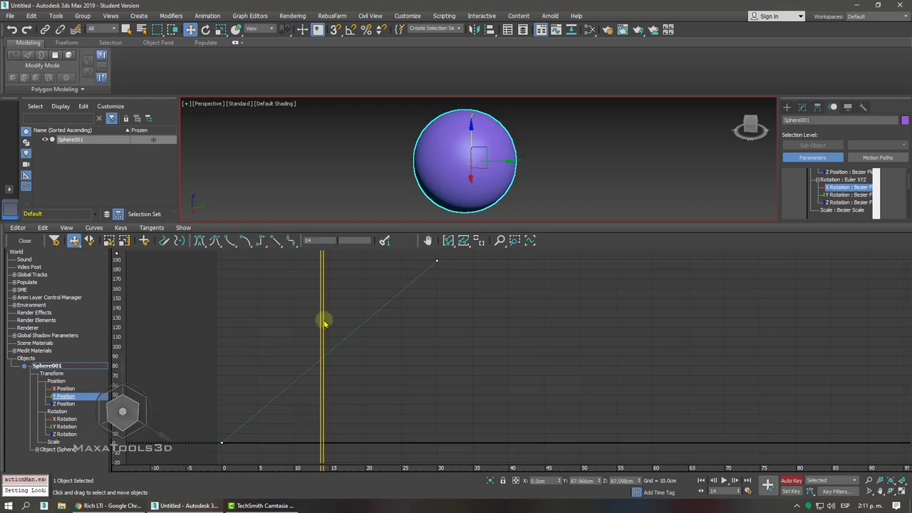
{"action": "mouse_move", "coordinate": [325, 320]}
{"action": "left_mouse_down"}
{"action": "mouse_move", "coordinate": [265, 321]}
{"action": "mouse_move", "coordinate": [373, 320]}
{"action": "mouse_move", "coordinate": [272, 337]}
{"action": "left_mouse_up"}
{"action": "key", "text": "ctrl+z"}
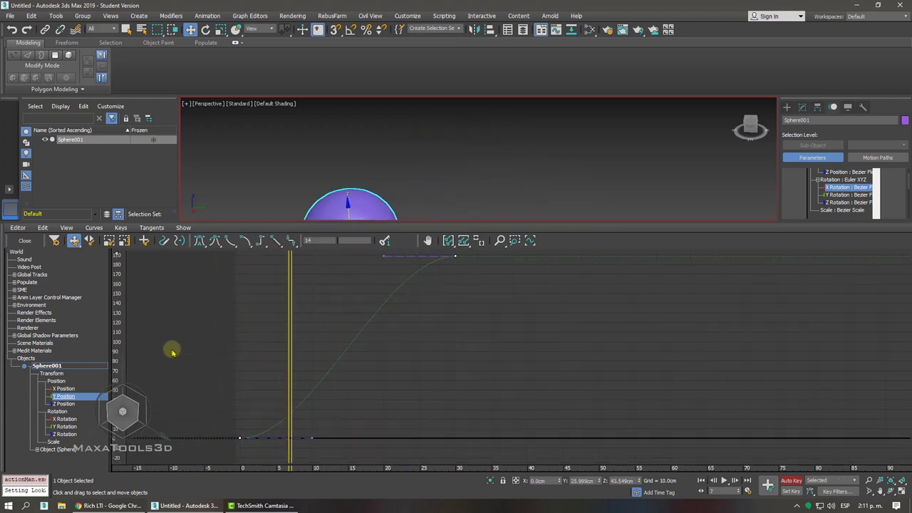
{"action": "middle_click_drag", "start_coordinate": [95, 359], "coordinate": [80, 307]}
Show the Z Position curve and play the animation to review the bounce.
{"action": "left_click", "coordinate": [55, 350]}
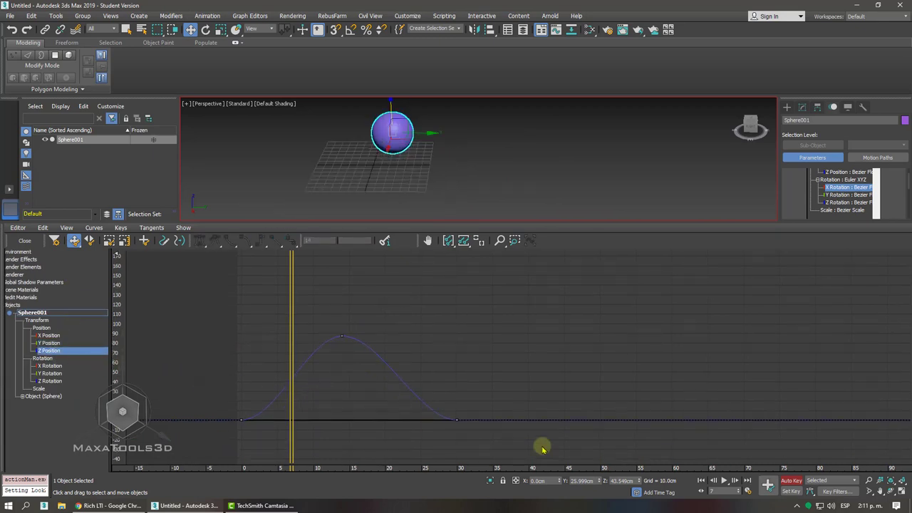
{"action": "left_click", "coordinate": [724, 480]}
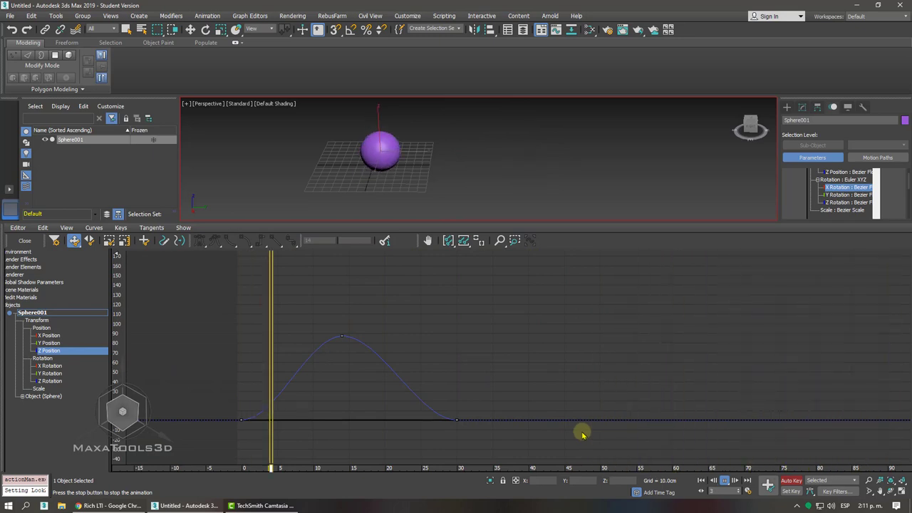
{"action": "left_click", "coordinate": [722, 481]}
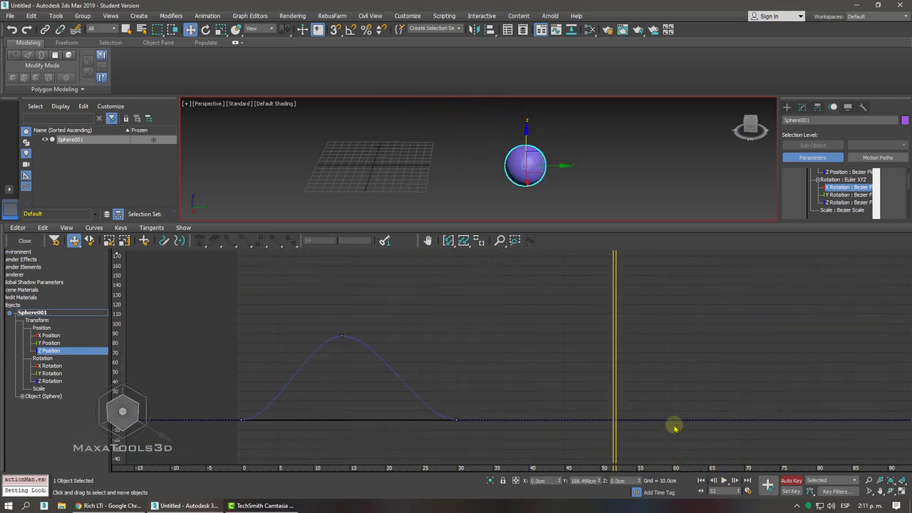
{"action": "mouse_move", "coordinate": [610, 359]}
{"action": "left_mouse_down"}
{"action": "mouse_move", "coordinate": [283, 383]}
{"action": "mouse_move", "coordinate": [242, 391]}
{"action": "mouse_move", "coordinate": [340, 380]}
{"action": "mouse_move", "coordinate": [456, 389]}
{"action": "mouse_move", "coordinate": [321, 397]}
{"action": "mouse_move", "coordinate": [241, 424]}
{"action": "left_mouse_up"}
Give the Z Position keys at frames 0 and 30 sharp fast tangents and replay the bounce.
{"action": "left_click", "coordinate": [241, 420]}
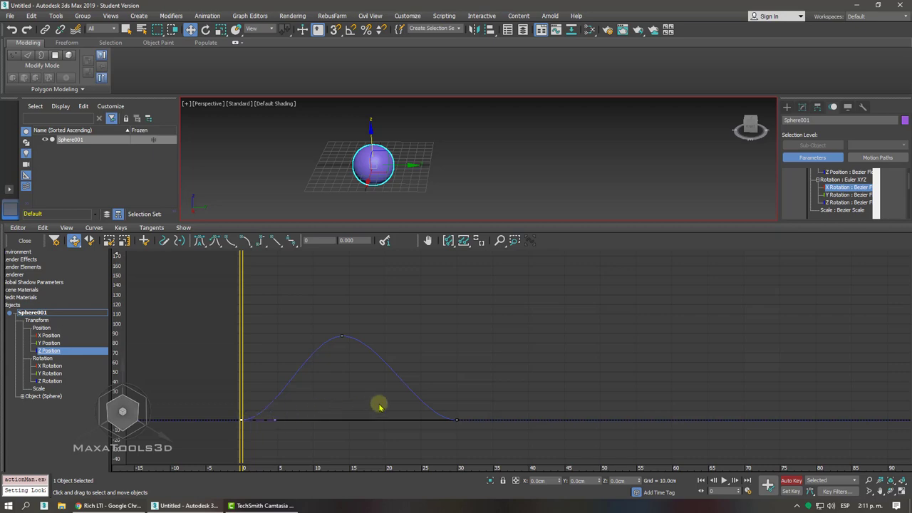
{"action": "left_click_drag", "start_coordinate": [206, 397], "coordinate": [675, 435]}
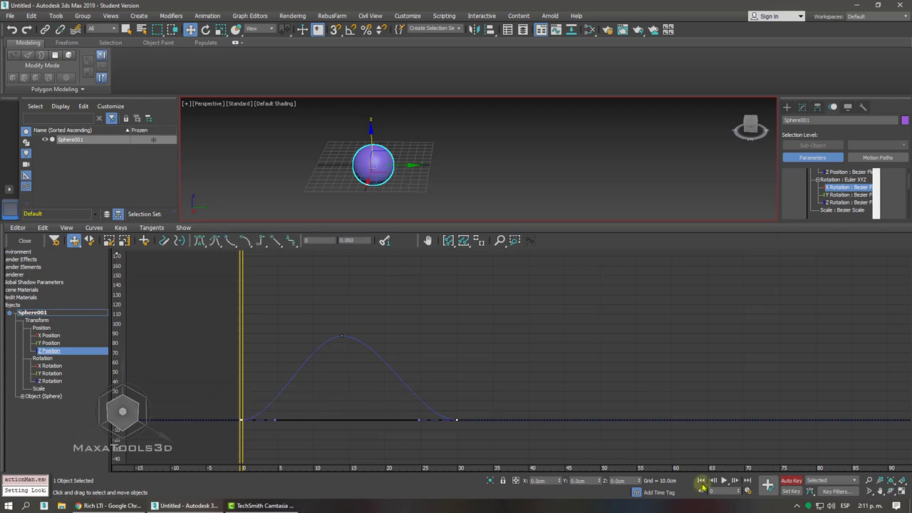
{"action": "left_click", "coordinate": [271, 250]}
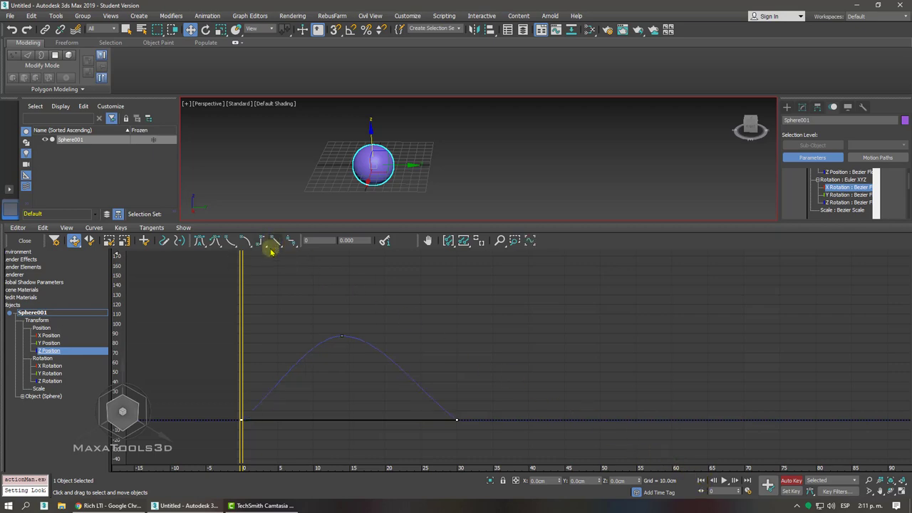
{"action": "left_click", "coordinate": [263, 424]}
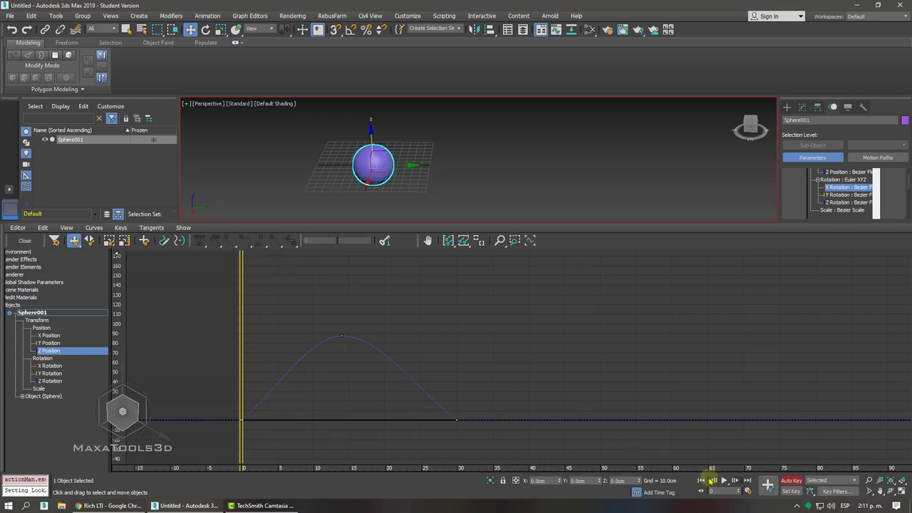
{"action": "left_click", "coordinate": [725, 482]}
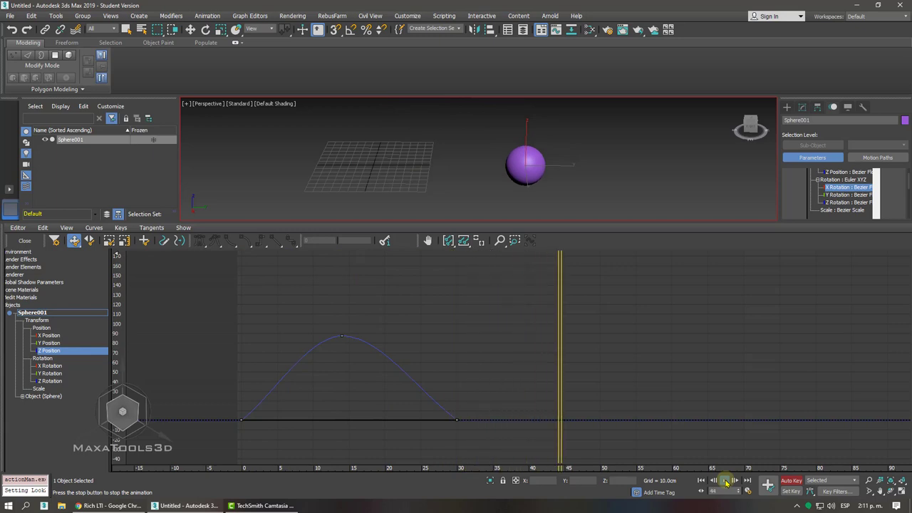
{"action": "left_click_drag", "start_coordinate": [580, 377], "coordinate": [239, 416]}
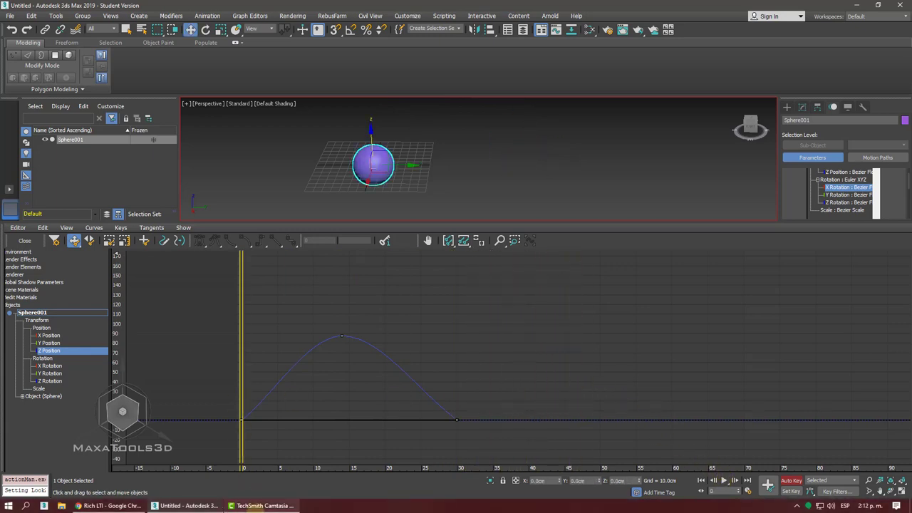
{"action": "left_click", "coordinate": [256, 507]}
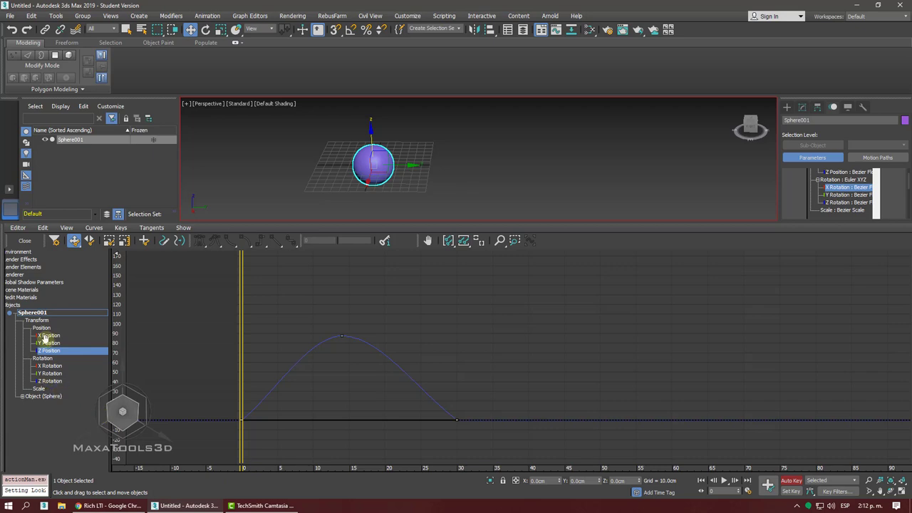
{"action": "left_click", "coordinate": [26, 240]}
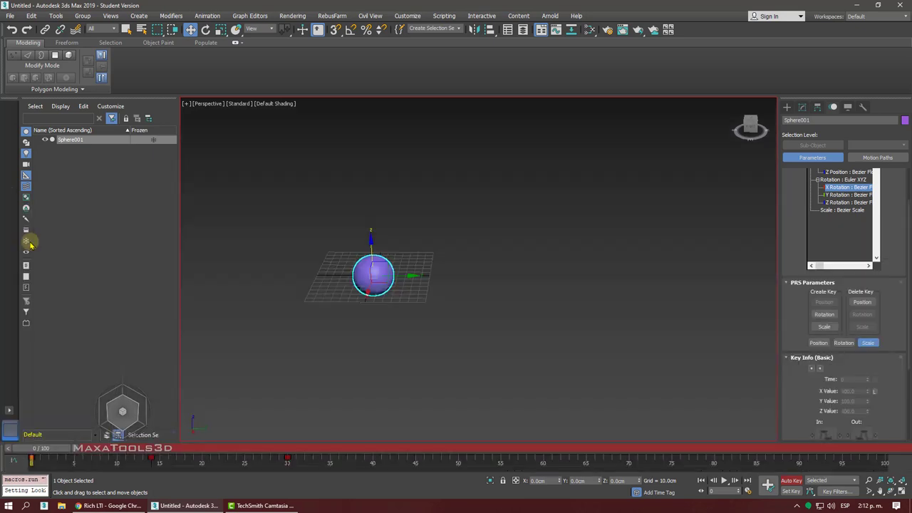
Turn off Auto Key, zoom to the sphere, and cycle through the move, rotate and scale tools.
{"action": "left_click", "coordinate": [788, 481]}
{"action": "key", "text": "z"}
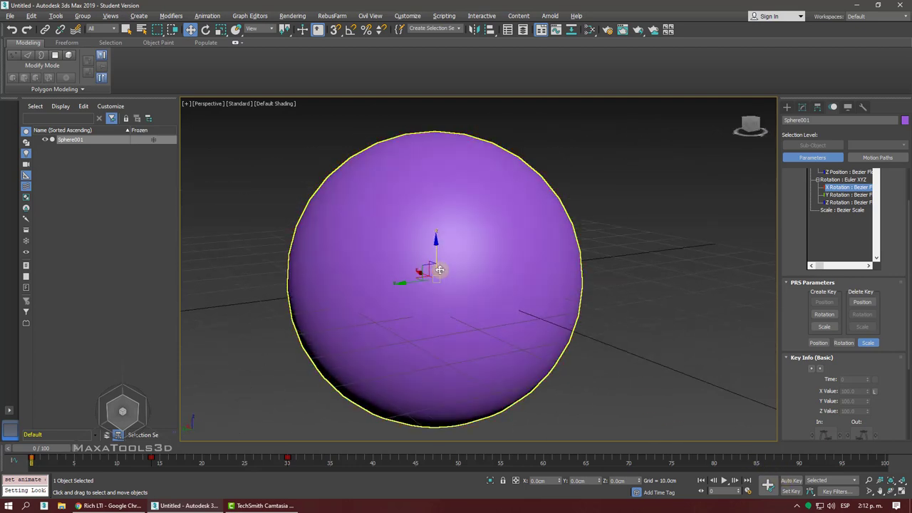
{"action": "key", "text": "e"}
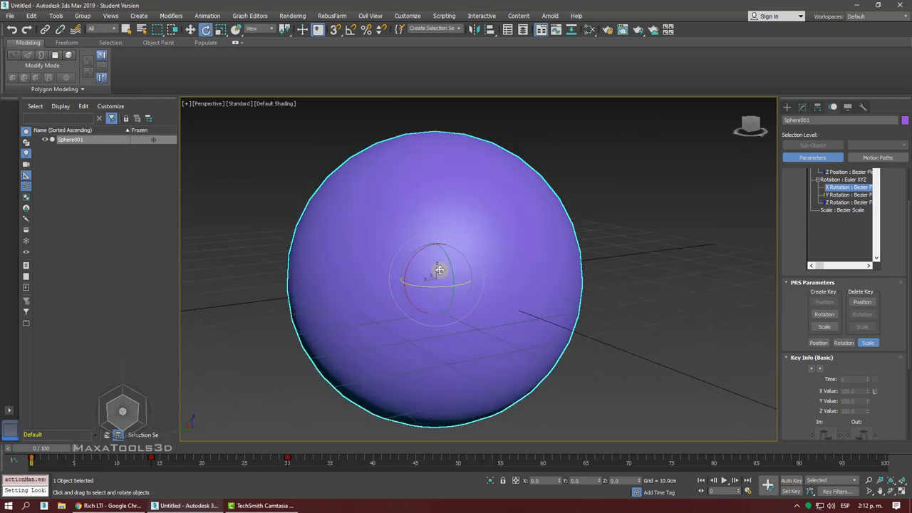
{"action": "key", "text": "r"}
{"action": "key", "text": "e"}
{"action": "key", "text": "r"}
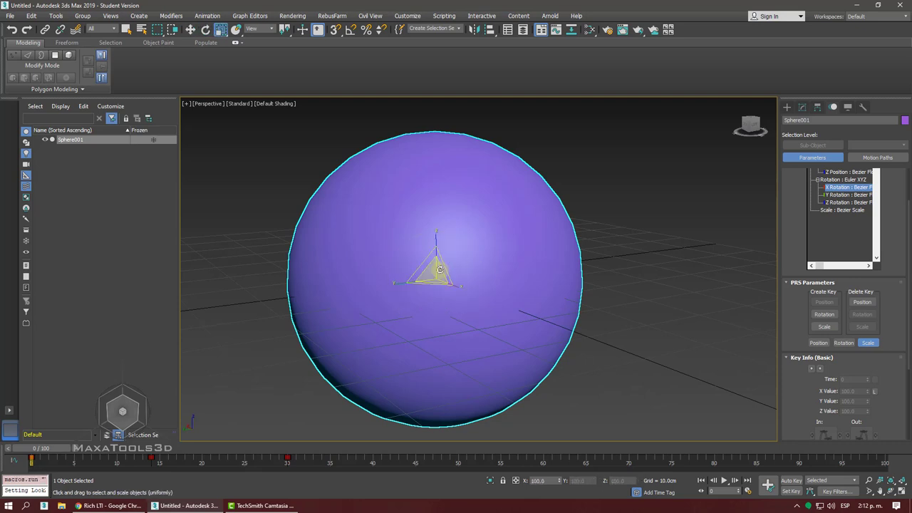
{"action": "key", "text": "w"}
{"action": "key", "text": "e"}
{"action": "key", "text": "r"}
{"action": "key", "text": "w"}
{"action": "key", "text": "e"}
{"action": "key", "text": "r"}
{"action": "key", "text": "e"}
{"action": "key", "text": "r"}
{"action": "key", "text": "w"}
{"action": "scroll", "coordinate": [451, 243], "scroll_direction": "down", "scroll_amount": 3}
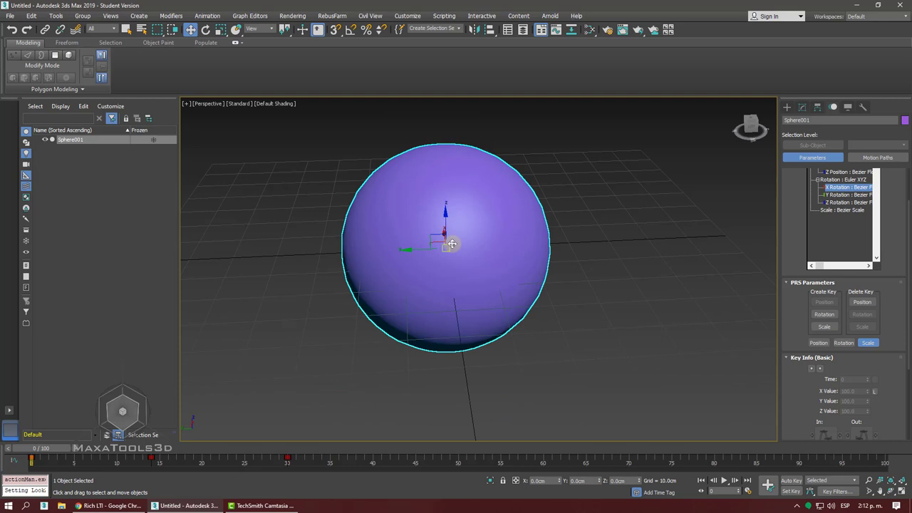
Move the sphere's pivot out to its left side and scrub the timeline to check the motion.
{"action": "left_click_drag", "start_coordinate": [449, 242], "coordinate": [328, 253]}
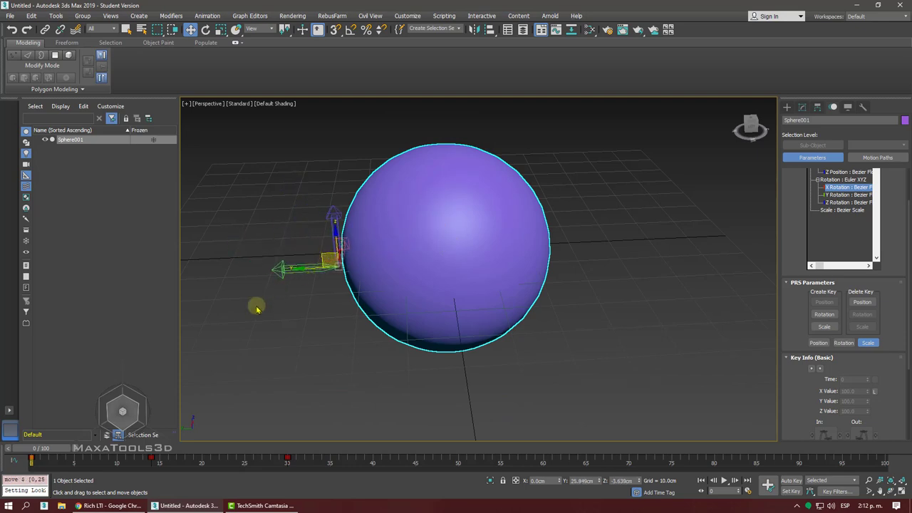
{"action": "left_click_drag", "start_coordinate": [70, 447], "coordinate": [42, 447]}
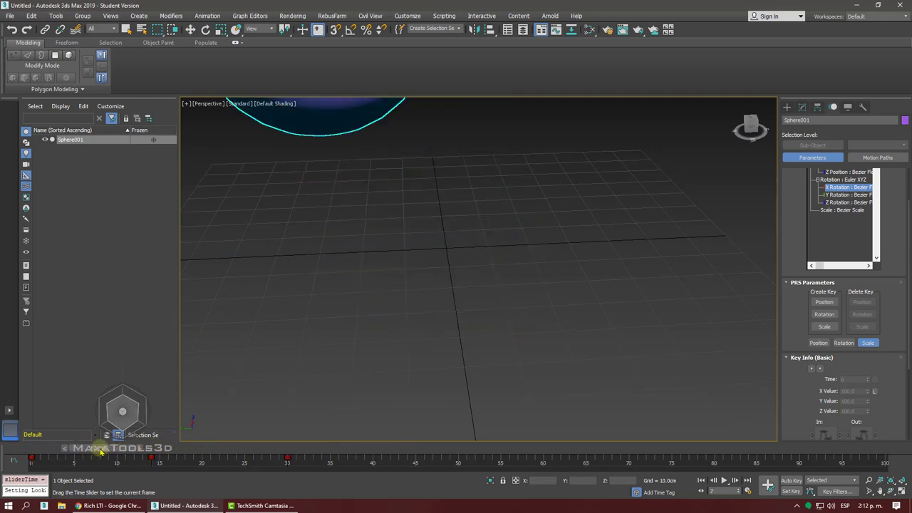
{"action": "right_click", "coordinate": [378, 272]}
{"action": "left_click", "coordinate": [421, 286]}
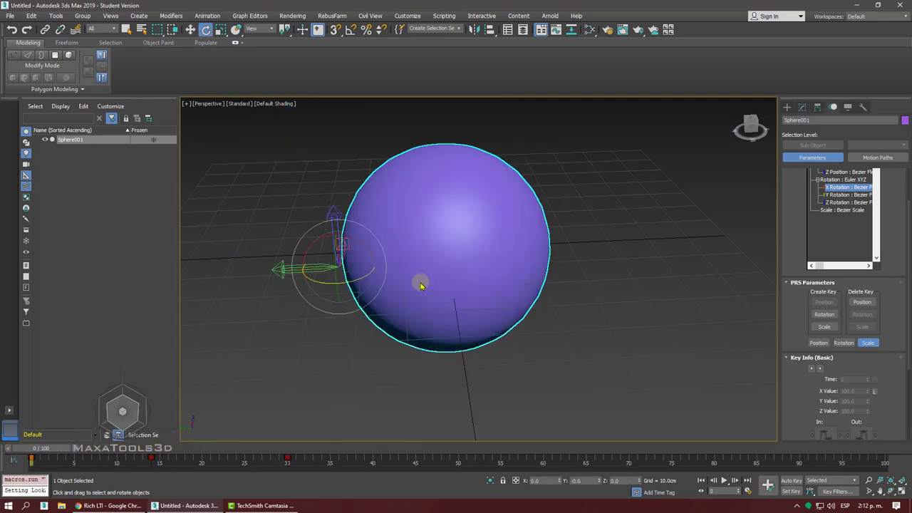
With Affect Pivot Only on, try rotating the sphere around its offset pivot, then cancel.
{"action": "left_click", "coordinate": [819, 106]}
{"action": "left_click", "coordinate": [842, 173]}
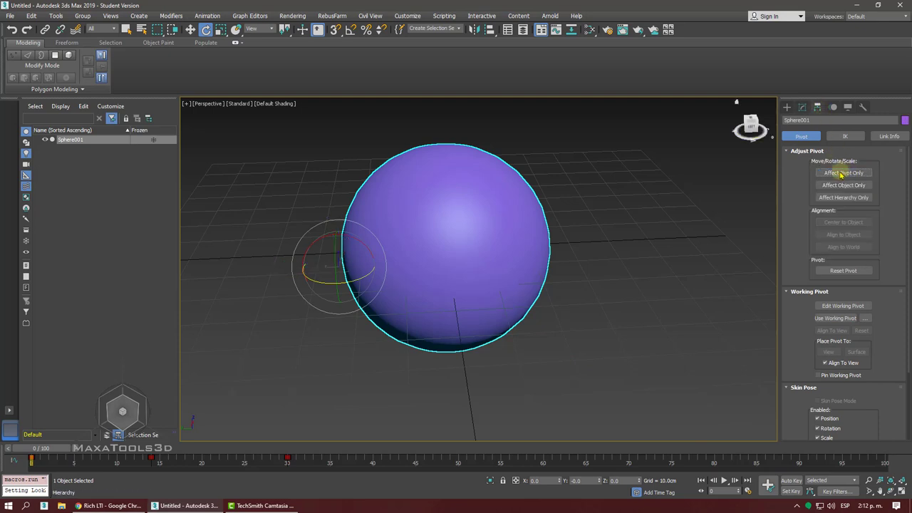
{"action": "mouse_move", "coordinate": [353, 237]}
{"action": "left_mouse_down"}
{"action": "mouse_move", "coordinate": [214, 226]}
{"action": "mouse_move", "coordinate": [378, 241]}
{"action": "mouse_move", "coordinate": [245, 240]}
{"action": "mouse_move", "coordinate": [340, 275]}
{"action": "left_mouse_up"}
{"action": "right_click", "coordinate": [344, 285]}
Adjust the view and open the File menu to start over.
{"action": "scroll", "coordinate": [343, 285], "scroll_direction": "up", "scroll_amount": 5}
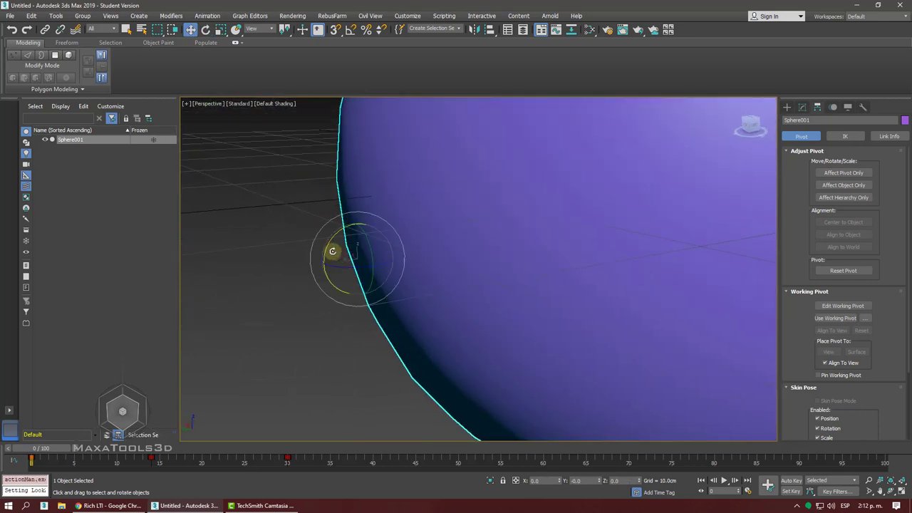
{"action": "key", "text": "r"}
{"action": "key", "text": "e"}
{"action": "scroll", "coordinate": [332, 250], "scroll_direction": "down", "scroll_amount": 5}
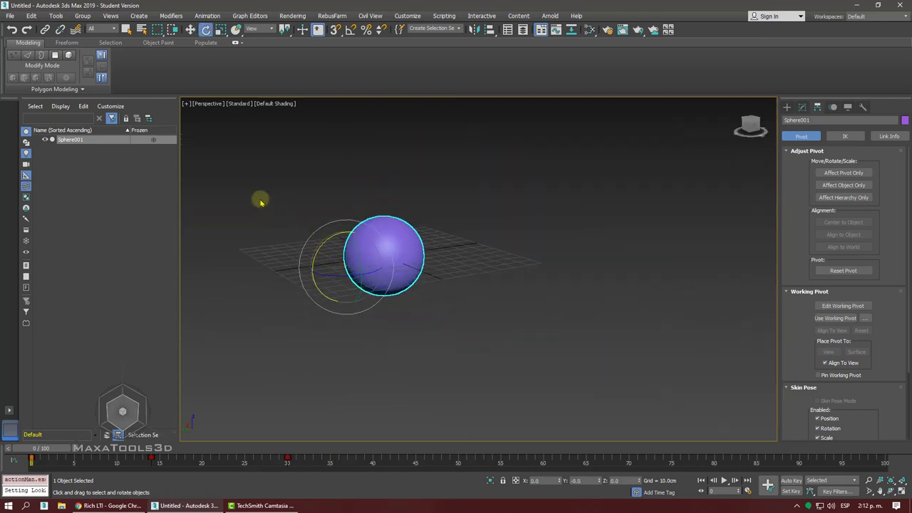
{"action": "left_click", "coordinate": [10, 15]}
Reset the scene without saving the current changes.
{"action": "left_click", "coordinate": [21, 44]}
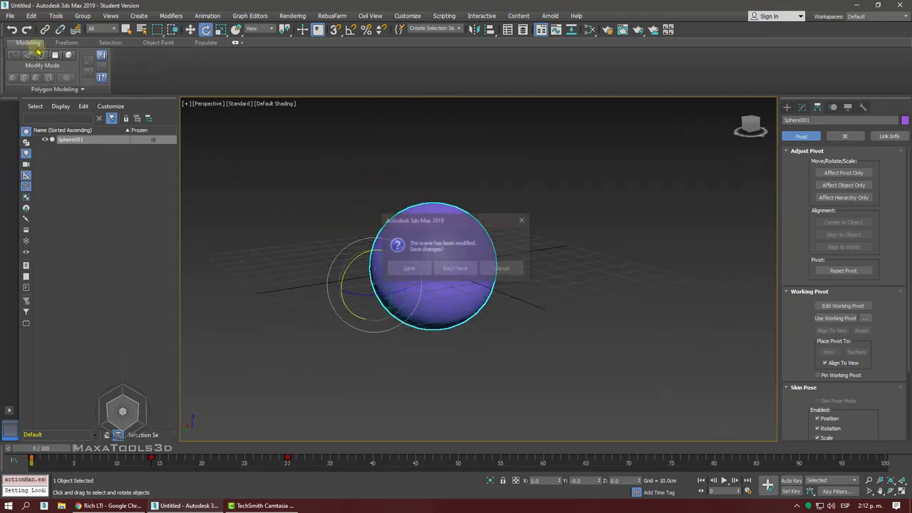
{"action": "left_click", "coordinate": [399, 267]}
{"action": "left_click", "coordinate": [429, 272]}
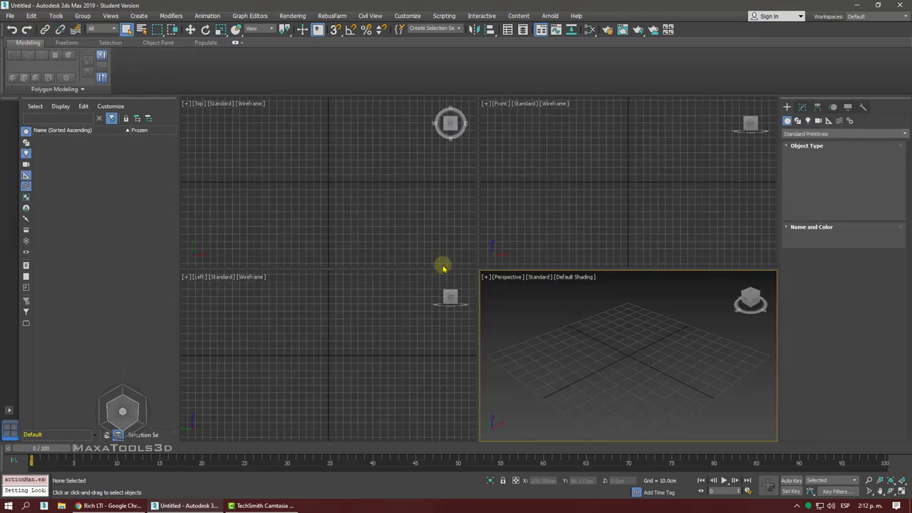
Create a new sphere at the grid centre and maximize the Perspective view.
{"action": "left_click", "coordinate": [824, 174]}
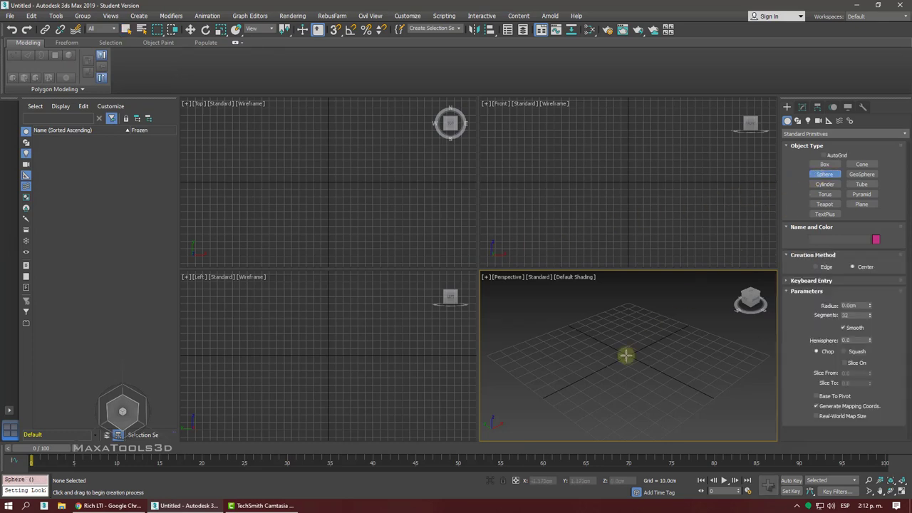
{"action": "left_click_drag", "start_coordinate": [625, 355], "coordinate": [643, 358]}
{"action": "key", "text": "alt+w"}
{"action": "right_click", "coordinate": [637, 313]}
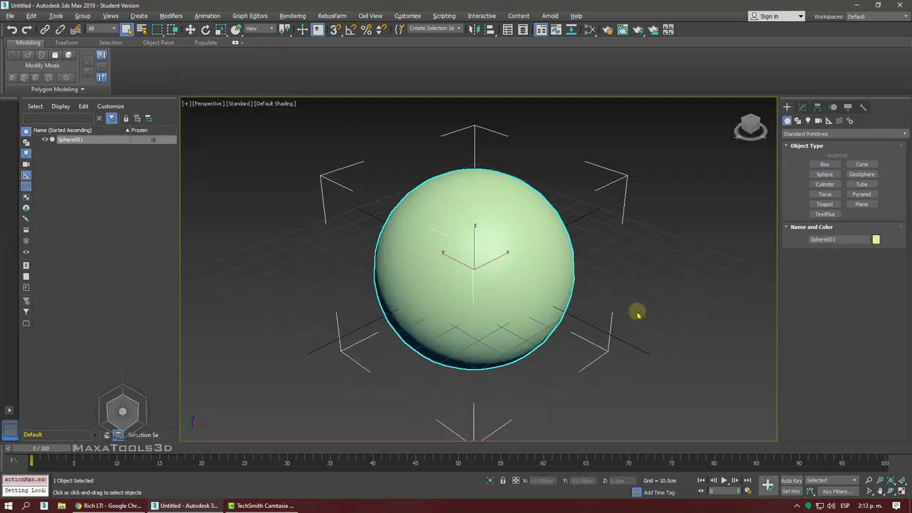
{"action": "middle_click_drag", "start_coordinate": [616, 298], "coordinate": [578, 267]}
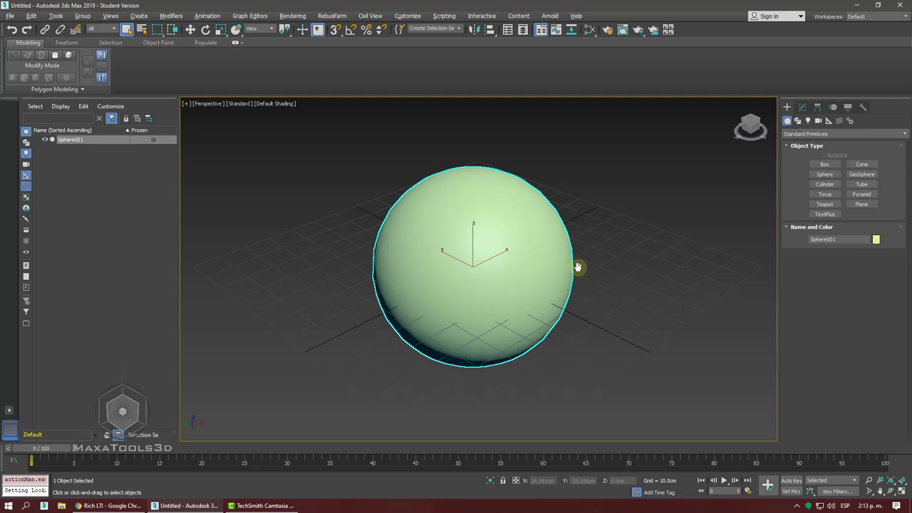
Check the sphere in the Front view, activate the Move tool, and orbit it back in Perspective.
{"action": "key", "text": "f"}
{"action": "scroll", "coordinate": [578, 267], "scroll_direction": "up", "scroll_amount": 2}
{"action": "scroll", "coordinate": [578, 266], "scroll_direction": "up", "scroll_amount": 3}
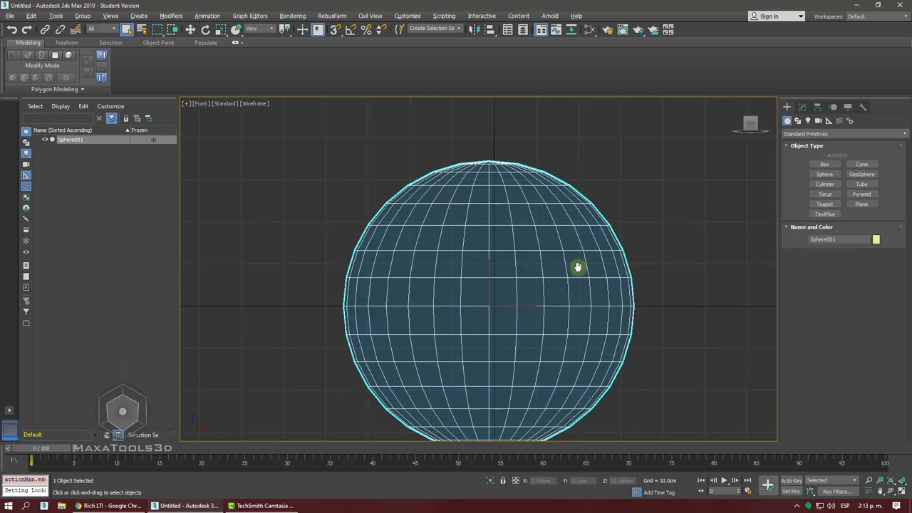
{"action": "scroll", "coordinate": [563, 267], "scroll_direction": "down", "scroll_amount": 2}
{"action": "right_click", "coordinate": [501, 272]}
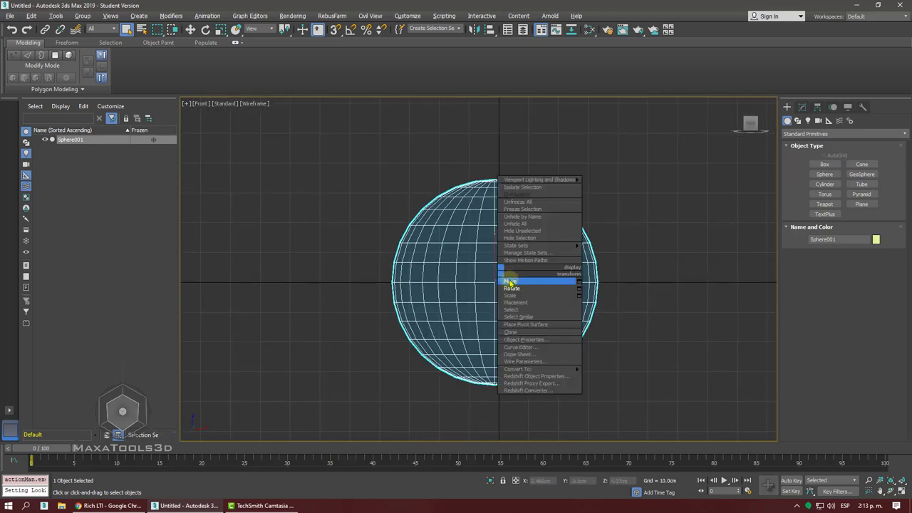
{"action": "left_click", "coordinate": [507, 281]}
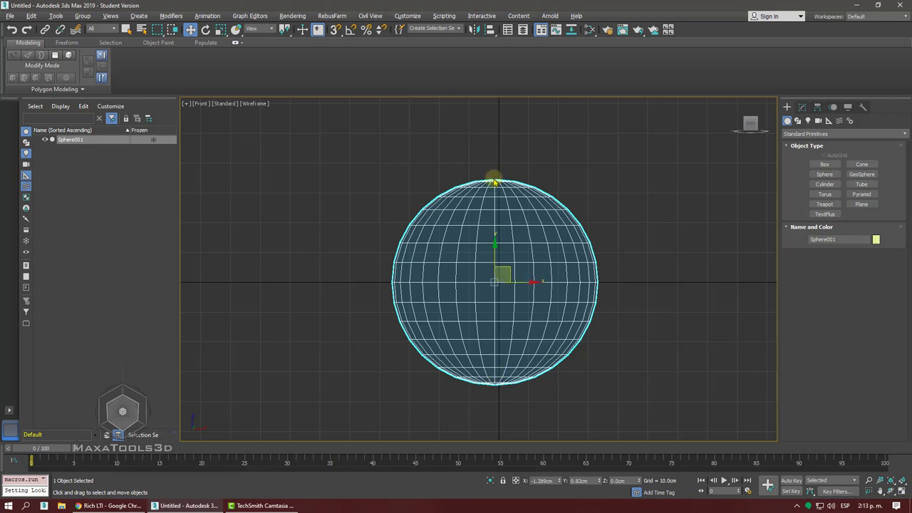
{"action": "key", "text": "p"}
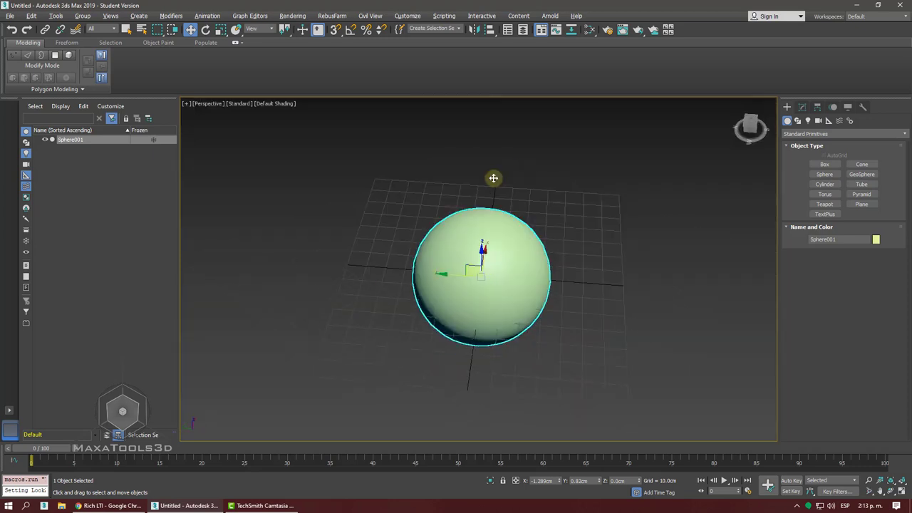
{"action": "middle_click_drag", "start_coordinate": [493, 178], "coordinate": [496, 192], "text": "alt"}
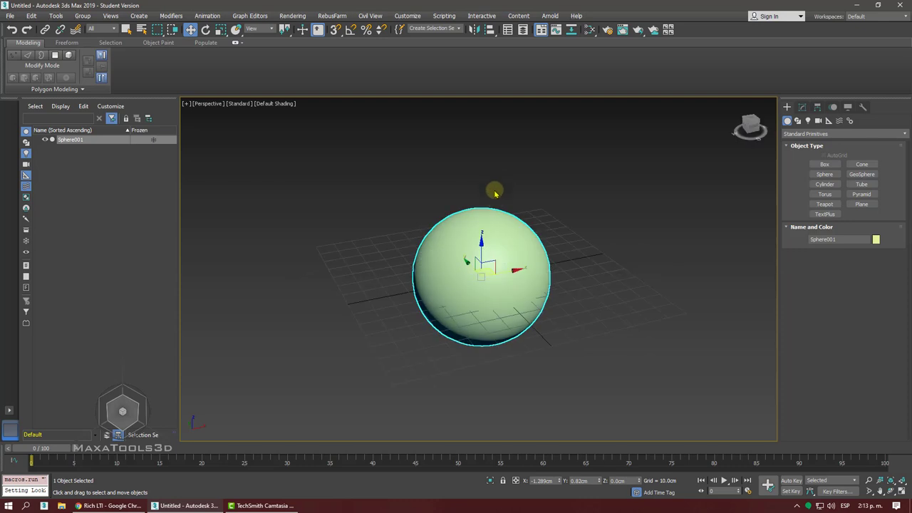
{"action": "middle_click_drag", "start_coordinate": [501, 260], "coordinate": [500, 261], "text": "alt"}
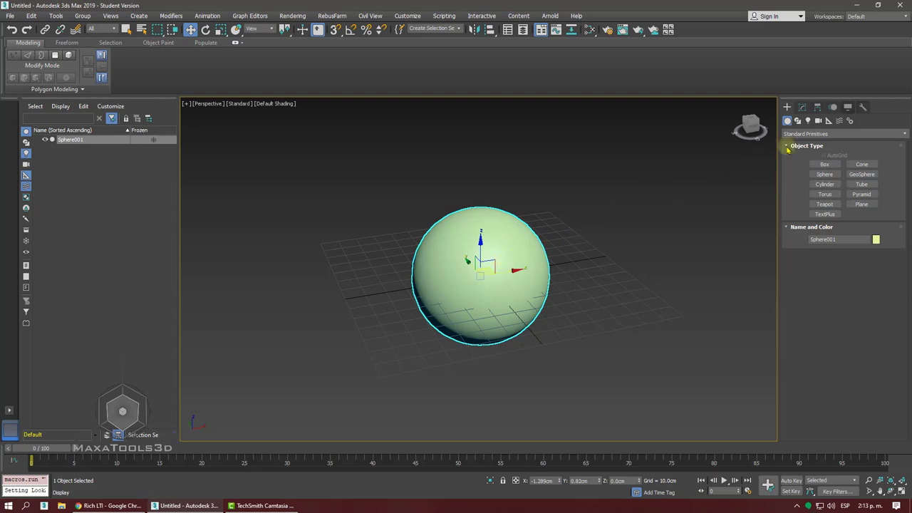
{"action": "left_click", "coordinate": [849, 121]}
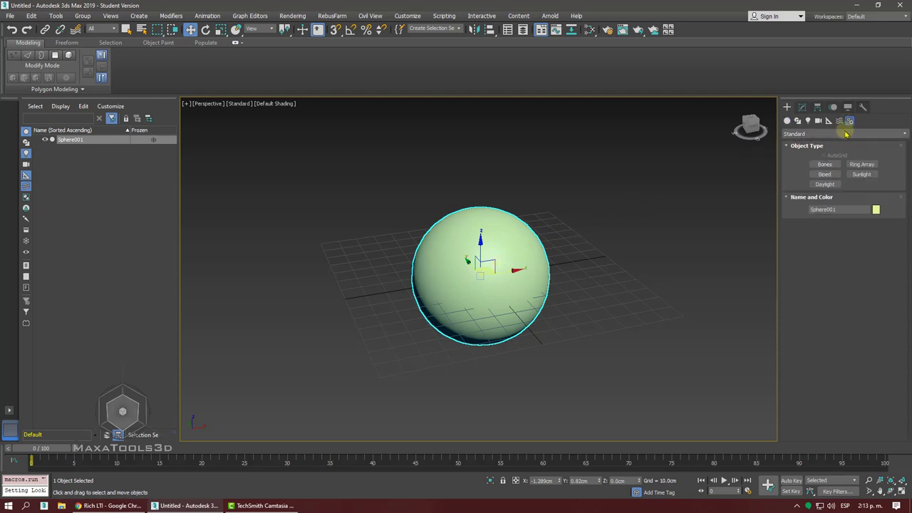
{"action": "left_click", "coordinate": [826, 165]}
{"action": "key", "text": "f"}
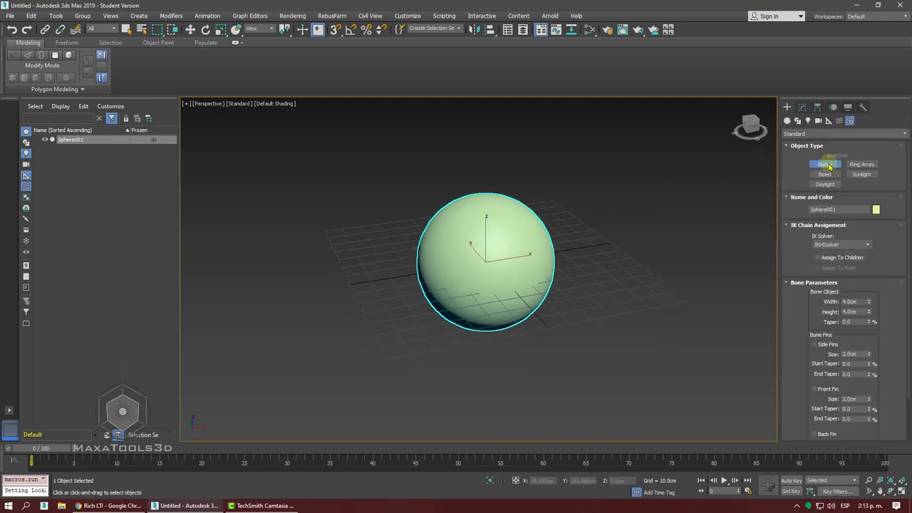
{"action": "middle_click_drag", "start_coordinate": [532, 277], "coordinate": [491, 274]}
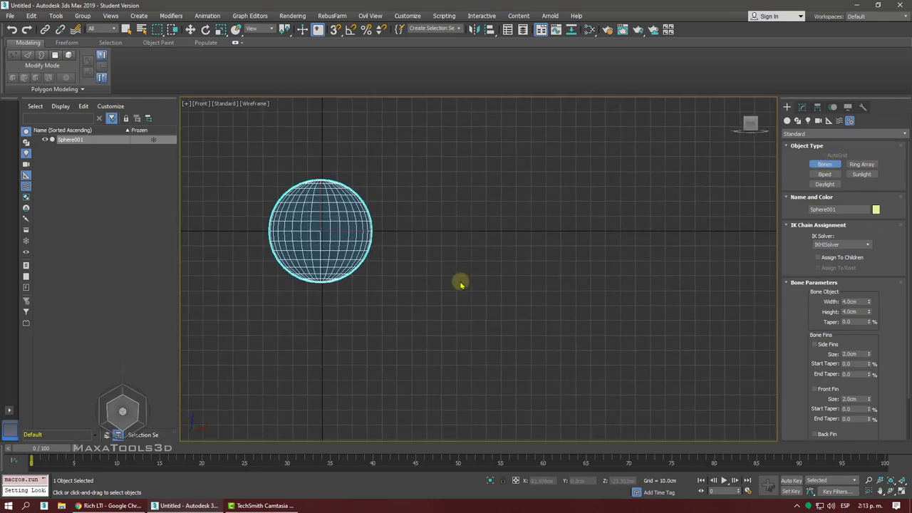
{"action": "left_click", "coordinate": [461, 285]}
{"action": "left_click", "coordinate": [494, 188]}
{"action": "left_click", "coordinate": [582, 145]}
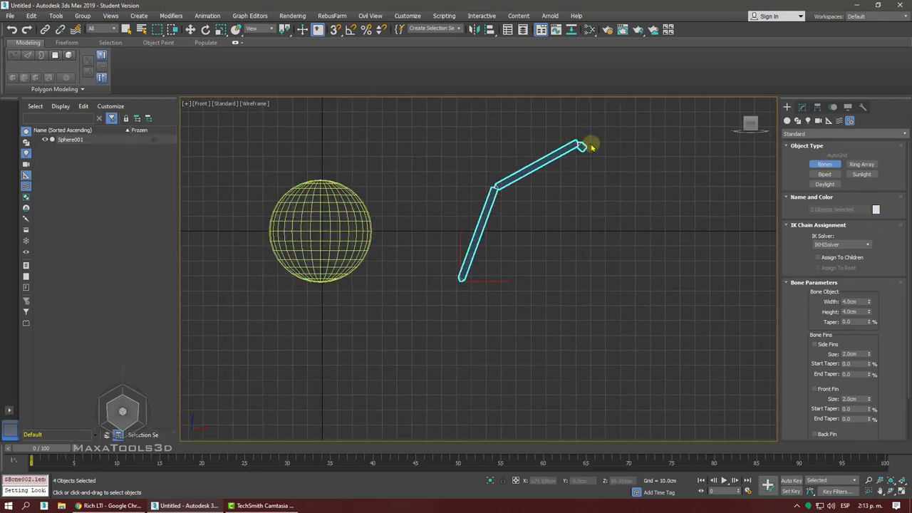
{"action": "right_click", "coordinate": [591, 147]}
{"action": "key", "text": "w"}
{"action": "left_click", "coordinate": [475, 241]}
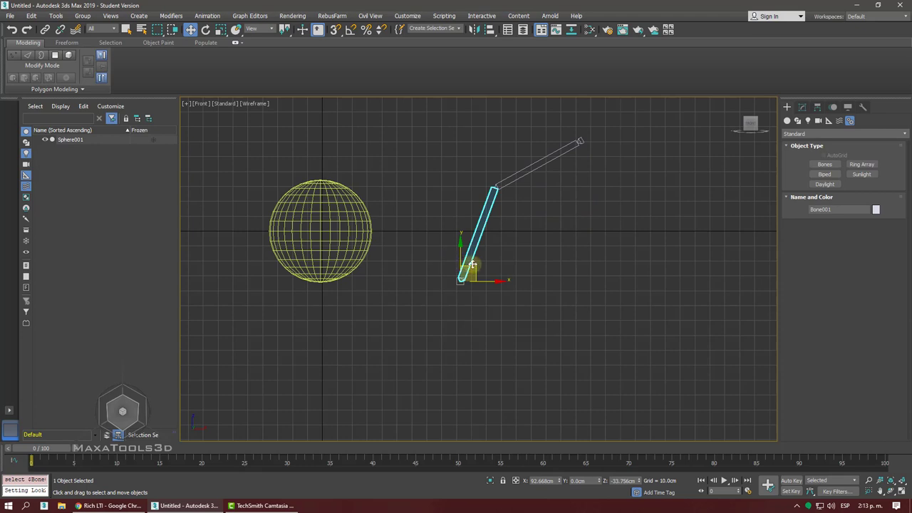
{"action": "mouse_move", "coordinate": [471, 264]}
{"action": "left_mouse_down"}
{"action": "mouse_move", "coordinate": [520, 238]}
{"action": "mouse_move", "coordinate": [496, 240]}
{"action": "left_mouse_up"}
{"action": "left_click", "coordinate": [545, 160]}
{"action": "right_click", "coordinate": [555, 148]}
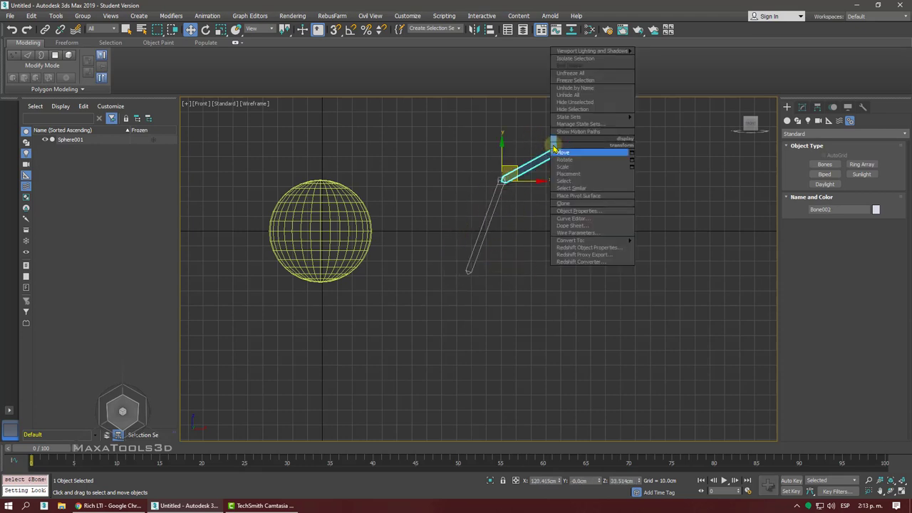
{"action": "left_click", "coordinate": [564, 160]}
{"action": "mouse_move", "coordinate": [529, 153]}
{"action": "left_mouse_down"}
{"action": "mouse_move", "coordinate": [540, 163]}
{"action": "mouse_move", "coordinate": [605, 166]}
{"action": "left_mouse_up"}
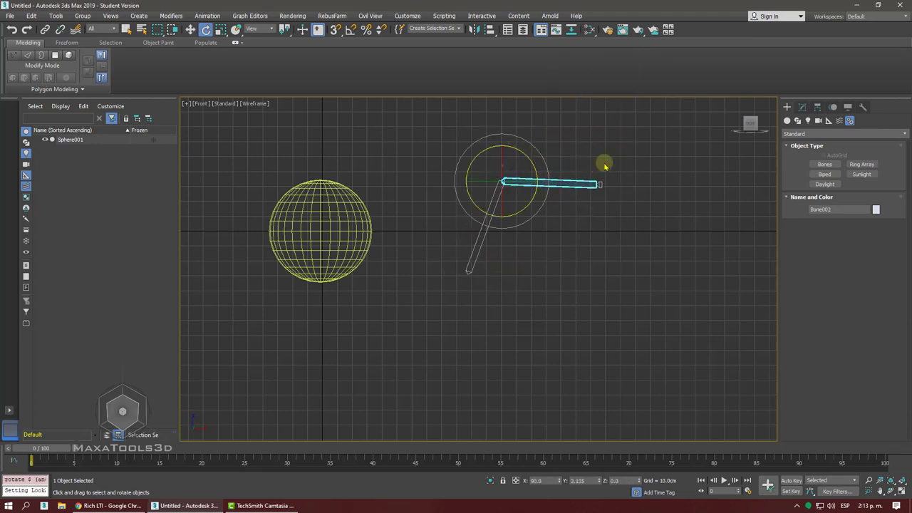
{"action": "left_click", "coordinate": [605, 198]}
{"action": "left_click", "coordinate": [600, 189]}
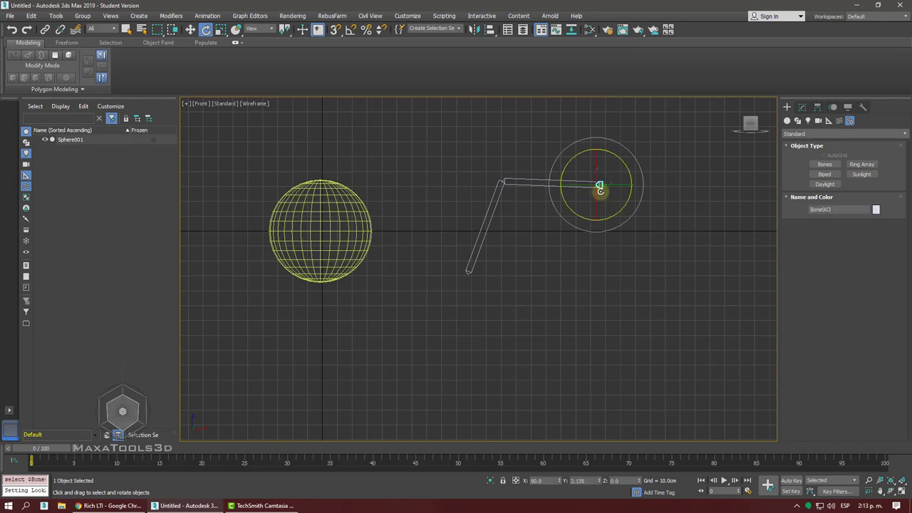
{"action": "left_click", "coordinate": [495, 203]}
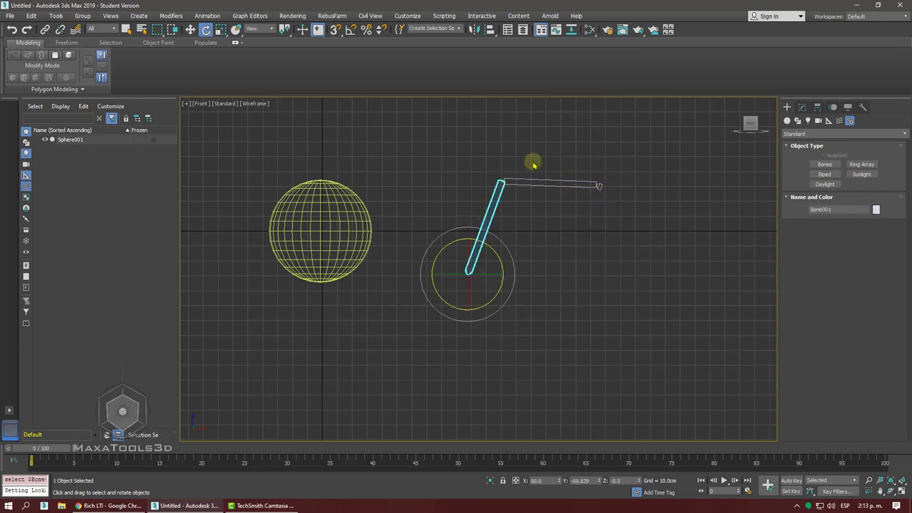
{"action": "left_click", "coordinate": [588, 181]}
{"action": "left_click", "coordinate": [618, 171]}
{"action": "left_click", "coordinate": [599, 189]}
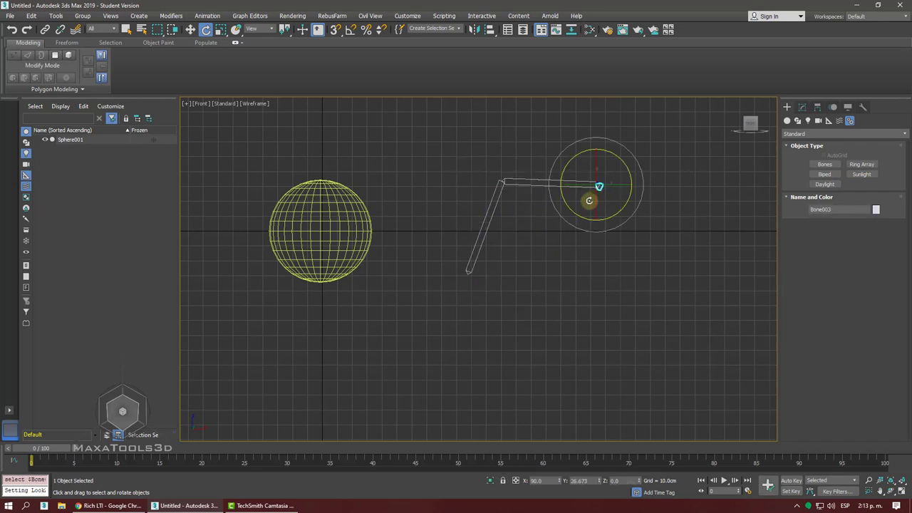
{"action": "left_click", "coordinate": [476, 221]}
{"action": "left_click", "coordinate": [521, 182]}
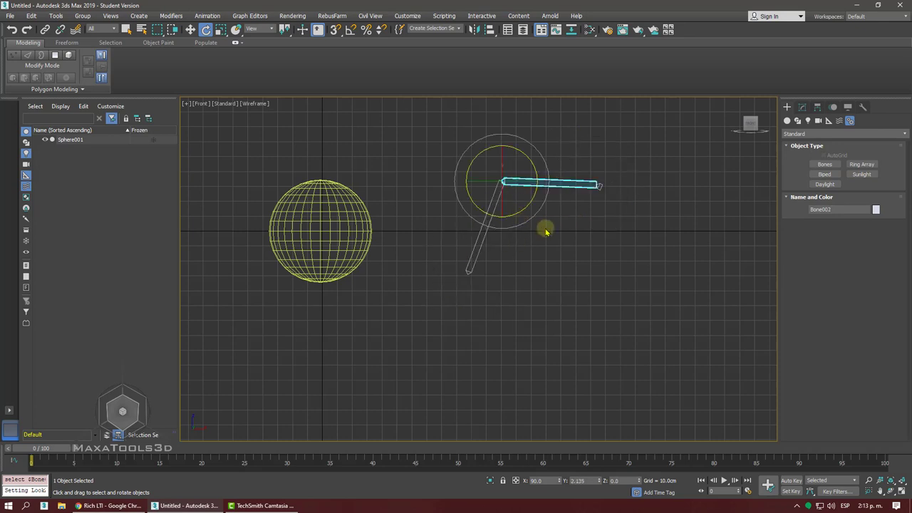
{"action": "left_click", "coordinate": [545, 230]}
{"action": "scroll", "coordinate": [499, 240], "scroll_direction": "up", "scroll_amount": 2}
{"action": "left_click", "coordinate": [407, 243]}
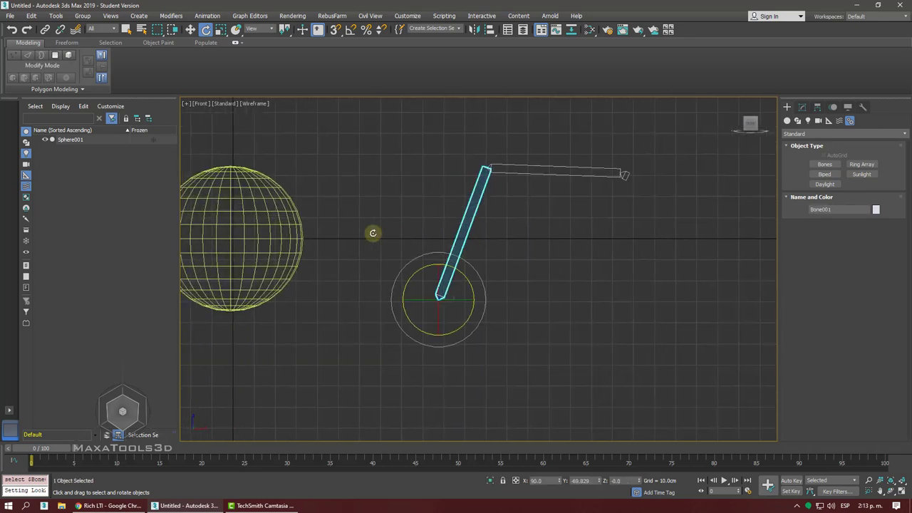
{"action": "scroll", "coordinate": [481, 253], "scroll_direction": "down", "scroll_amount": 2}
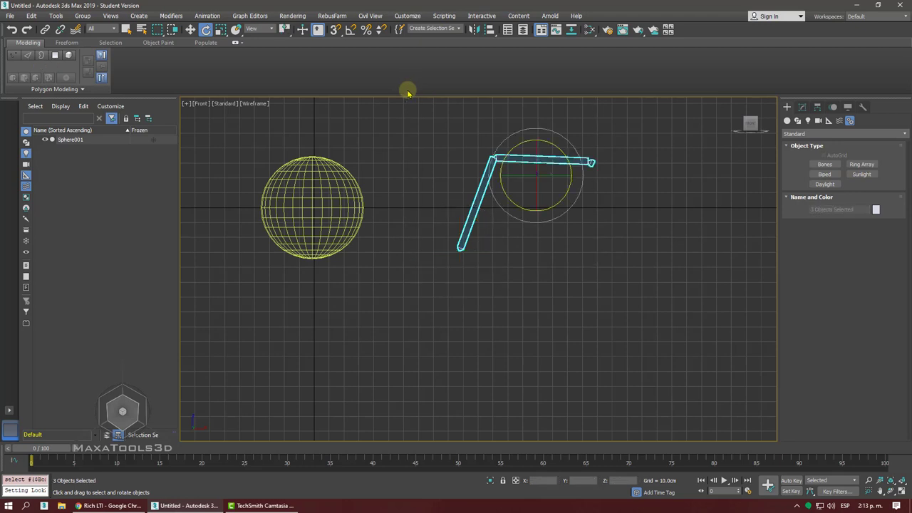
{"action": "key", "text": "Delete"}
{"action": "key", "text": "z"}
{"action": "left_click", "coordinate": [814, 167]}
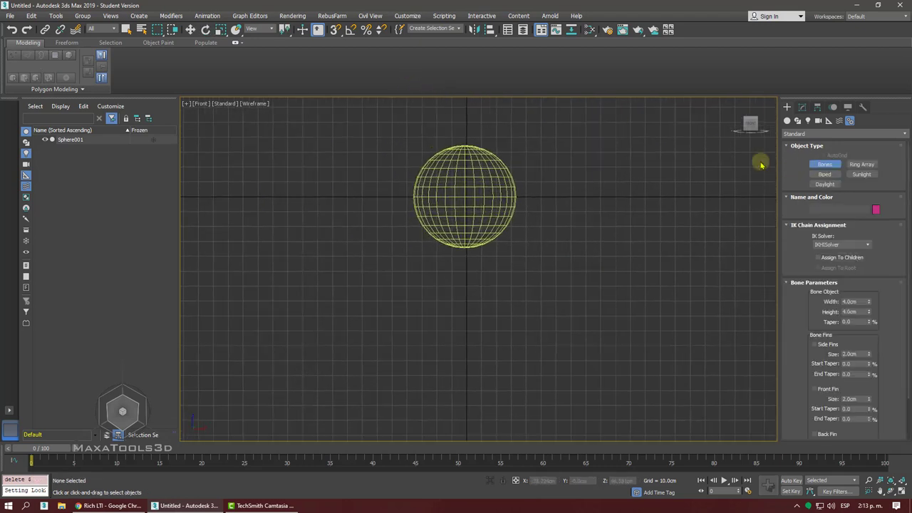
{"action": "right_click", "coordinate": [539, 149]}
{"action": "left_click", "coordinate": [453, 242]}
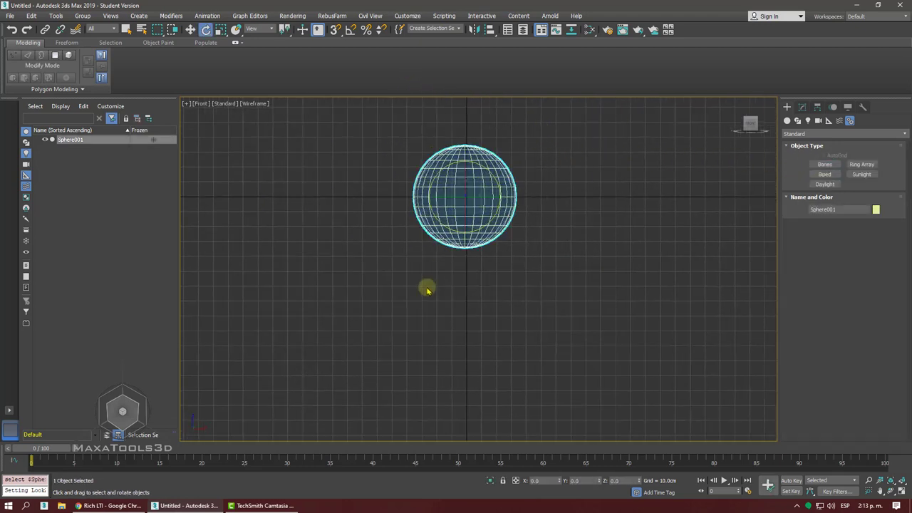
Center the sphere on the origin along X and set its radius to 30 cm.
{"action": "left_click", "coordinate": [188, 31]}
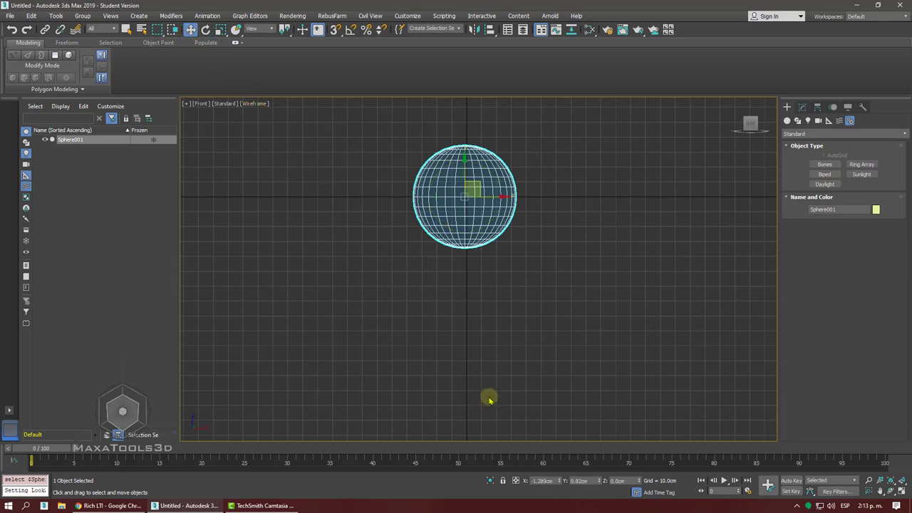
{"action": "right_click", "coordinate": [560, 481]}
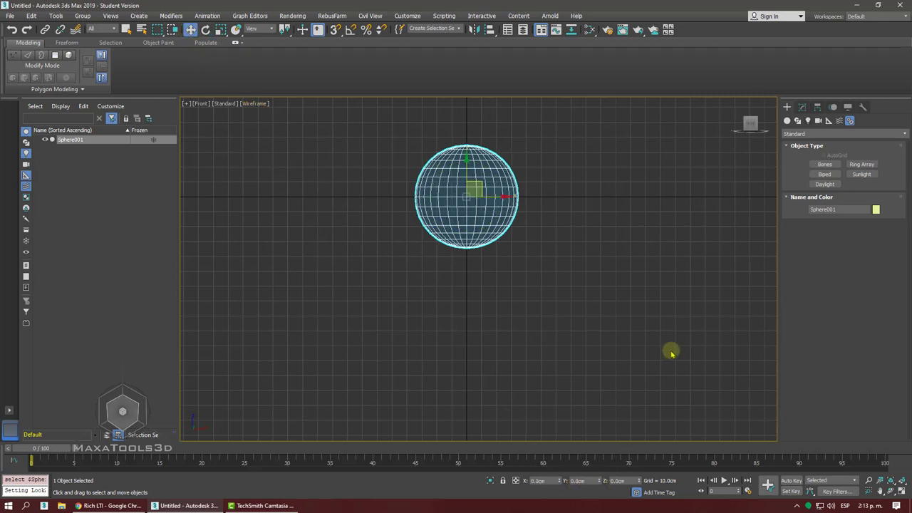
{"action": "left_click", "coordinate": [802, 107]}
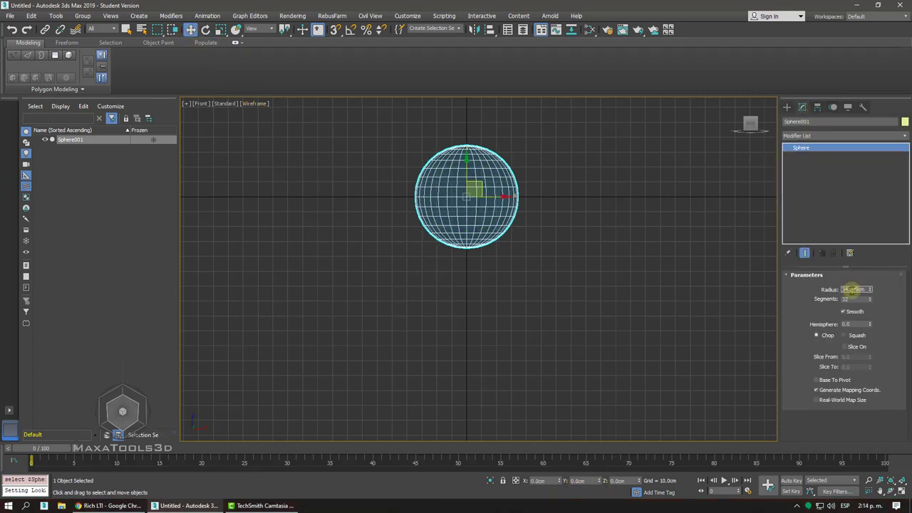
{"action": "type", "text": "30"}
{"action": "key", "text": "Return"}
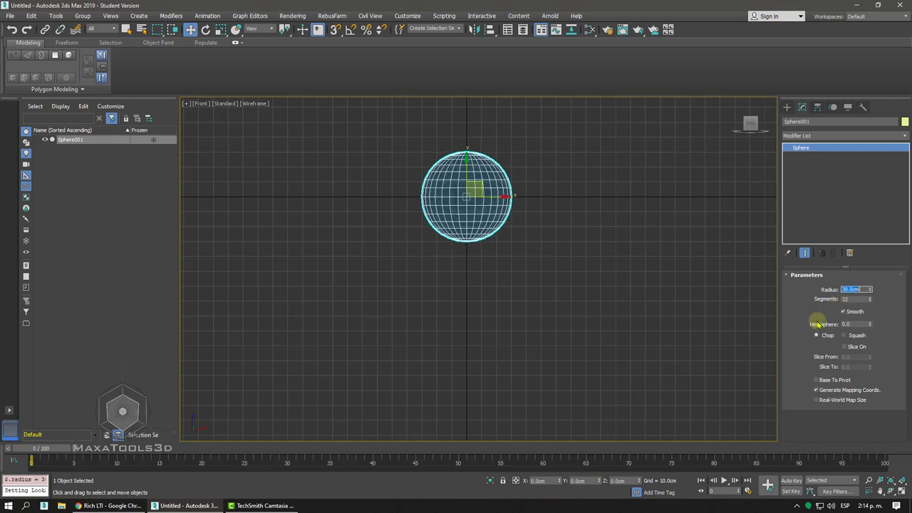
{"action": "left_click", "coordinate": [556, 249]}
Start the Bones tool and zoom in on the top of the sphere.
{"action": "left_click", "coordinate": [787, 107]}
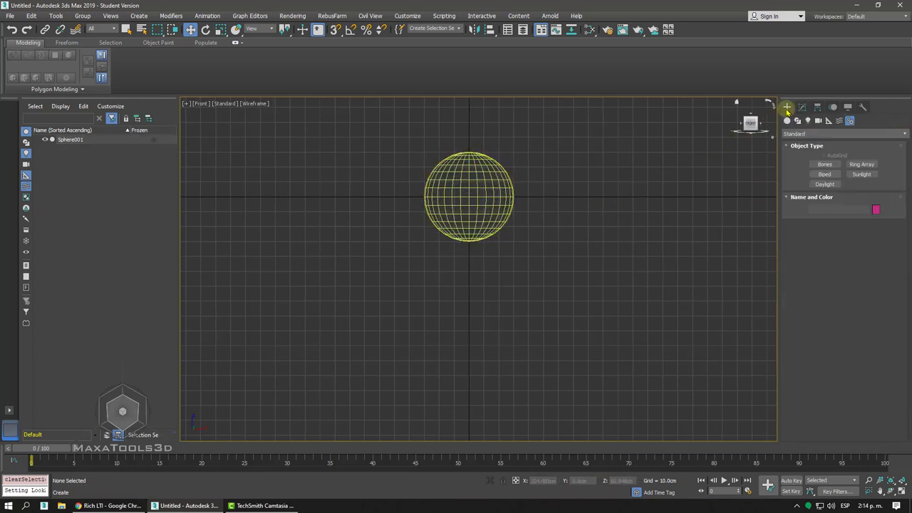
{"action": "left_click", "coordinate": [827, 165]}
{"action": "key", "text": "bracketleft"}
{"action": "key", "text": "bracketleft"}
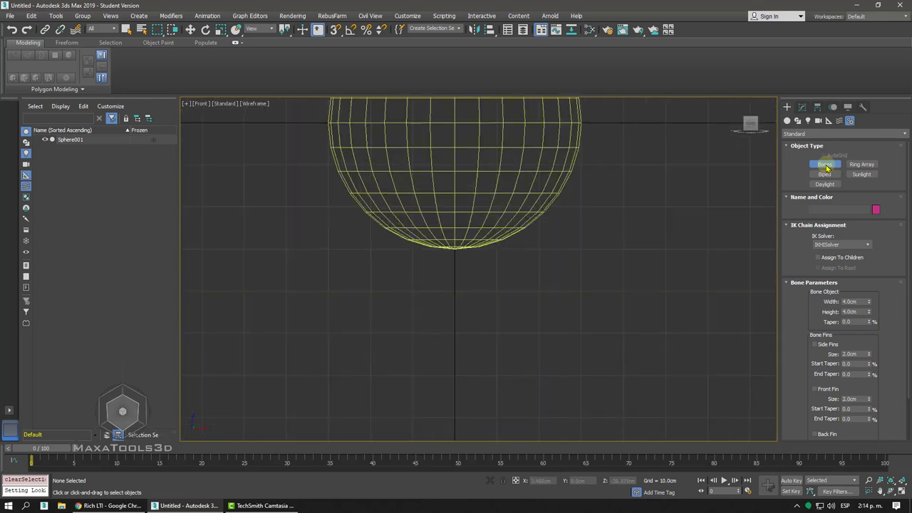
{"action": "key", "text": "bracketright"}
{"action": "key", "text": "bracketright"}
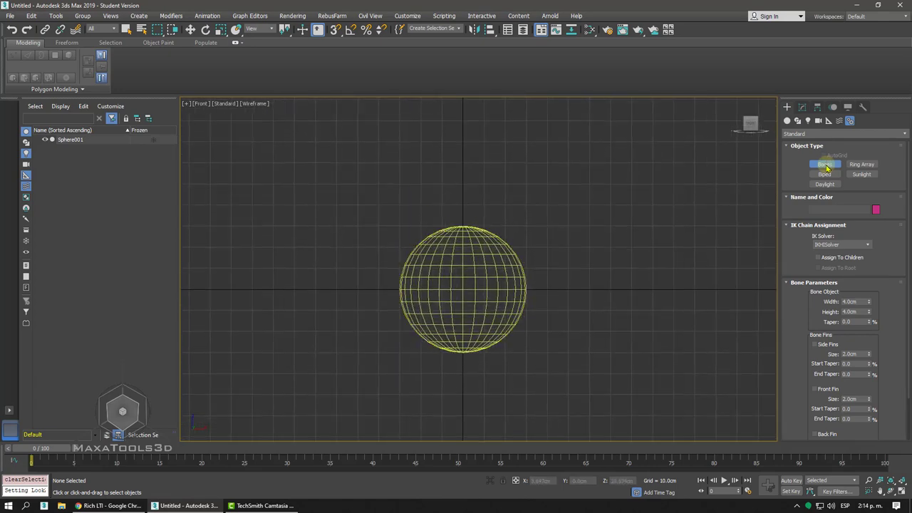
{"action": "key", "text": "bracketleft"}
{"action": "key", "text": "bracketleft"}
{"action": "key", "text": "bracketleft"}
{"action": "scroll", "coordinate": [692, 128], "scroll_direction": "down", "scroll_amount": 3}
{"action": "scroll", "coordinate": [542, 107], "scroll_direction": "down", "scroll_amount": 2}
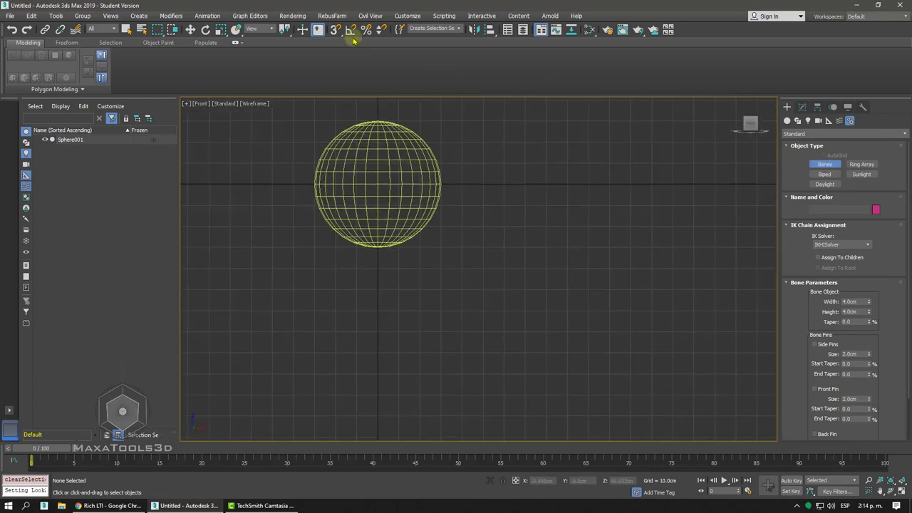
With vertex snapping on, draw a bone from the sphere's bottom pole to its top pole.
{"action": "left_click", "coordinate": [335, 31]}
{"action": "scroll", "coordinate": [417, 336], "scroll_direction": "up", "scroll_amount": 5}
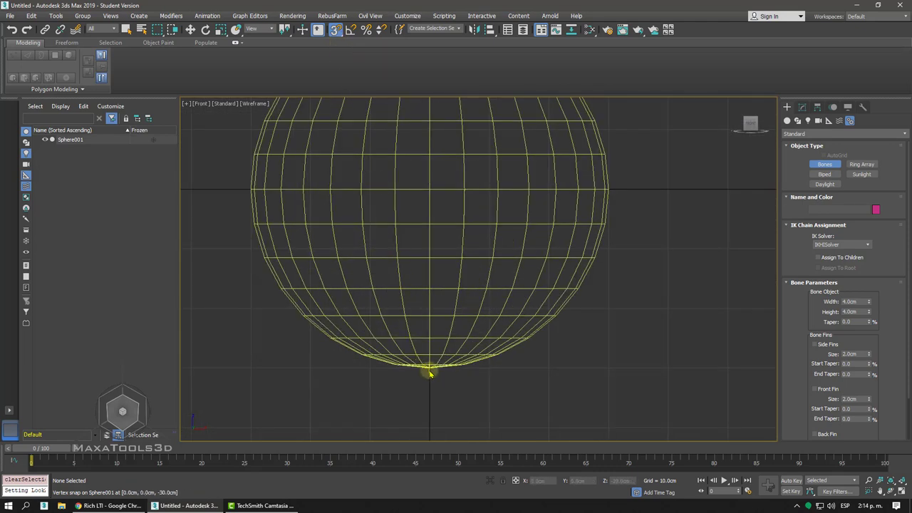
{"action": "left_click", "coordinate": [429, 369]}
{"action": "left_click", "coordinate": [384, 232]}
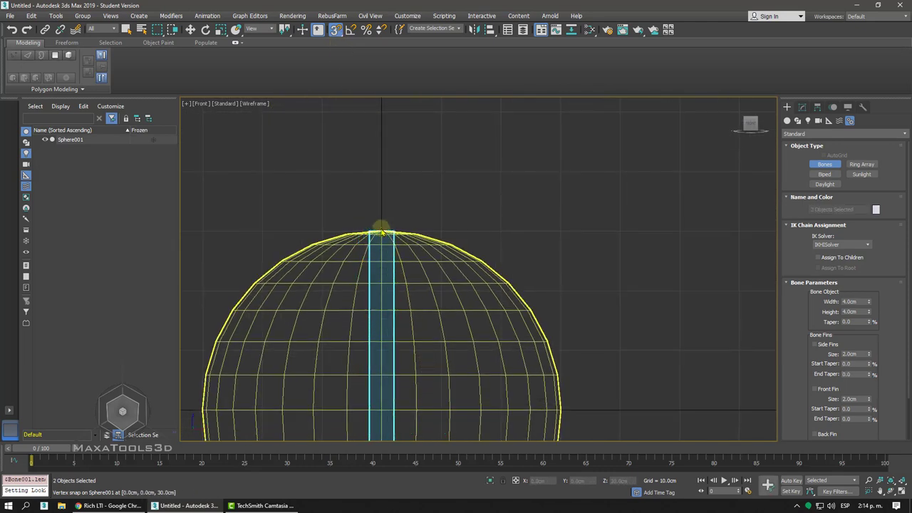
{"action": "right_click", "coordinate": [396, 191]}
{"action": "right_click", "coordinate": [462, 194]}
Delete the sphere and frame the bone's top end in the Perspective view.
{"action": "key", "text": "p"}
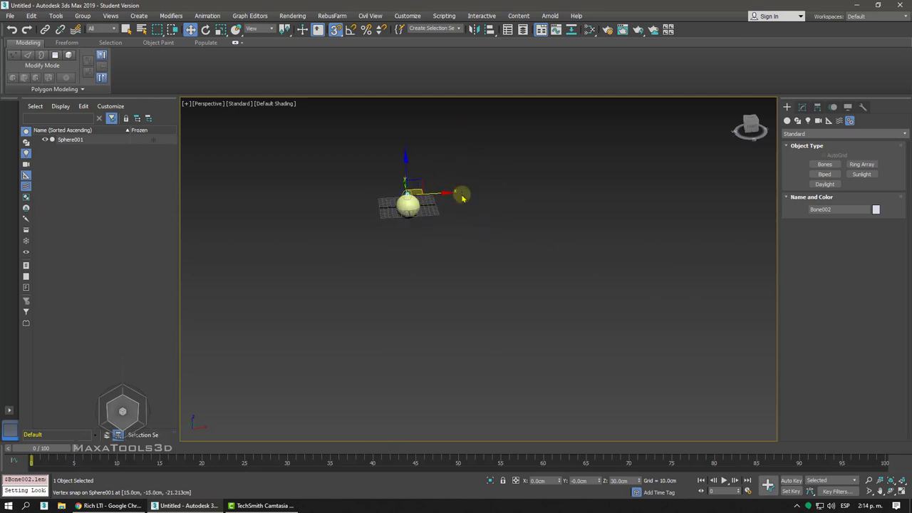
{"action": "key", "text": "Delete"}
{"action": "scroll", "coordinate": [473, 224], "scroll_direction": "up", "scroll_amount": 3}
{"action": "mouse_move", "coordinate": [480, 240]}
{"action": "middle_mouse_down", "text": "alt"}
{"action": "mouse_move", "coordinate": [431, 264]}
{"action": "mouse_move", "coordinate": [369, 255]}
{"action": "mouse_move", "coordinate": [332, 197]}
{"action": "middle_mouse_up", "text": "alt"}
{"action": "scroll", "coordinate": [326, 186], "scroll_direction": "up", "scroll_amount": 5}
{"action": "left_click_drag", "start_coordinate": [328, 177], "coordinate": [542, 262]}
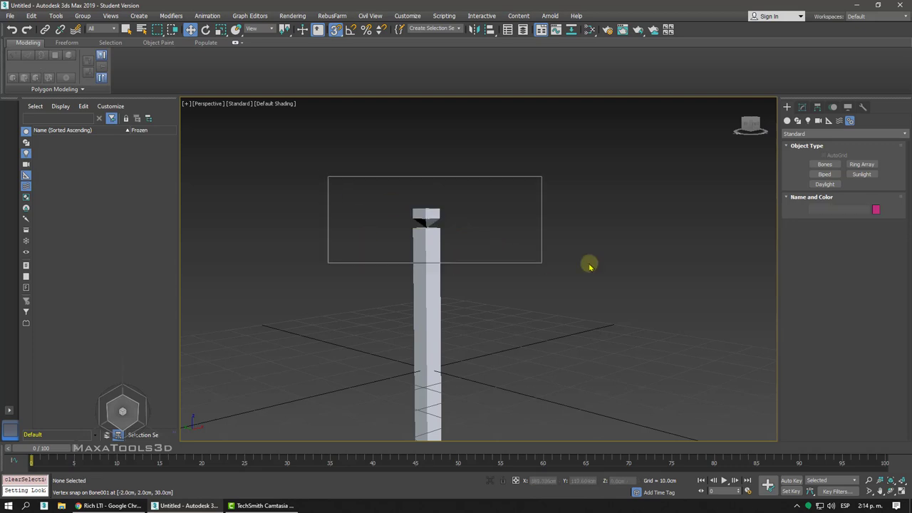
{"action": "key", "text": "z"}
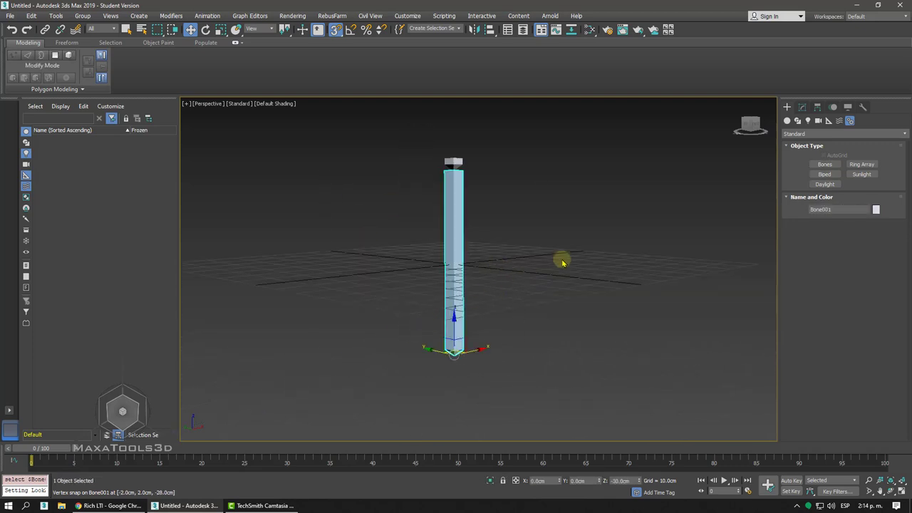
Frame the whole bone chain in the Front view and pan it to the left.
{"action": "middle_click_drag", "start_coordinate": [562, 263], "coordinate": [553, 255], "text": "alt"}
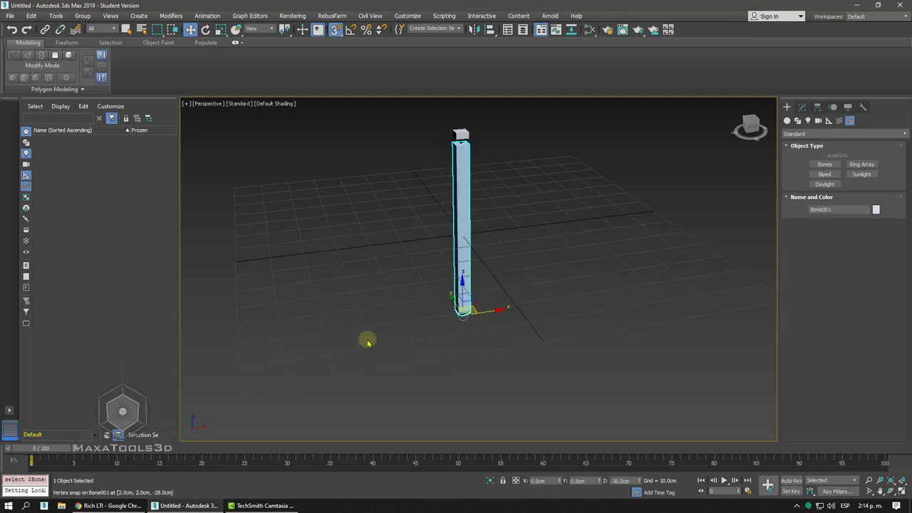
{"action": "key", "text": "f"}
{"action": "key", "text": "z"}
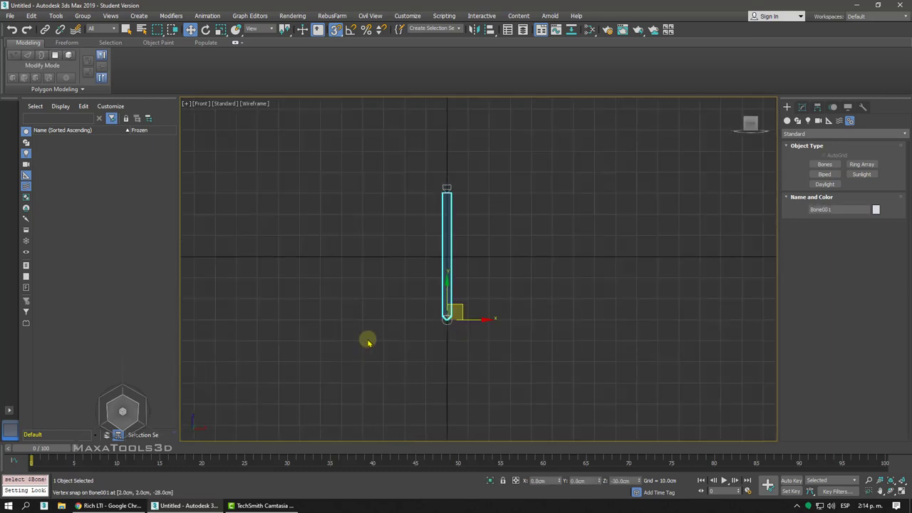
{"action": "left_click", "coordinate": [397, 156]}
{"action": "left_click_drag", "start_coordinate": [375, 186], "coordinate": [564, 440]}
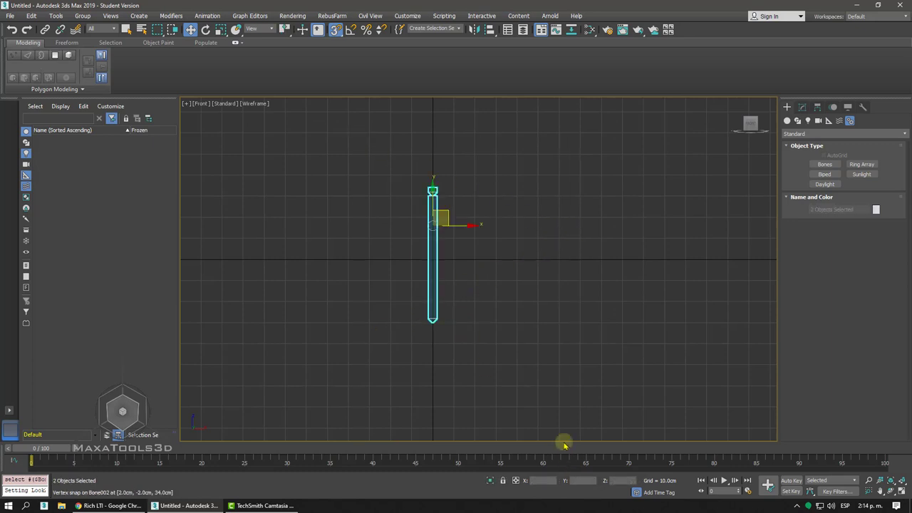
{"action": "left_click", "coordinate": [506, 317]}
{"action": "middle_click_drag", "start_coordinate": [507, 317], "coordinate": [411, 330]}
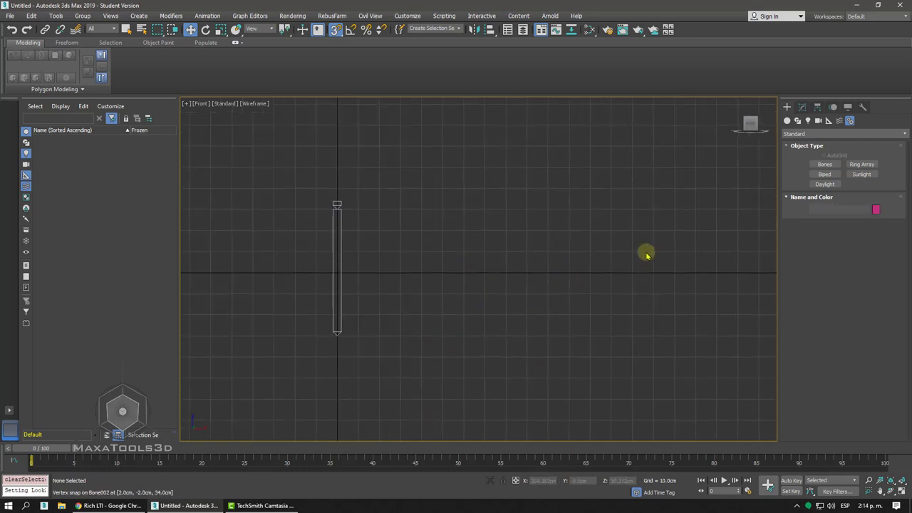
Drag out a Biped skeleton, Bip001, beside the bone in the Perspective view.
{"action": "left_click", "coordinate": [825, 174]}
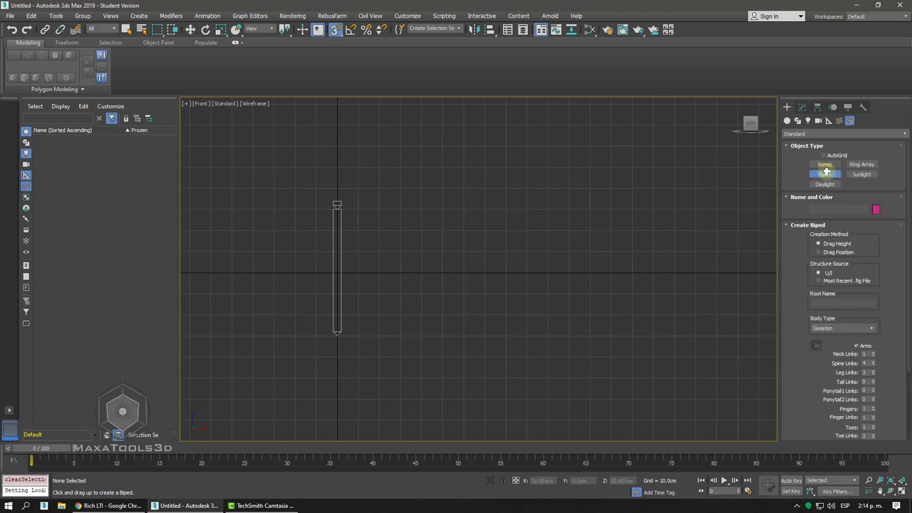
{"action": "key", "text": "p"}
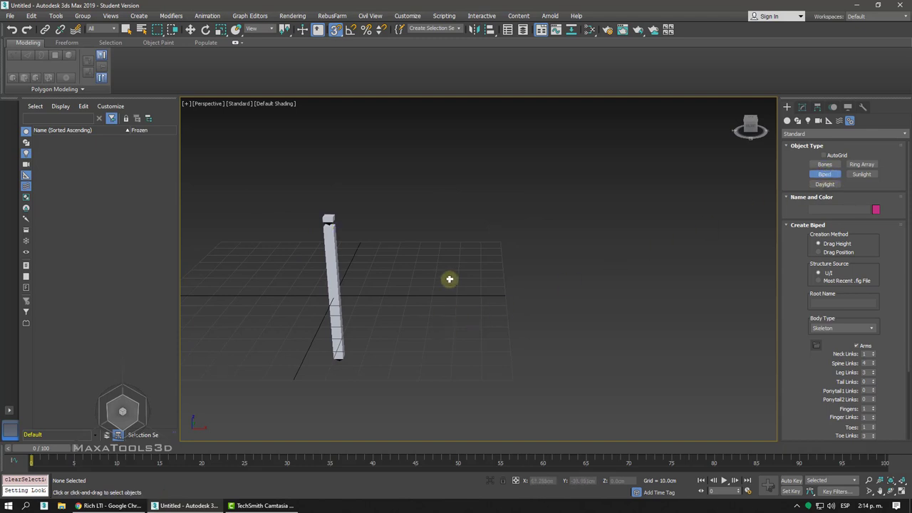
{"action": "left_click_drag", "start_coordinate": [449, 279], "coordinate": [467, 153]}
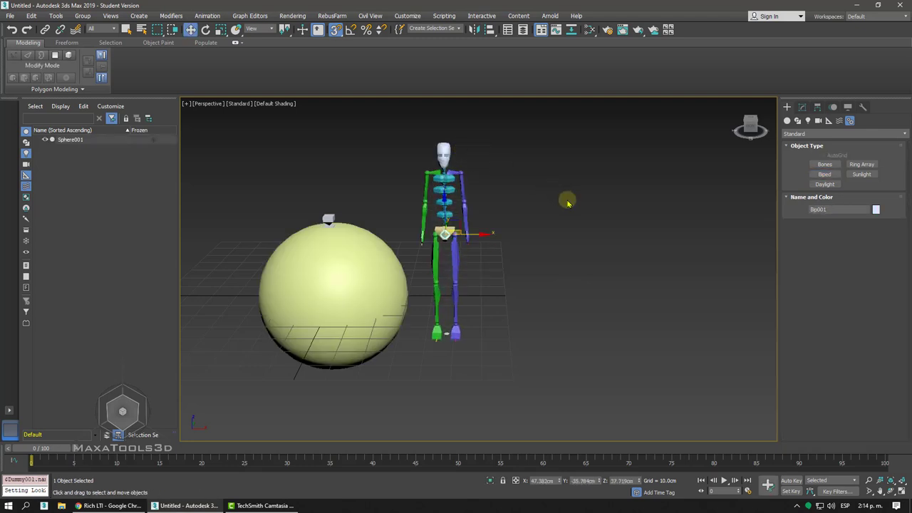
Select the biped's left upper arm for rotation in the Local coordinate system.
{"action": "middle_click_drag", "start_coordinate": [568, 203], "coordinate": [566, 199], "text": "alt"}
{"action": "scroll", "coordinate": [500, 235], "scroll_direction": "up", "scroll_amount": 5}
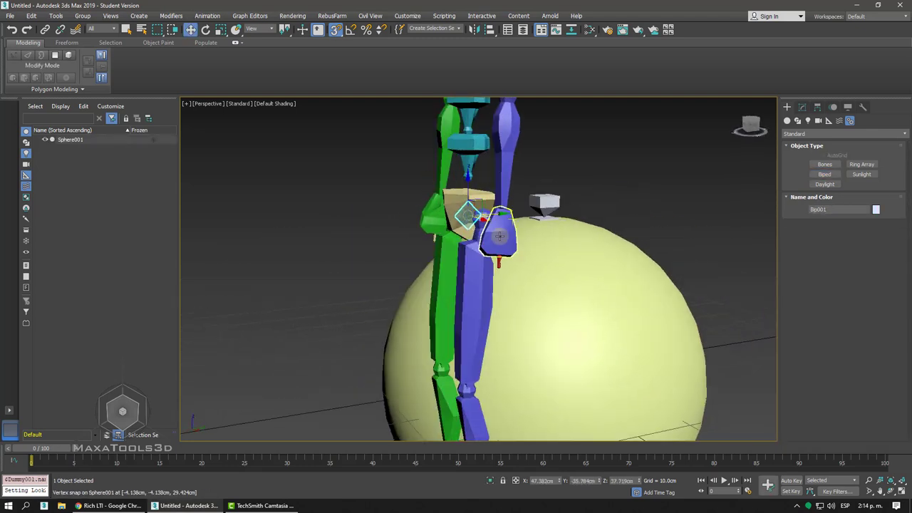
{"action": "middle_click_drag", "start_coordinate": [500, 235], "coordinate": [549, 213], "text": "alt"}
{"action": "left_click", "coordinate": [550, 218]}
{"action": "right_click", "coordinate": [552, 210]}
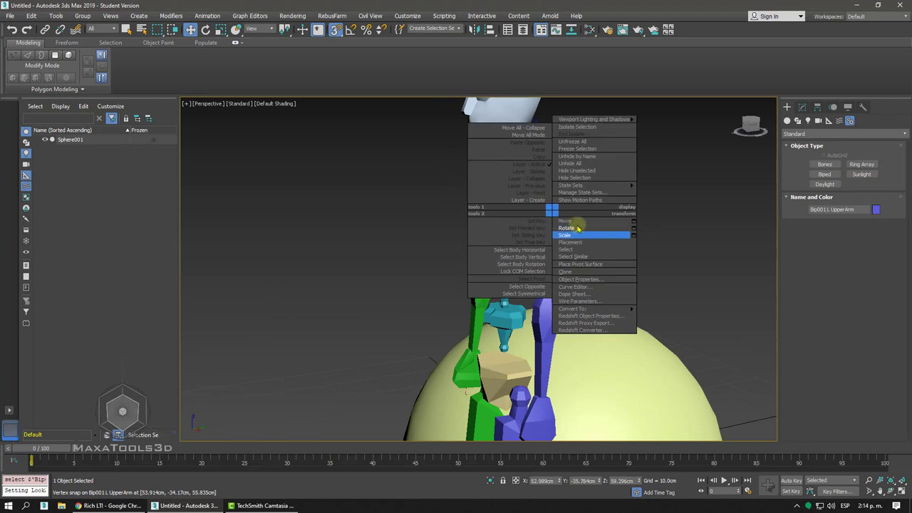
{"action": "left_click", "coordinate": [577, 227]}
{"action": "left_click", "coordinate": [255, 30]}
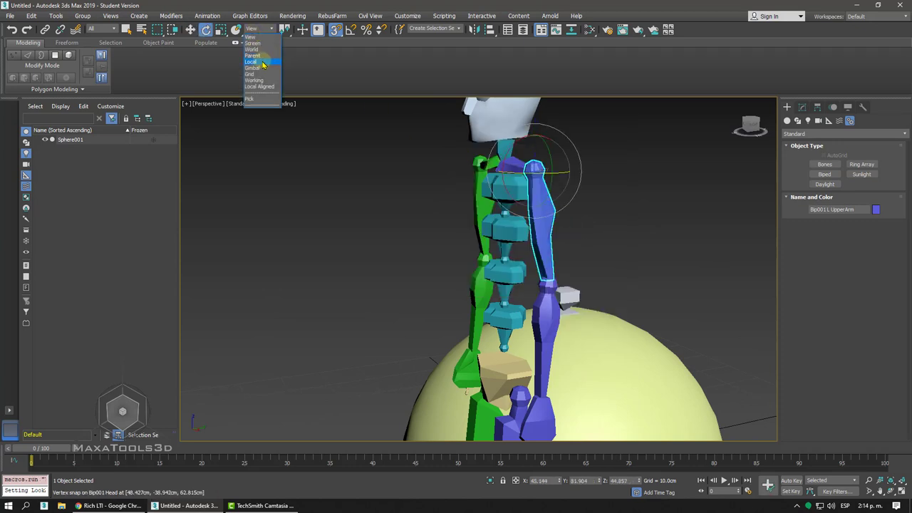
{"action": "left_click", "coordinate": [251, 61]}
Raise the left upper arm to horizontal, rotate the forearm up, and tilt the hand.
{"action": "left_click_drag", "start_coordinate": [513, 197], "coordinate": [462, 165]}
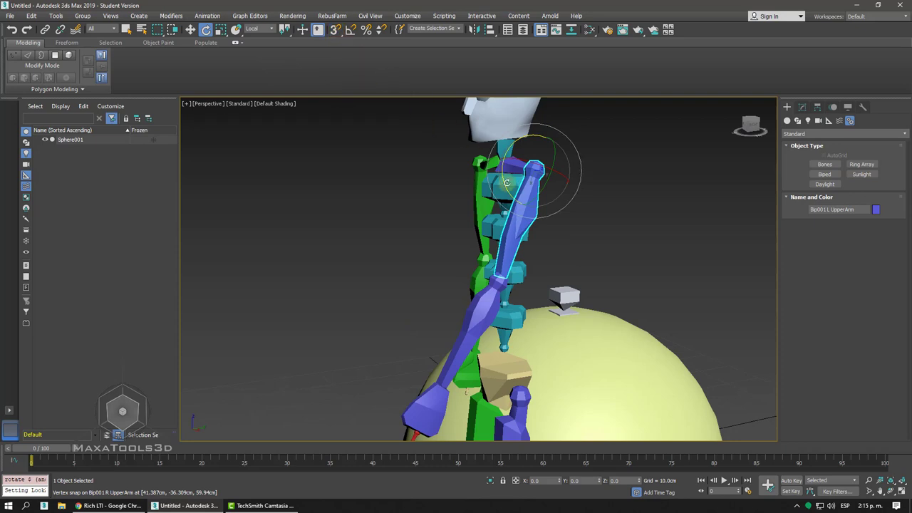
{"action": "left_click_drag", "start_coordinate": [507, 183], "coordinate": [499, 178]}
{"action": "left_click", "coordinate": [436, 264]}
{"action": "mouse_move", "coordinate": [431, 262]}
{"action": "left_mouse_down"}
{"action": "mouse_move", "coordinate": [430, 222]}
{"action": "mouse_move", "coordinate": [456, 169]}
{"action": "left_mouse_up"}
{"action": "left_click", "coordinate": [374, 127]}
{"action": "middle_click_drag", "start_coordinate": [374, 127], "coordinate": [384, 256], "text": "alt"}
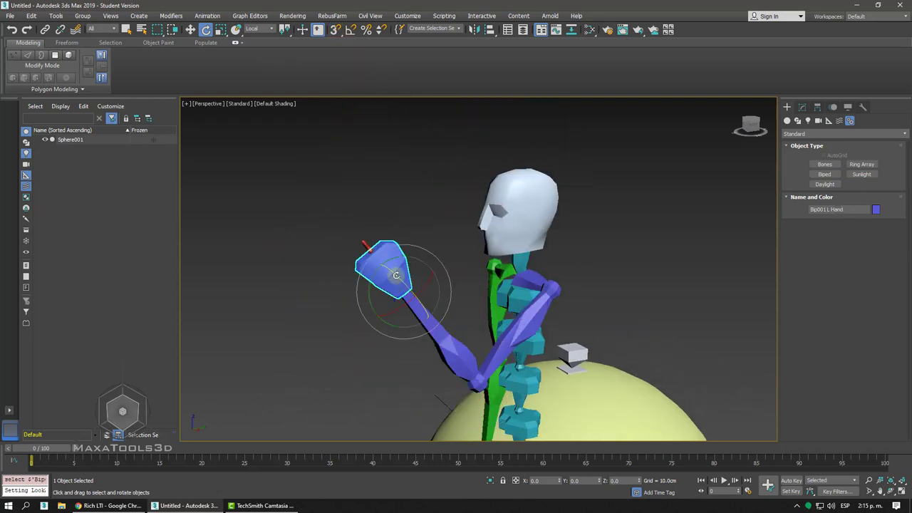
{"action": "left_click_drag", "start_coordinate": [396, 274], "coordinate": [377, 306]}
Bend the left forearm further, lift the upper arm at the shoulder, and stand the forearm upright.
{"action": "left_click", "coordinate": [452, 357]}
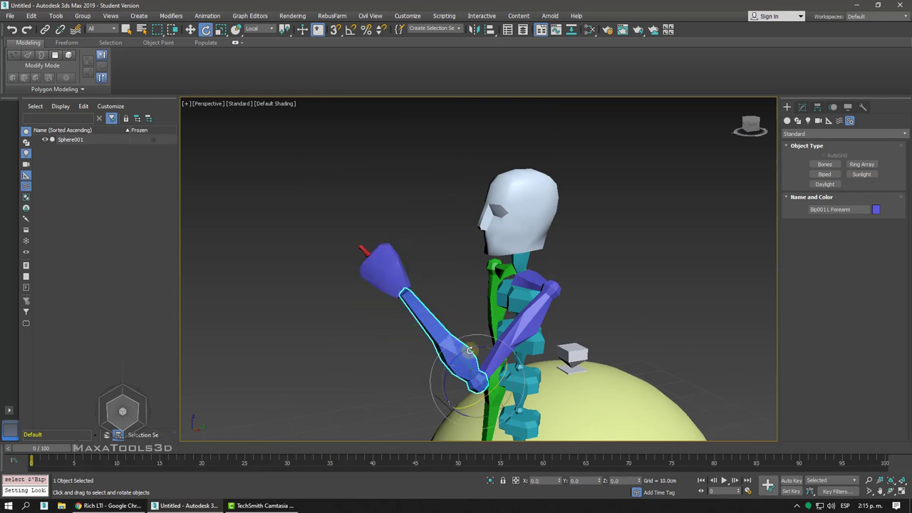
{"action": "left_click_drag", "start_coordinate": [480, 349], "coordinate": [472, 363]}
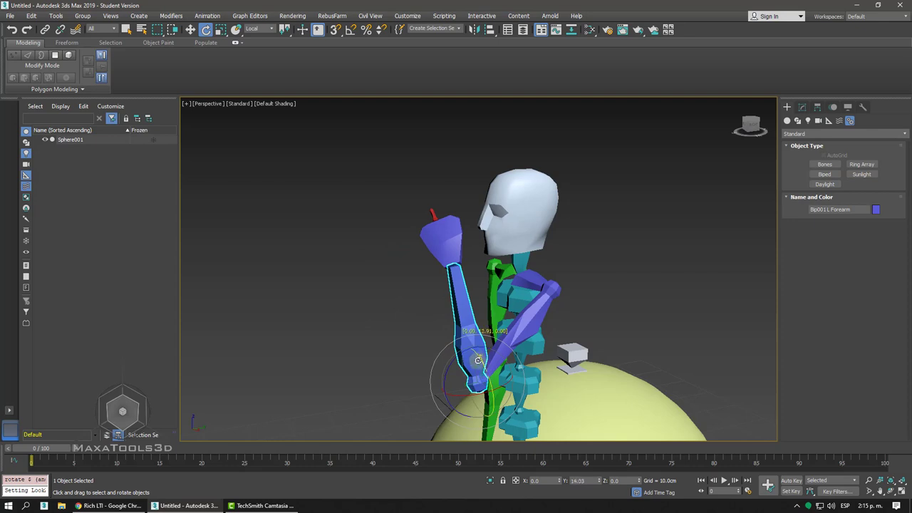
{"action": "left_click", "coordinate": [525, 326]}
{"action": "left_click_drag", "start_coordinate": [548, 313], "coordinate": [463, 293]}
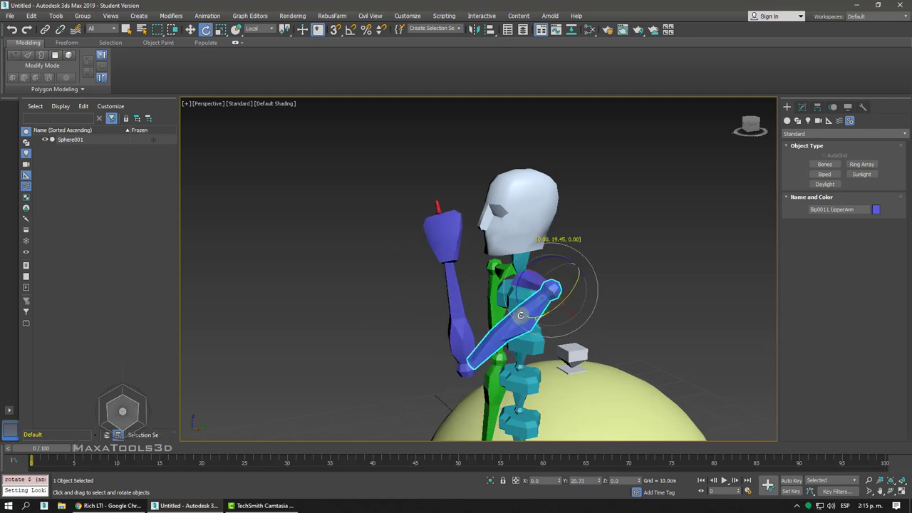
{"action": "left_click", "coordinate": [460, 303]}
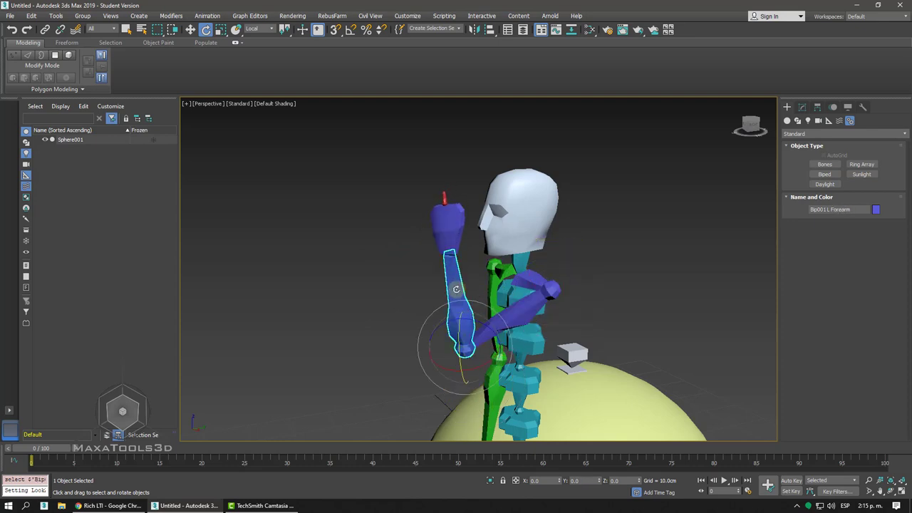
{"action": "left_click_drag", "start_coordinate": [449, 314], "coordinate": [453, 322]}
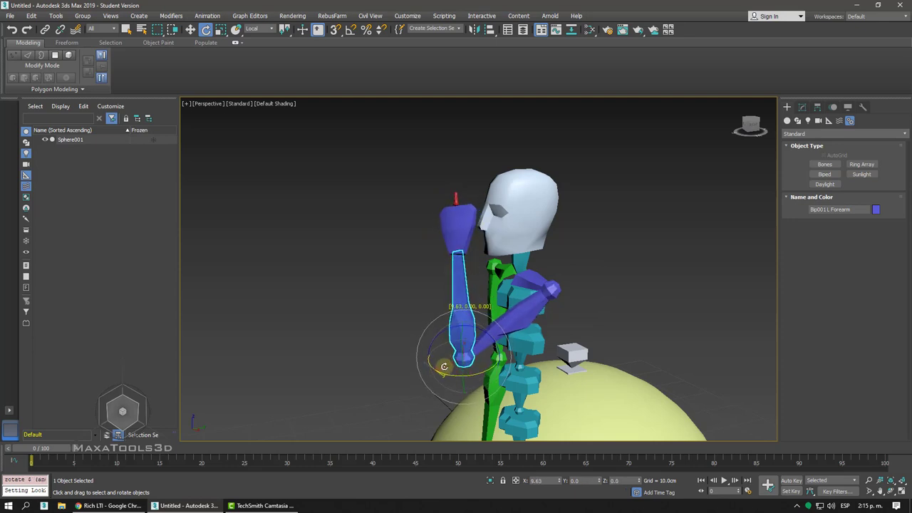
Tilt the left hand and reselect the upper arm and hand for more adjustment.
{"action": "mouse_move", "coordinate": [464, 322]}
{"action": "middle_mouse_down", "text": "alt"}
{"action": "mouse_move", "coordinate": [452, 330]}
{"action": "mouse_move", "coordinate": [463, 321]}
{"action": "middle_mouse_up", "text": "alt"}
{"action": "left_click", "coordinate": [470, 206]}
{"action": "middle_click_drag", "start_coordinate": [470, 207], "coordinate": [488, 217], "text": "alt"}
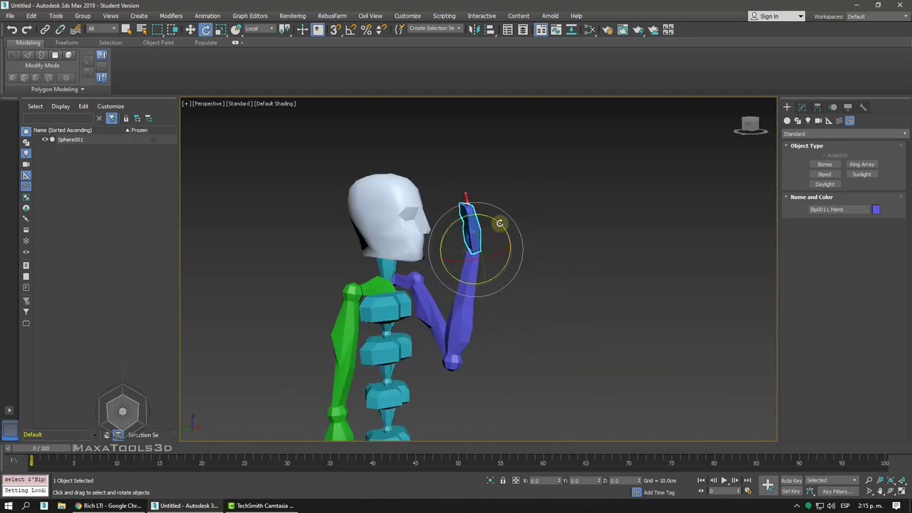
{"action": "left_click_drag", "start_coordinate": [491, 218], "coordinate": [495, 223]}
{"action": "left_click", "coordinate": [428, 299]}
{"action": "mouse_move", "coordinate": [427, 299]}
{"action": "middle_mouse_down", "text": "alt"}
{"action": "mouse_move", "coordinate": [399, 249]}
{"action": "mouse_move", "coordinate": [442, 235]}
{"action": "middle_mouse_up", "text": "alt"}
{"action": "left_click", "coordinate": [387, 222]}
Switch the left hand to the Move tool and try test positions for it.
{"action": "scroll", "coordinate": [442, 235], "scroll_direction": "up", "scroll_amount": 3}
{"action": "right_click", "coordinate": [465, 235]}
{"action": "left_click", "coordinate": [489, 244]}
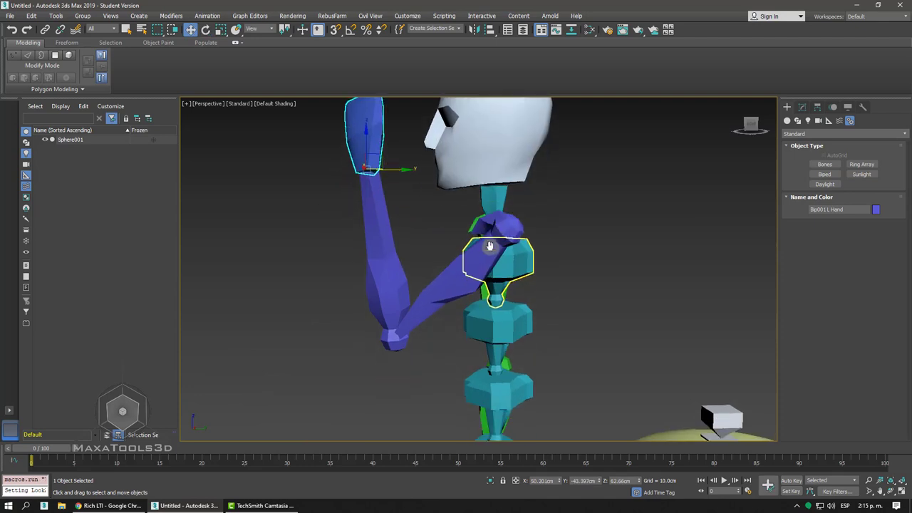
{"action": "scroll", "coordinate": [489, 246], "scroll_direction": "down", "scroll_amount": 3}
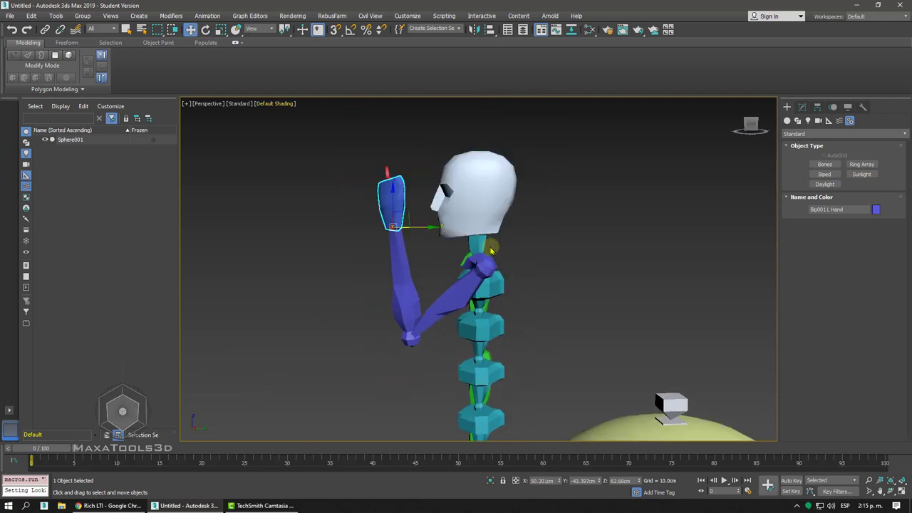
{"action": "middle_click_drag", "start_coordinate": [491, 247], "coordinate": [411, 266], "text": "alt"}
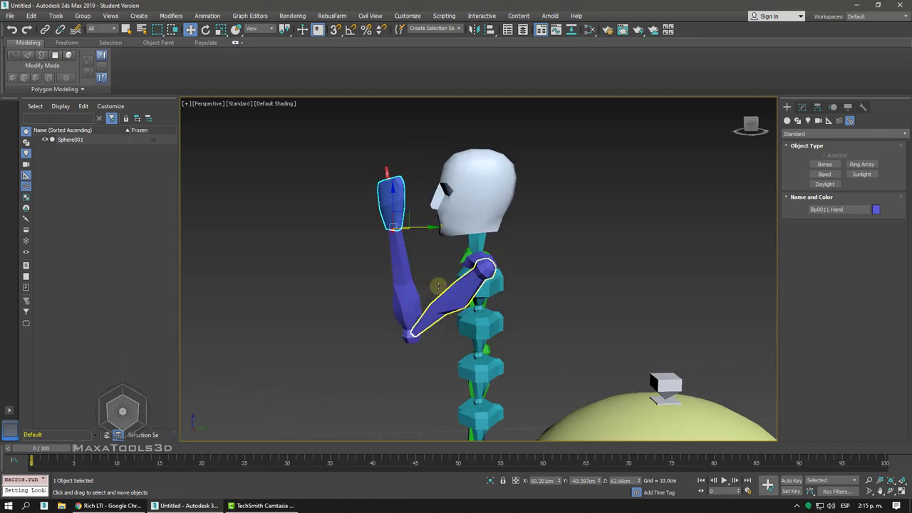
{"action": "left_click", "coordinate": [454, 291]}
{"action": "left_click", "coordinate": [391, 205]}
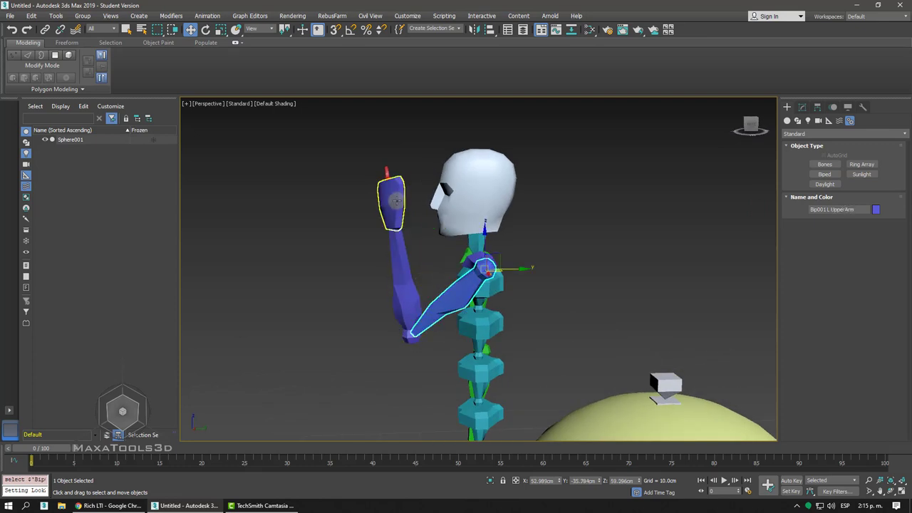
{"action": "middle_click_drag", "start_coordinate": [390, 214], "coordinate": [373, 232], "text": "alt"}
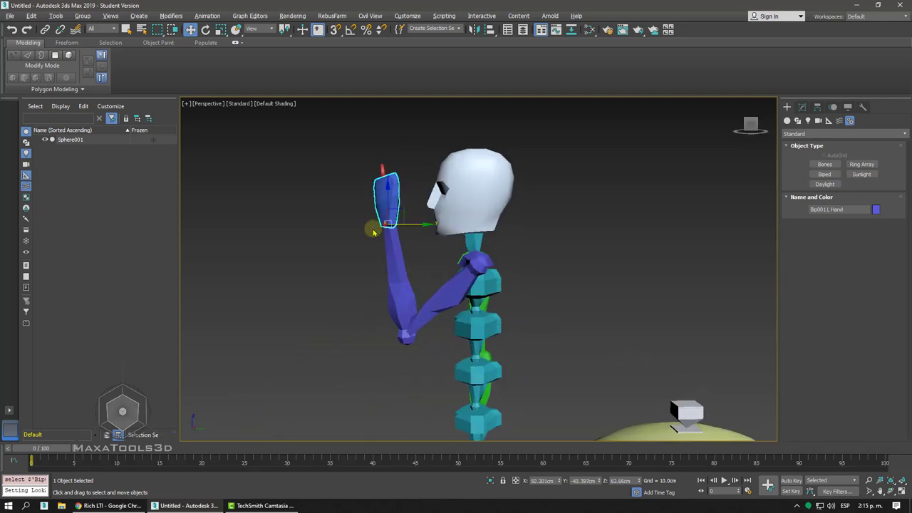
{"action": "left_click", "coordinate": [448, 291]}
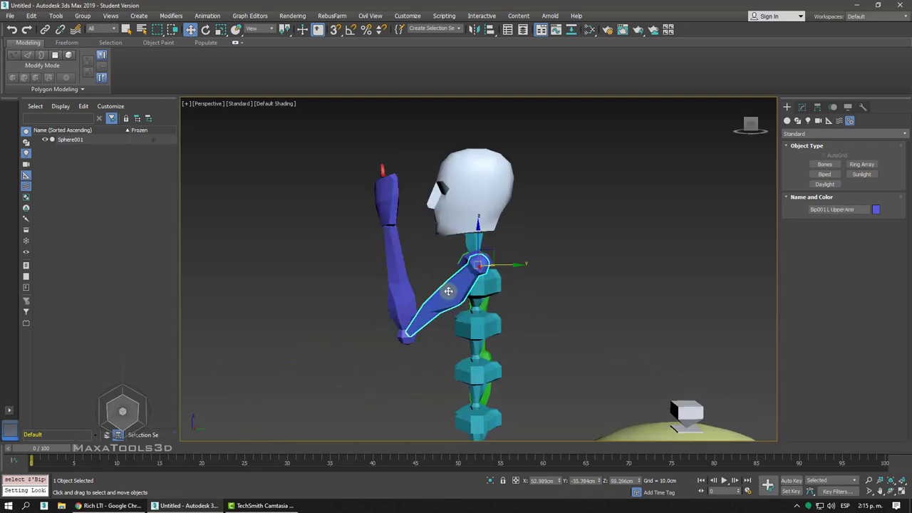
{"action": "left_click", "coordinate": [383, 212]}
{"action": "middle_click_drag", "start_coordinate": [385, 215], "coordinate": [391, 222], "text": "alt"}
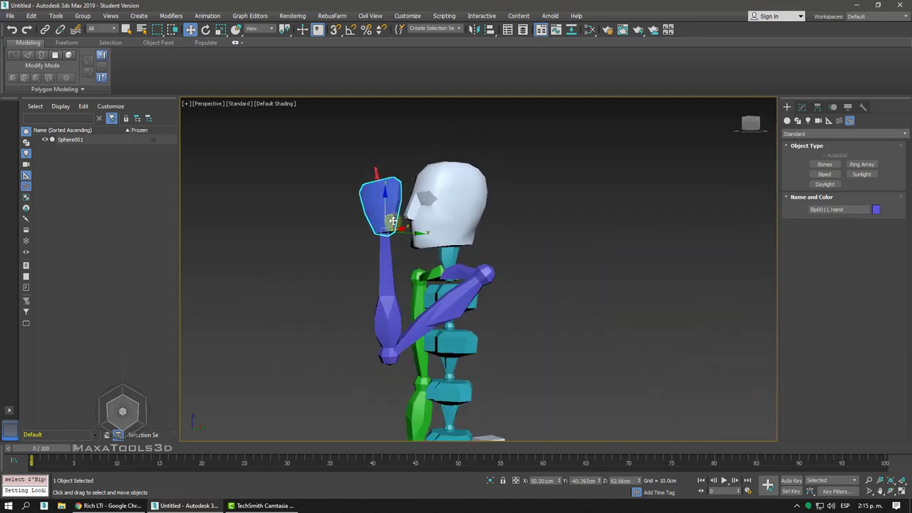
{"action": "left_click_drag", "start_coordinate": [393, 221], "coordinate": [391, 213]}
Move the left hand out in front, then swing the arm up beside the head.
{"action": "middle_click_drag", "start_coordinate": [390, 214], "coordinate": [405, 261], "text": "alt"}
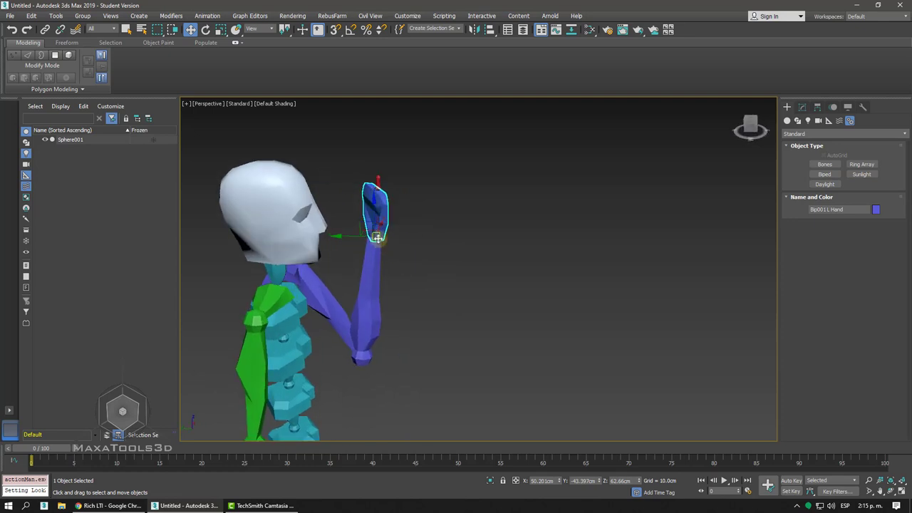
{"action": "mouse_move", "coordinate": [369, 230]}
{"action": "left_mouse_down"}
{"action": "mouse_move", "coordinate": [432, 202]}
{"action": "mouse_move", "coordinate": [393, 228]}
{"action": "mouse_move", "coordinate": [480, 279]}
{"action": "mouse_move", "coordinate": [419, 318]}
{"action": "mouse_move", "coordinate": [372, 271]}
{"action": "mouse_move", "coordinate": [435, 256]}
{"action": "left_mouse_up"}
{"action": "middle_click_drag", "start_coordinate": [436, 256], "coordinate": [435, 255], "text": "alt"}
{"action": "scroll", "coordinate": [435, 257], "scroll_direction": "up", "scroll_amount": 3}
{"action": "mouse_move", "coordinate": [424, 294]}
{"action": "left_mouse_down"}
{"action": "mouse_move", "coordinate": [428, 285]}
{"action": "mouse_move", "coordinate": [503, 376]}
{"action": "left_mouse_up"}
{"action": "middle_click_drag", "start_coordinate": [502, 376], "coordinate": [489, 374], "text": "alt"}
{"action": "mouse_move", "coordinate": [489, 374]}
{"action": "left_mouse_down"}
{"action": "mouse_move", "coordinate": [472, 350]}
{"action": "mouse_move", "coordinate": [571, 346]}
{"action": "mouse_move", "coordinate": [546, 332]}
{"action": "mouse_move", "coordinate": [485, 332]}
{"action": "mouse_move", "coordinate": [513, 358]}
{"action": "mouse_move", "coordinate": [524, 342]}
{"action": "mouse_move", "coordinate": [466, 328]}
{"action": "mouse_move", "coordinate": [545, 352]}
{"action": "mouse_move", "coordinate": [496, 303]}
{"action": "left_mouse_up"}
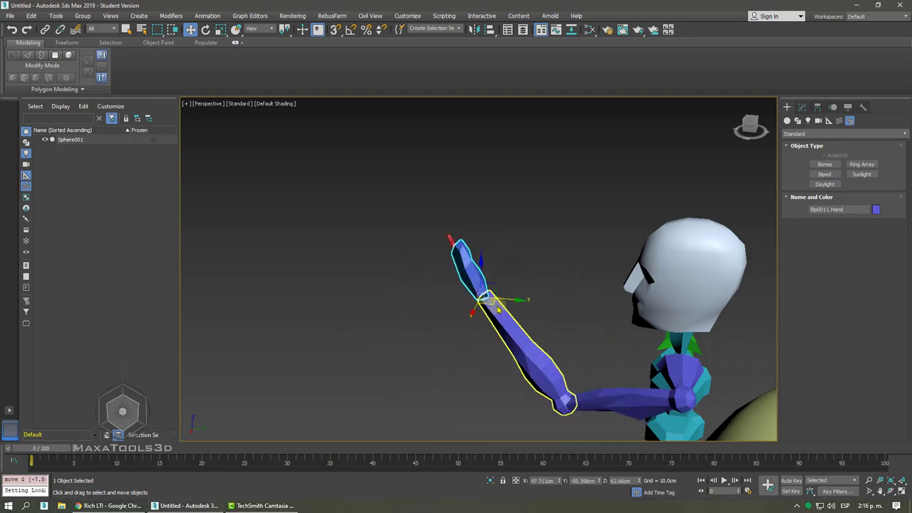
{"action": "middle_click_drag", "start_coordinate": [495, 303], "coordinate": [533, 278], "text": "alt"}
Rotate the upper arm forward, the forearm upward, and the hand to an upright angle.
{"action": "left_click", "coordinate": [543, 288]}
{"action": "right_click", "coordinate": [560, 261]}
{"action": "left_click", "coordinate": [566, 277]}
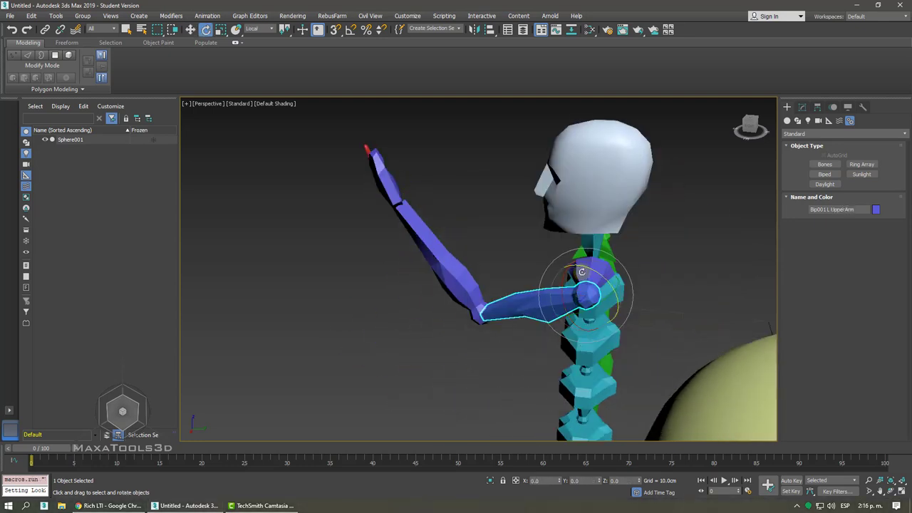
{"action": "left_click_drag", "start_coordinate": [602, 276], "coordinate": [501, 300]}
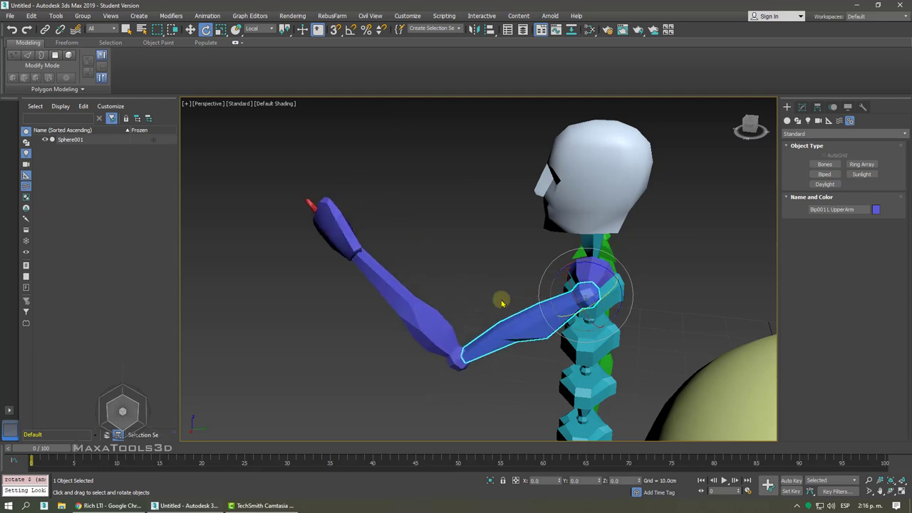
{"action": "left_click", "coordinate": [400, 304]}
{"action": "left_click_drag", "start_coordinate": [453, 327], "coordinate": [465, 322]}
{"action": "left_click", "coordinate": [379, 196]}
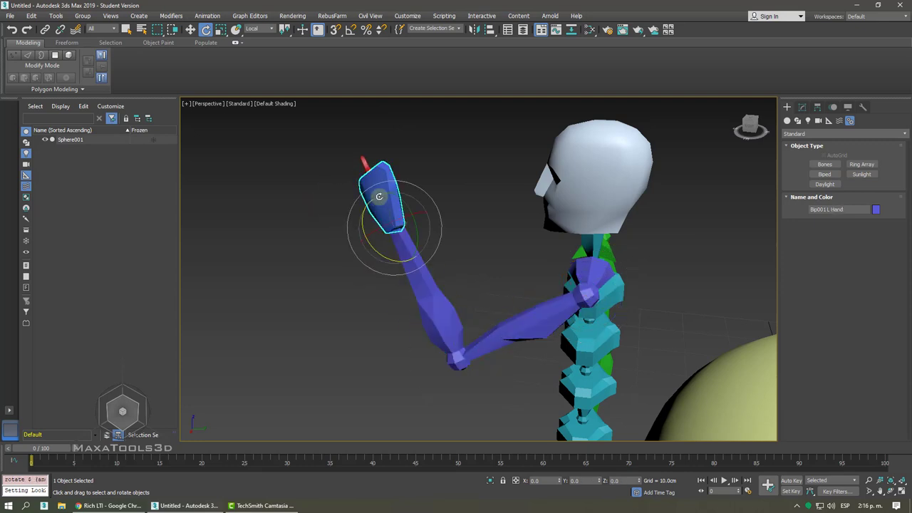
{"action": "mouse_move", "coordinate": [402, 201]}
{"action": "left_mouse_down"}
{"action": "mouse_move", "coordinate": [411, 214]}
{"action": "mouse_move", "coordinate": [385, 182]}
{"action": "left_mouse_up"}
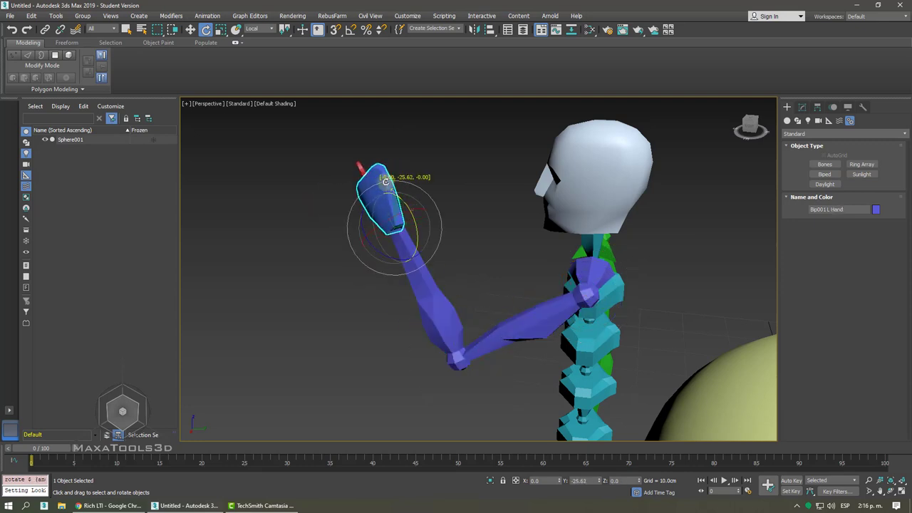
Return to the Move tool and box-select all 30 parts of the biped.
{"action": "right_click", "coordinate": [416, 187]}
{"action": "left_click", "coordinate": [428, 193]}
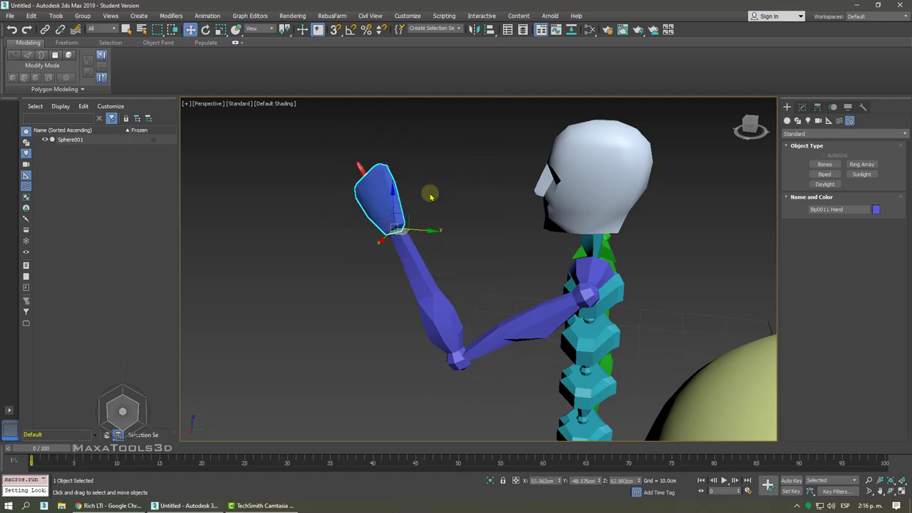
{"action": "middle_click_drag", "start_coordinate": [430, 194], "coordinate": [406, 152], "text": "alt"}
{"action": "scroll", "coordinate": [430, 192], "scroll_direction": "down", "scroll_amount": 5}
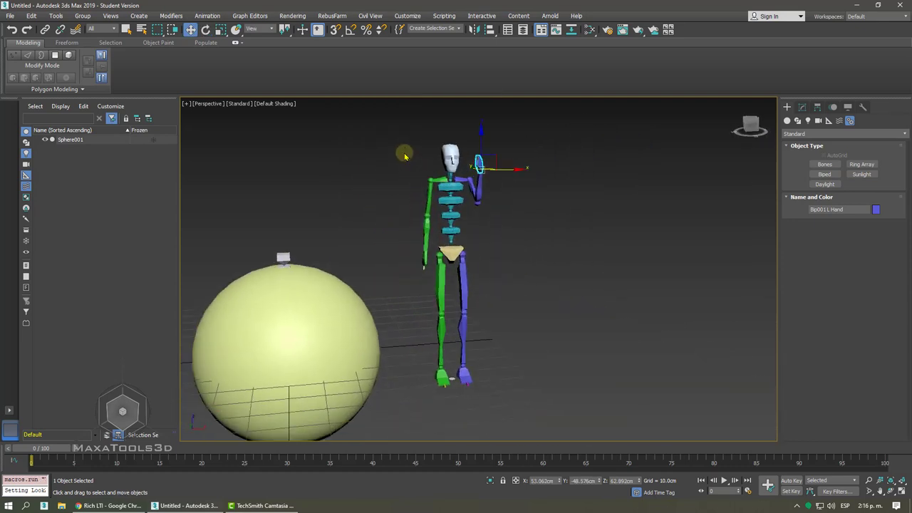
{"action": "left_click_drag", "start_coordinate": [405, 152], "coordinate": [578, 414]}
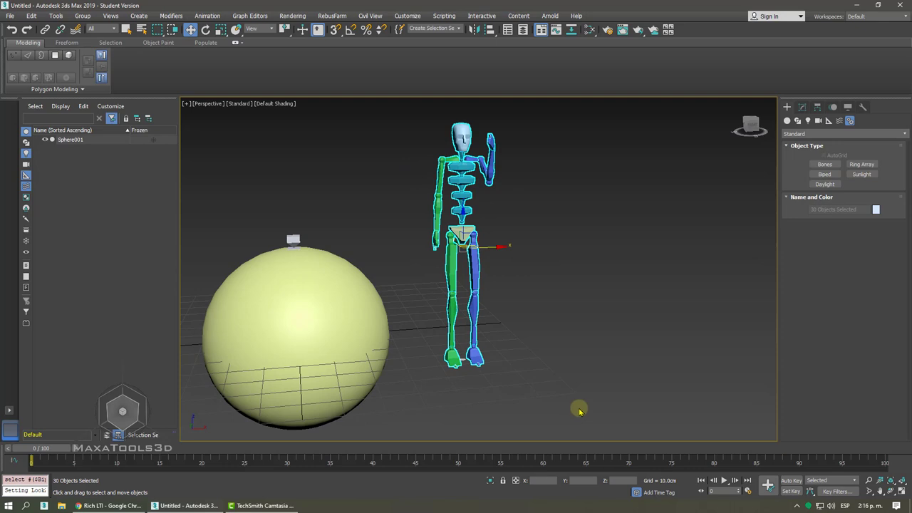
Switch the Helpers category to CAT Objects and open the online 3ds Max Help.
{"action": "left_click", "coordinate": [787, 121]}
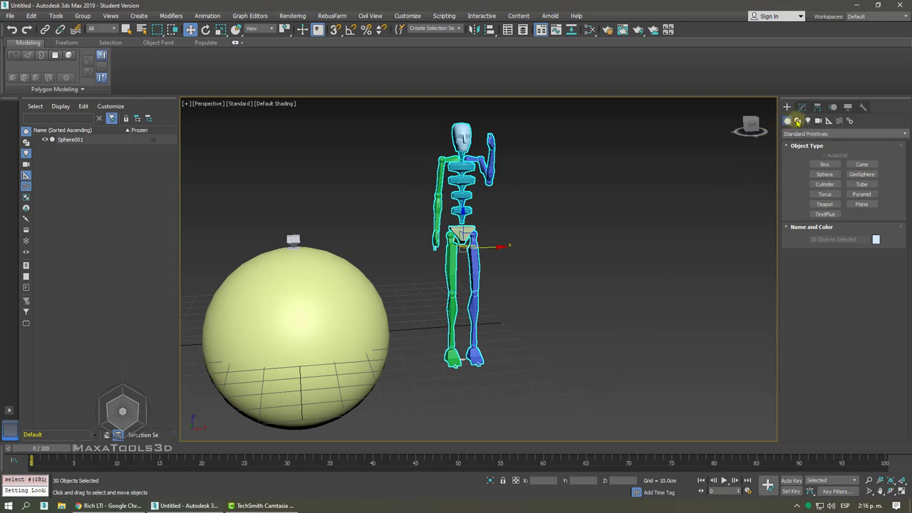
{"action": "left_click", "coordinate": [797, 121]}
{"action": "left_click", "coordinate": [807, 121]}
{"action": "left_click", "coordinate": [818, 121]}
{"action": "left_click", "coordinate": [828, 122]}
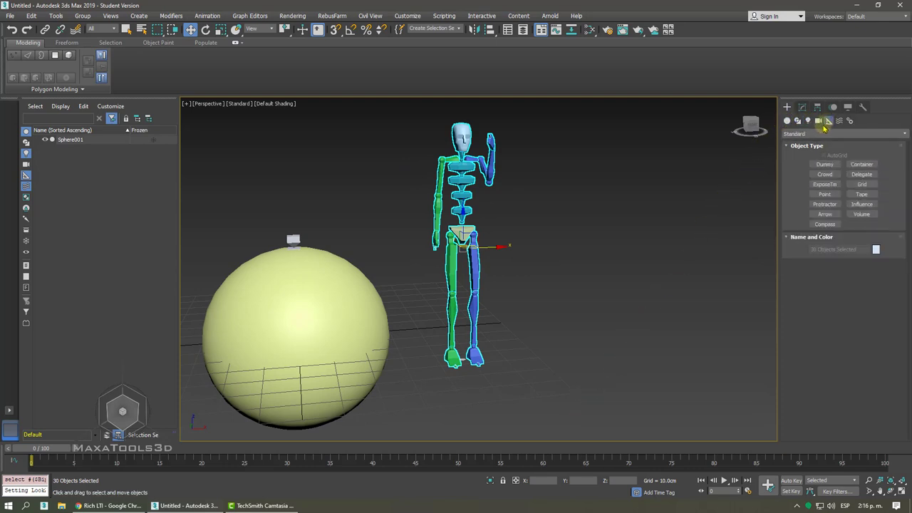
{"action": "left_click", "coordinate": [820, 133]}
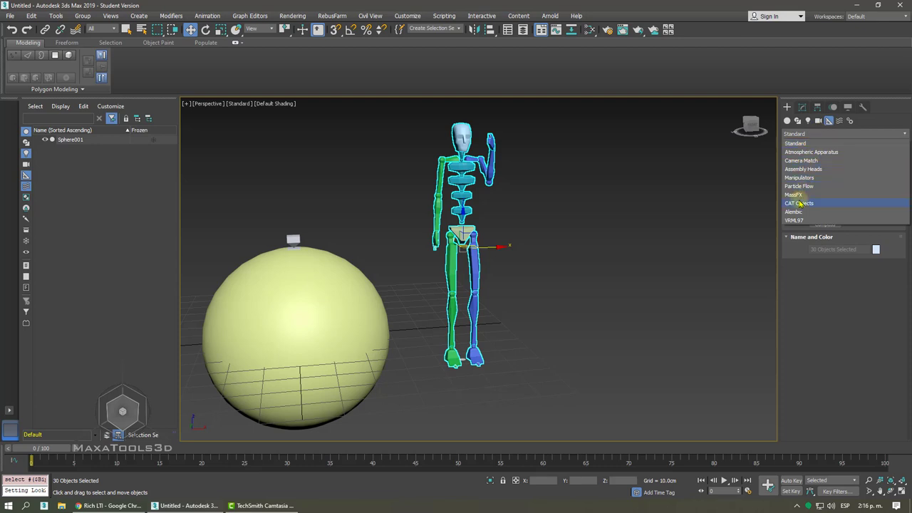
{"action": "left_click", "coordinate": [828, 204]}
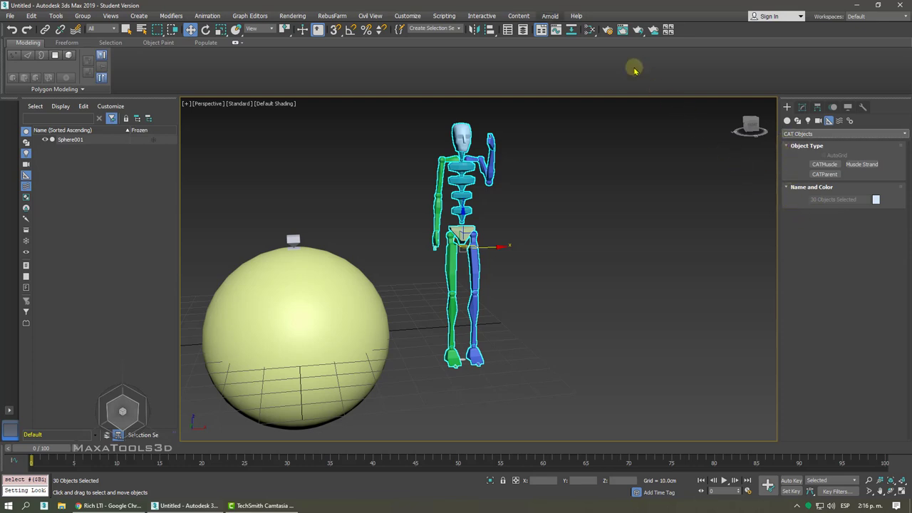
{"action": "left_click", "coordinate": [575, 16]}
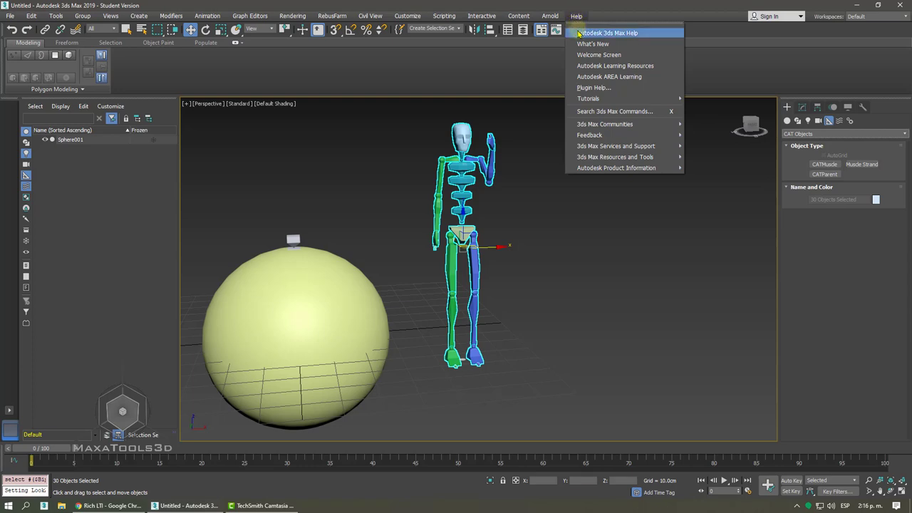
{"action": "left_click", "coordinate": [579, 32]}
{"action": "type", "text": "CAT"}
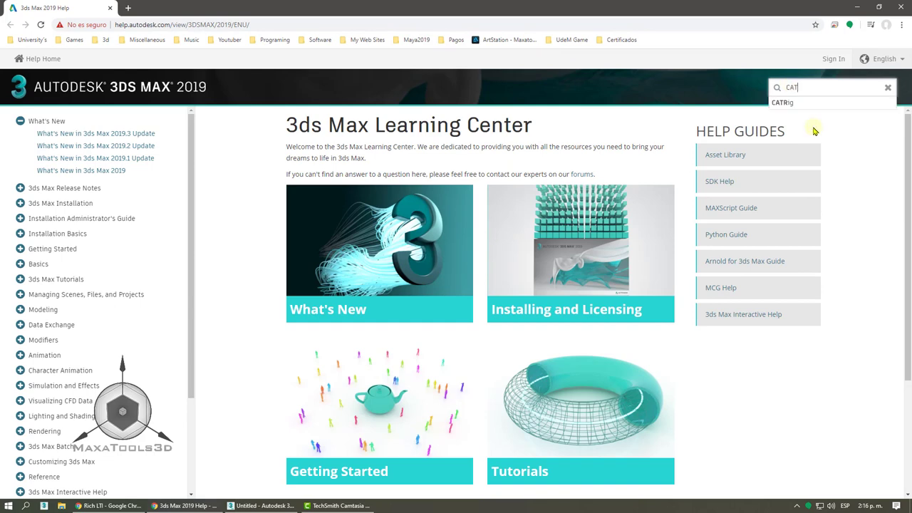
Run the help search for 'CAT' and browse the results.
{"action": "key", "text": "Return"}
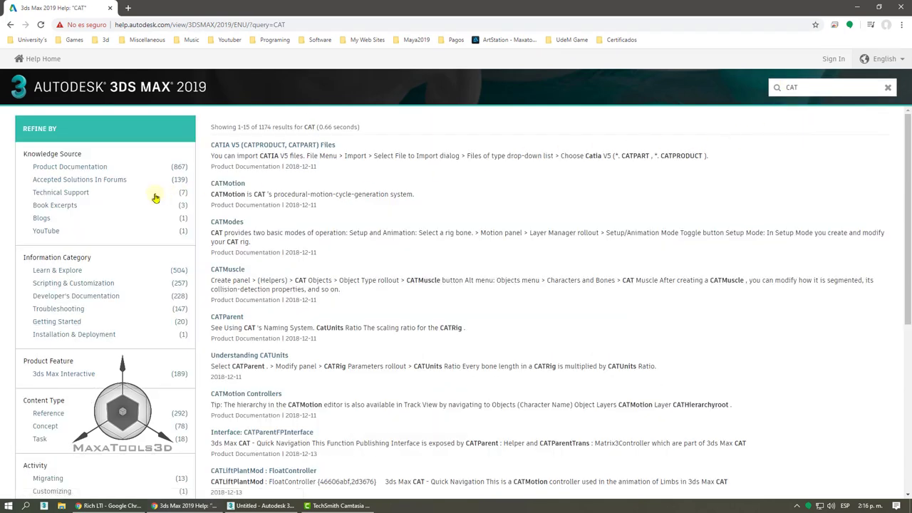
{"action": "scroll", "coordinate": [155, 198], "scroll_direction": "down", "scroll_amount": 3}
{"action": "scroll", "coordinate": [155, 197], "scroll_direction": "up", "scroll_amount": 3}
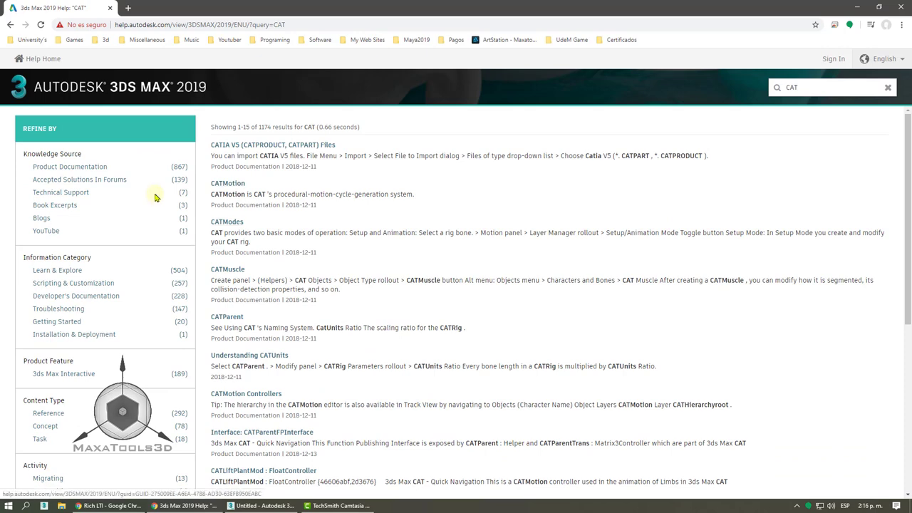
Read the CATParent help article, then minimize the browser to return to 3ds Max.
{"action": "left_click", "coordinate": [236, 318]}
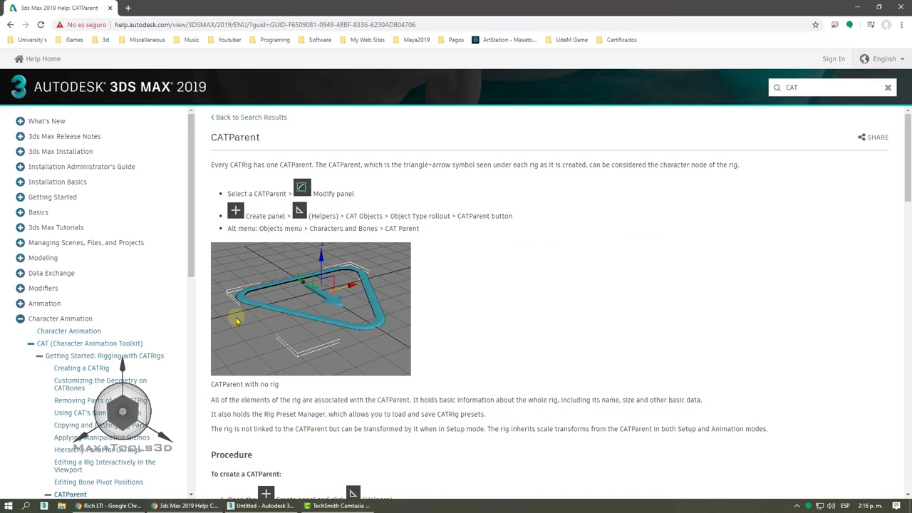
{"action": "left_click_drag", "start_coordinate": [287, 162], "coordinate": [374, 164]}
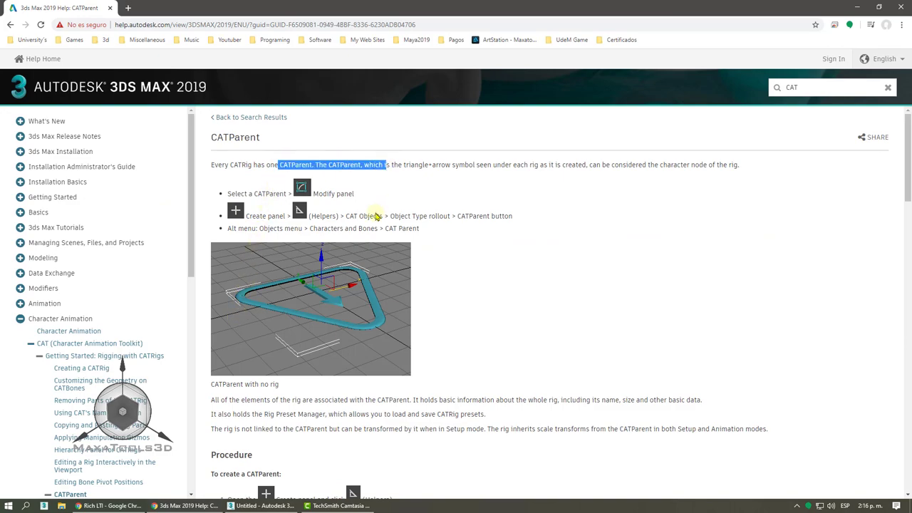
{"action": "scroll", "coordinate": [376, 214], "scroll_direction": "down", "scroll_amount": 5}
{"action": "scroll", "coordinate": [377, 213], "scroll_direction": "down", "scroll_amount": 5}
{"action": "scroll", "coordinate": [375, 214], "scroll_direction": "down", "scroll_amount": 5}
{"action": "scroll", "coordinate": [349, 228], "scroll_direction": "up", "scroll_amount": 2}
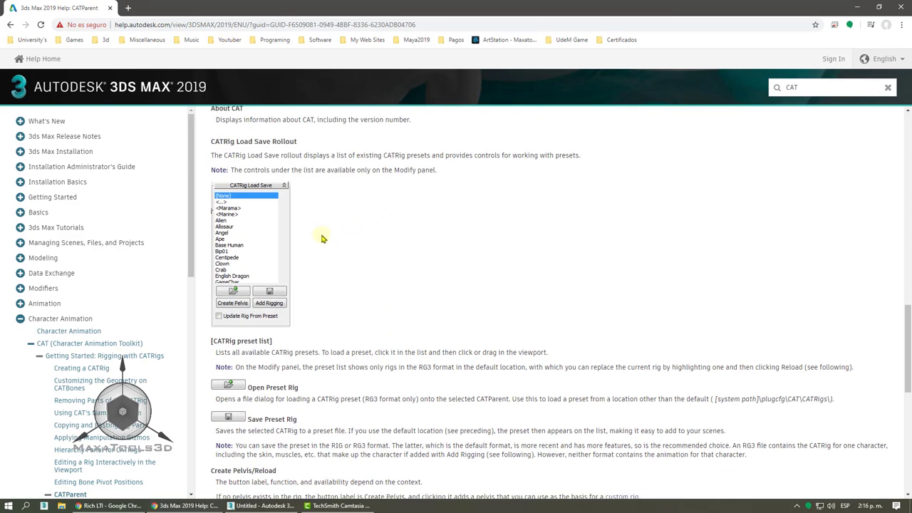
{"action": "scroll", "coordinate": [306, 242], "scroll_direction": "down", "scroll_amount": 5}
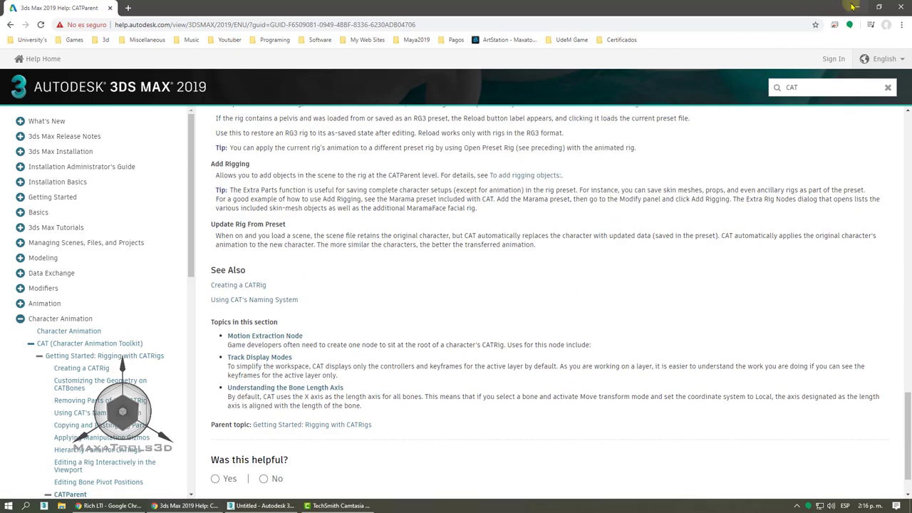
{"action": "left_click", "coordinate": [857, 6]}
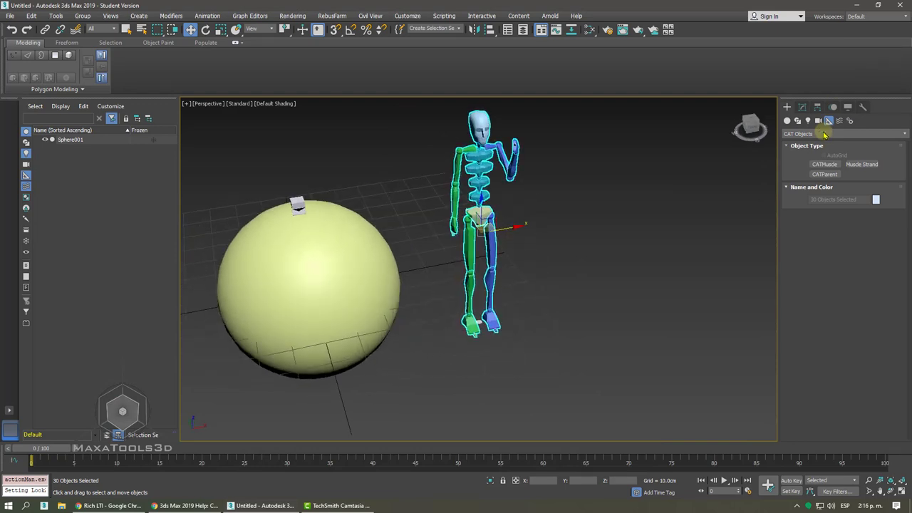
Place a CATParent helper in the viewport beside the skeleton.
{"action": "left_click", "coordinate": [830, 176]}
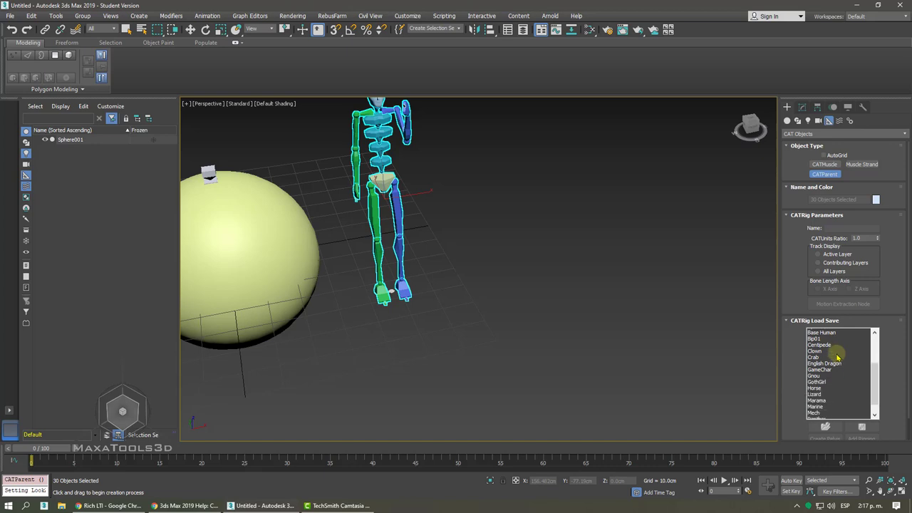
{"action": "scroll", "coordinate": [837, 356], "scroll_direction": "up", "scroll_amount": 3}
{"action": "scroll", "coordinate": [838, 356], "scroll_direction": "down", "scroll_amount": 1}
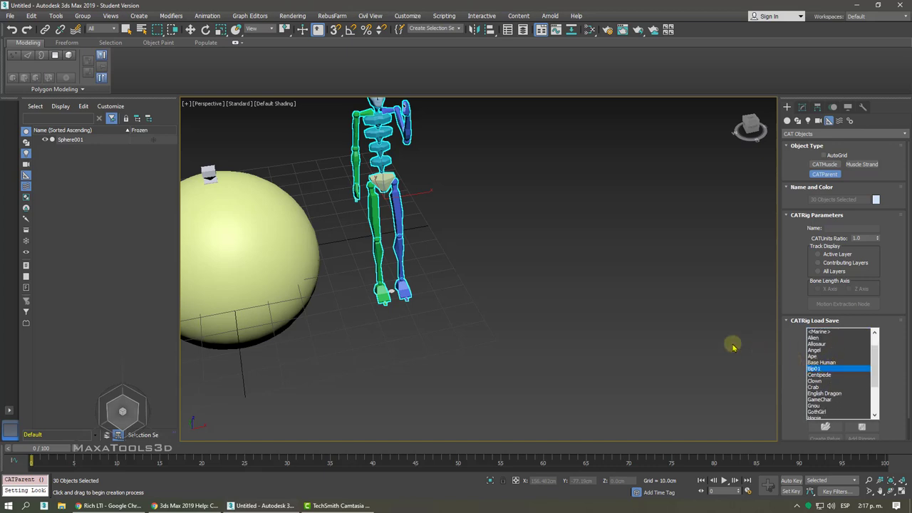
{"action": "left_click", "coordinate": [506, 261]}
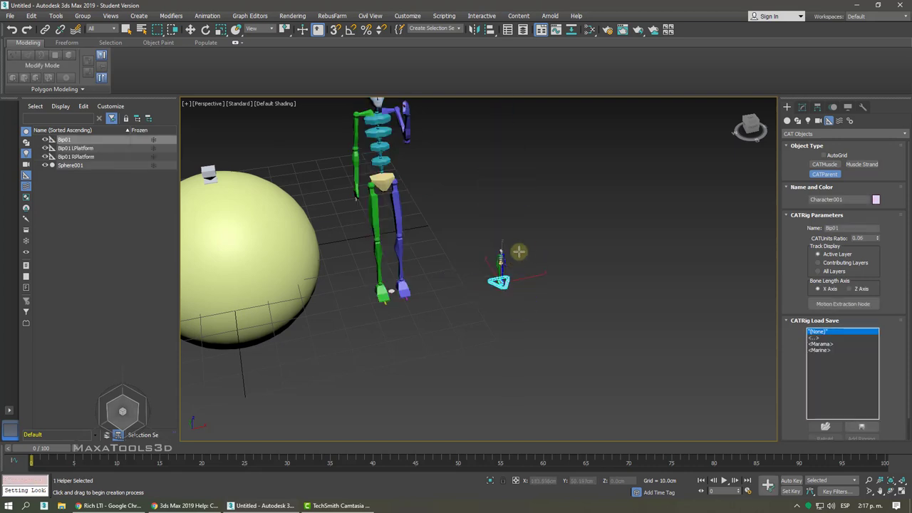
Start another CATParent using the Gnou rig preset.
{"action": "scroll", "coordinate": [637, 187], "scroll_direction": "down", "scroll_amount": 2}
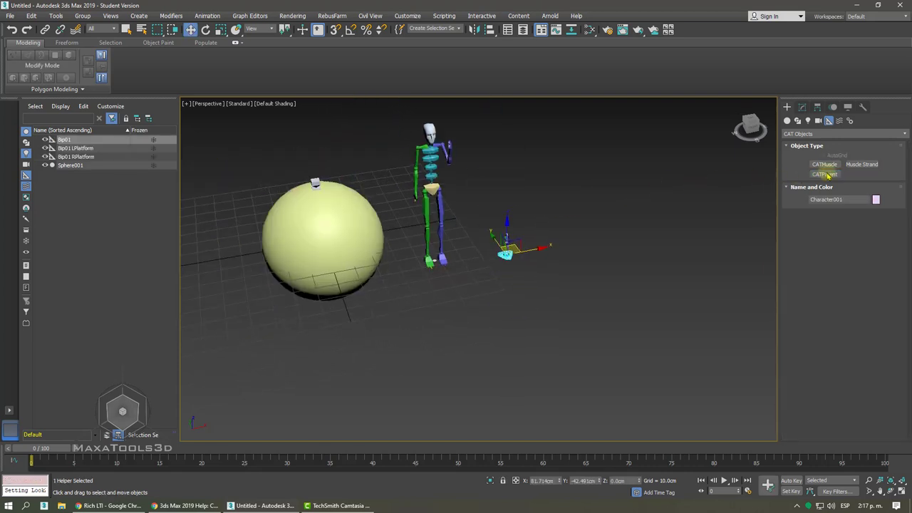
{"action": "left_click", "coordinate": [829, 174]}
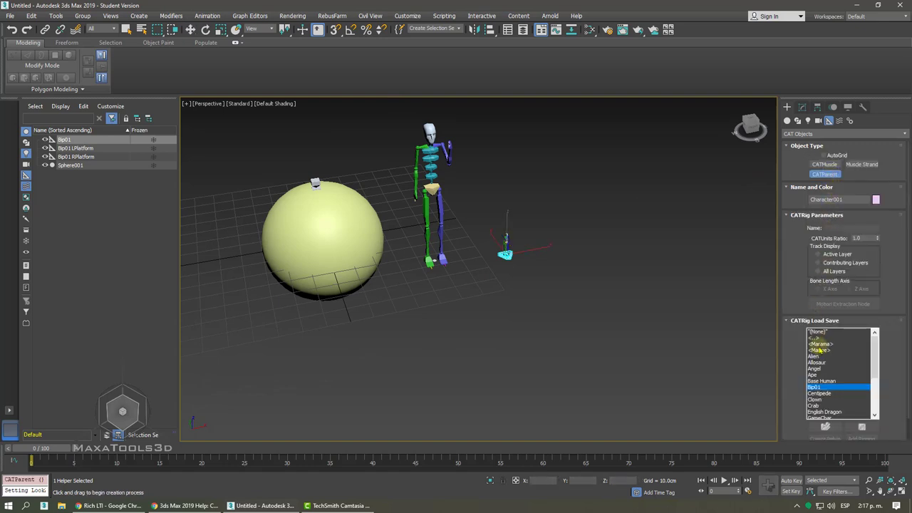
{"action": "scroll", "coordinate": [817, 367], "scroll_direction": "down", "scroll_amount": 2}
{"action": "left_click", "coordinate": [816, 388]}
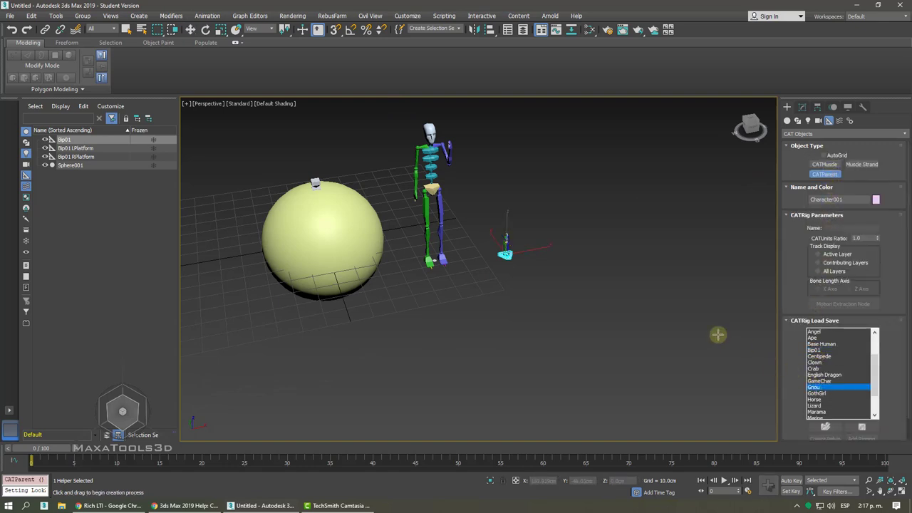
{"action": "middle_click_drag", "start_coordinate": [610, 271], "coordinate": [565, 258]}
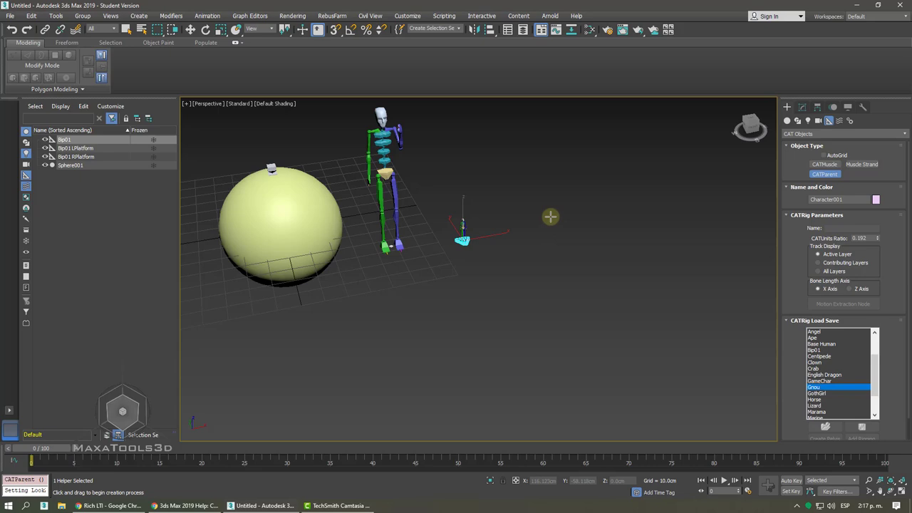
{"action": "left_click", "coordinate": [550, 217]}
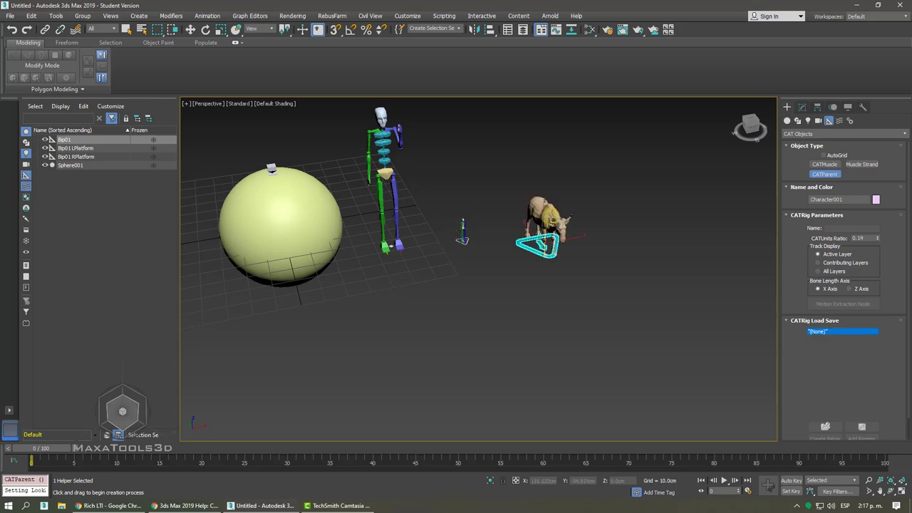
{"action": "key", "text": "z"}
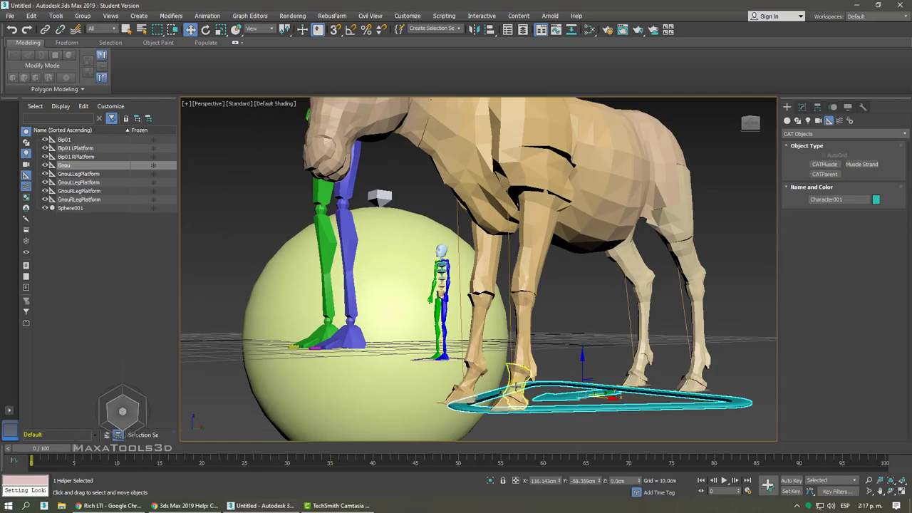
{"action": "left_click", "coordinate": [518, 383]}
{"action": "left_click_drag", "start_coordinate": [530, 353], "coordinate": [530, 325]}
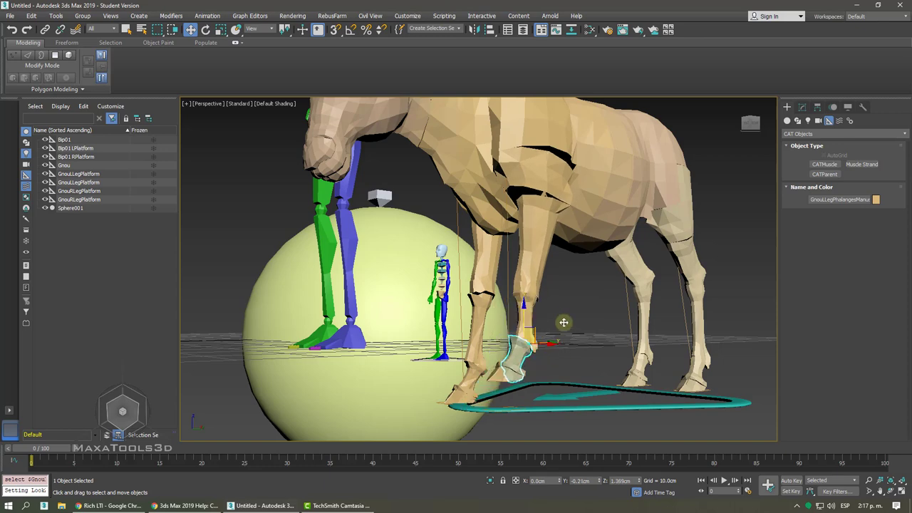
{"action": "key", "text": "ctrl+z"}
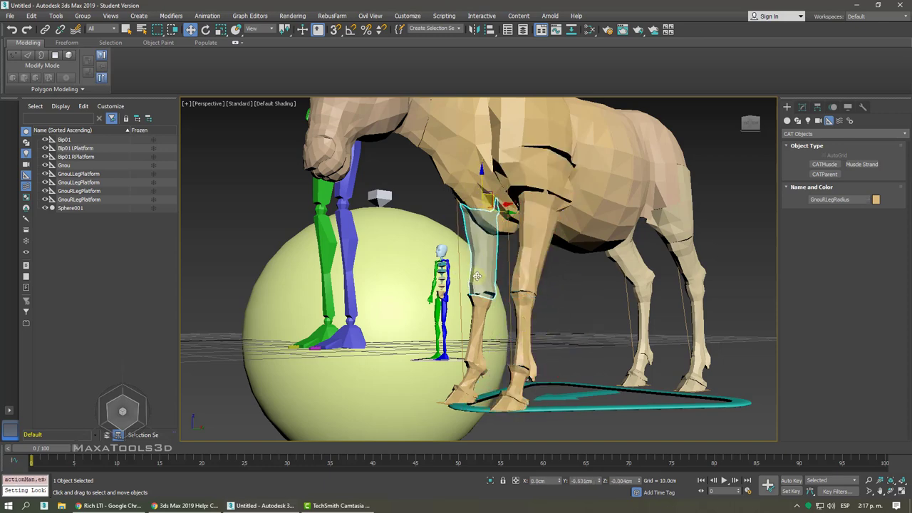
{"action": "middle_click_drag", "start_coordinate": [469, 250], "coordinate": [463, 282]}
{"action": "left_click", "coordinate": [437, 190]}
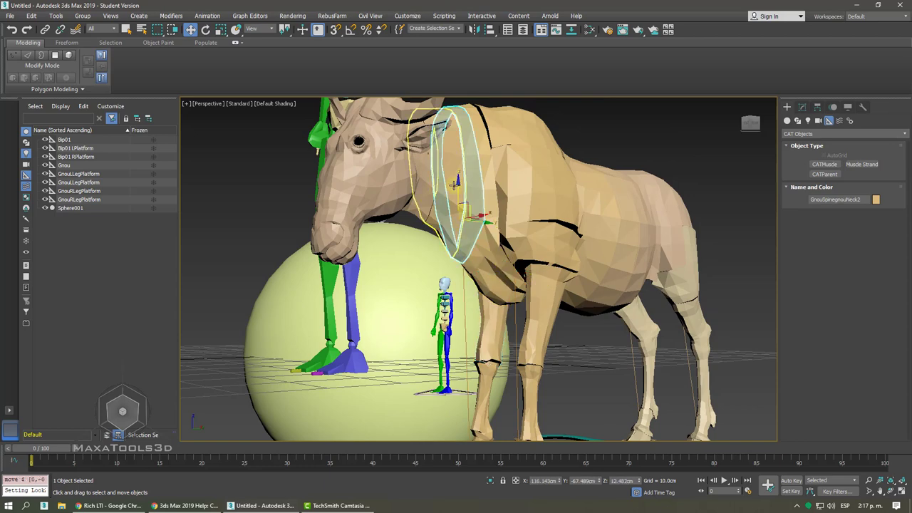
{"action": "left_click", "coordinate": [378, 178]}
{"action": "middle_click_drag", "start_coordinate": [377, 178], "coordinate": [407, 190], "text": "alt"}
{"action": "left_click_drag", "start_coordinate": [407, 190], "coordinate": [440, 188]}
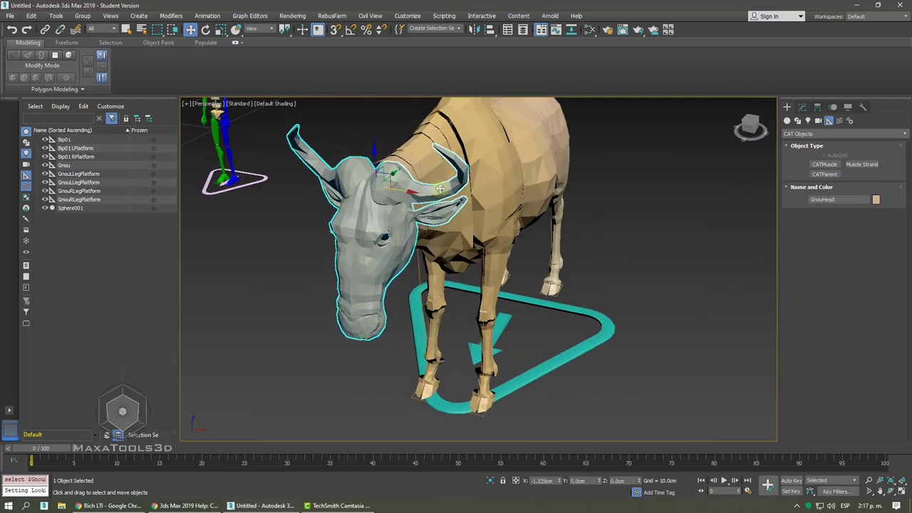
{"action": "mouse_move", "coordinate": [440, 189]}
{"action": "middle_mouse_down", "text": "alt"}
{"action": "mouse_move", "coordinate": [539, 206]}
{"action": "mouse_move", "coordinate": [531, 201]}
{"action": "middle_mouse_up", "text": "alt"}
{"action": "scroll", "coordinate": [540, 207], "scroll_direction": "up", "scroll_amount": 3}
{"action": "left_click", "coordinate": [539, 207]}
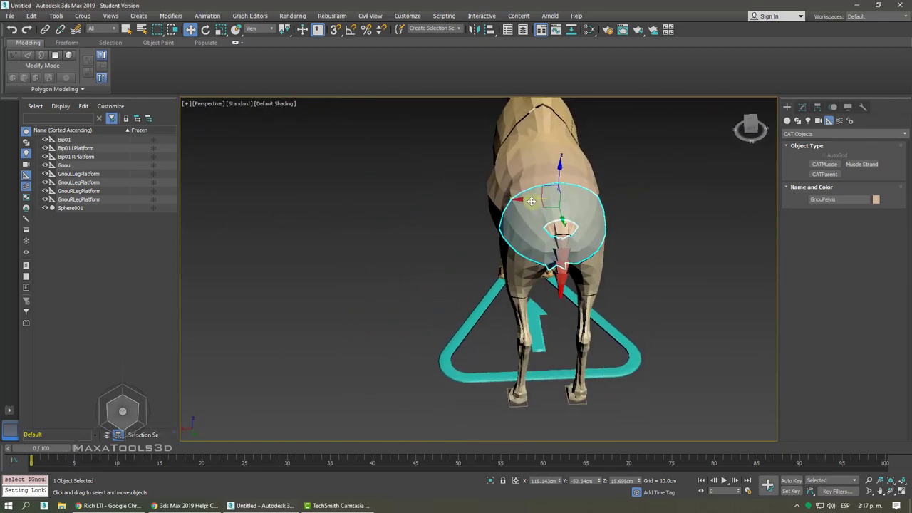
{"action": "left_click_drag", "start_coordinate": [531, 201], "coordinate": [543, 206]}
{"action": "key", "text": "ctrl+z"}
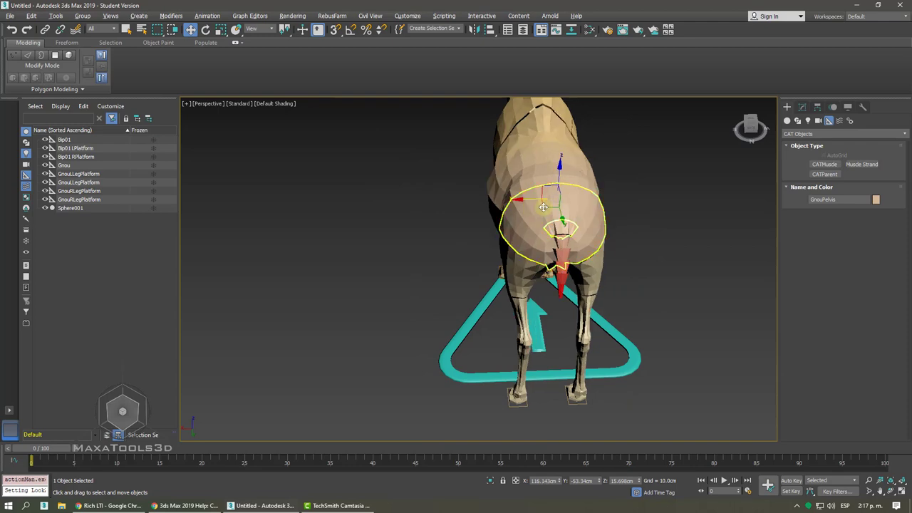
{"action": "middle_click_drag", "start_coordinate": [543, 207], "coordinate": [558, 194], "text": "alt"}
{"action": "left_click_drag", "start_coordinate": [570, 173], "coordinate": [553, 175]}
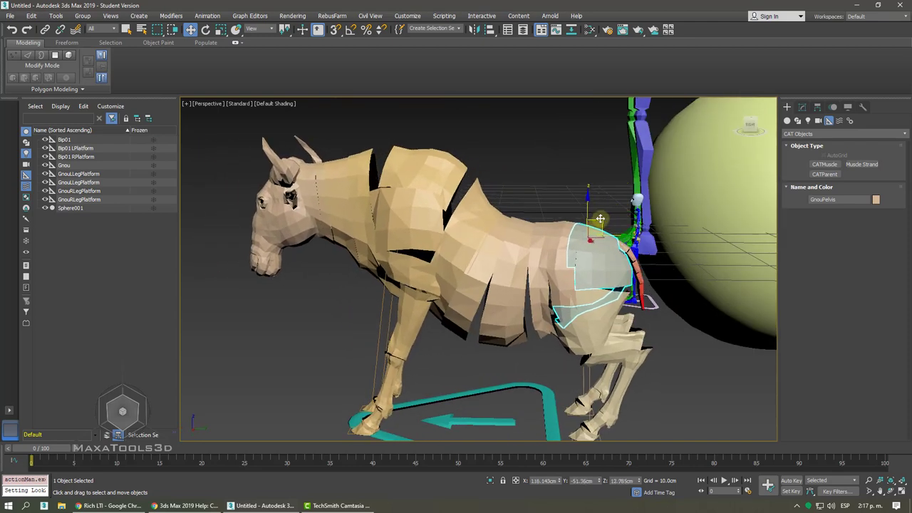
{"action": "key", "text": "ctrl+z"}
{"action": "left_click", "coordinate": [392, 201]}
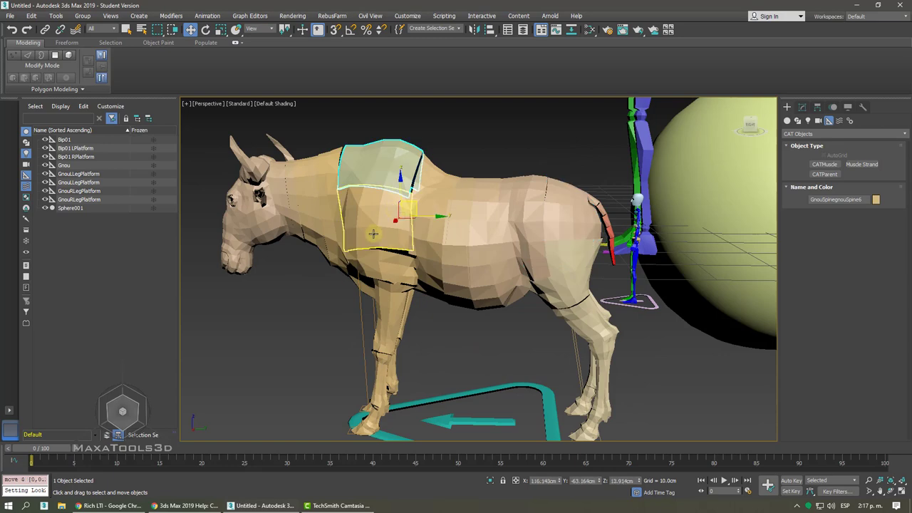
{"action": "left_click", "coordinate": [375, 229]}
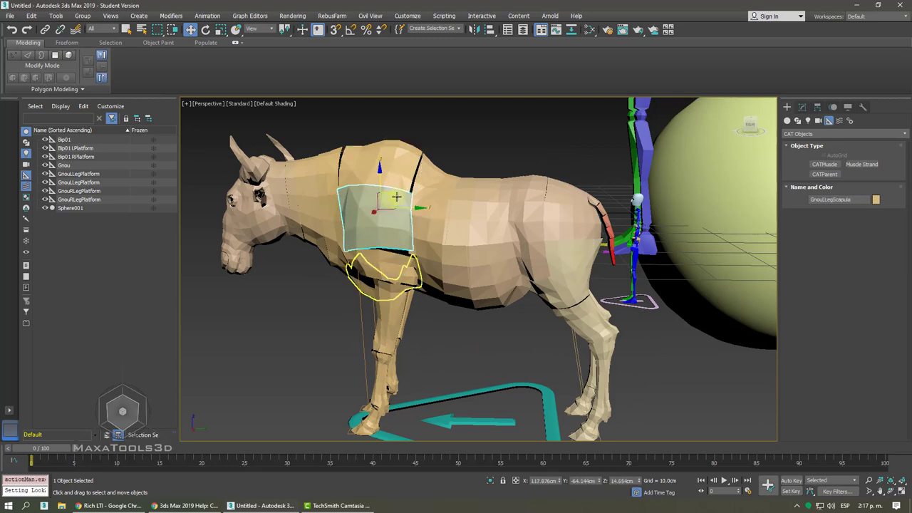
{"action": "middle_click_drag", "start_coordinate": [393, 198], "coordinate": [396, 197], "text": "alt"}
{"action": "scroll", "coordinate": [397, 196], "scroll_direction": "down", "scroll_amount": 1}
Zoom toward the skeleton's legs and select its left foot.
{"action": "scroll", "coordinate": [396, 197], "scroll_direction": "down", "scroll_amount": 3}
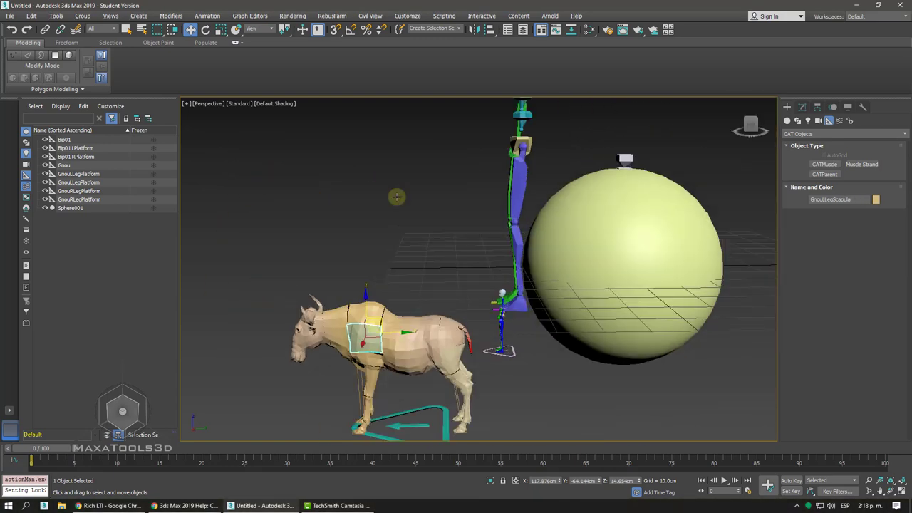
{"action": "scroll", "coordinate": [396, 197], "scroll_direction": "down", "scroll_amount": 2}
{"action": "scroll", "coordinate": [397, 197], "scroll_direction": "down", "scroll_amount": 2}
{"action": "middle_click_drag", "start_coordinate": [396, 197], "coordinate": [395, 253], "text": "alt"}
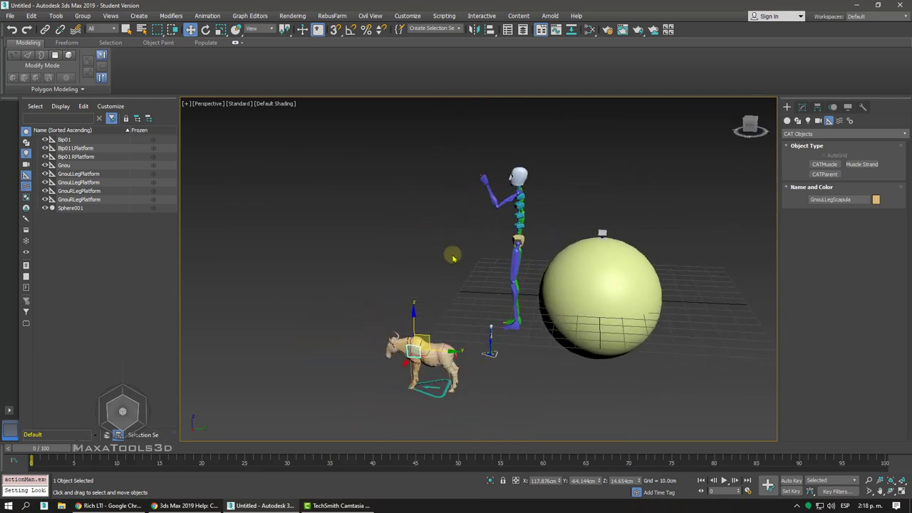
{"action": "scroll", "coordinate": [395, 252], "scroll_direction": "up", "scroll_amount": 3}
{"action": "left_click", "coordinate": [524, 329]}
{"action": "middle_click_drag", "start_coordinate": [524, 329], "coordinate": [513, 340], "text": "alt"}
Raise the left foot to bend the leg and drag the arm down to horizontal.
{"action": "mouse_move", "coordinate": [513, 340]}
{"action": "left_mouse_down"}
{"action": "mouse_move", "coordinate": [469, 288]}
{"action": "mouse_move", "coordinate": [436, 288]}
{"action": "left_mouse_up"}
{"action": "middle_click_drag", "start_coordinate": [447, 130], "coordinate": [448, 172]}
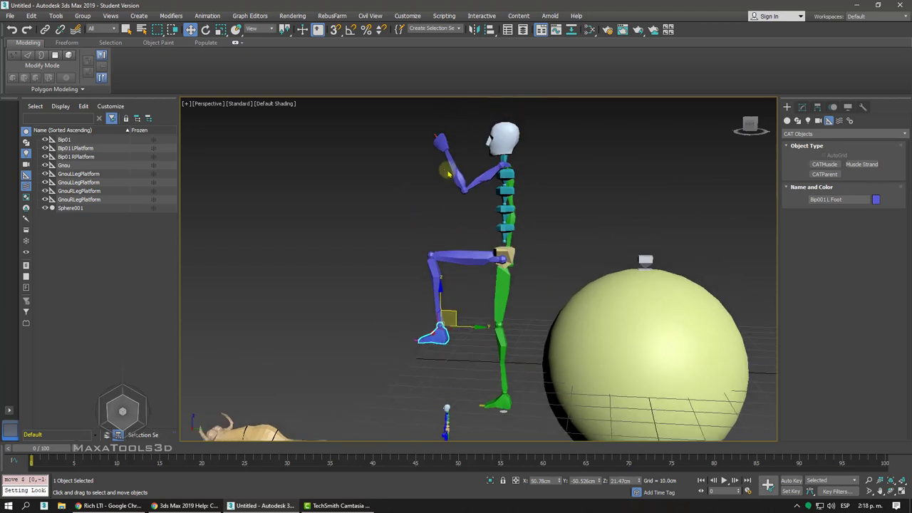
{"action": "mouse_move", "coordinate": [441, 142]}
{"action": "left_mouse_down"}
{"action": "mouse_move", "coordinate": [437, 171]}
{"action": "mouse_move", "coordinate": [489, 158]}
{"action": "left_mouse_up"}
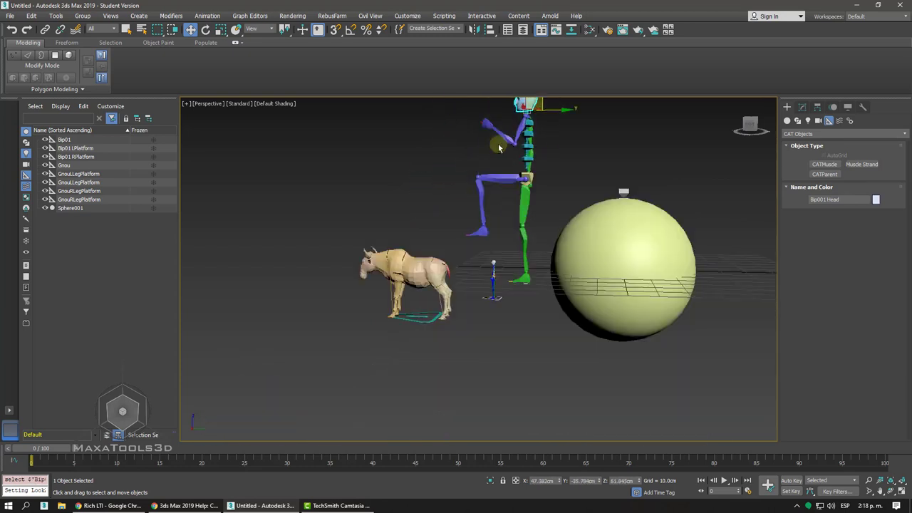
{"action": "middle_click_drag", "start_coordinate": [497, 146], "coordinate": [522, 224], "text": "alt"}
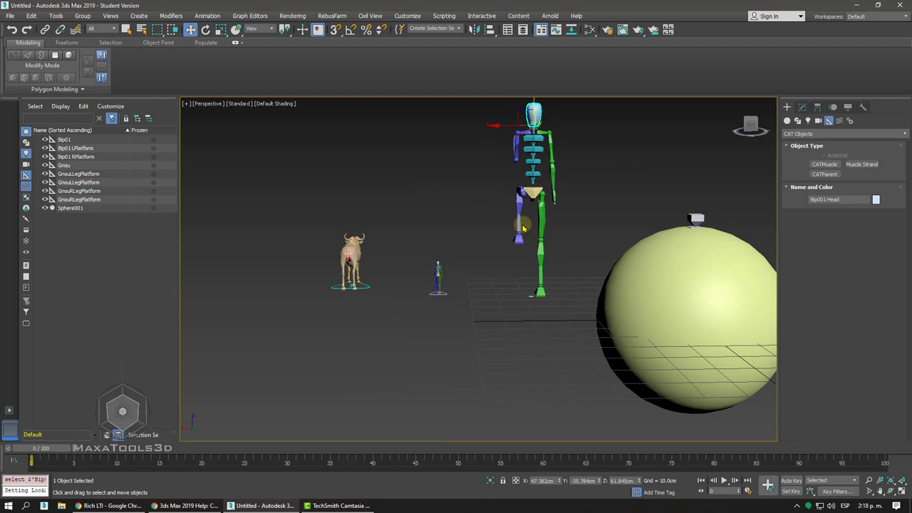
{"action": "mouse_move", "coordinate": [751, 126]}
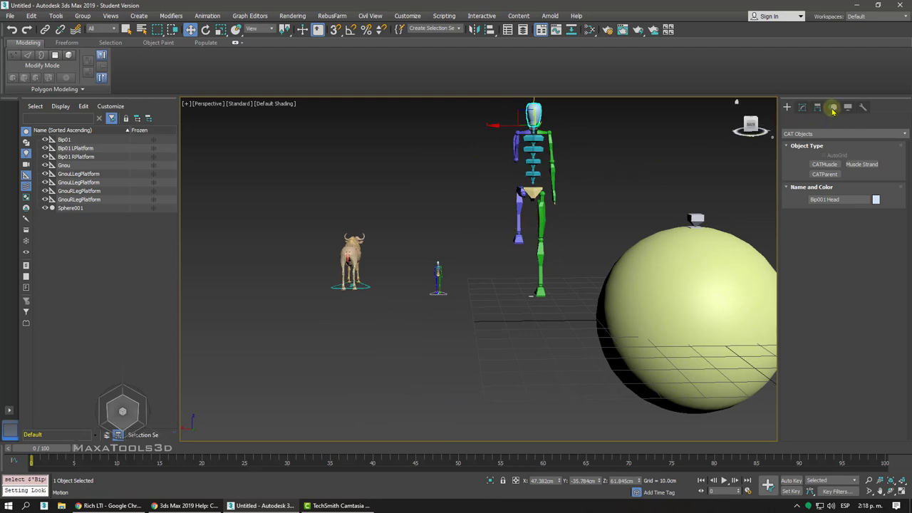
Select the Gnou's spine in the Motion panel and add a CATMotion layer in Layer Manager.
{"action": "left_click", "coordinate": [833, 107]}
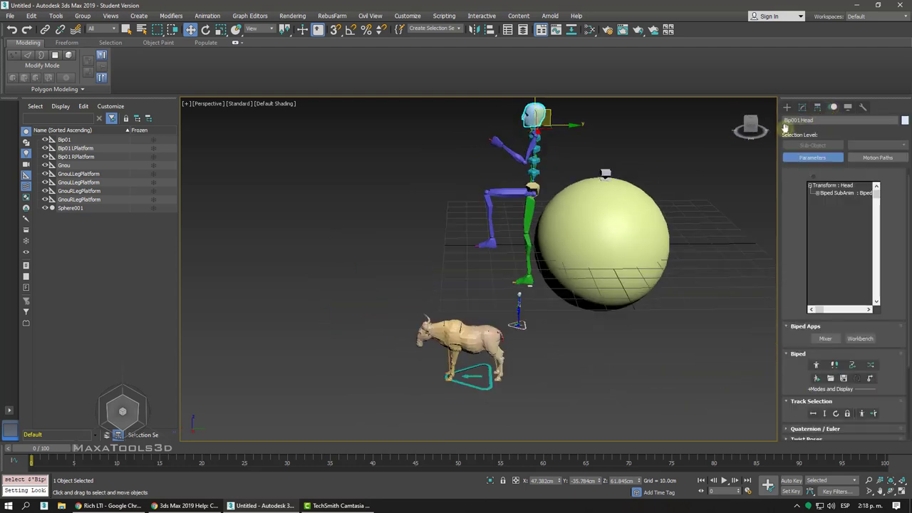
{"action": "scroll", "coordinate": [542, 239], "scroll_direction": "up", "scroll_amount": 3}
{"action": "left_click", "coordinate": [505, 257]}
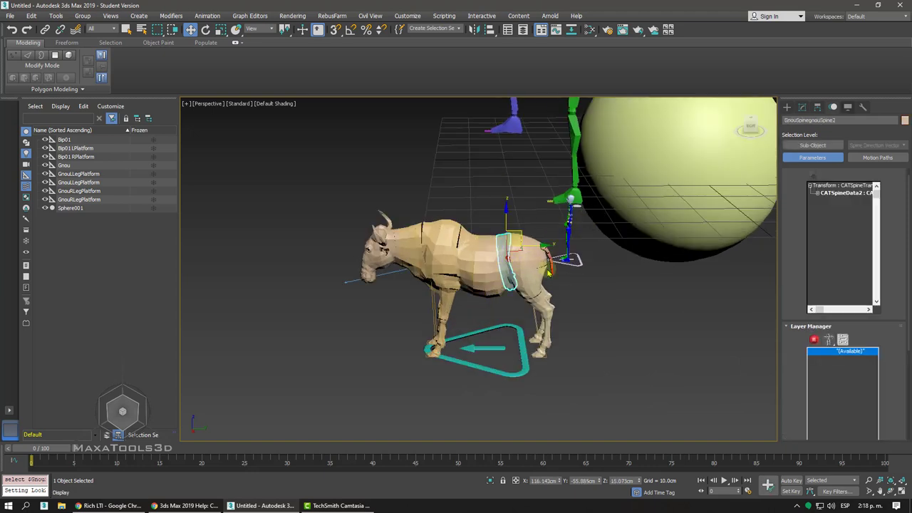
{"action": "left_click_drag", "start_coordinate": [799, 348], "coordinate": [804, 179]}
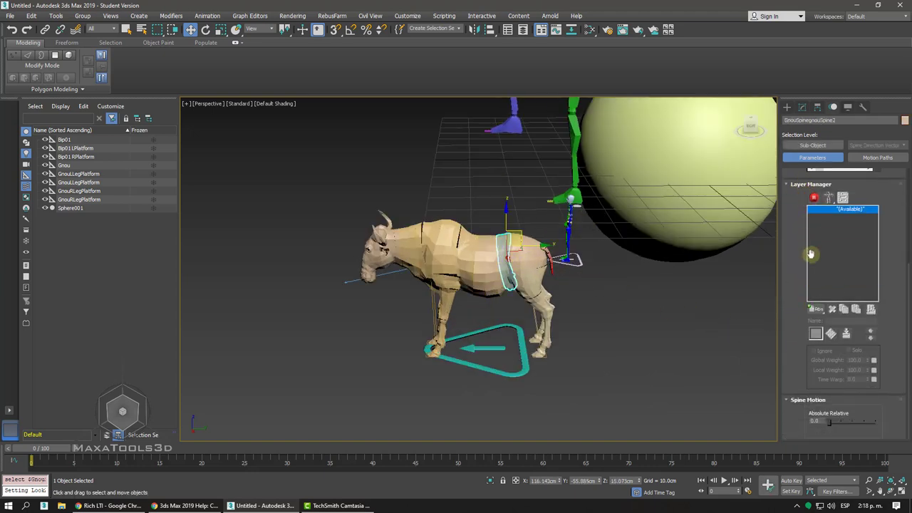
{"action": "left_click_drag", "start_coordinate": [816, 309], "coordinate": [818, 318]}
{"action": "left_click", "coordinate": [817, 354]}
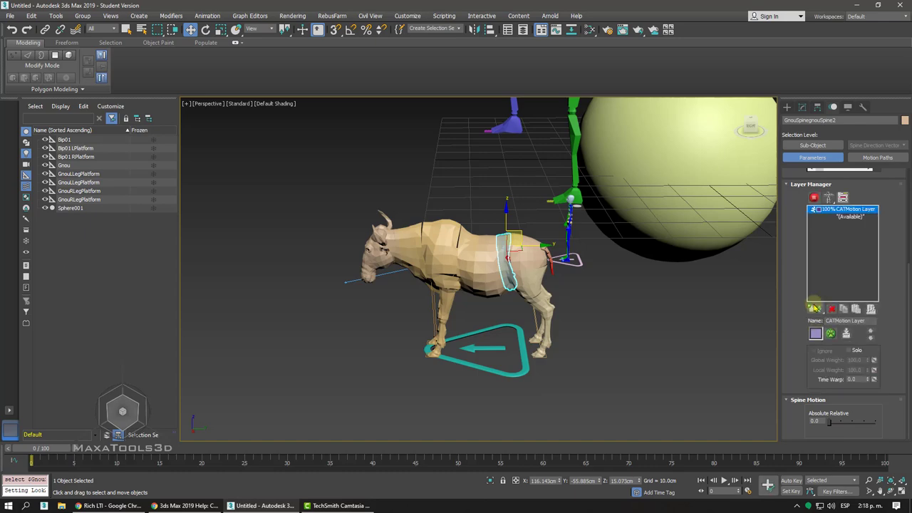
Switch the rig into Animation mode, then play and stop the walk cycle.
{"action": "left_click", "coordinate": [814, 198]}
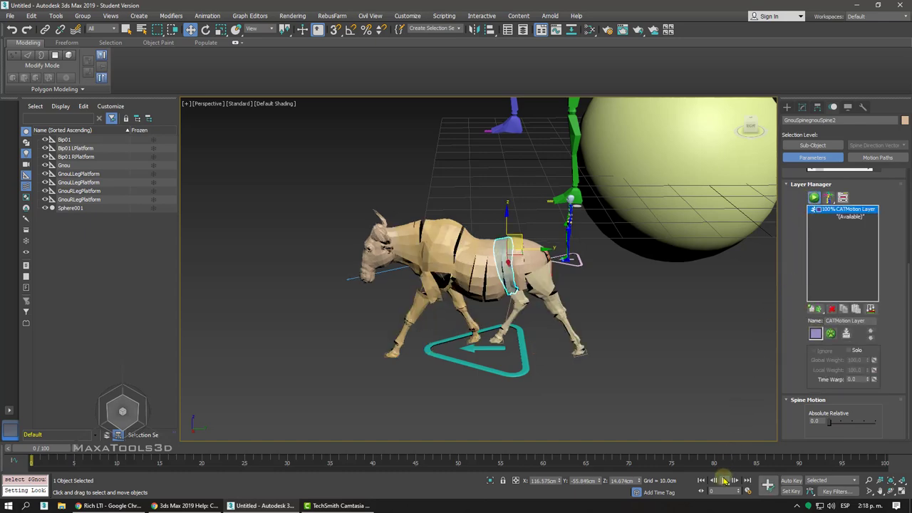
{"action": "left_click", "coordinate": [724, 480]}
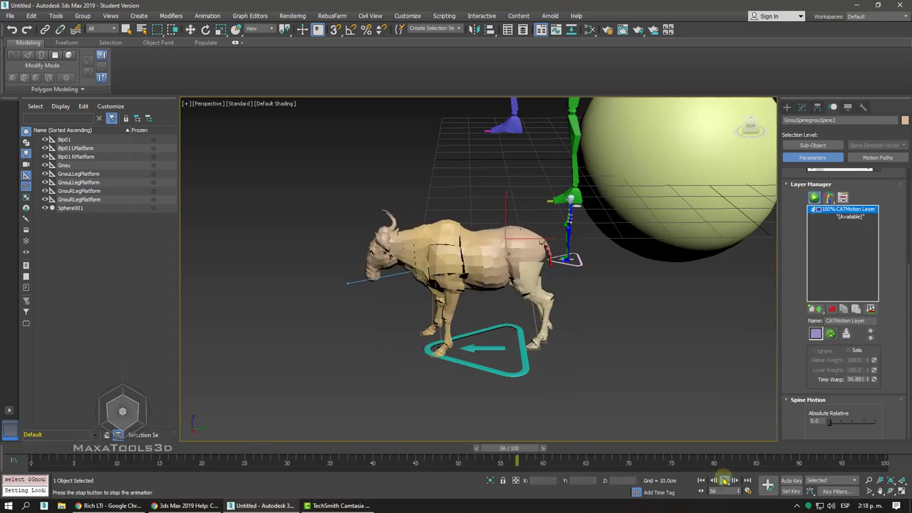
{"action": "left_click", "coordinate": [725, 480]}
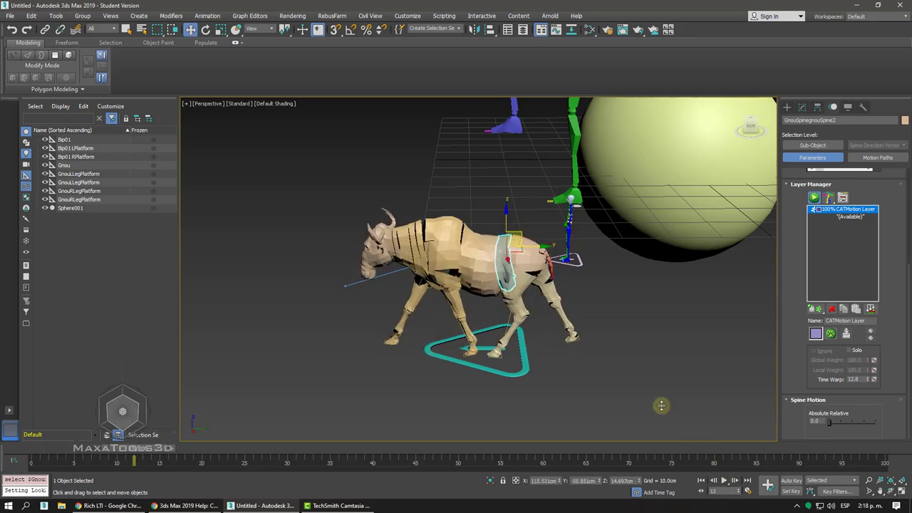
{"action": "scroll", "coordinate": [478, 197], "scroll_direction": "up", "scroll_amount": 3}
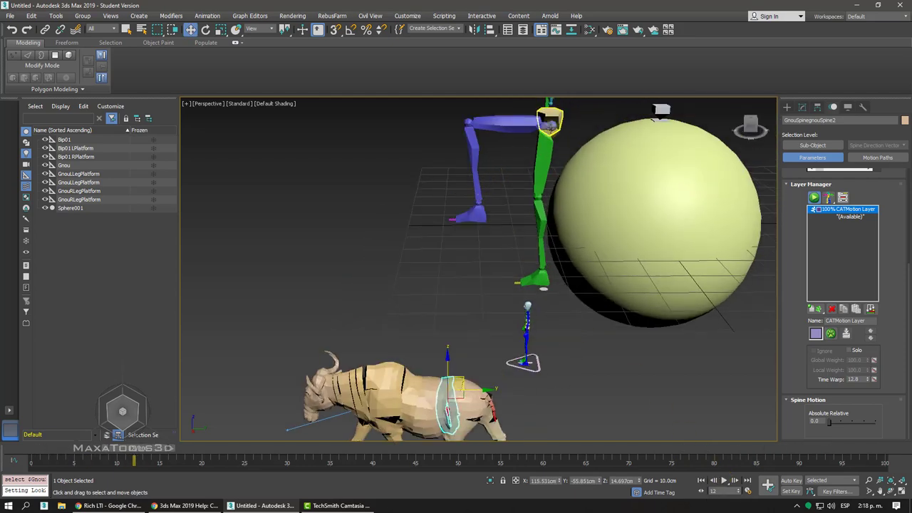
Turn on Footstep Mode for Bip001 and create 8 walk footsteps.
{"action": "left_click", "coordinate": [818, 107]}
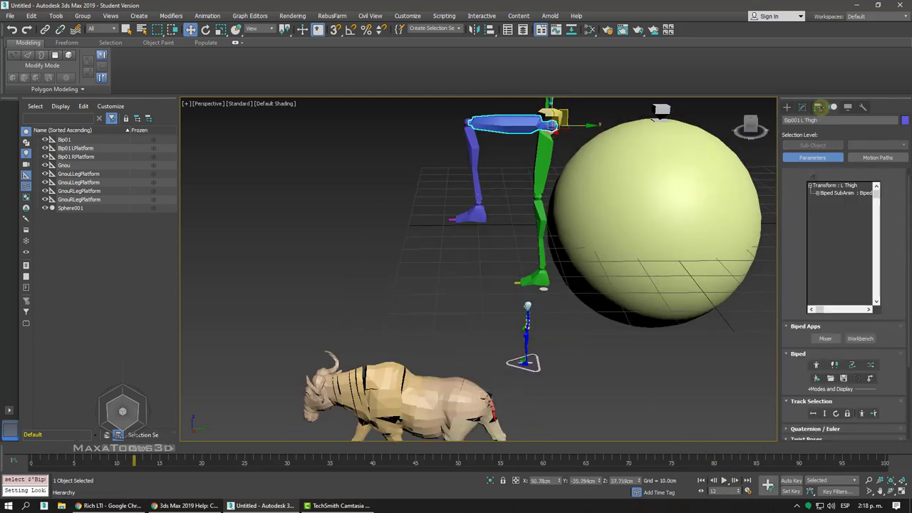
{"action": "left_click", "coordinate": [832, 107]}
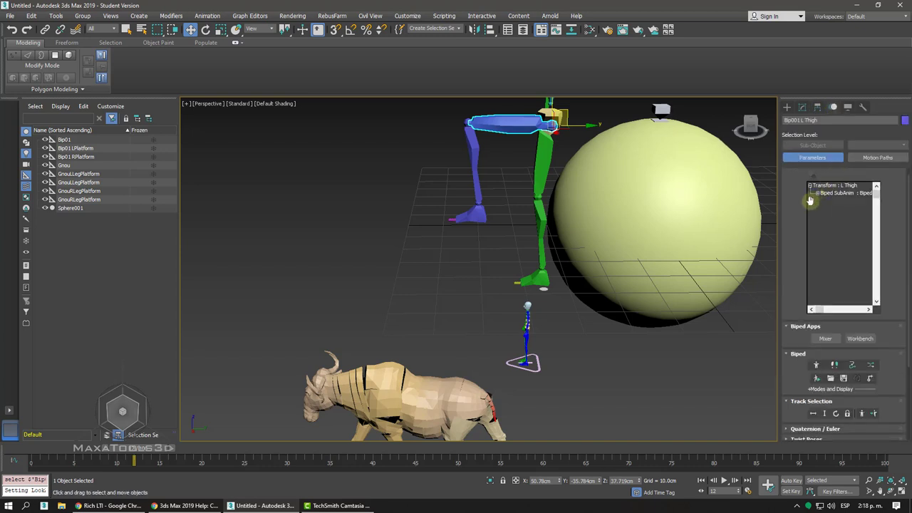
{"action": "scroll", "coordinate": [799, 249], "scroll_direction": "down", "scroll_amount": 3}
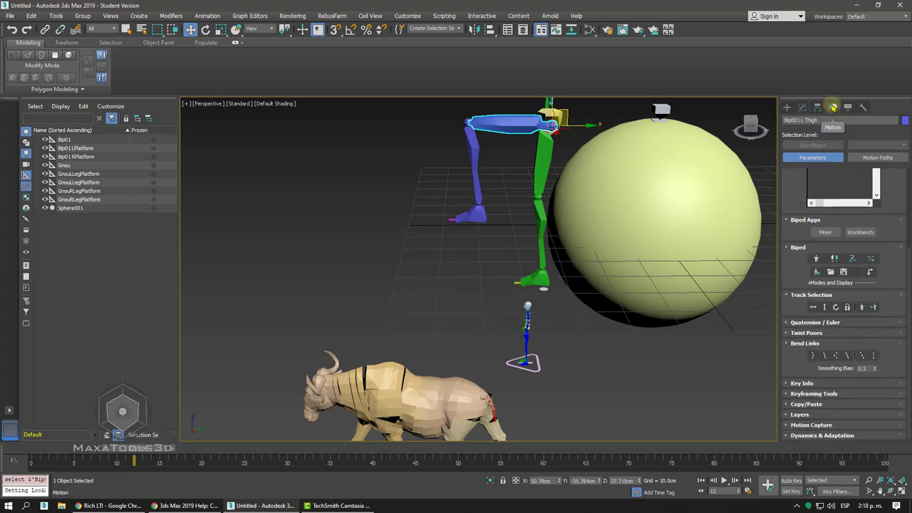
{"action": "left_click", "coordinate": [833, 258]}
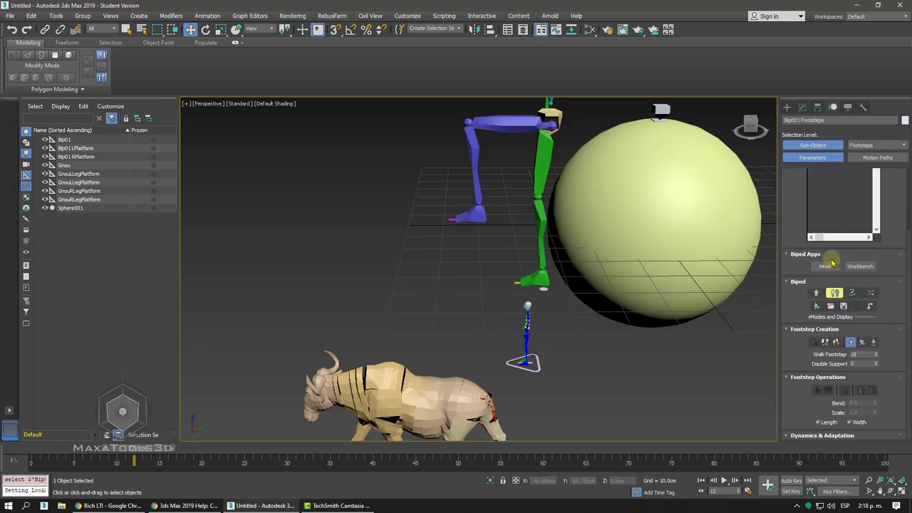
{"action": "left_click", "coordinate": [839, 342]}
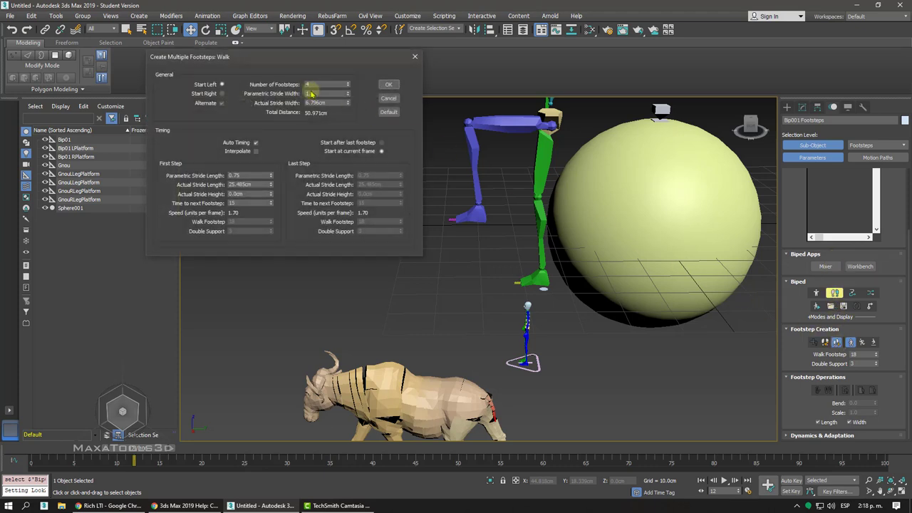
{"action": "left_click", "coordinate": [388, 85]}
Create keys for the inactive footsteps and shift one footstep closer to the others.
{"action": "key", "text": "z"}
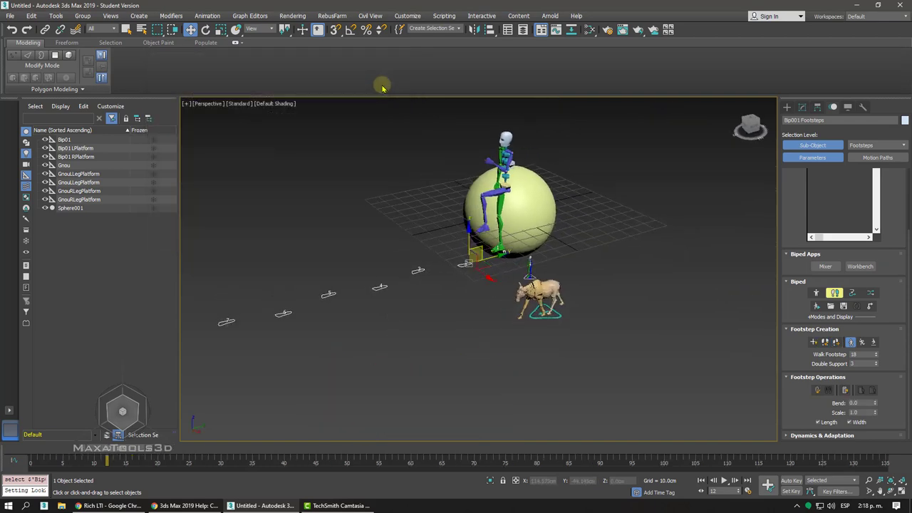
{"action": "left_click", "coordinate": [817, 390]}
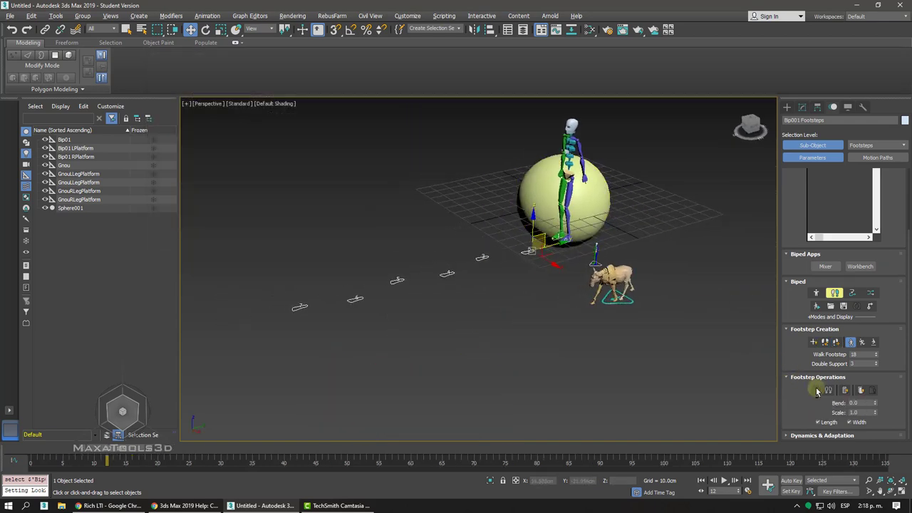
{"action": "middle_click_drag", "start_coordinate": [615, 283], "coordinate": [527, 238], "text": "alt"}
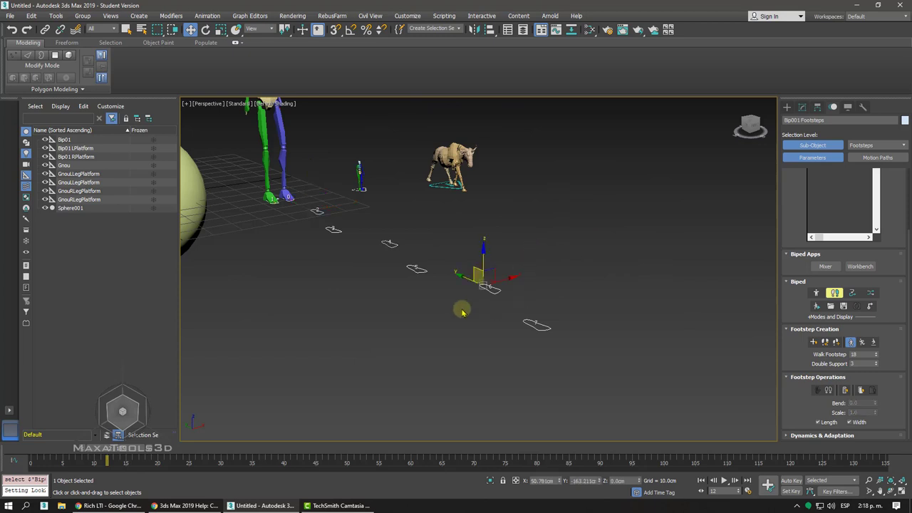
{"action": "left_click_drag", "start_coordinate": [483, 257], "coordinate": [405, 212]}
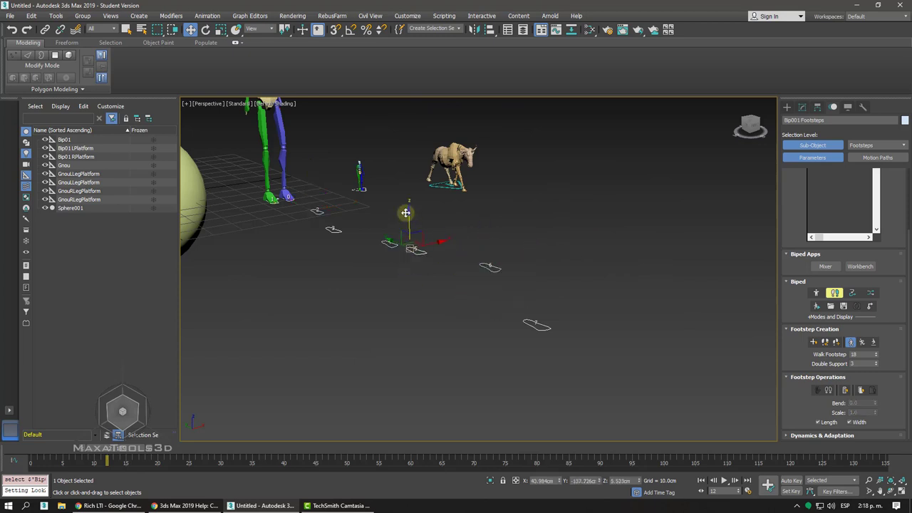
Play the biped's walk animation, then stop it back at frame 1.
{"action": "left_click", "coordinate": [724, 479]}
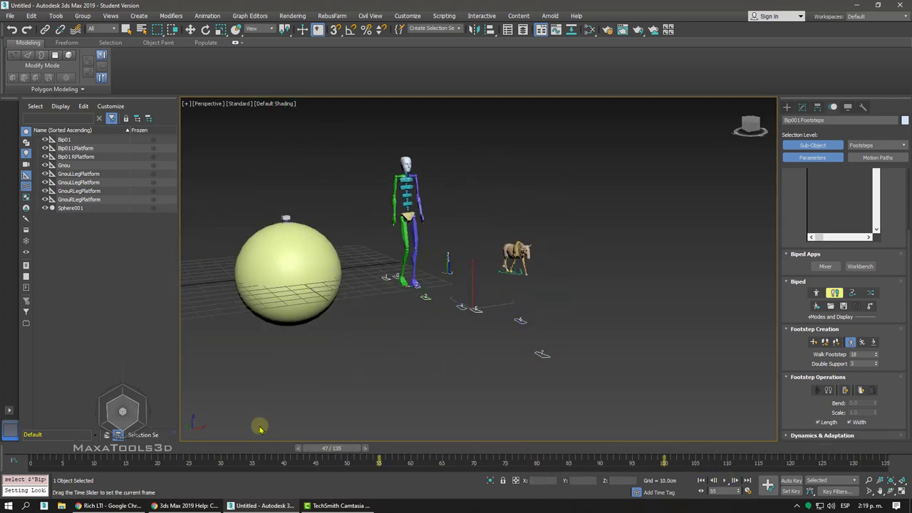
{"action": "key", "text": "w"}
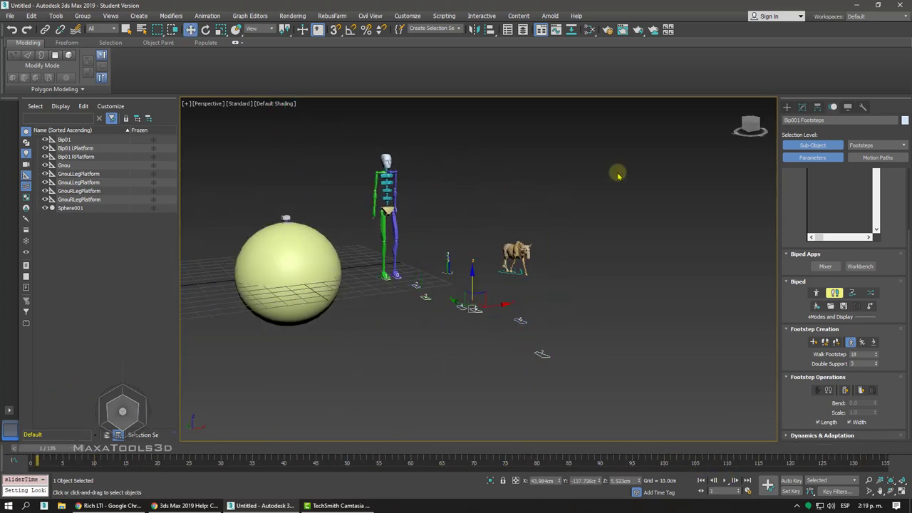
{"action": "left_click", "coordinate": [787, 107]}
Delete the small biped standing beside the sphere.
{"action": "scroll", "coordinate": [498, 249], "scroll_direction": "up", "scroll_amount": 3}
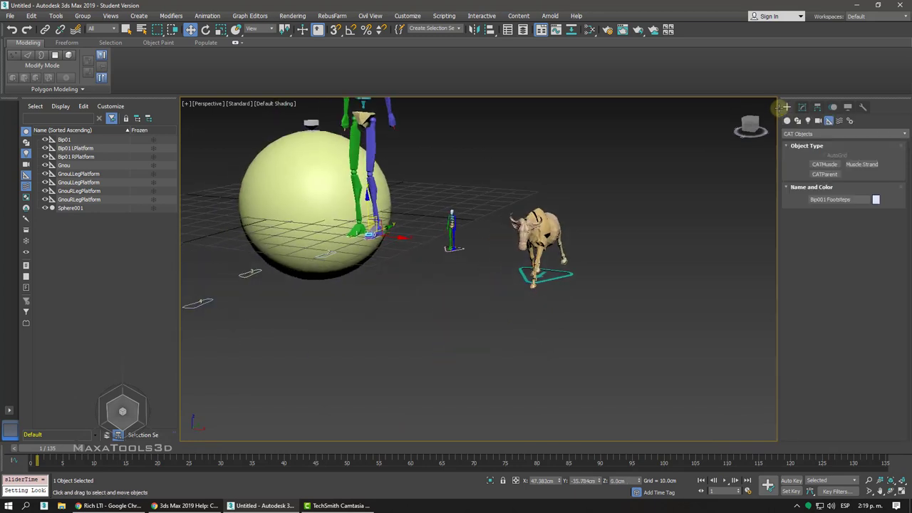
{"action": "scroll", "coordinate": [503, 259], "scroll_direction": "up", "scroll_amount": 3}
{"action": "left_click_drag", "start_coordinate": [503, 253], "coordinate": [647, 451]}
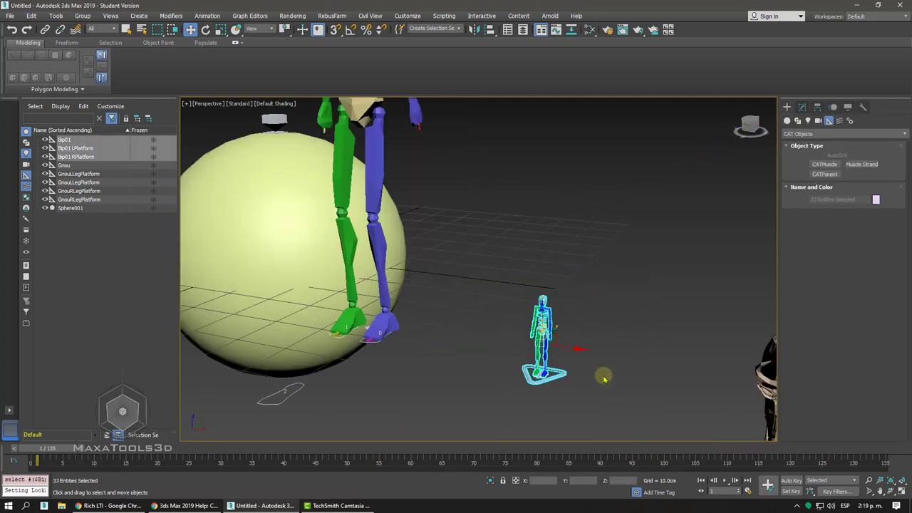
{"action": "key", "text": "Delete"}
Select parts of the remaining rig around its head, spine and right hand.
{"action": "scroll", "coordinate": [547, 285], "scroll_direction": "down", "scroll_amount": 5}
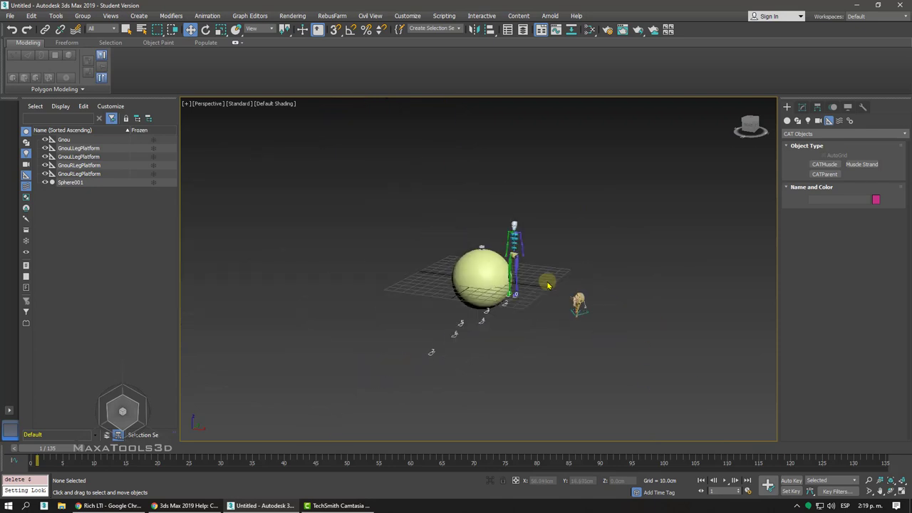
{"action": "scroll", "coordinate": [548, 285], "scroll_direction": "up", "scroll_amount": 3}
{"action": "scroll", "coordinate": [547, 285], "scroll_direction": "up", "scroll_amount": 1}
{"action": "middle_click_drag", "start_coordinate": [547, 285], "coordinate": [427, 314]}
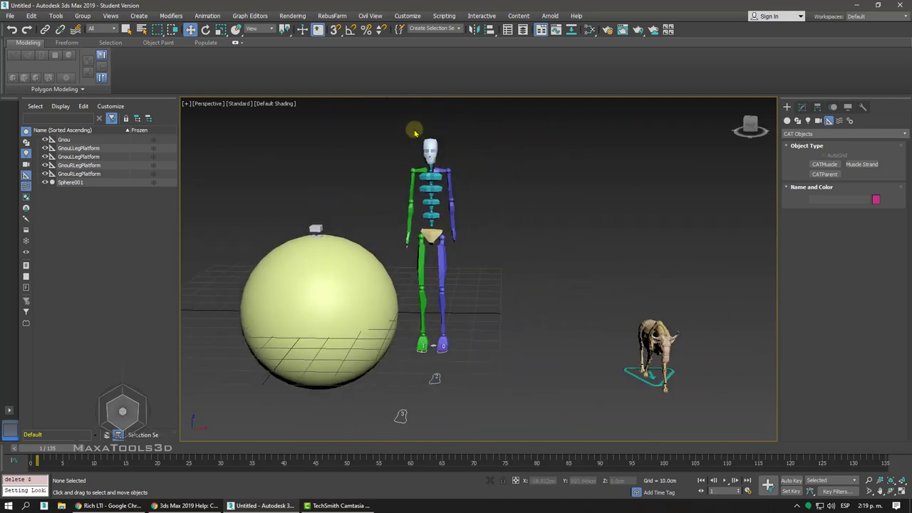
{"action": "mouse_move", "coordinate": [409, 125]}
{"action": "left_mouse_down"}
{"action": "mouse_move", "coordinate": [437, 176]}
{"action": "mouse_move", "coordinate": [467, 189]}
{"action": "left_mouse_up"}
{"action": "left_click", "coordinate": [463, 210]}
{"action": "middle_click_drag", "start_coordinate": [462, 210], "coordinate": [478, 208], "text": "alt"}
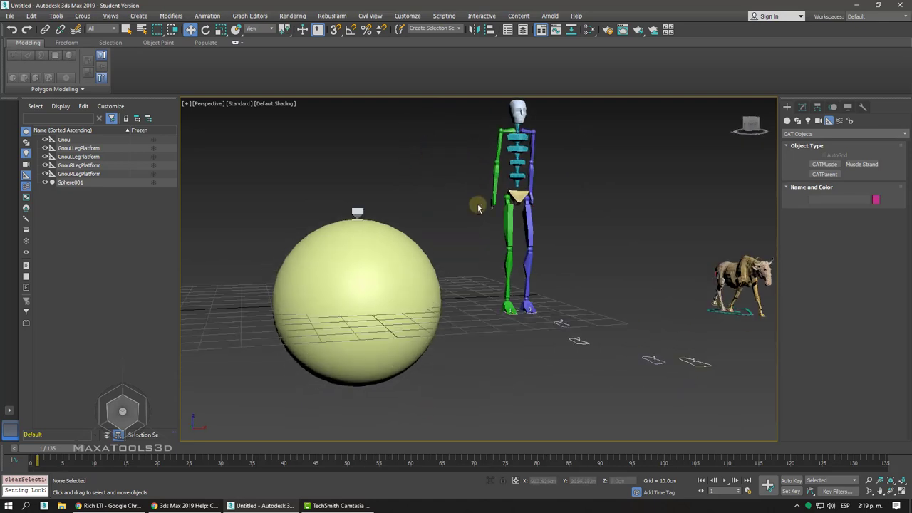
{"action": "left_click", "coordinate": [491, 199]}
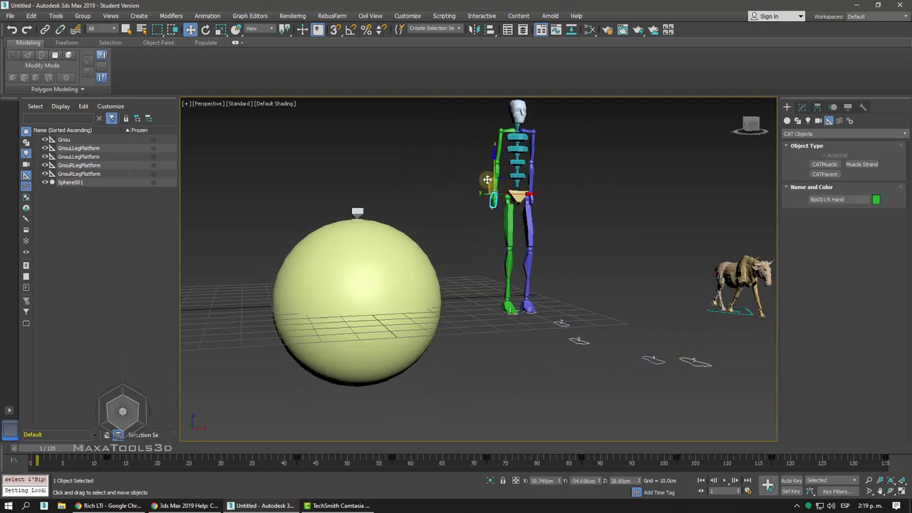
Select the wildebeest model and the remaining rig, and delete them.
{"action": "middle_click_drag", "start_coordinate": [534, 113], "coordinate": [547, 103], "text": "alt"}
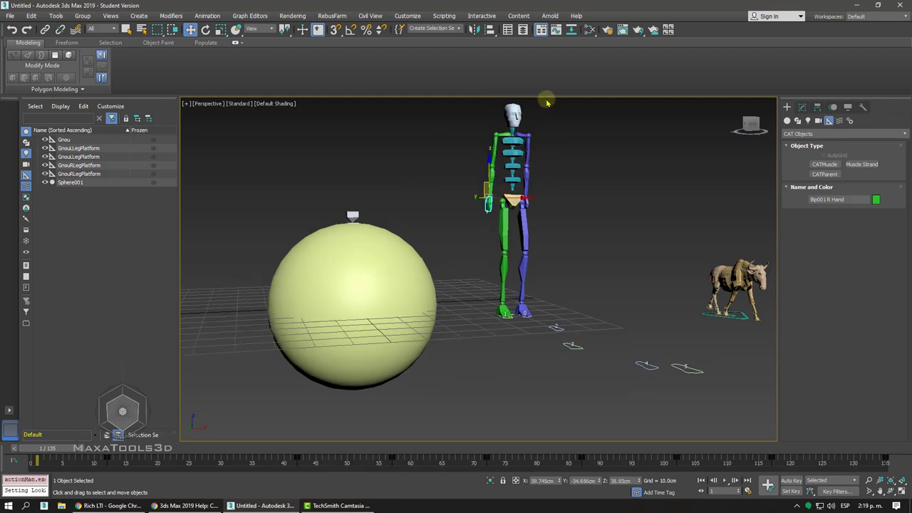
{"action": "middle_click_drag", "start_coordinate": [528, 204], "coordinate": [533, 204], "text": "alt"}
{"action": "left_click_drag", "start_coordinate": [533, 204], "coordinate": [678, 332]}
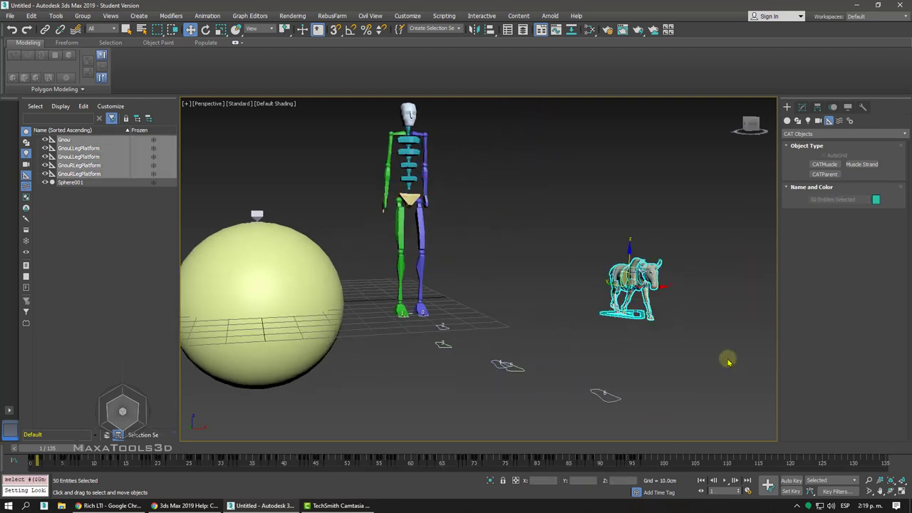
{"action": "middle_click_drag", "start_coordinate": [652, 333], "coordinate": [454, 268], "text": "alt"}
{"action": "left_click", "coordinate": [286, 215]}
{"action": "scroll", "coordinate": [458, 248], "scroll_direction": "down", "scroll_amount": 5}
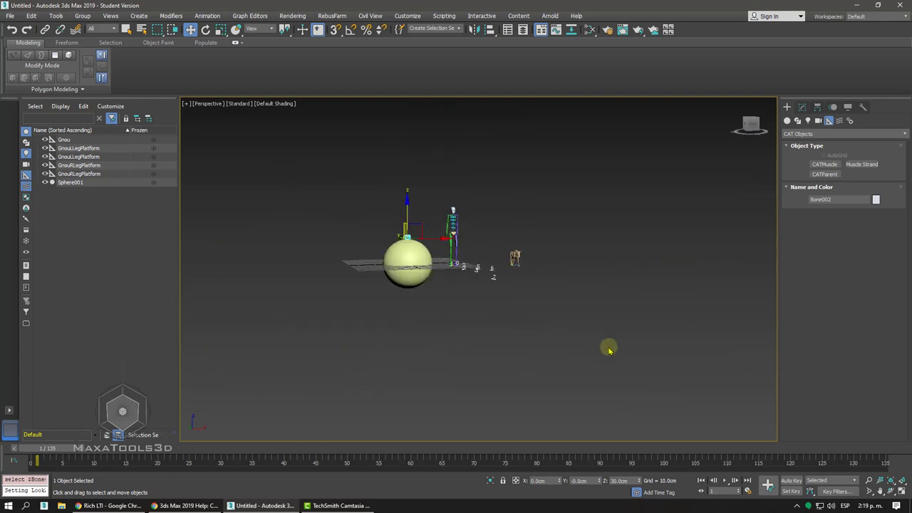
{"action": "left_click_drag", "start_coordinate": [444, 102], "coordinate": [440, 107]}
{"action": "key", "text": "Delete"}
Frame the sphere and orbit around it, toggling between wireframe and shaded display.
{"action": "key", "text": "z"}
{"action": "left_click", "coordinate": [456, 261]}
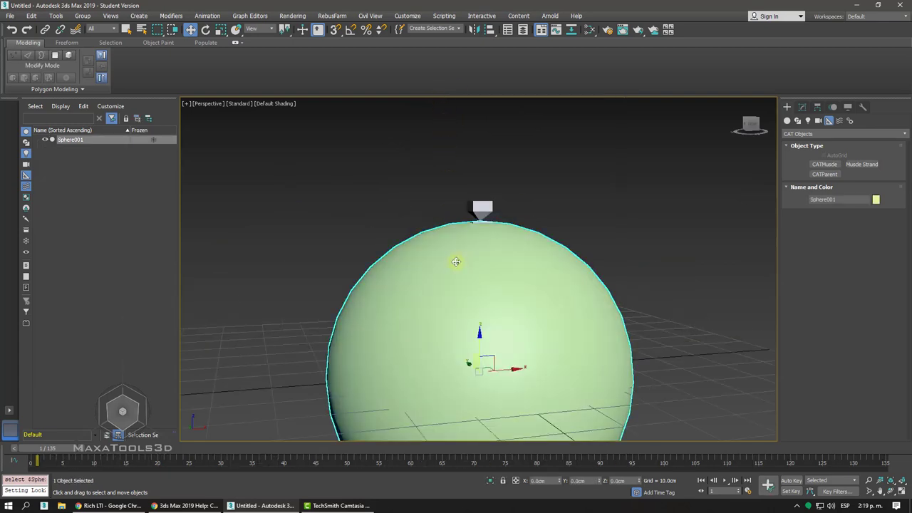
{"action": "middle_click_drag", "start_coordinate": [456, 261], "coordinate": [452, 258], "text": "alt"}
{"action": "key", "text": "F3"}
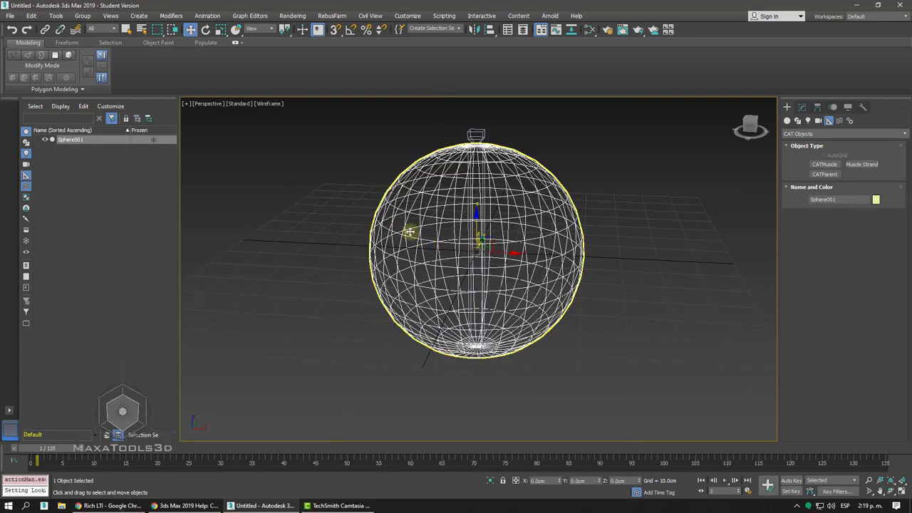
{"action": "key", "text": "shift+z"}
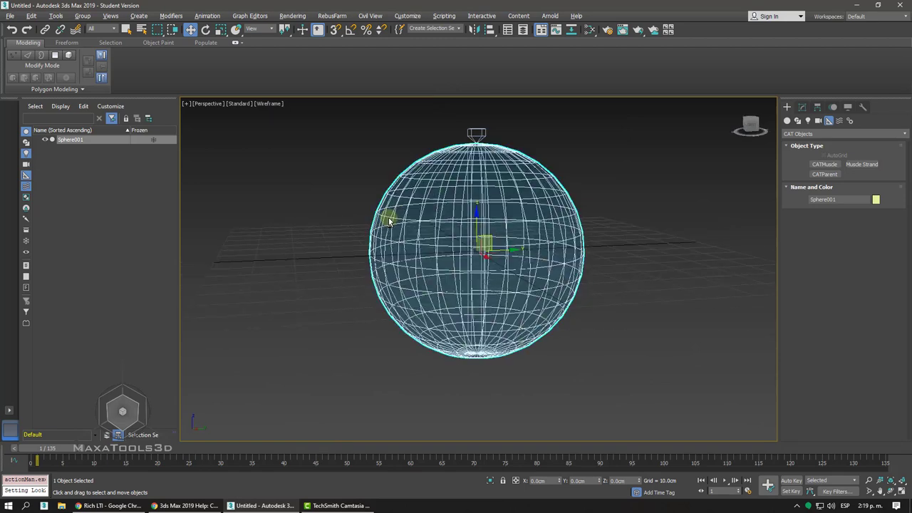
{"action": "key", "text": "shift+z"}
{"action": "key", "text": "F3"}
{"action": "key", "text": "shift+z"}
{"action": "key", "text": "shift+z"}
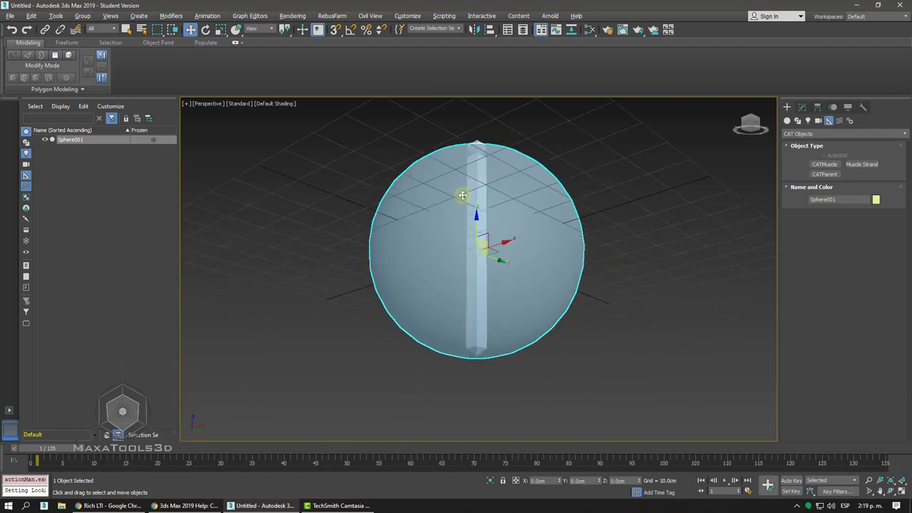
{"action": "key", "text": "shift+z"}
{"action": "key", "text": "shift+z"}
{"action": "key", "text": "shift+z"}
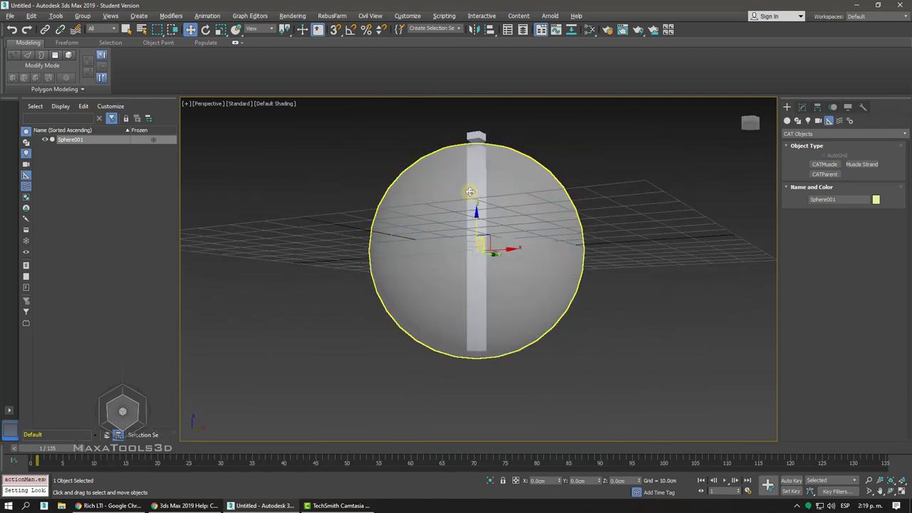
{"action": "key", "text": "shift+z"}
{"action": "key", "text": "shift+z"}
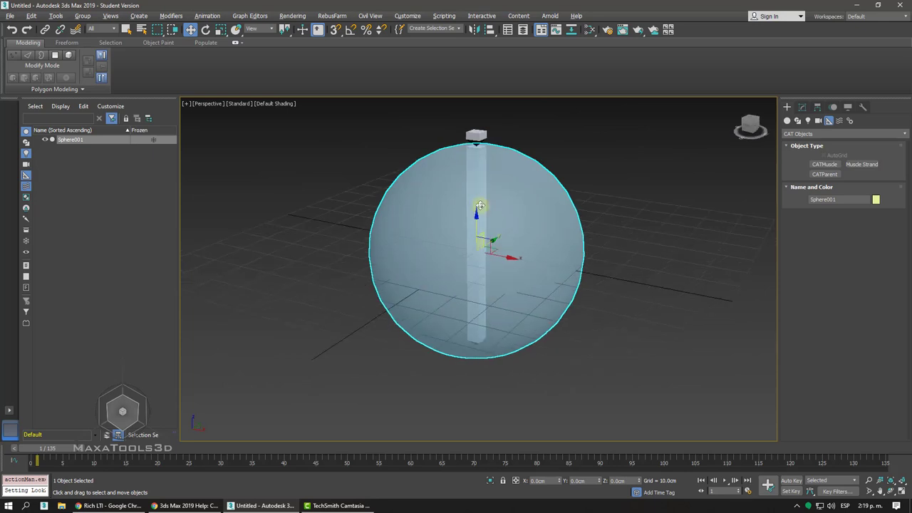
{"action": "key", "text": "shift+z"}
{"action": "key", "text": "shift+z"}
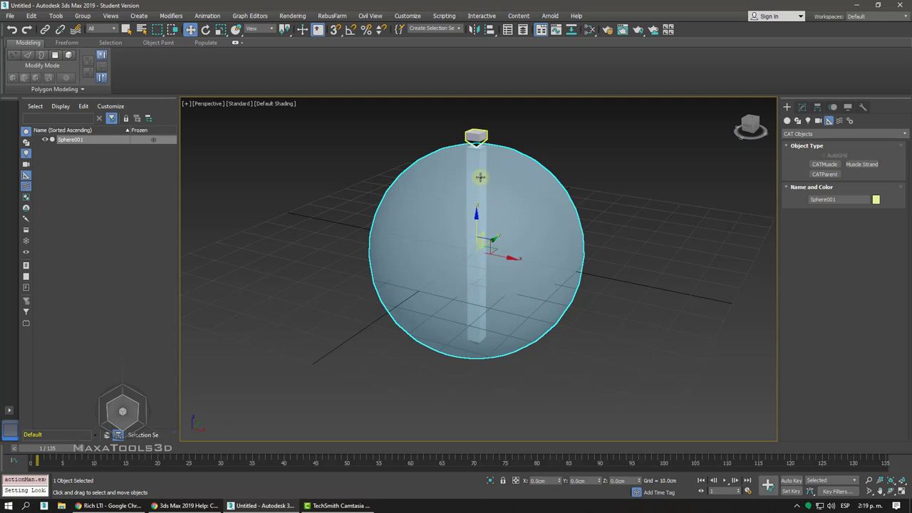
Select the box bone on top and the inner bone, ending in Default Shading.
{"action": "left_click", "coordinate": [476, 135]}
{"action": "left_click", "coordinate": [521, 178]}
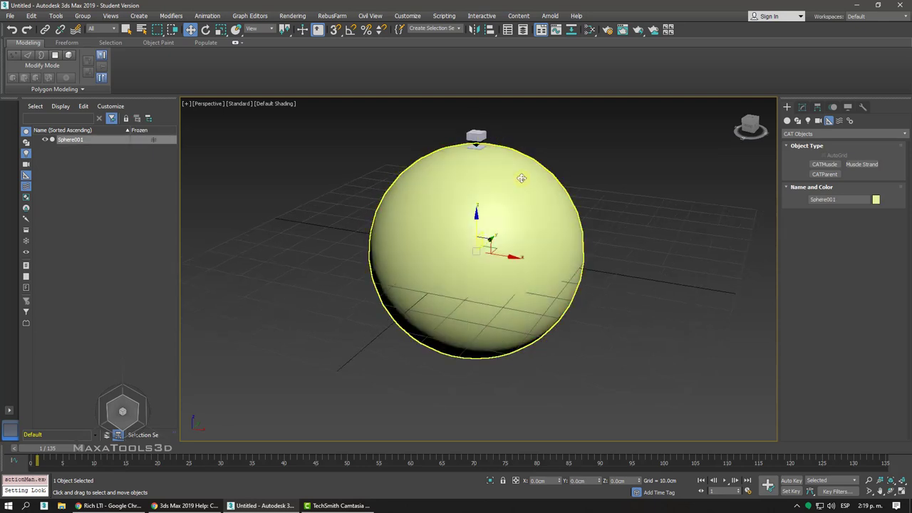
{"action": "key", "text": "F3"}
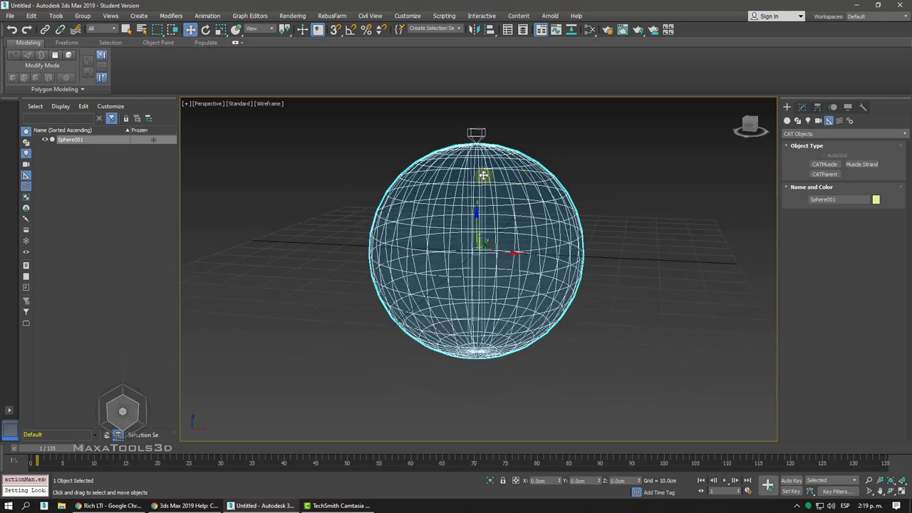
{"action": "left_click", "coordinate": [484, 175]}
{"action": "middle_click_drag", "start_coordinate": [489, 173], "coordinate": [491, 171], "text": "alt"}
{"action": "scroll", "coordinate": [491, 171], "scroll_direction": "up", "scroll_amount": 3}
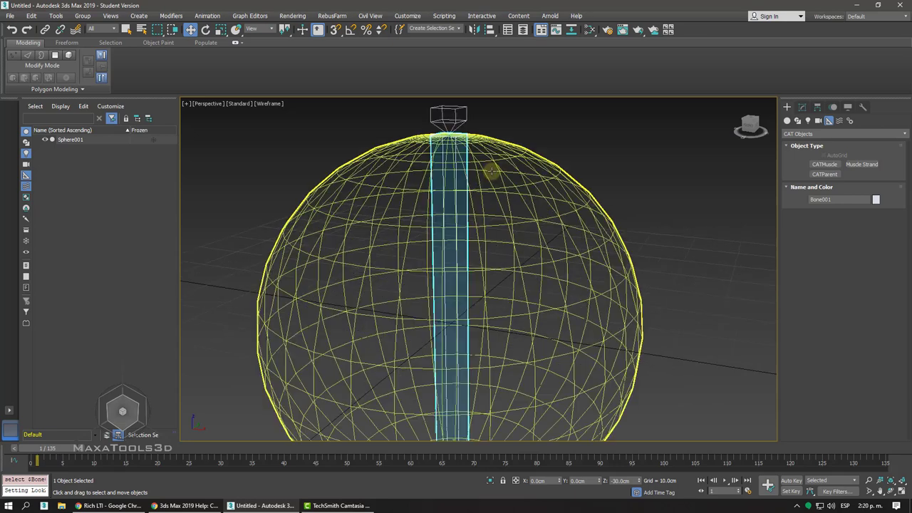
{"action": "scroll", "coordinate": [491, 171], "scroll_direction": "up", "scroll_amount": 1}
{"action": "scroll", "coordinate": [491, 171], "scroll_direction": "down", "scroll_amount": 4}
{"action": "key", "text": "F3"}
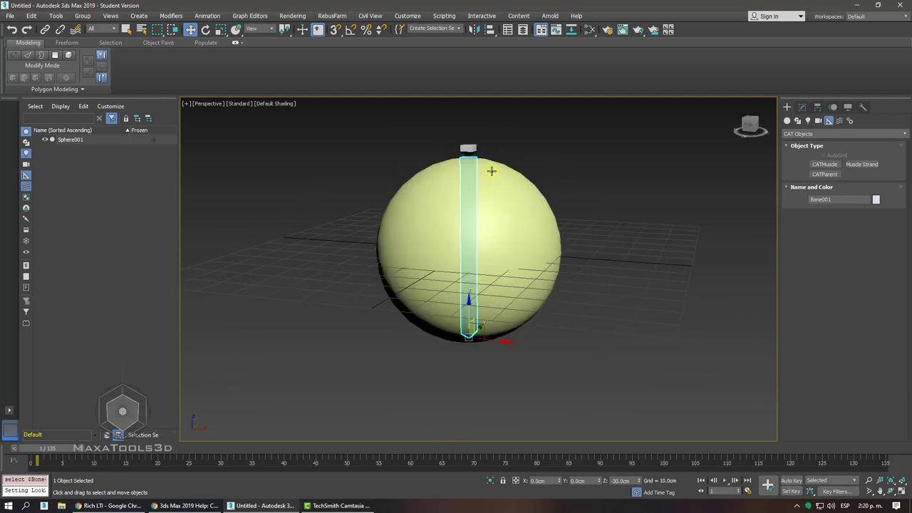
{"action": "middle_click_drag", "start_coordinate": [491, 171], "coordinate": [498, 171], "text": "alt"}
Deselect the bone and select the sphere instead.
{"action": "left_click", "coordinate": [581, 186]}
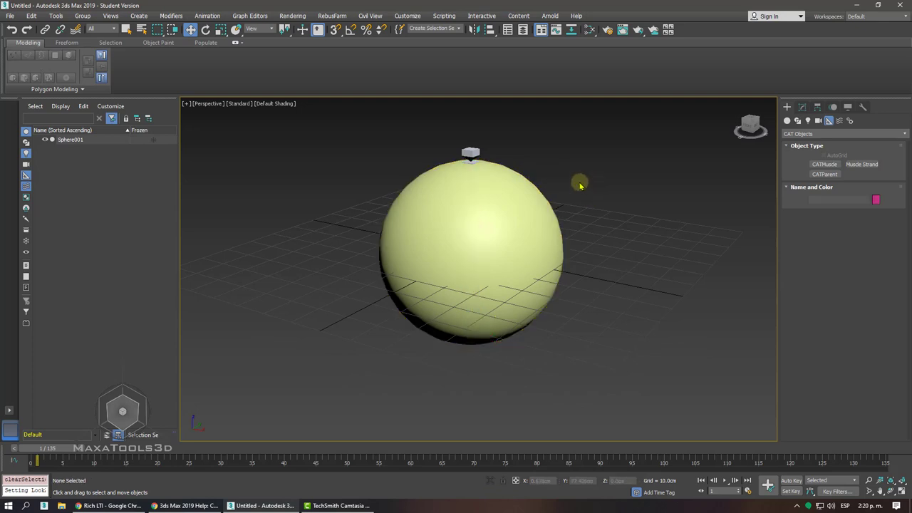
{"action": "left_click", "coordinate": [533, 299]}
{"action": "scroll", "coordinate": [543, 297], "scroll_direction": "down", "scroll_amount": 5}
{"action": "scroll", "coordinate": [546, 238], "scroll_direction": "up", "scroll_amount": 4}
{"action": "scroll", "coordinate": [554, 237], "scroll_direction": "up", "scroll_amount": 2}
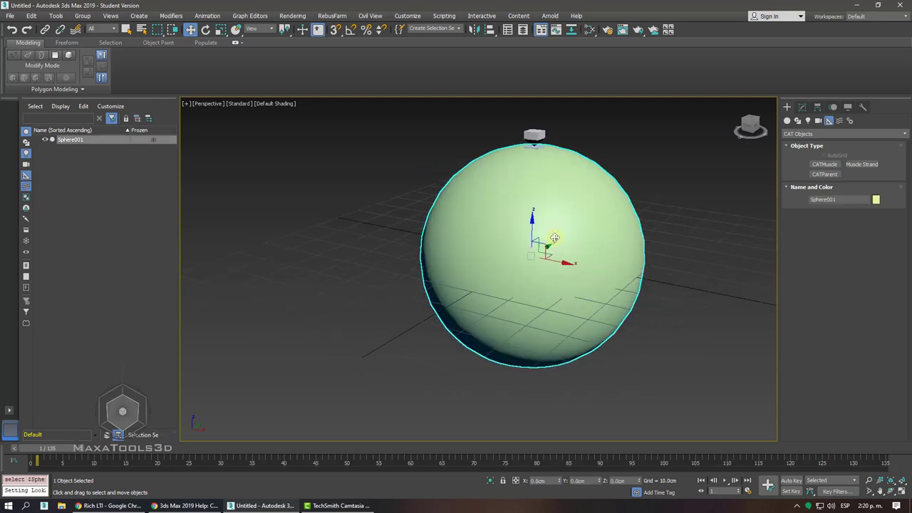
{"action": "scroll", "coordinate": [554, 238], "scroll_direction": "up", "scroll_amount": 2}
With Auto Key on, test-move the sphere along X, then undo the move.
{"action": "left_click", "coordinate": [791, 480]}
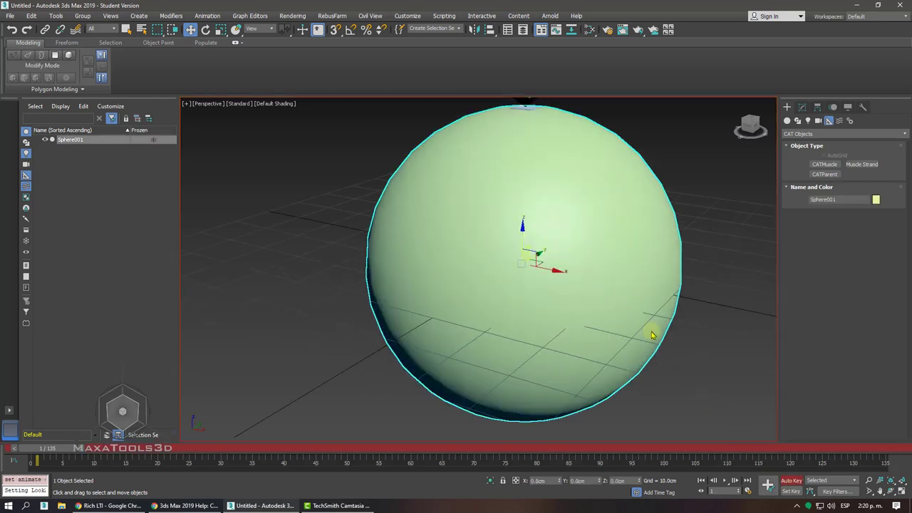
{"action": "right_click", "coordinate": [553, 224]}
{"action": "left_click", "coordinate": [571, 228]}
{"action": "scroll", "coordinate": [708, 177], "scroll_direction": "up", "scroll_amount": 2}
{"action": "scroll", "coordinate": [538, 199], "scroll_direction": "down", "scroll_amount": 6}
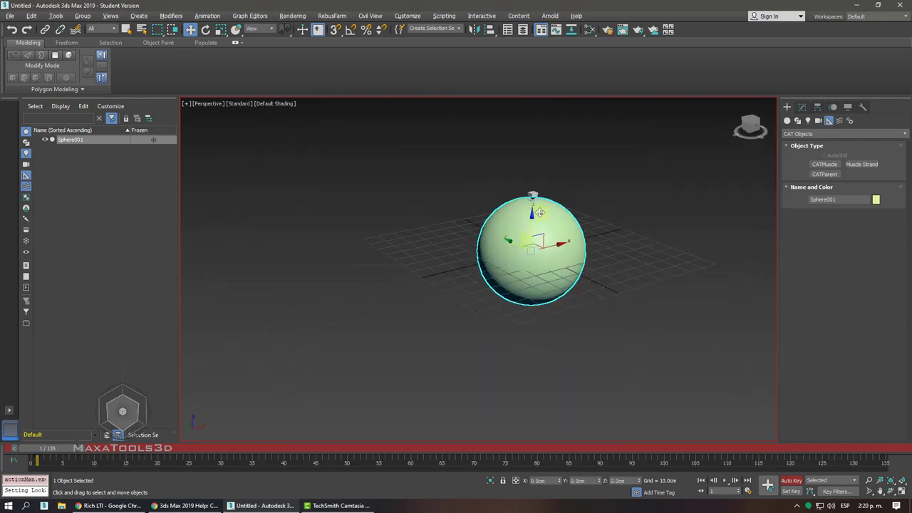
{"action": "middle_click_drag", "start_coordinate": [539, 213], "coordinate": [542, 235], "text": "alt"}
{"action": "left_click_drag", "start_coordinate": [540, 236], "coordinate": [425, 225]}
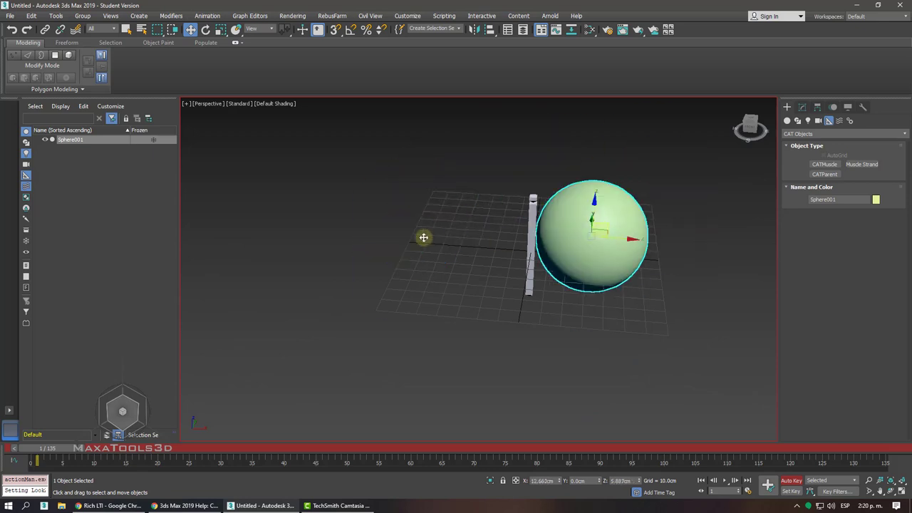
{"action": "key", "text": "ctrl+z"}
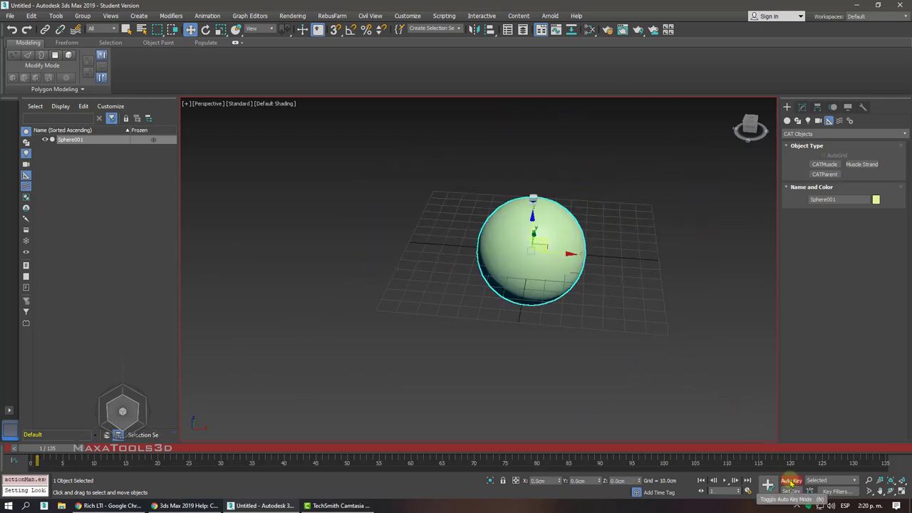
Turn Auto Key off, deselect the sphere, and switch to Wireframe.
{"action": "left_click", "coordinate": [791, 480]}
{"action": "left_click", "coordinate": [645, 381]}
{"action": "key", "text": "F3"}
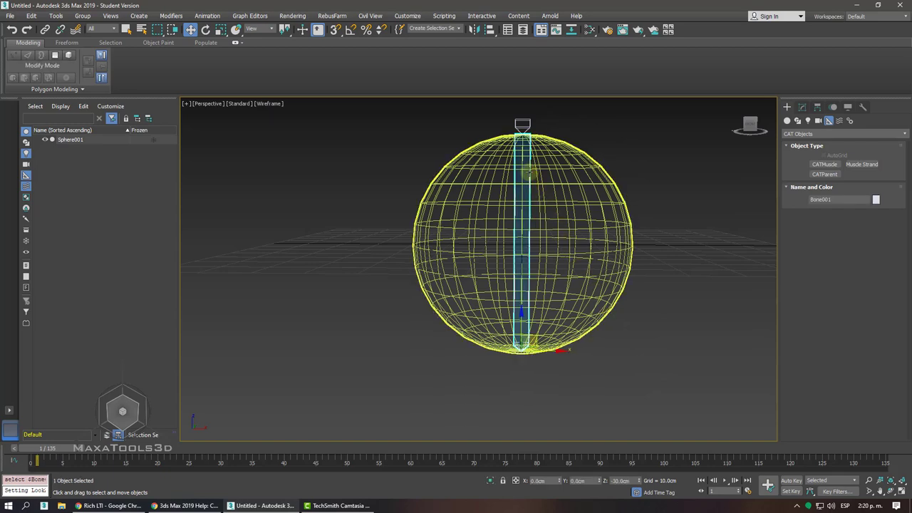
{"action": "mouse_move", "coordinate": [542, 196]}
{"action": "middle_mouse_down", "text": "alt"}
{"action": "mouse_move", "coordinate": [528, 172]}
{"action": "mouse_move", "coordinate": [503, 228]}
{"action": "middle_mouse_up", "text": "alt"}
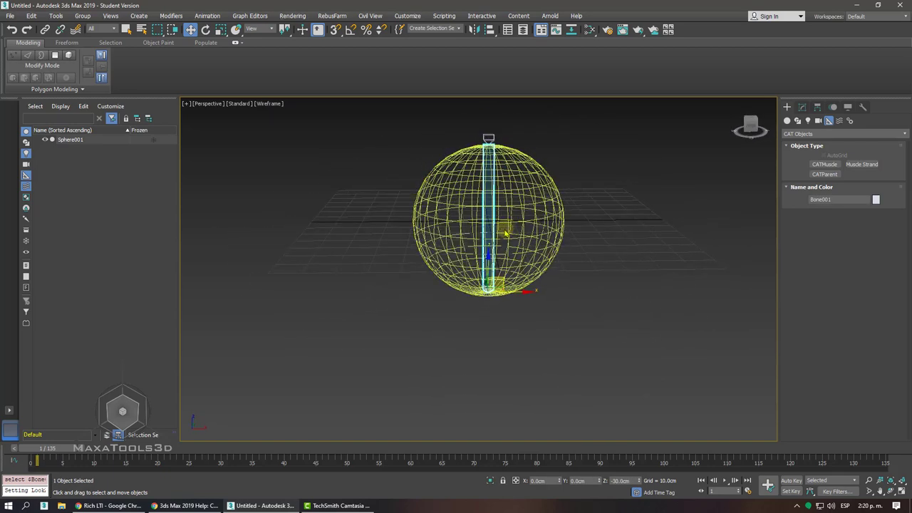
{"action": "middle_click_drag", "start_coordinate": [504, 228], "coordinate": [513, 226], "text": "alt"}
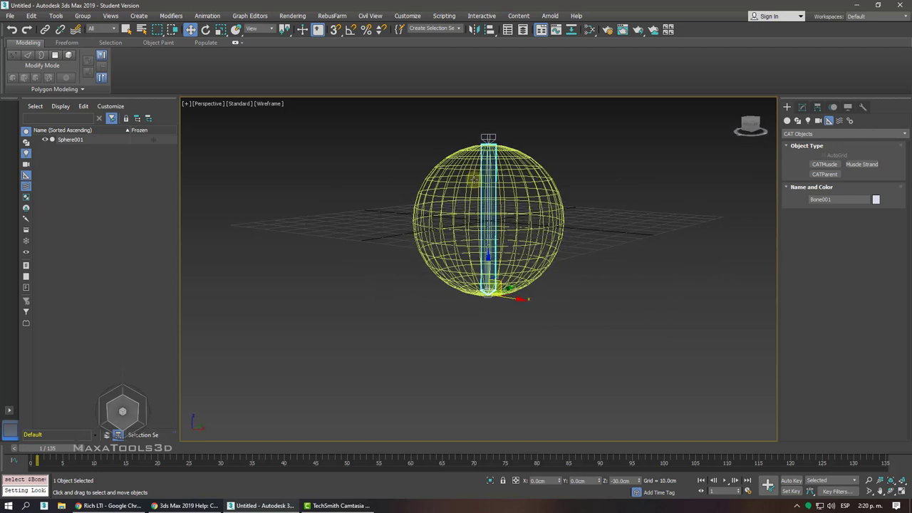
Test-move the sphere sideways, then undo to keep it at its original position.
{"action": "middle_click_drag", "start_coordinate": [472, 179], "coordinate": [522, 165], "text": "alt"}
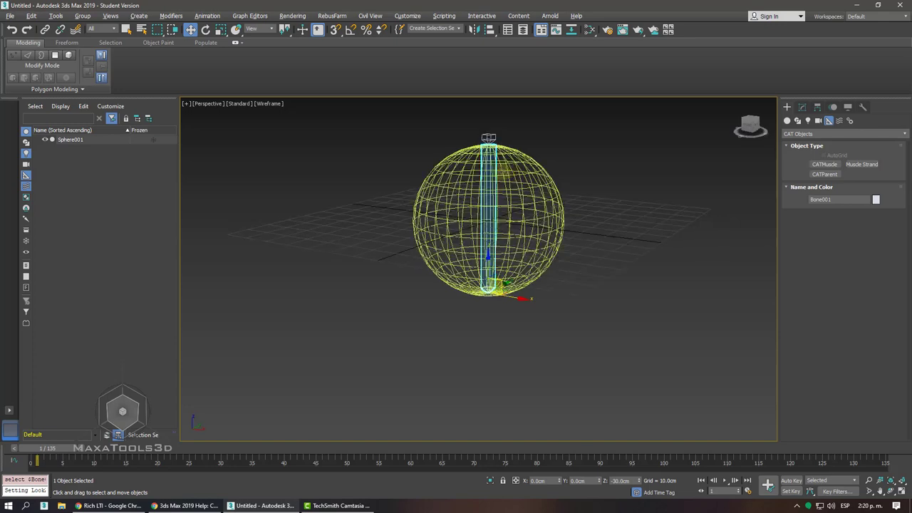
{"action": "left_click", "coordinate": [522, 165]}
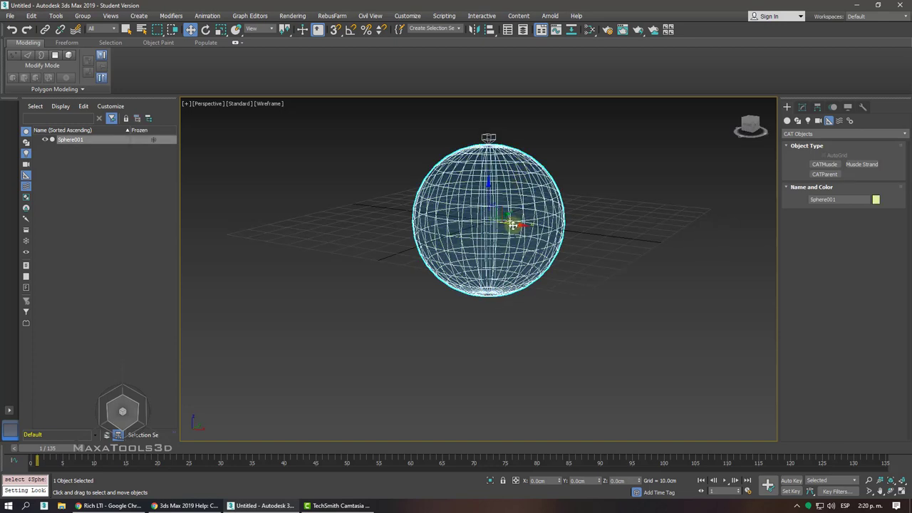
{"action": "left_click_drag", "start_coordinate": [517, 203], "coordinate": [513, 183]}
{"action": "key", "text": "ctrl+z"}
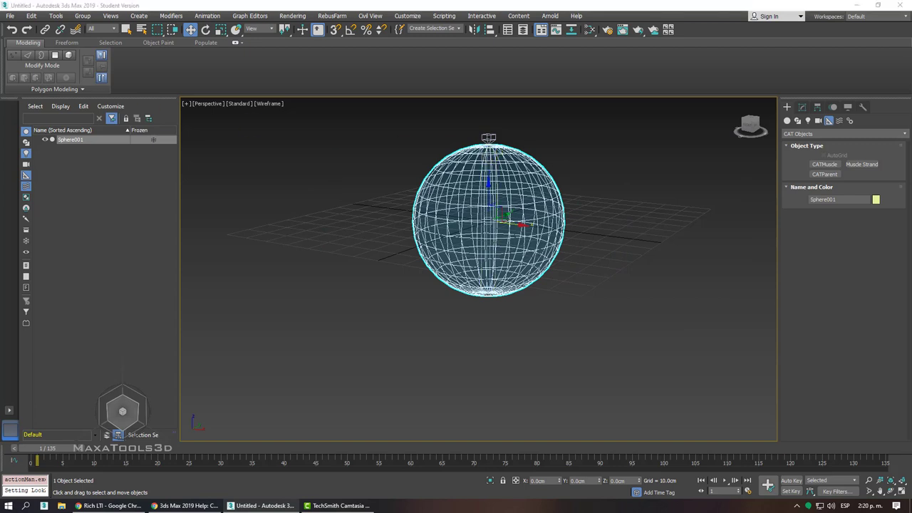
Select Bone001 inside the sphere and delete it.
{"action": "left_click", "coordinate": [580, 154]}
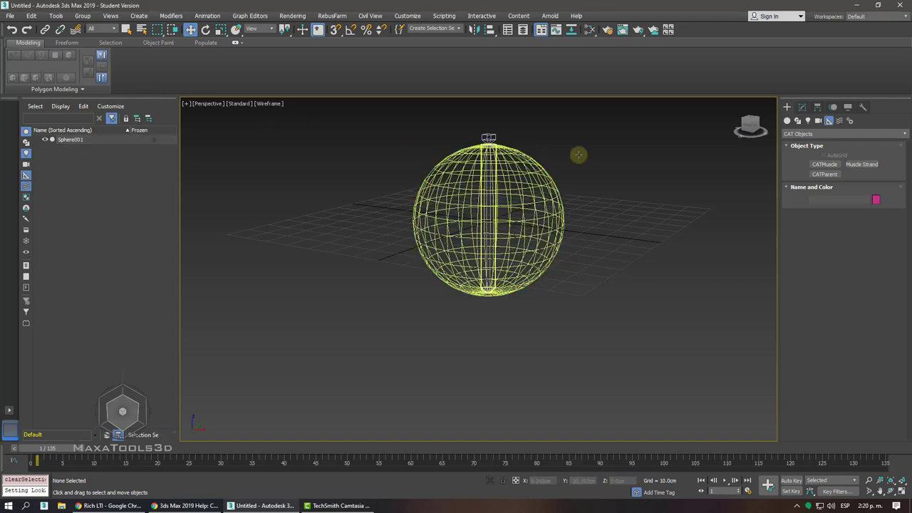
{"action": "scroll", "coordinate": [502, 180], "scroll_direction": "up", "scroll_amount": 5}
{"action": "key", "text": "F3"}
{"action": "key", "text": "F3"}
{"action": "left_click", "coordinate": [513, 181]}
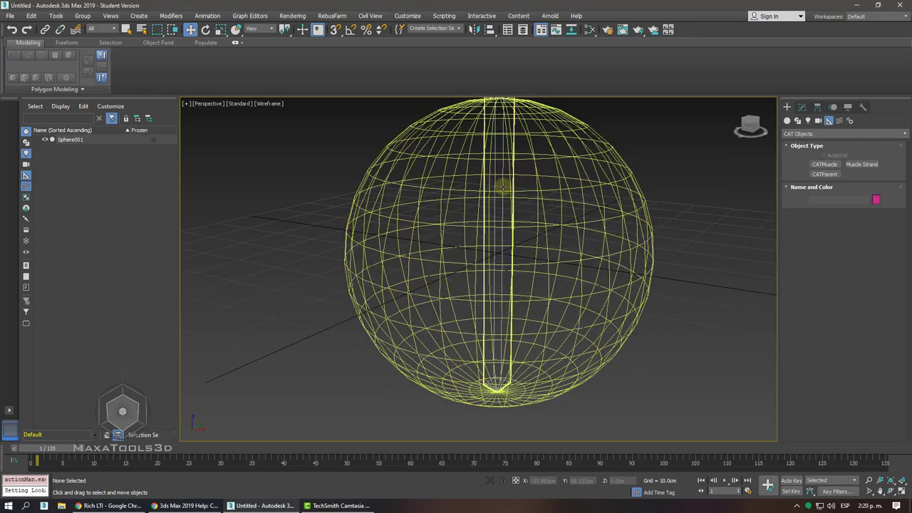
{"action": "scroll", "coordinate": [514, 143], "scroll_direction": "up", "scroll_amount": 3}
{"action": "key", "text": "Delete"}
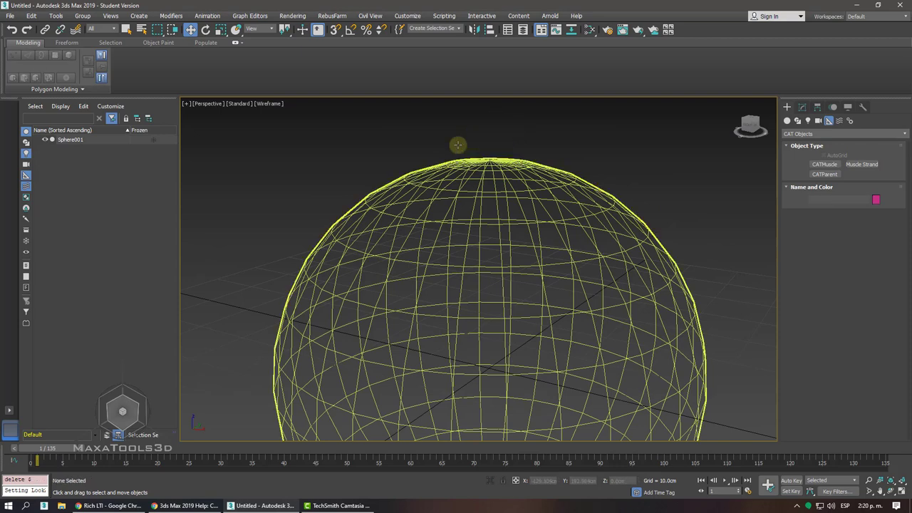
Show the sphere alone in Front view, zoomed to extents, in Wireframe.
{"action": "key", "text": "f"}
{"action": "key", "text": "z"}
{"action": "key", "text": "F3"}
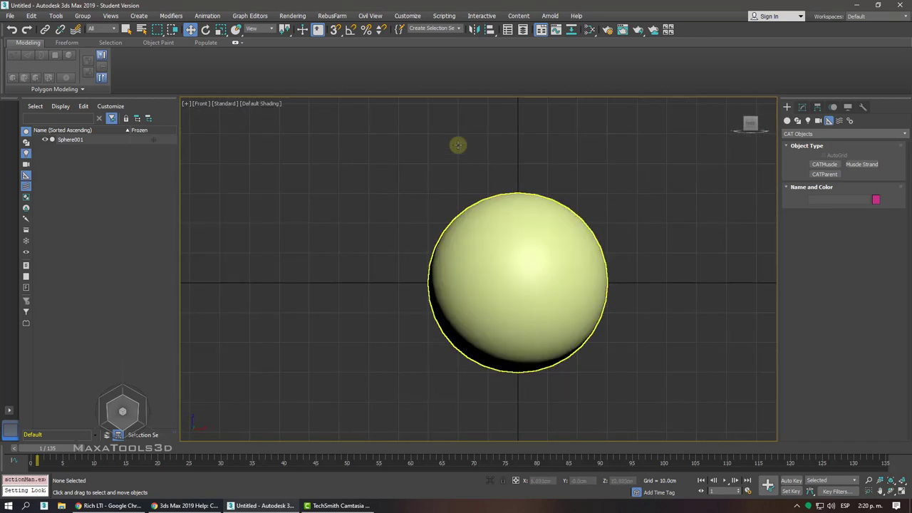
{"action": "key", "text": "F3"}
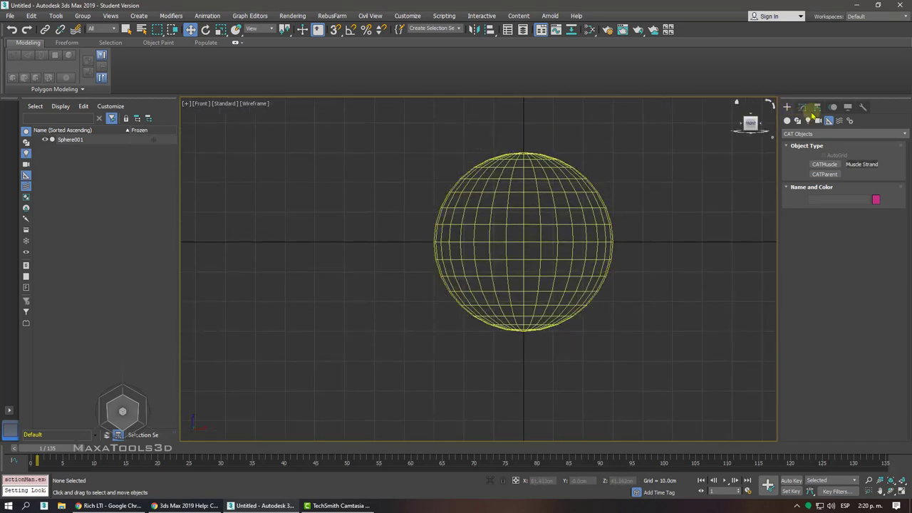
Start the Bones system tool and turn on vertex snapping.
{"action": "left_click", "coordinate": [849, 121]}
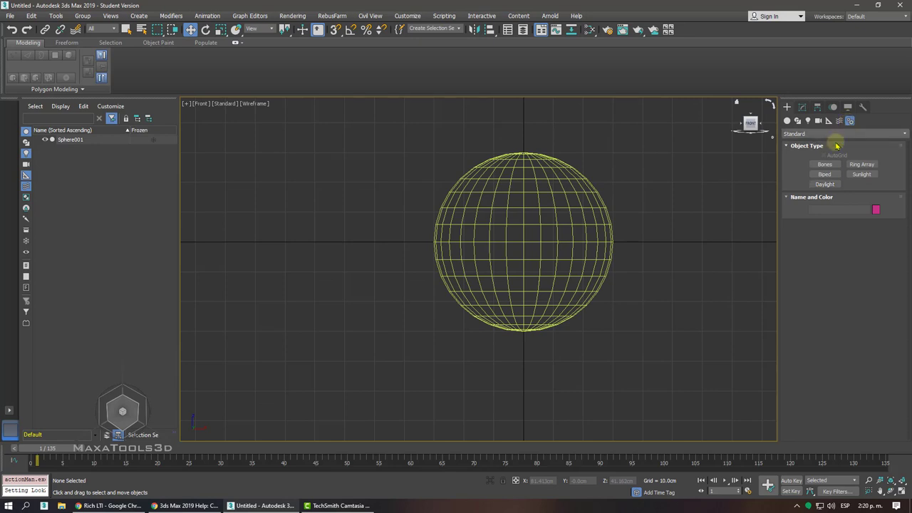
{"action": "left_click", "coordinate": [824, 164]}
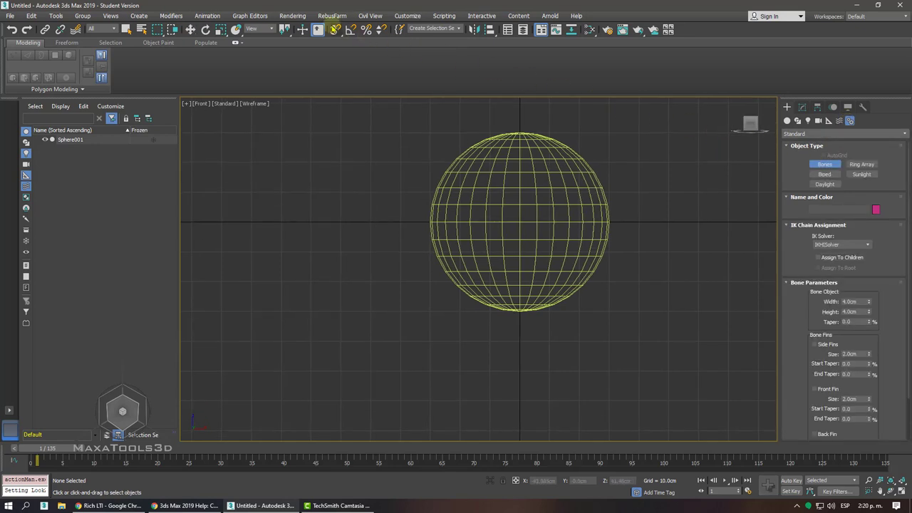
{"action": "right_click", "coordinate": [335, 30]}
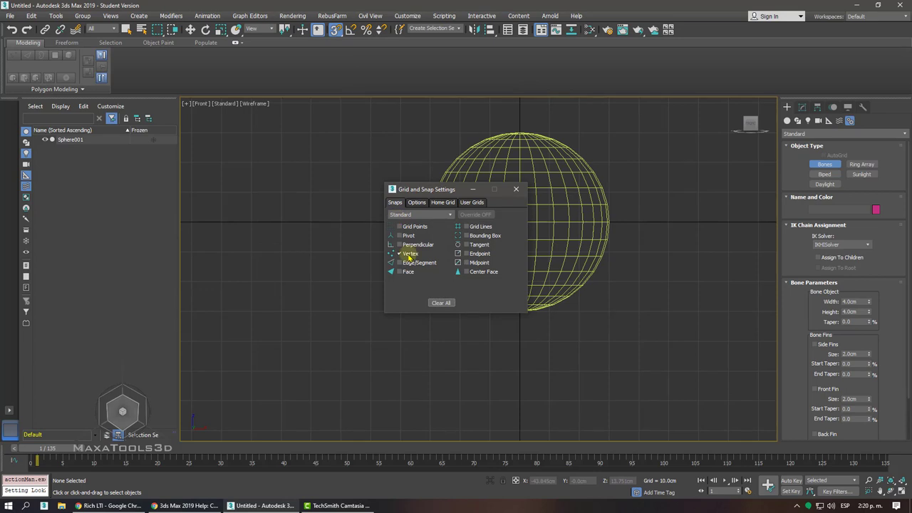
{"action": "left_click", "coordinate": [516, 189]}
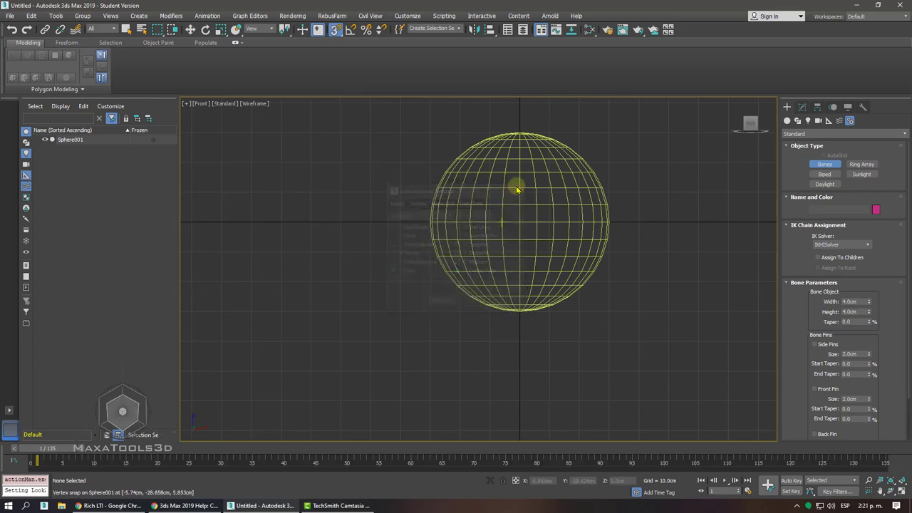
{"action": "right_click", "coordinate": [404, 191], "text": "shift"}
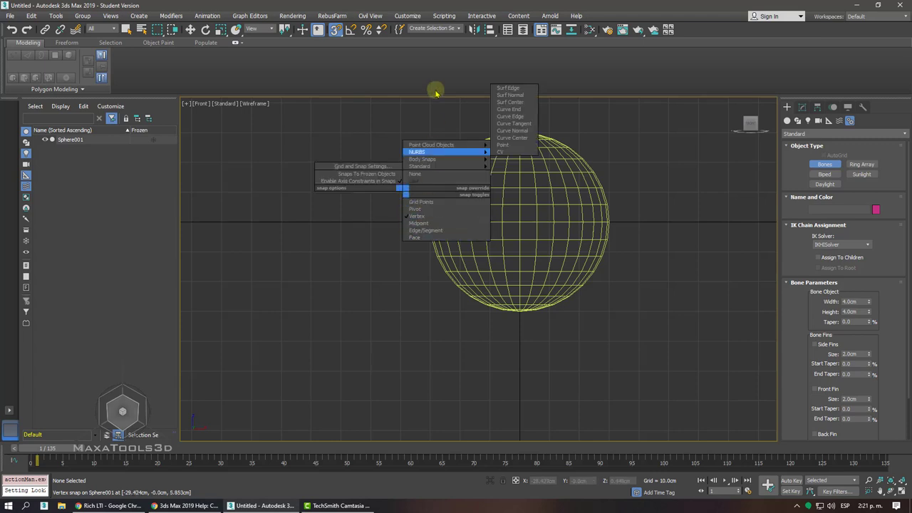
Draw a bone chain snapped from the sphere's bottom vertex to its top vertex.
{"action": "middle_click_drag", "start_coordinate": [494, 332], "coordinate": [495, 338]}
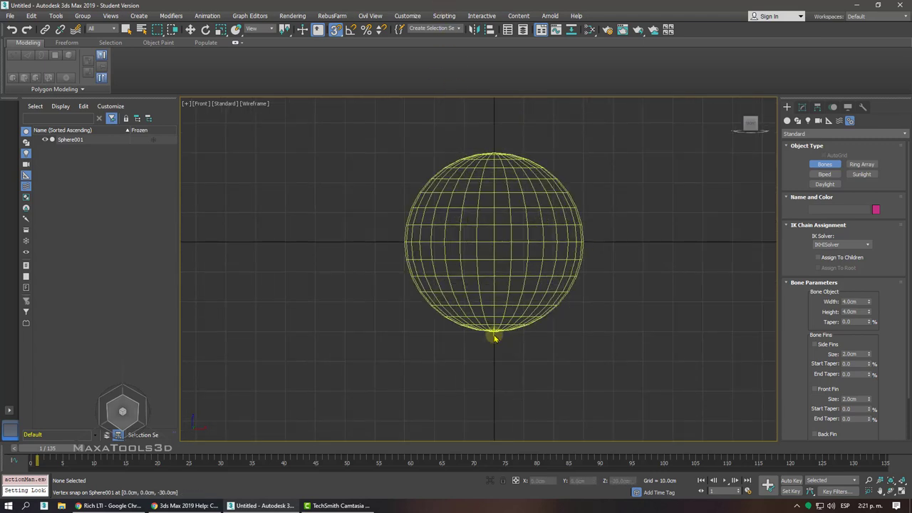
{"action": "left_click", "coordinate": [494, 338]}
{"action": "right_click", "coordinate": [541, 360]}
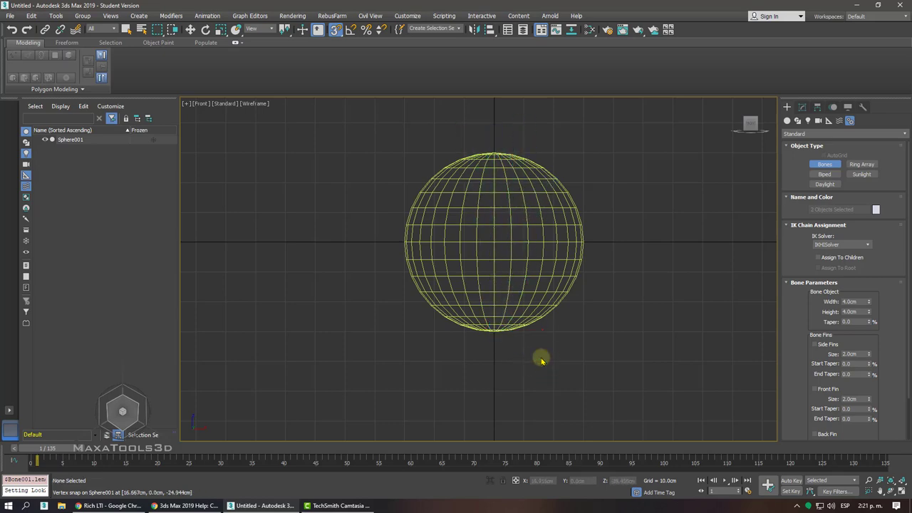
{"action": "scroll", "coordinate": [495, 331], "scroll_direction": "up", "scroll_amount": 5}
{"action": "left_click", "coordinate": [469, 315]}
{"action": "scroll", "coordinate": [468, 315], "scroll_direction": "down", "scroll_amount": 5}
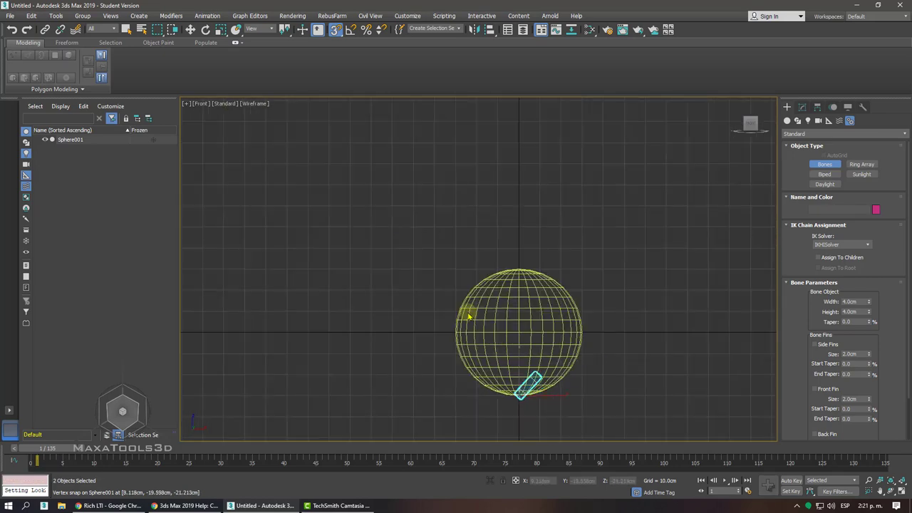
{"action": "scroll", "coordinate": [468, 316], "scroll_direction": "up", "scroll_amount": 4}
{"action": "scroll", "coordinate": [471, 285], "scroll_direction": "up", "scroll_amount": 2}
{"action": "left_click", "coordinate": [476, 155]}
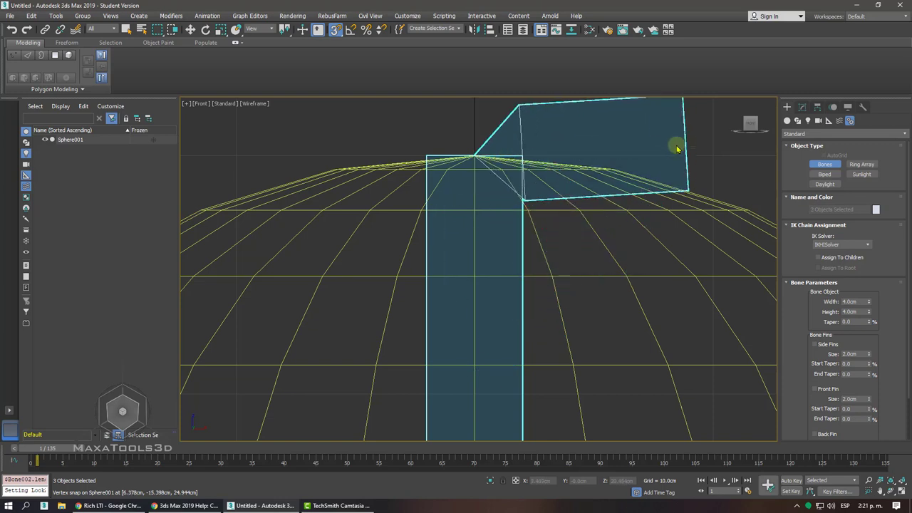
{"action": "right_click", "coordinate": [677, 148]}
Exit bone creation to the Move tool and inspect the new chain in Perspective view.
{"action": "scroll", "coordinate": [621, 121], "scroll_direction": "down", "scroll_amount": 2}
{"action": "scroll", "coordinate": [582, 106], "scroll_direction": "up", "scroll_amount": 2}
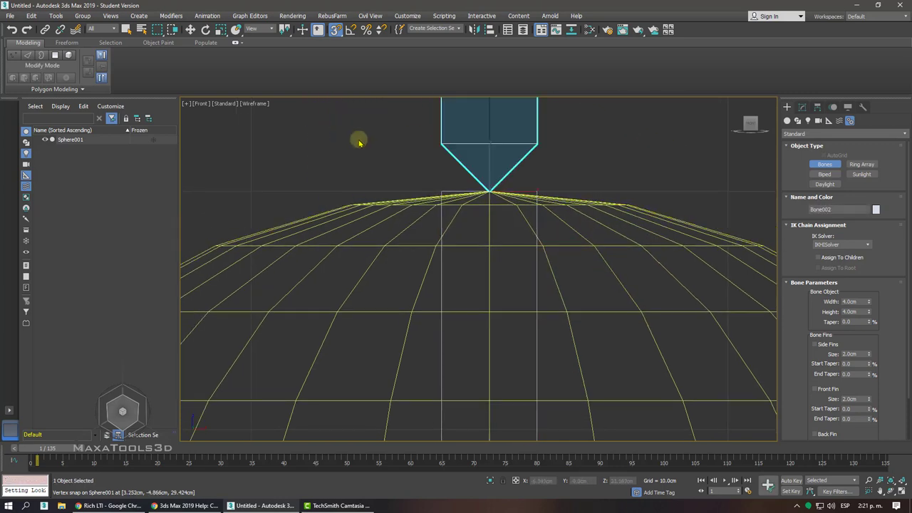
{"action": "key", "text": "w"}
{"action": "scroll", "coordinate": [359, 141], "scroll_direction": "down", "scroll_amount": 4}
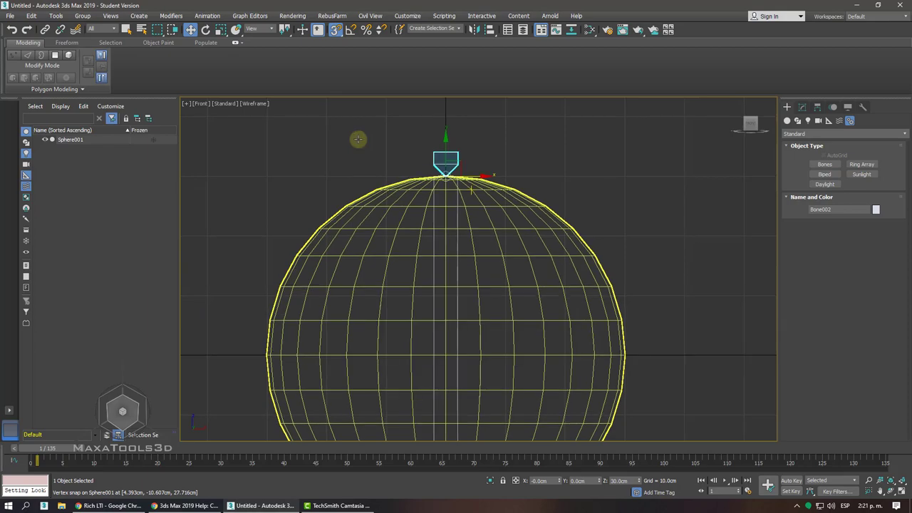
{"action": "key", "text": "p"}
{"action": "scroll", "coordinate": [358, 140], "scroll_direction": "down", "scroll_amount": 3}
{"action": "scroll", "coordinate": [359, 141], "scroll_direction": "up", "scroll_amount": 6}
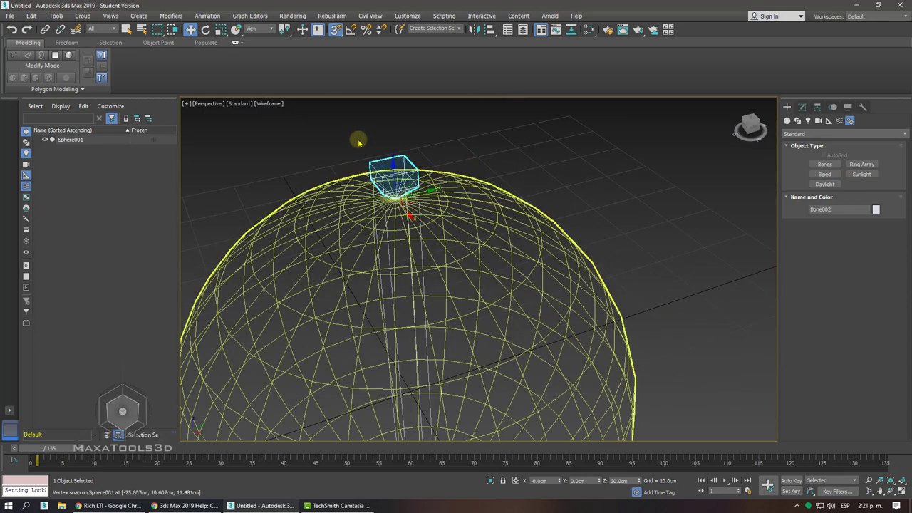
{"action": "scroll", "coordinate": [358, 140], "scroll_direction": "down", "scroll_amount": 1}
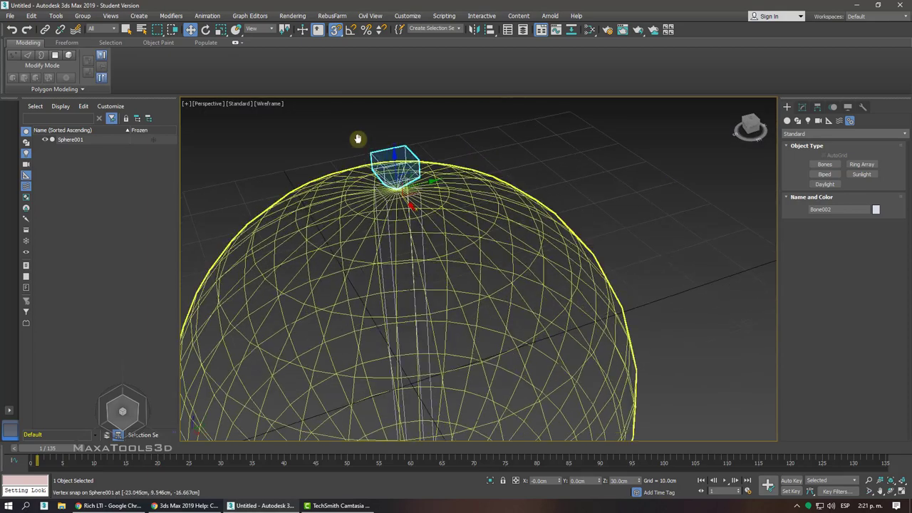
{"action": "scroll", "coordinate": [358, 138], "scroll_direction": "down", "scroll_amount": 2}
{"action": "scroll", "coordinate": [358, 139], "scroll_direction": "up", "scroll_amount": 1}
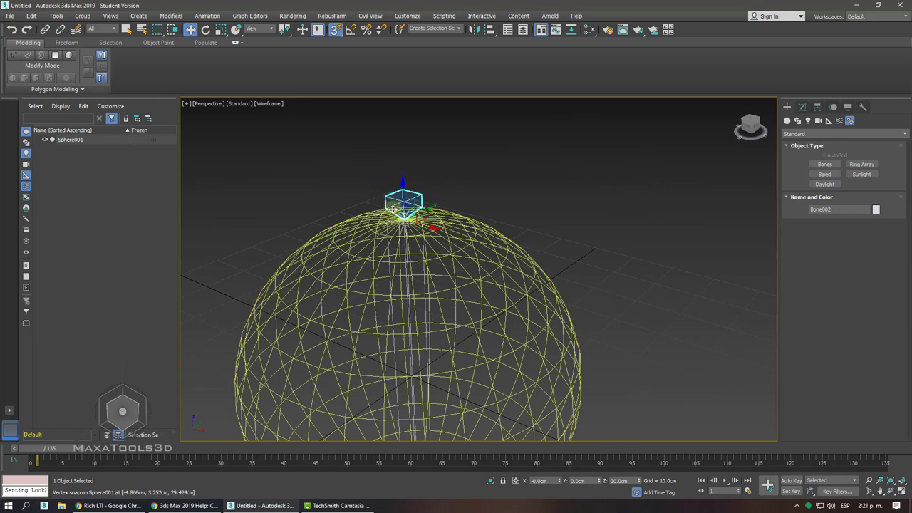
{"action": "scroll", "coordinate": [391, 208], "scroll_direction": "up", "scroll_amount": 2}
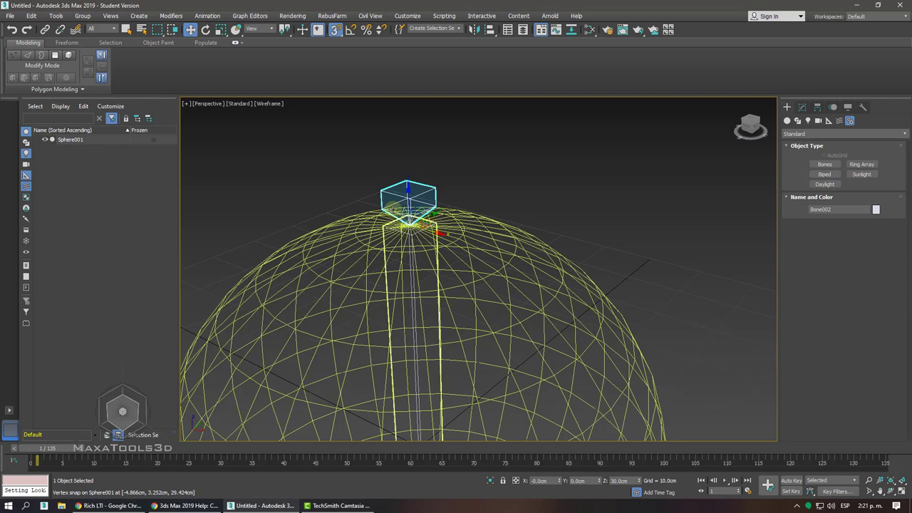
View the sphere and bones straight on in Front view with nothing selected.
{"action": "left_click", "coordinate": [562, 221]}
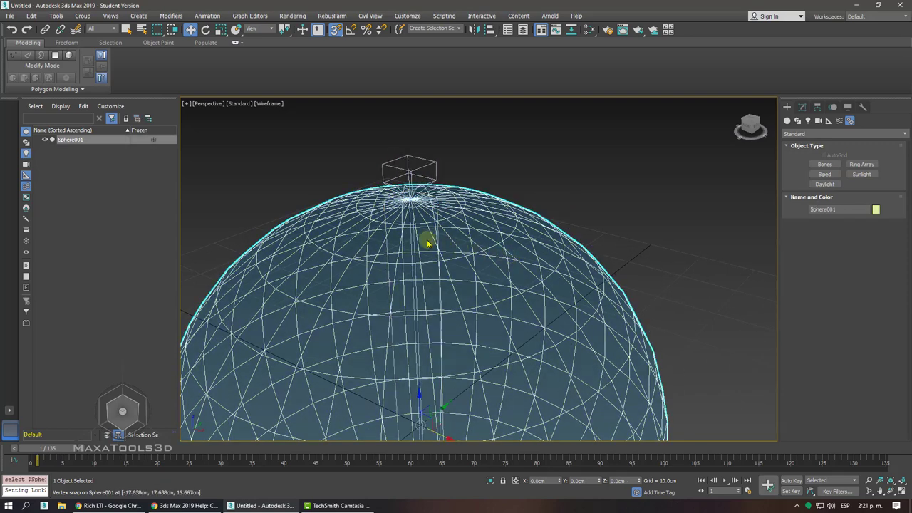
{"action": "scroll", "coordinate": [427, 244], "scroll_direction": "down", "scroll_amount": 3}
{"action": "scroll", "coordinate": [428, 240], "scroll_direction": "down", "scroll_amount": 3}
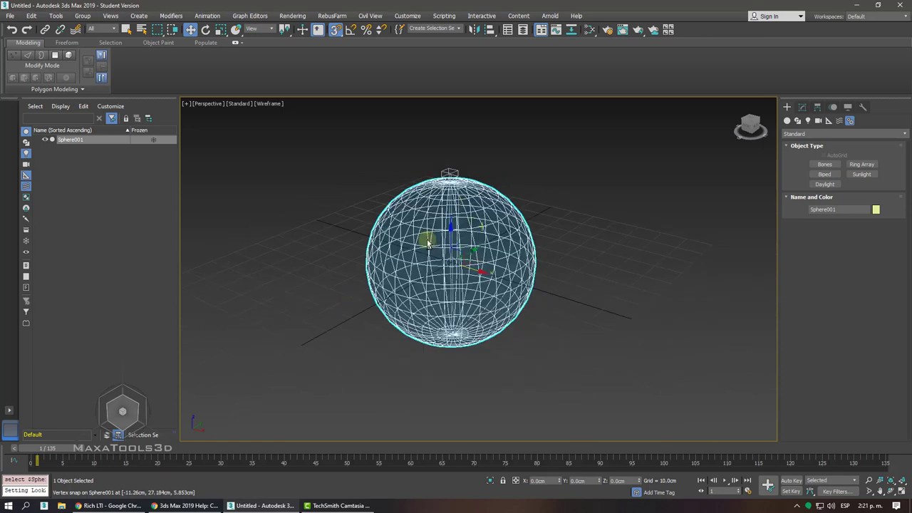
{"action": "scroll", "coordinate": [431, 238], "scroll_direction": "down", "scroll_amount": 1}
{"action": "scroll", "coordinate": [436, 238], "scroll_direction": "up", "scroll_amount": 2}
{"action": "key", "text": "f"}
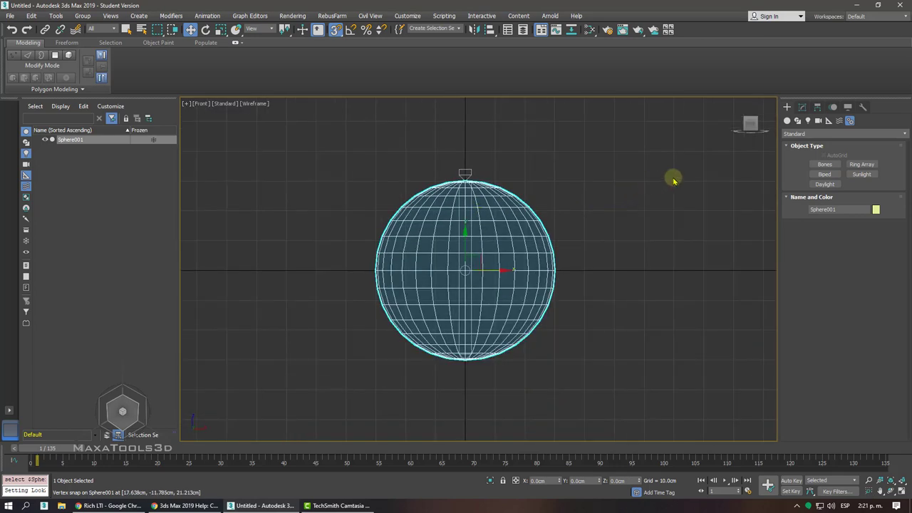
{"action": "left_click", "coordinate": [612, 196]}
{"action": "scroll", "coordinate": [549, 208], "scroll_direction": "down", "scroll_amount": 2}
{"action": "scroll", "coordinate": [549, 207], "scroll_direction": "up", "scroll_amount": 2}
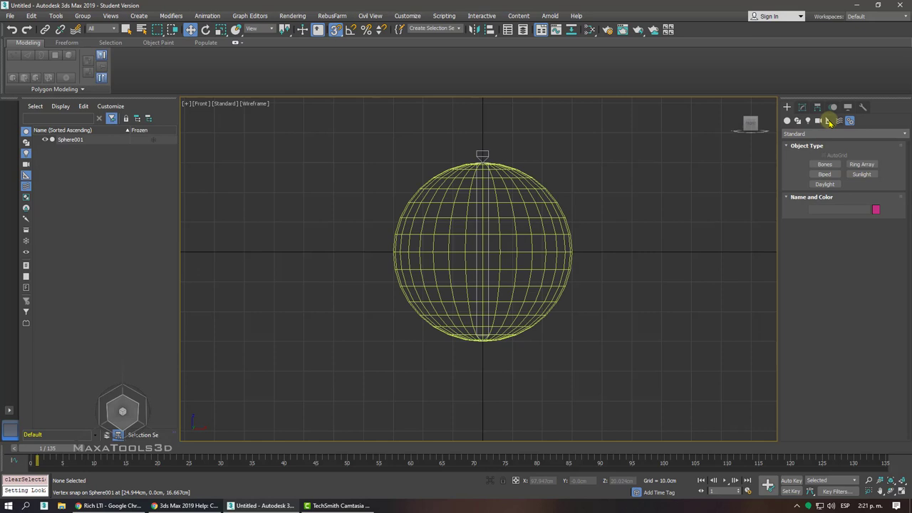
Start creating a Standard Point helper with Box display enabled.
{"action": "left_click", "coordinate": [828, 120]}
{"action": "left_click", "coordinate": [795, 134]}
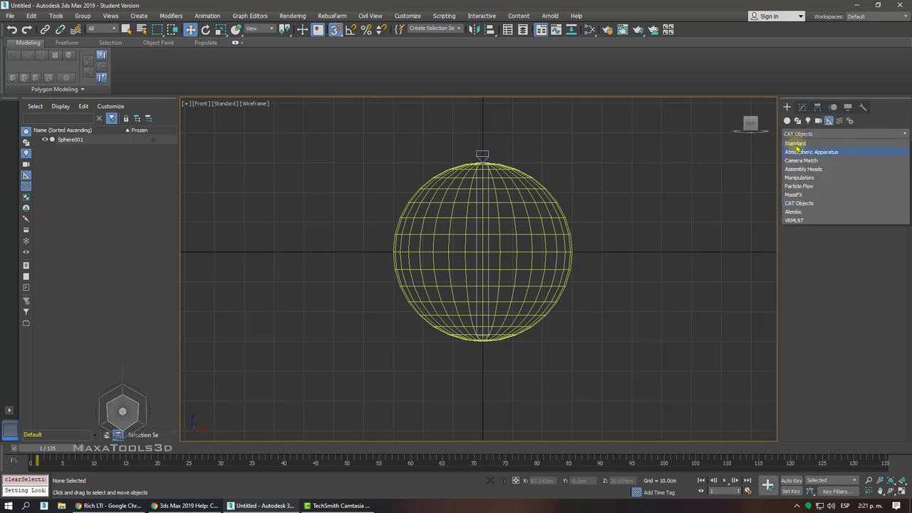
{"action": "left_click", "coordinate": [797, 144]}
{"action": "left_click", "coordinate": [825, 193]}
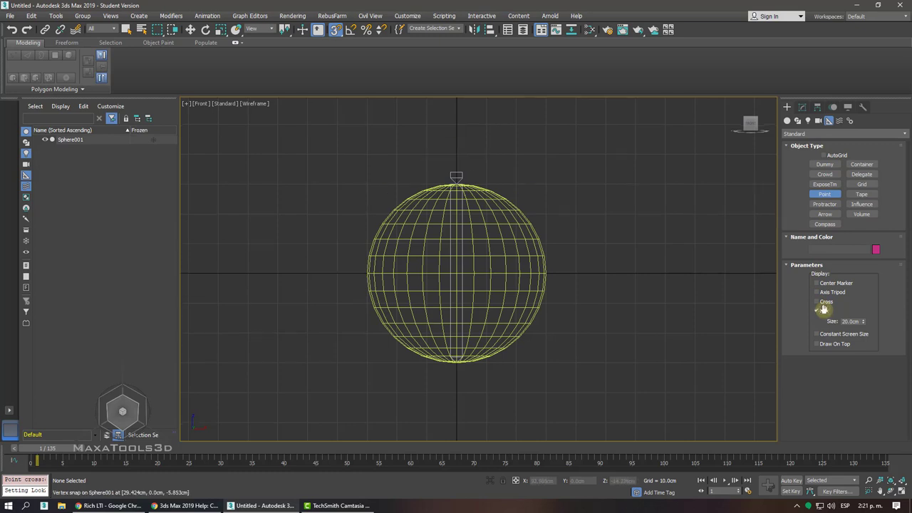
{"action": "scroll", "coordinate": [456, 152], "scroll_direction": "up", "scroll_amount": 3}
{"action": "scroll", "coordinate": [443, 232], "scroll_direction": "up", "scroll_amount": 2}
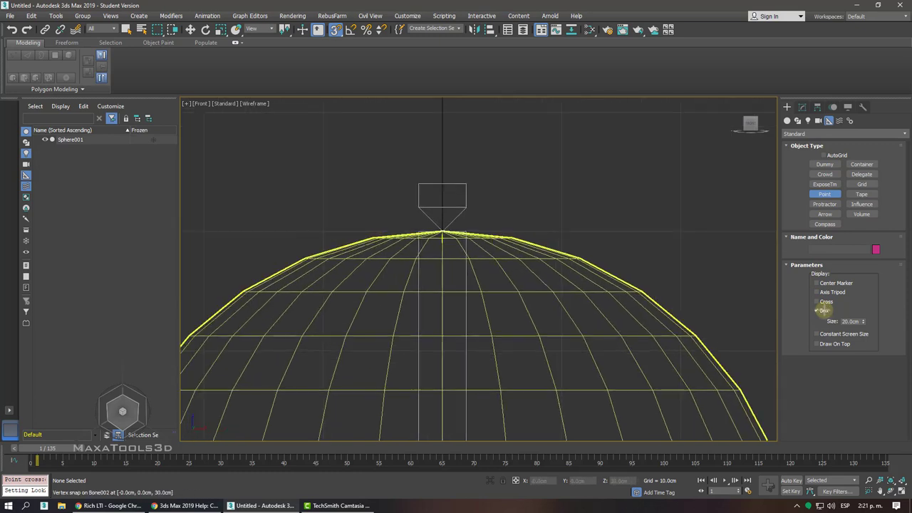
{"action": "left_click", "coordinate": [823, 311]}
Place Point001 at the bone's bottom end and Point002 at its top.
{"action": "scroll", "coordinate": [456, 271], "scroll_direction": "down", "scroll_amount": 4}
{"action": "scroll", "coordinate": [393, 203], "scroll_direction": "up", "scroll_amount": 4}
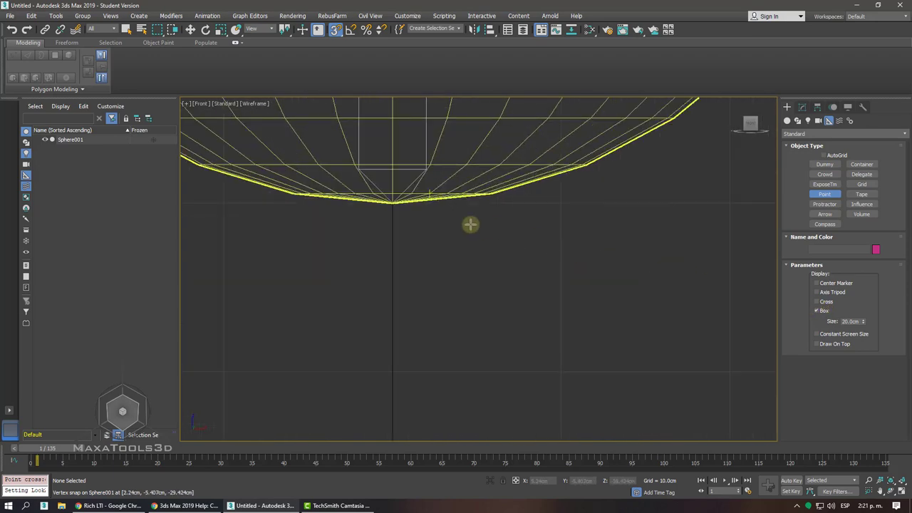
{"action": "left_click_drag", "start_coordinate": [392, 204], "coordinate": [492, 246]}
{"action": "scroll", "coordinate": [392, 206], "scroll_direction": "down", "scroll_amount": 4}
{"action": "scroll", "coordinate": [430, 220], "scroll_direction": "up", "scroll_amount": 4}
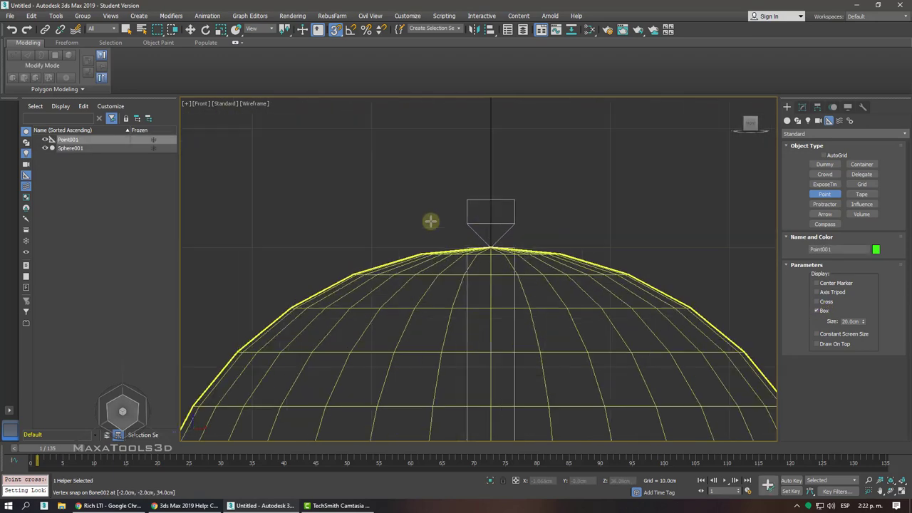
{"action": "left_click", "coordinate": [492, 245]}
Delete Sphere001 in the Perspective view and deselect the new point.
{"action": "key", "text": "w"}
{"action": "key", "text": "p"}
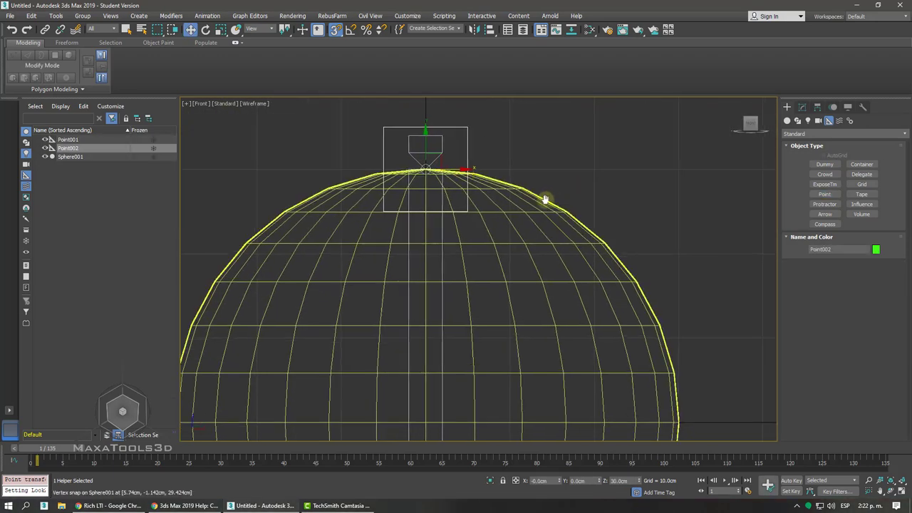
{"action": "scroll", "coordinate": [473, 217], "scroll_direction": "down", "scroll_amount": 3}
{"action": "scroll", "coordinate": [472, 217], "scroll_direction": "down", "scroll_amount": 3}
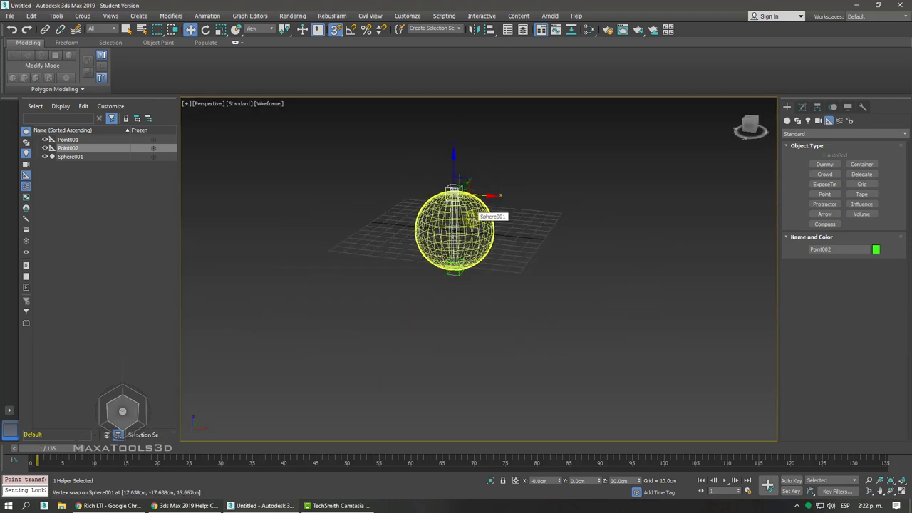
{"action": "key", "text": "Delete"}
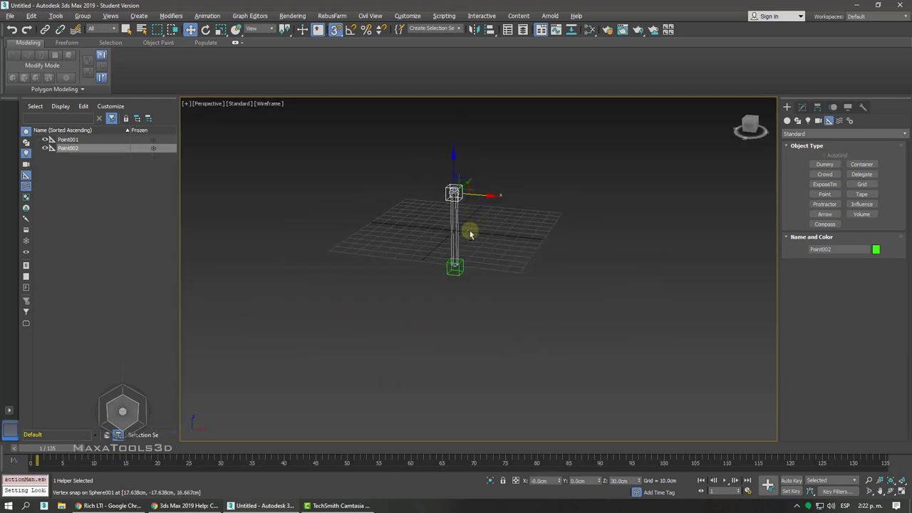
{"action": "scroll", "coordinate": [469, 230], "scroll_direction": "up", "scroll_amount": 3}
{"action": "left_click", "coordinate": [520, 220]}
Switch to solid shading and test-move the top and bottom Point helpers.
{"action": "key", "text": "F3"}
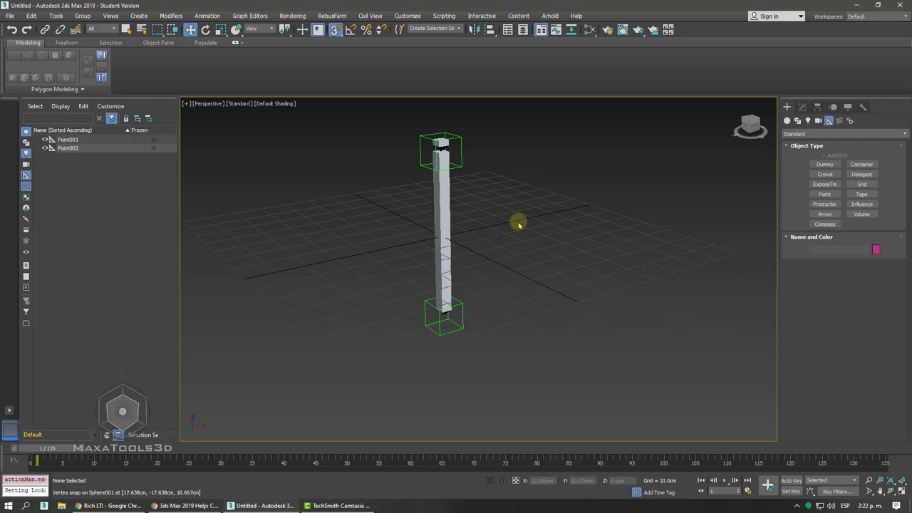
{"action": "middle_click_drag", "start_coordinate": [519, 220], "coordinate": [498, 238], "text": "alt"}
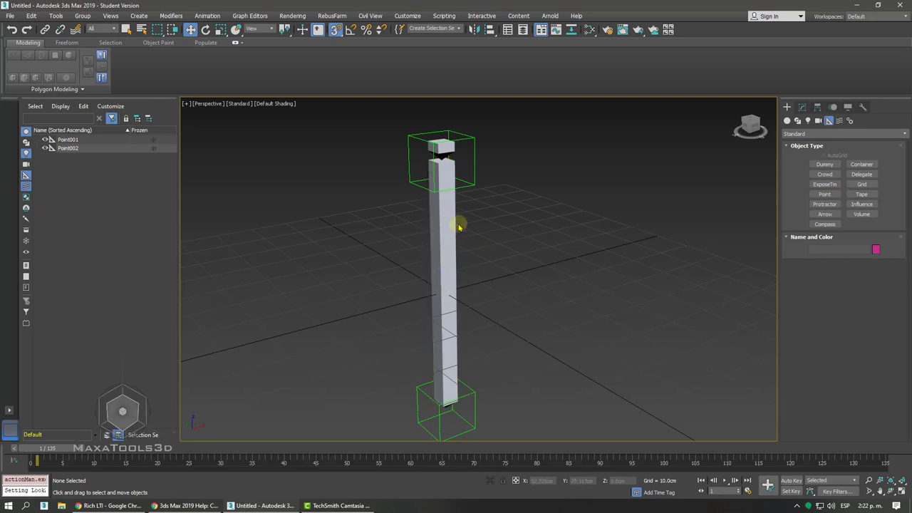
{"action": "left_click", "coordinate": [468, 183]}
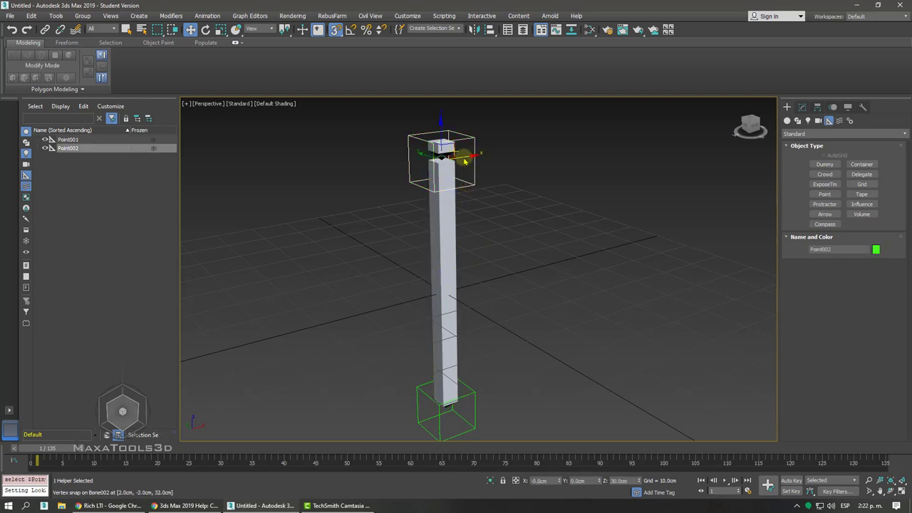
{"action": "mouse_move", "coordinate": [464, 156]}
{"action": "left_mouse_down"}
{"action": "mouse_move", "coordinate": [550, 143]}
{"action": "mouse_move", "coordinate": [418, 159]}
{"action": "mouse_move", "coordinate": [443, 154]}
{"action": "left_mouse_up"}
{"action": "left_click_drag", "start_coordinate": [470, 394], "coordinate": [462, 383]}
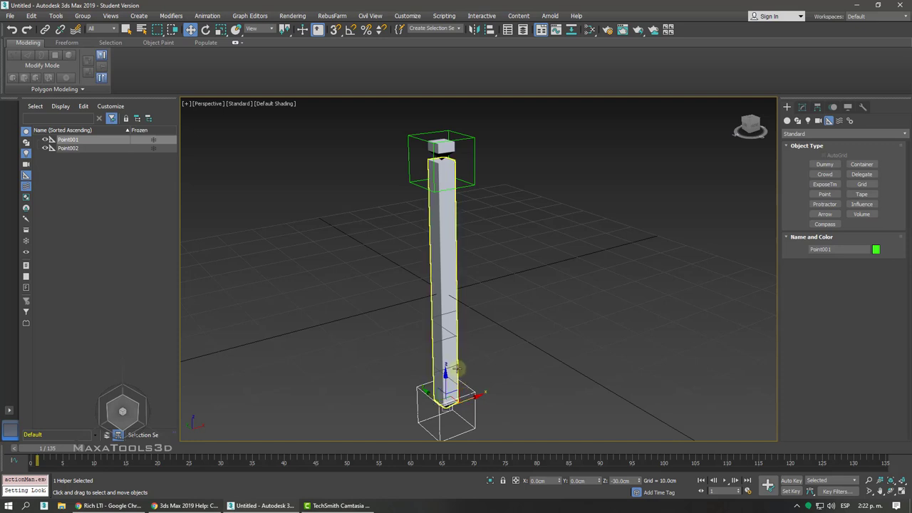
Select Bone001, undo the last change, and bring up the Animation menu.
{"action": "left_click", "coordinate": [443, 325]}
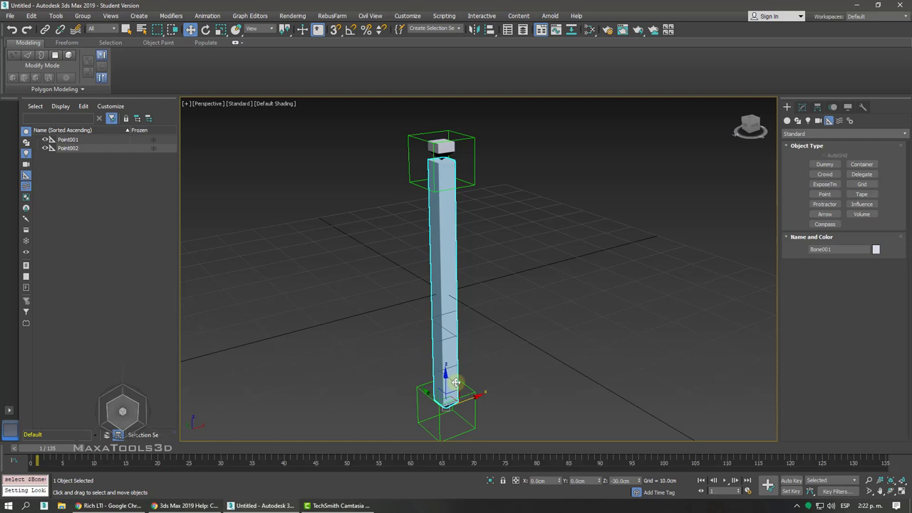
{"action": "left_click", "coordinate": [495, 280]}
{"action": "key", "text": "ctrl+z"}
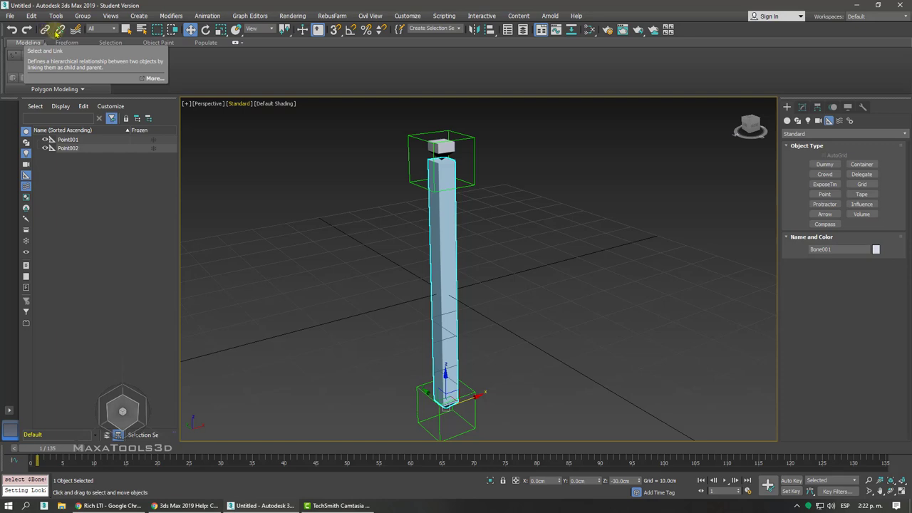
{"action": "left_click", "coordinate": [207, 15]}
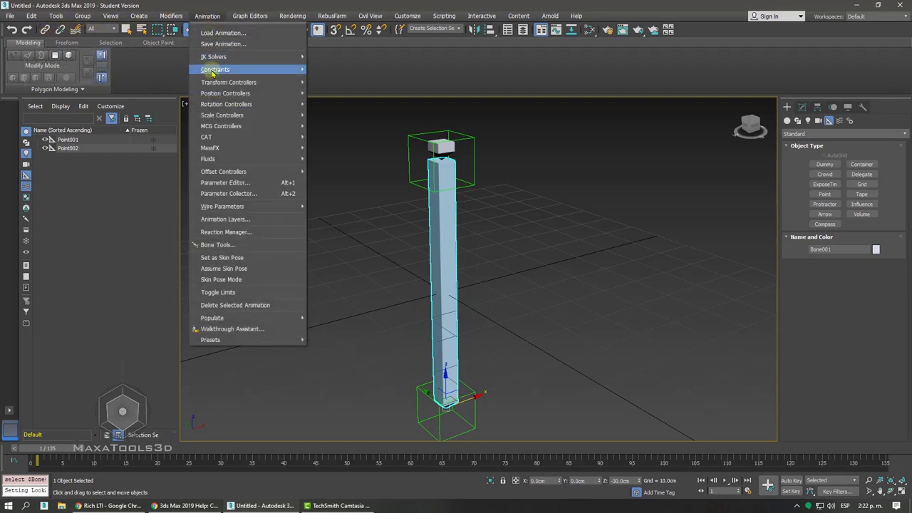
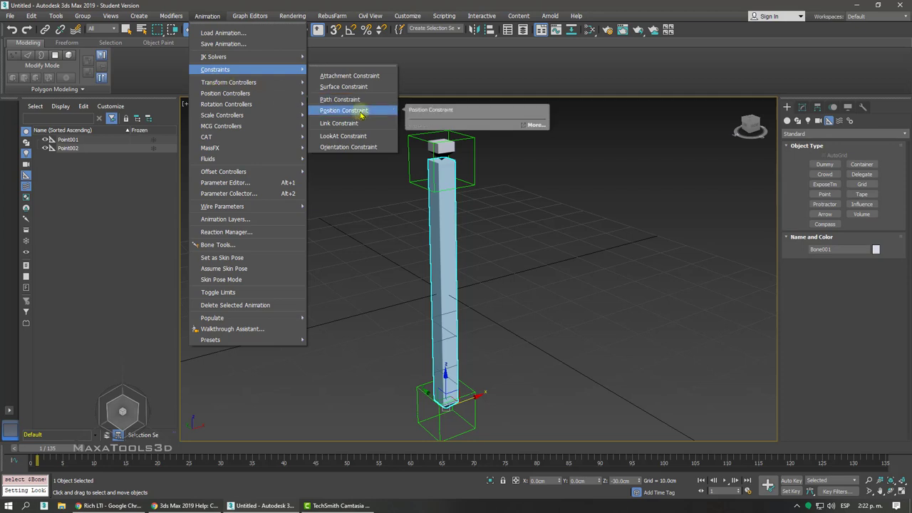
Position-constrain Bone001 to Point001, then test by moving the helper and undoing the move.
{"action": "left_click", "coordinate": [361, 112]}
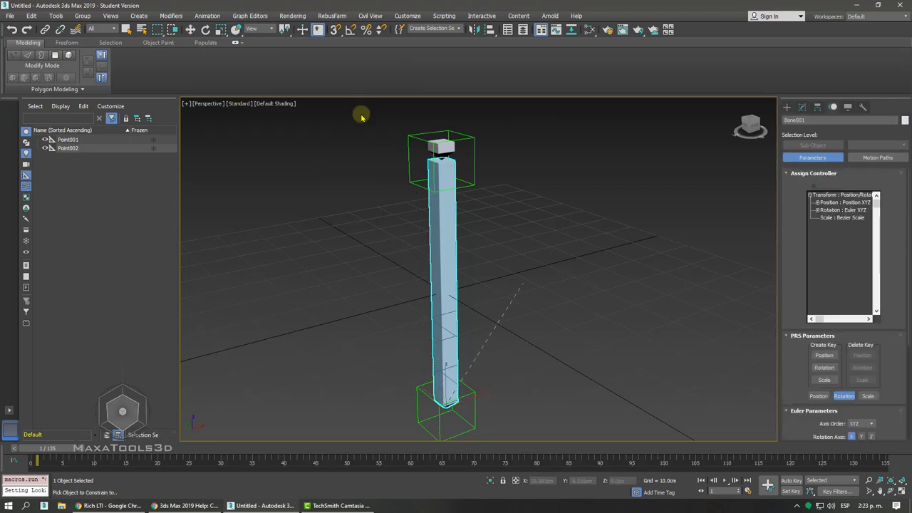
{"action": "left_click", "coordinate": [467, 394]}
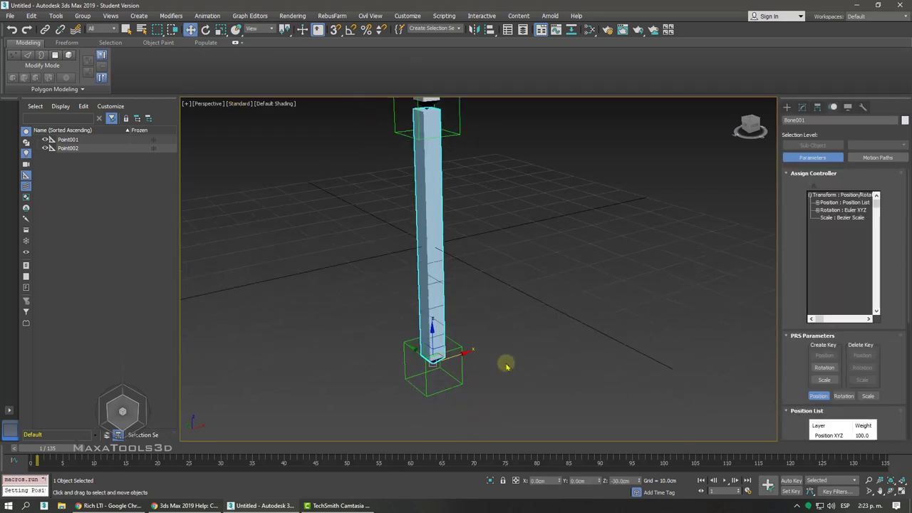
{"action": "mouse_move", "coordinate": [505, 361]}
{"action": "left_mouse_down"}
{"action": "mouse_move", "coordinate": [480, 405]}
{"action": "mouse_move", "coordinate": [463, 382]}
{"action": "left_mouse_up"}
{"action": "left_click", "coordinate": [423, 387]}
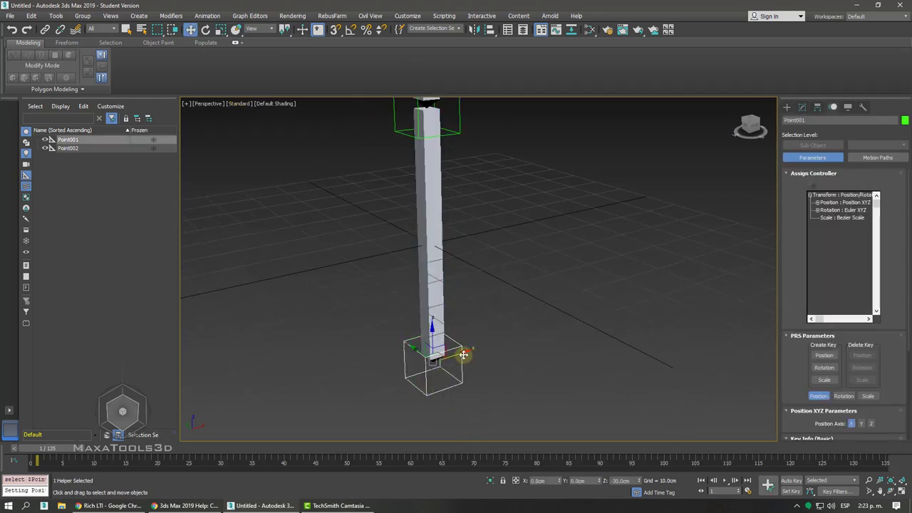
{"action": "mouse_move", "coordinate": [464, 349]}
{"action": "left_mouse_down"}
{"action": "mouse_move", "coordinate": [455, 353]}
{"action": "mouse_move", "coordinate": [519, 335]}
{"action": "mouse_move", "coordinate": [498, 343]}
{"action": "left_mouse_up"}
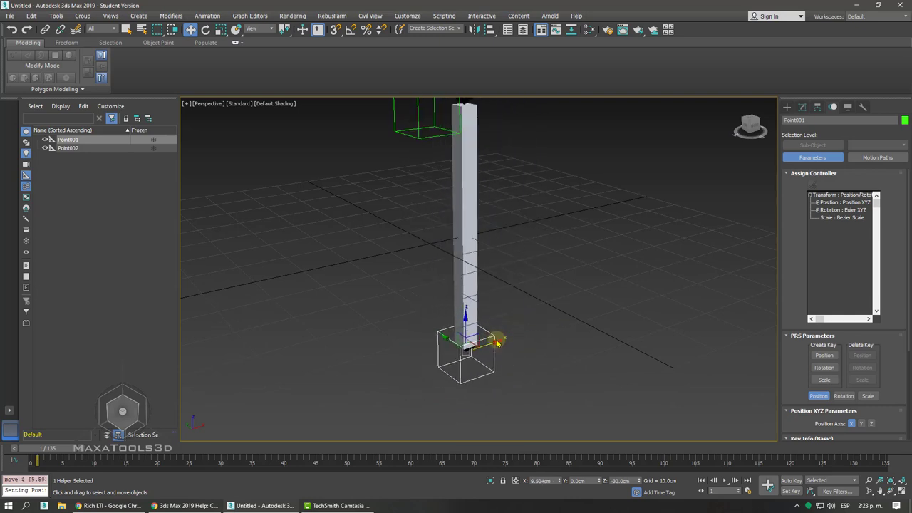
{"action": "key", "text": "ctrl+z"}
Position-constrain the end bone Bone002 to Point002 and move the helper to test it.
{"action": "middle_click_drag", "start_coordinate": [495, 342], "coordinate": [475, 281], "text": "alt"}
{"action": "left_click", "coordinate": [426, 157]}
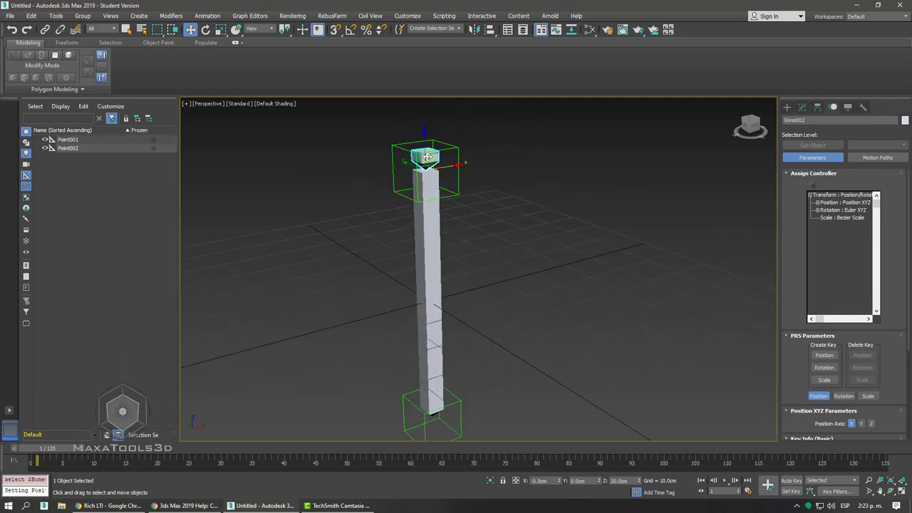
{"action": "middle_click_drag", "start_coordinate": [426, 157], "coordinate": [425, 160], "text": "alt"}
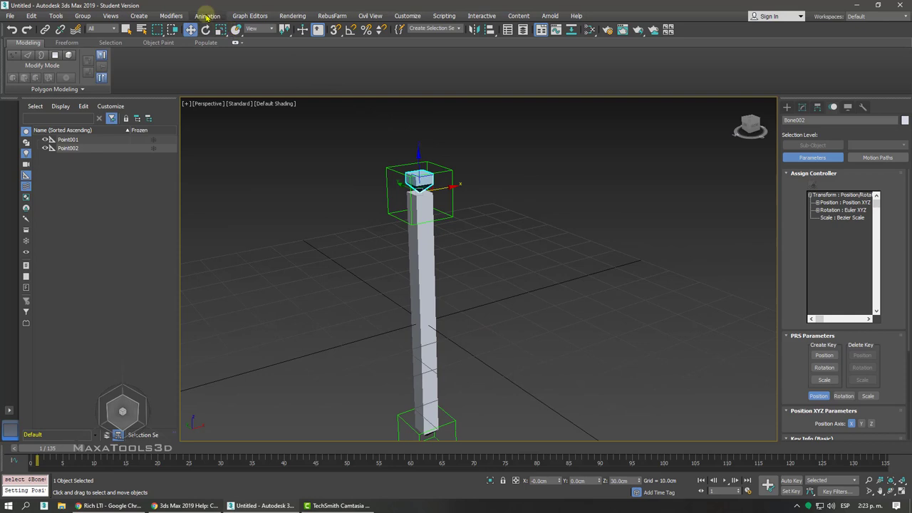
{"action": "left_click", "coordinate": [207, 16]}
{"action": "mouse_move", "coordinate": [215, 69]}
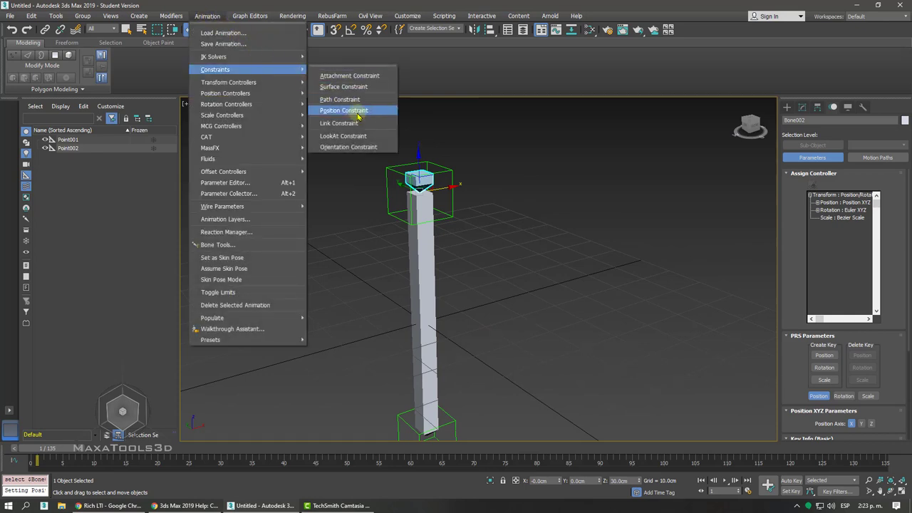
{"action": "left_click", "coordinate": [356, 111]}
{"action": "left_click", "coordinate": [452, 175]}
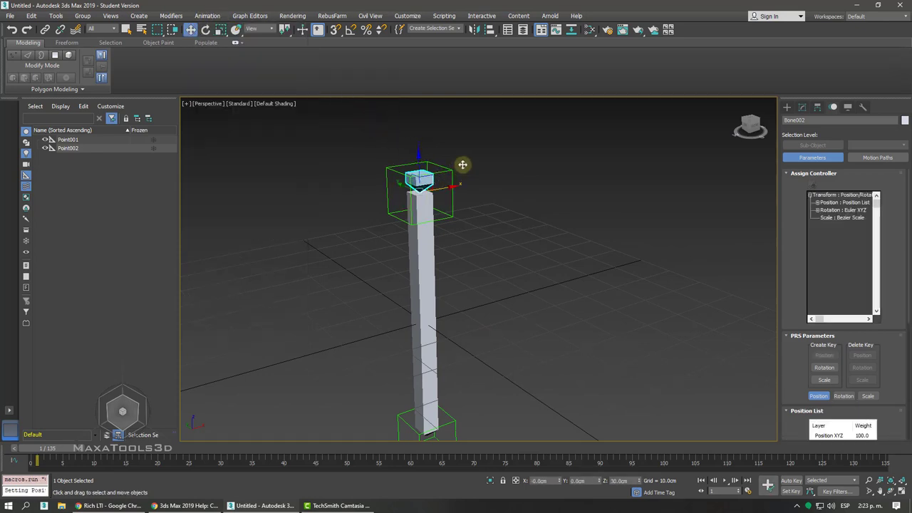
{"action": "left_click", "coordinate": [462, 171]}
{"action": "mouse_move", "coordinate": [436, 187]}
{"action": "left_mouse_down"}
{"action": "mouse_move", "coordinate": [512, 173]}
{"action": "mouse_move", "coordinate": [388, 201]}
{"action": "left_mouse_up"}
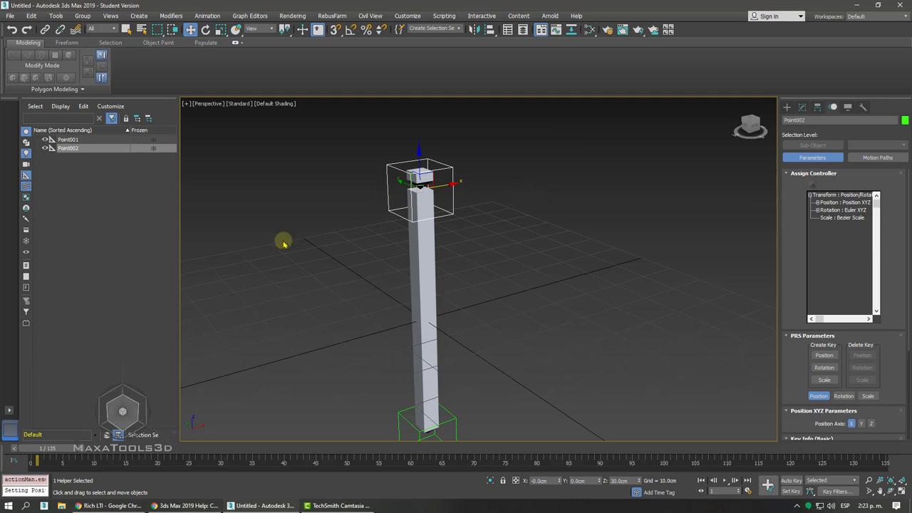
Switch the viewport to wireframe and hide the yellow sphere.
{"action": "middle_click_drag", "start_coordinate": [455, 218], "coordinate": [473, 219]}
{"action": "left_click", "coordinate": [471, 215]}
{"action": "scroll", "coordinate": [472, 219], "scroll_direction": "up", "scroll_amount": 2}
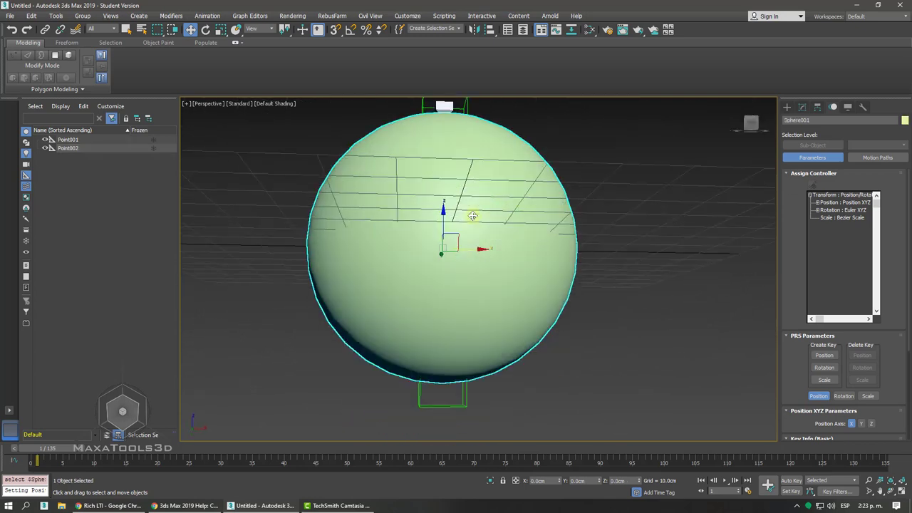
{"action": "key", "text": "F3"}
{"action": "key", "text": "F3"}
{"action": "left_click_drag", "start_coordinate": [514, 405], "coordinate": [393, 406]}
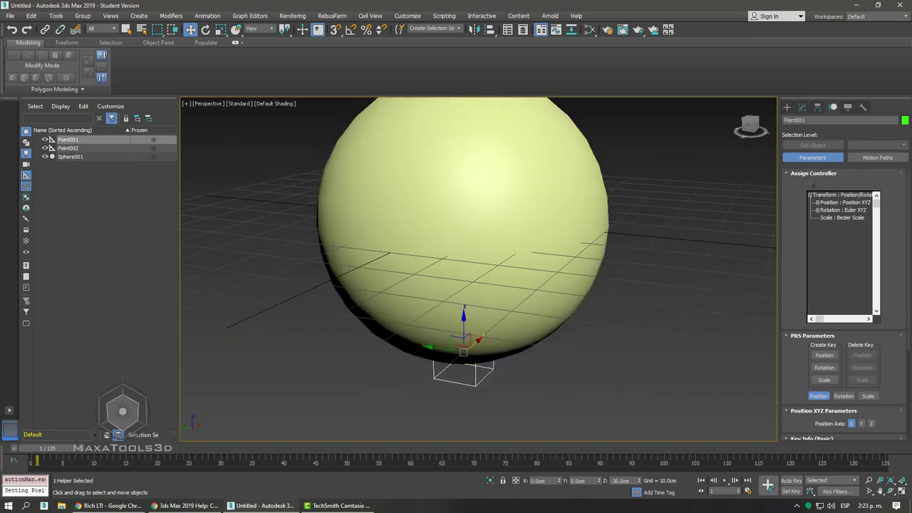
{"action": "scroll", "coordinate": [413, 330], "scroll_direction": "down", "scroll_amount": 3}
{"action": "scroll", "coordinate": [438, 330], "scroll_direction": "down", "scroll_amount": 2}
{"action": "key", "text": "F3"}
{"action": "scroll", "coordinate": [439, 333], "scroll_direction": "down", "scroll_amount": 2}
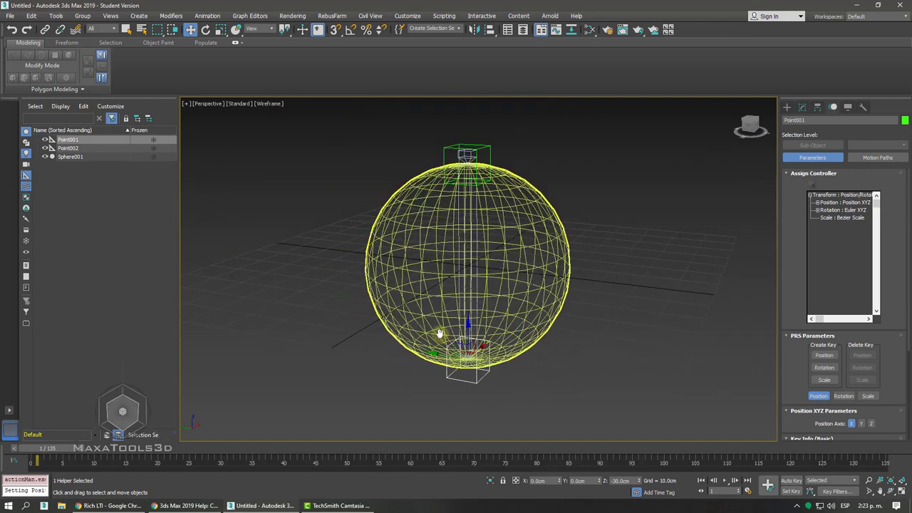
{"action": "middle_click_drag", "start_coordinate": [439, 333], "coordinate": [462, 314], "text": "alt"}
{"action": "key", "text": "ctrl+z"}
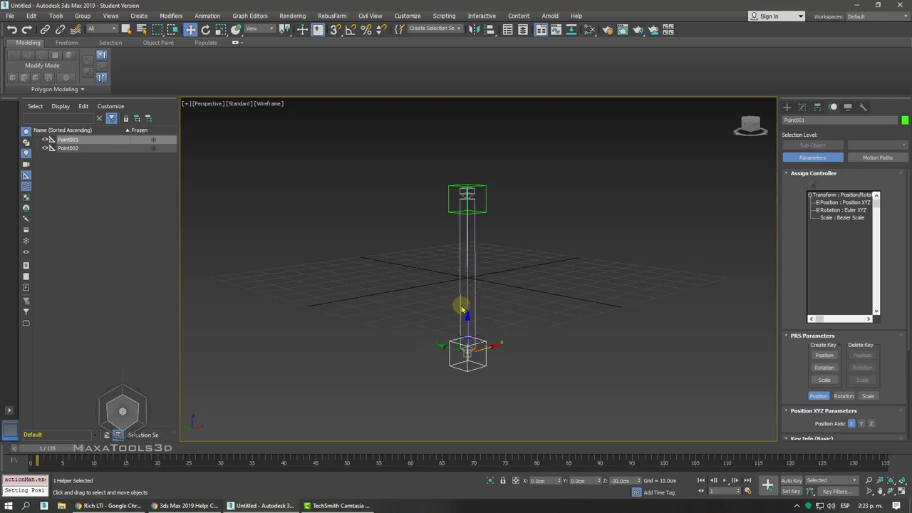
Test the rig by moving Point001, then select Bone001 and zoom to it with Z.
{"action": "mouse_move", "coordinate": [489, 347]}
{"action": "left_mouse_down"}
{"action": "mouse_move", "coordinate": [574, 311]}
{"action": "mouse_move", "coordinate": [552, 306]}
{"action": "mouse_move", "coordinate": [530, 319]}
{"action": "mouse_move", "coordinate": [513, 295]}
{"action": "left_mouse_up"}
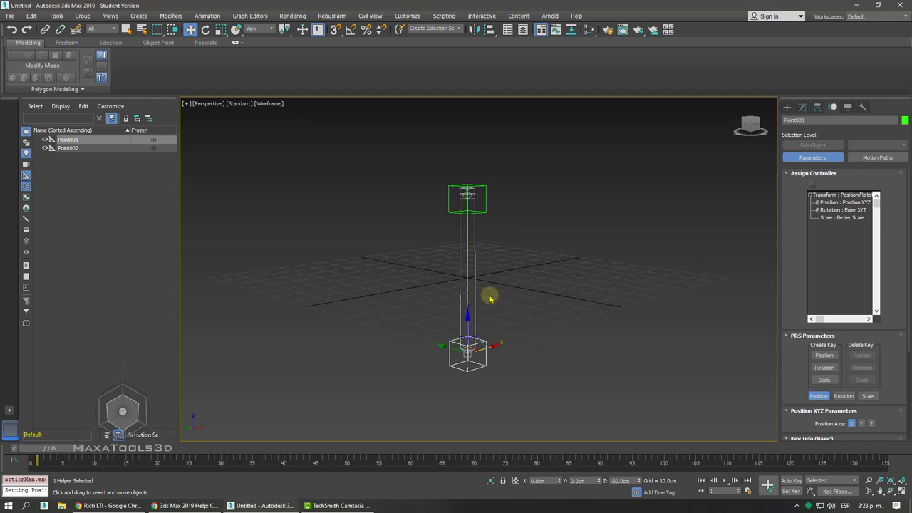
{"action": "left_click", "coordinate": [489, 297]}
{"action": "left_click", "coordinate": [482, 371]}
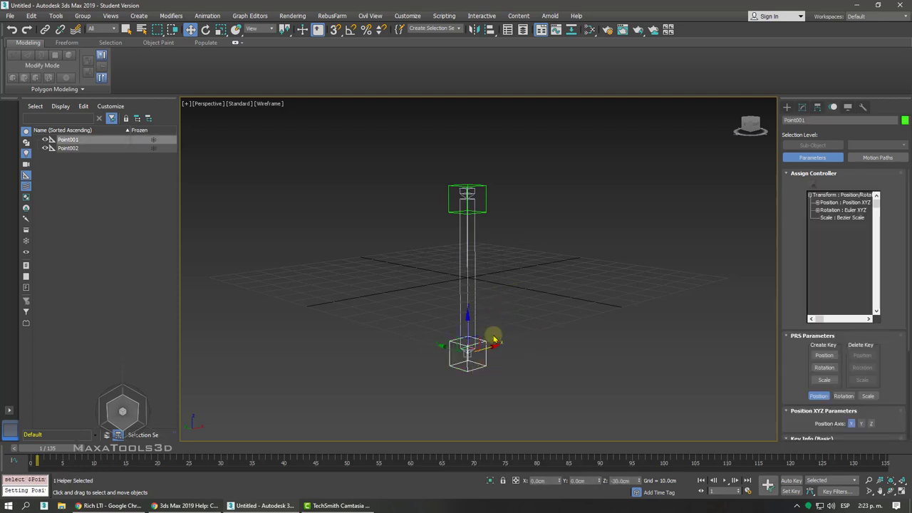
{"action": "left_click", "coordinate": [499, 301]}
{"action": "left_click", "coordinate": [468, 291]}
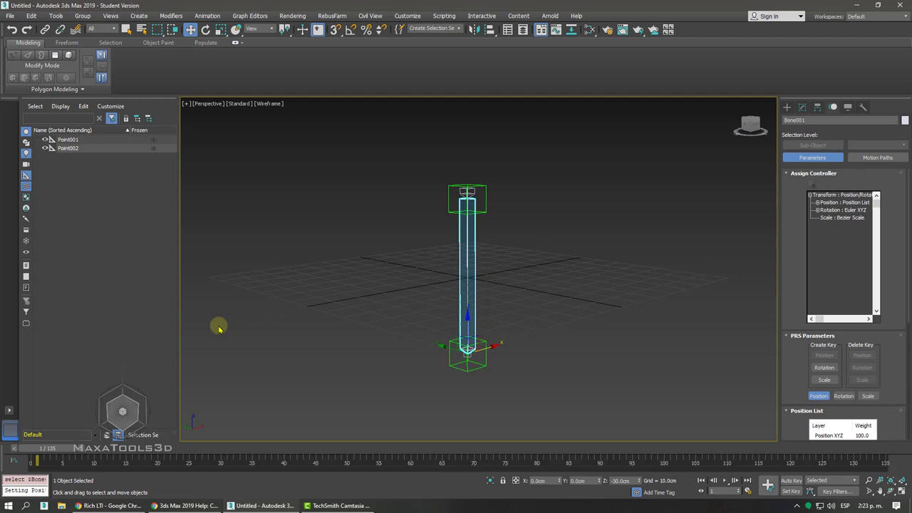
{"action": "key", "text": "z"}
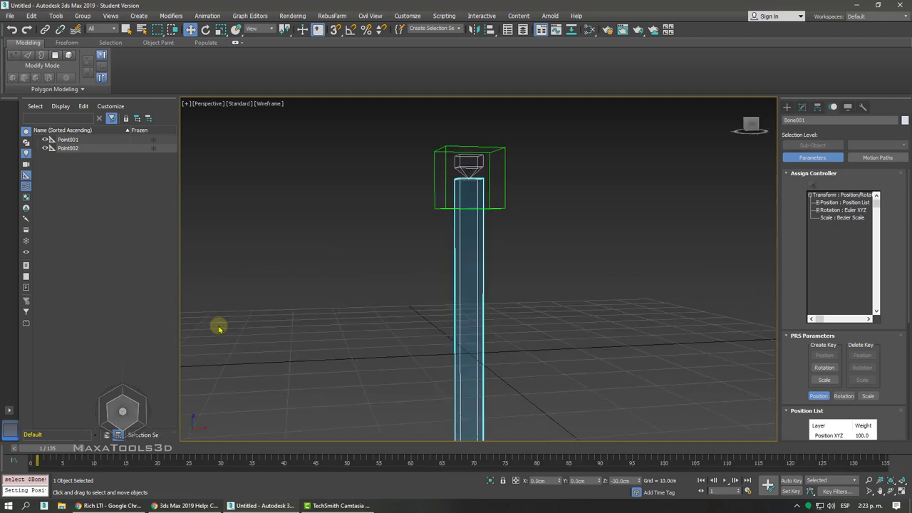
Show the Standard Primitives geometry types in the Create panel.
{"action": "left_click", "coordinate": [213, 16]}
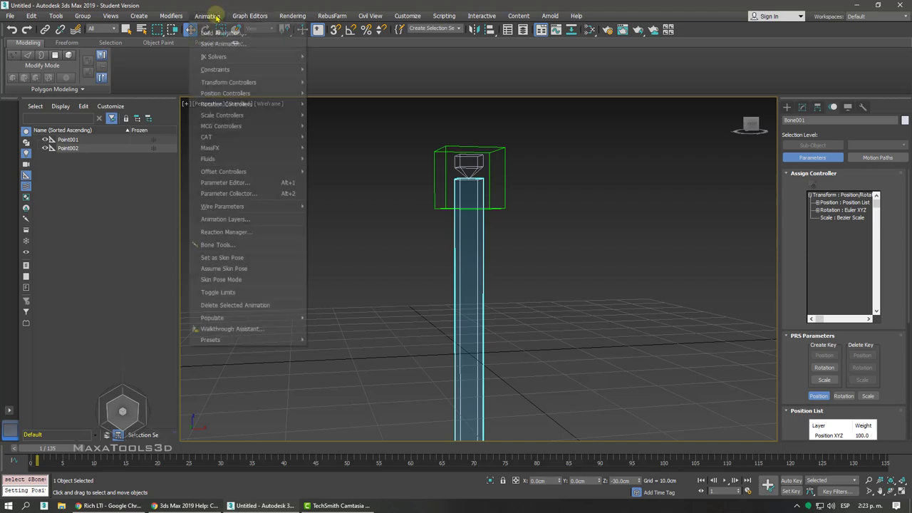
{"action": "left_click", "coordinate": [605, 258]}
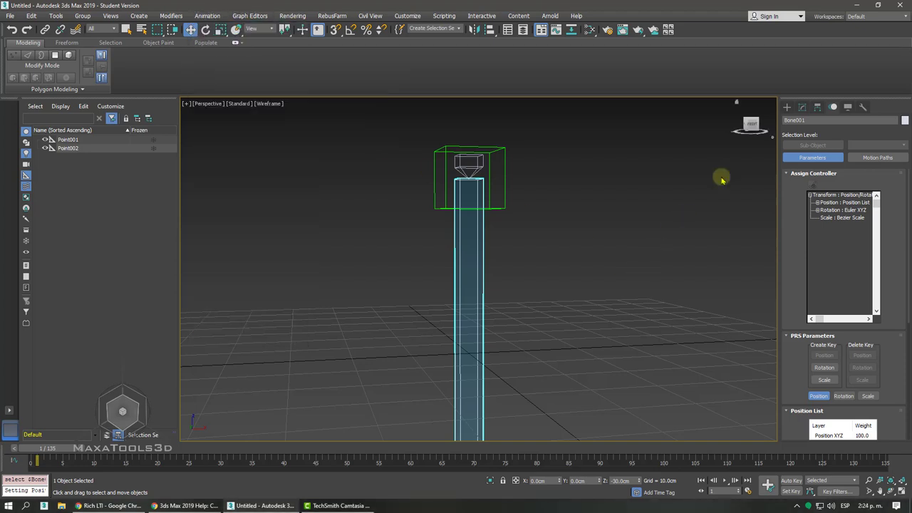
{"action": "left_click", "coordinate": [787, 107]}
{"action": "left_click", "coordinate": [787, 121]}
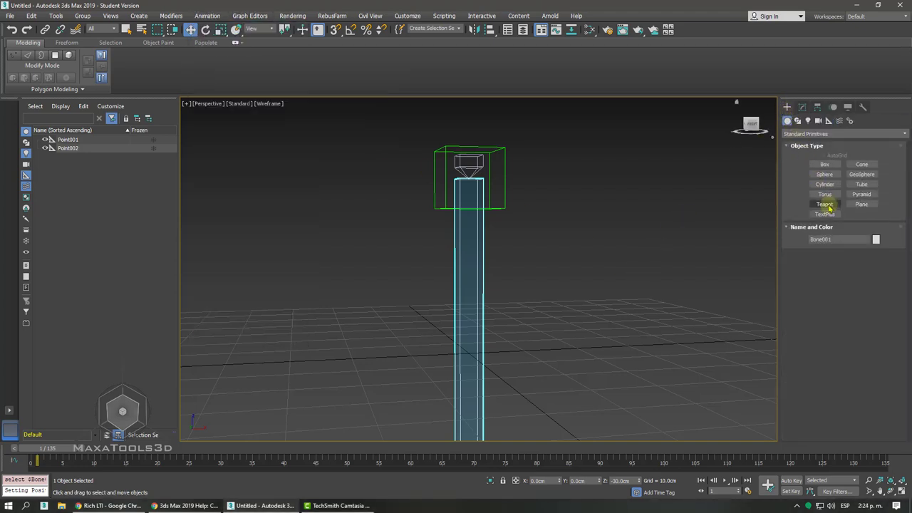
Draw a teapot beside the sphere and add a 'LOOK' text shape sized 17 cm.
{"action": "left_click", "coordinate": [824, 204]}
{"action": "middle_click_drag", "start_coordinate": [463, 271], "coordinate": [565, 271], "text": "alt"}
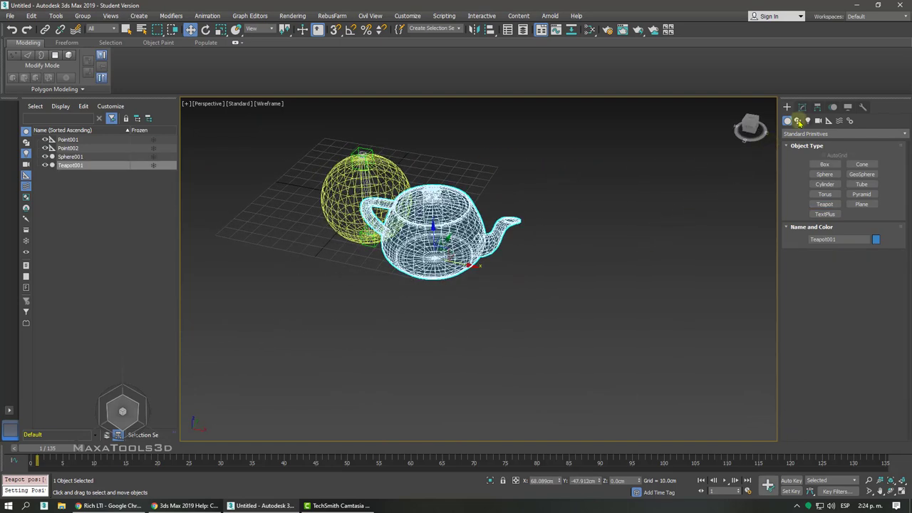
{"action": "left_click", "coordinate": [798, 121]}
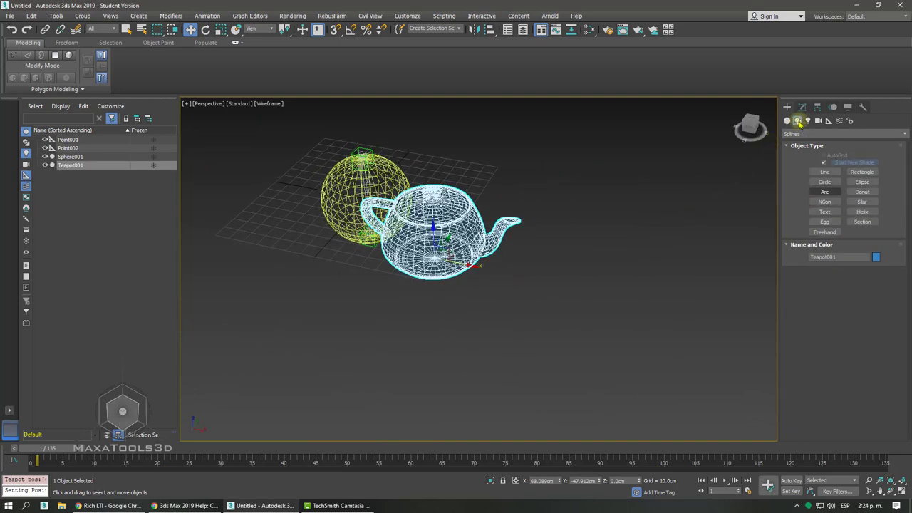
{"action": "left_click", "coordinate": [824, 212]}
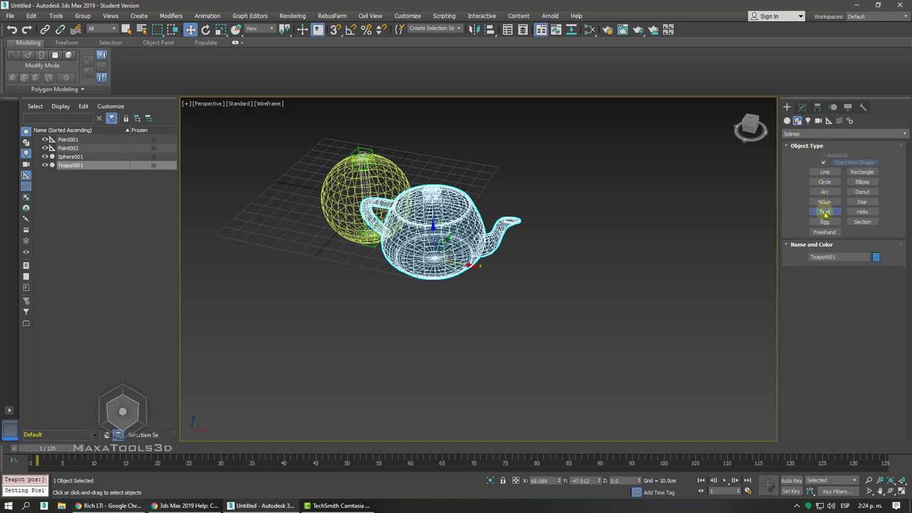
{"action": "key", "text": "l"}
{"action": "left_click", "coordinate": [543, 232]}
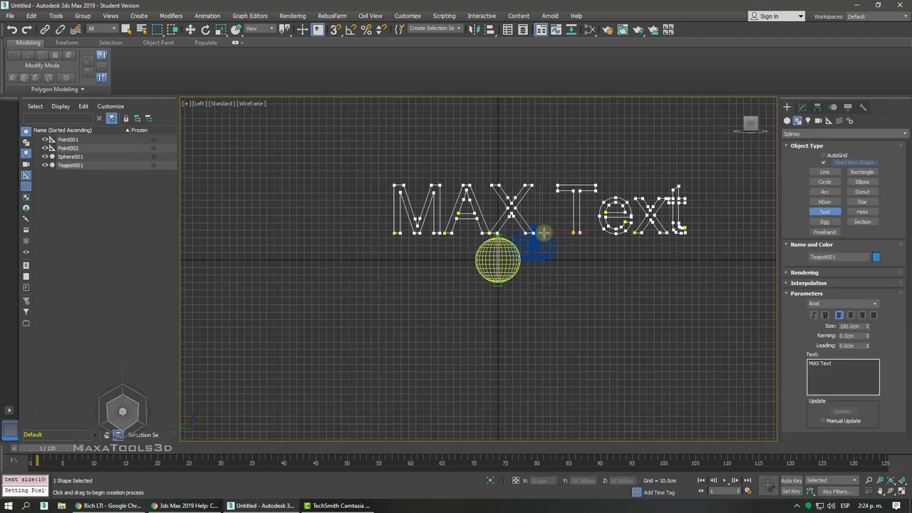
{"action": "right_click", "coordinate": [645, 233]}
{"action": "left_click", "coordinate": [802, 107]}
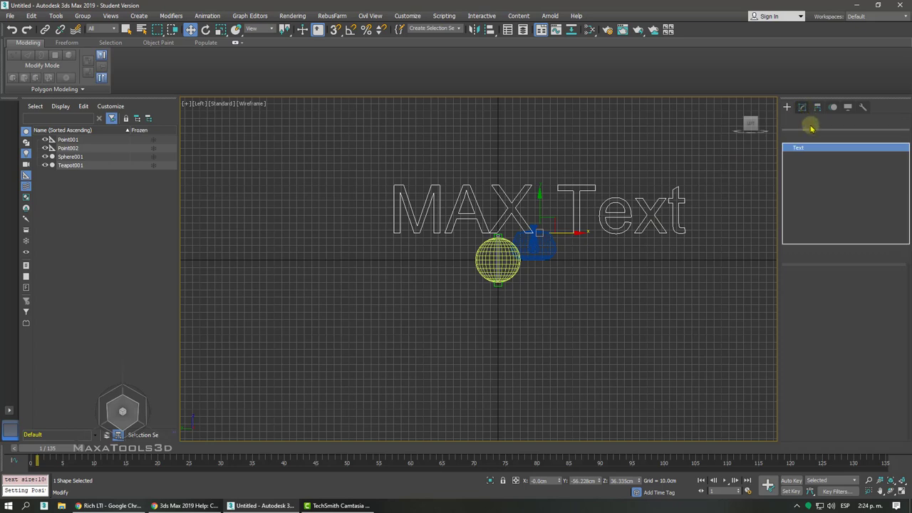
{"action": "double_click", "coordinate": [843, 366]}
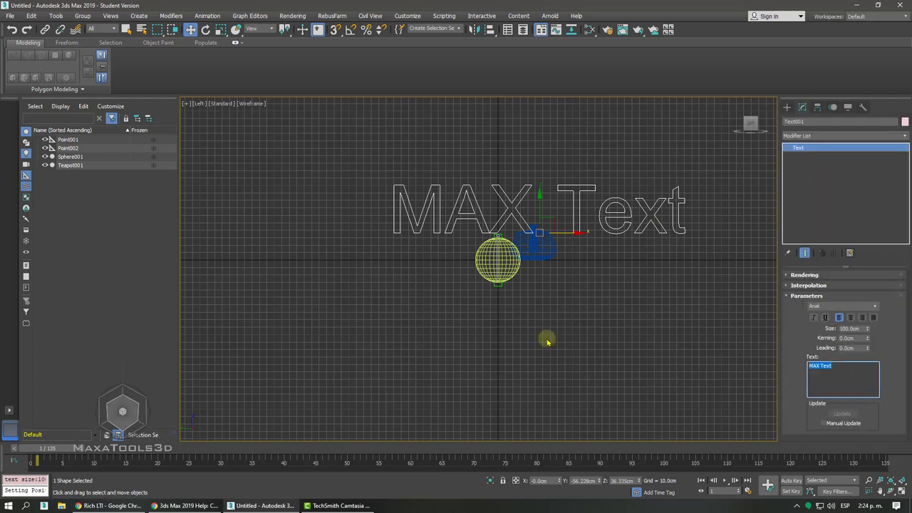
{"action": "type", "text": "lOOK"}
{"action": "key", "text": "Return"}
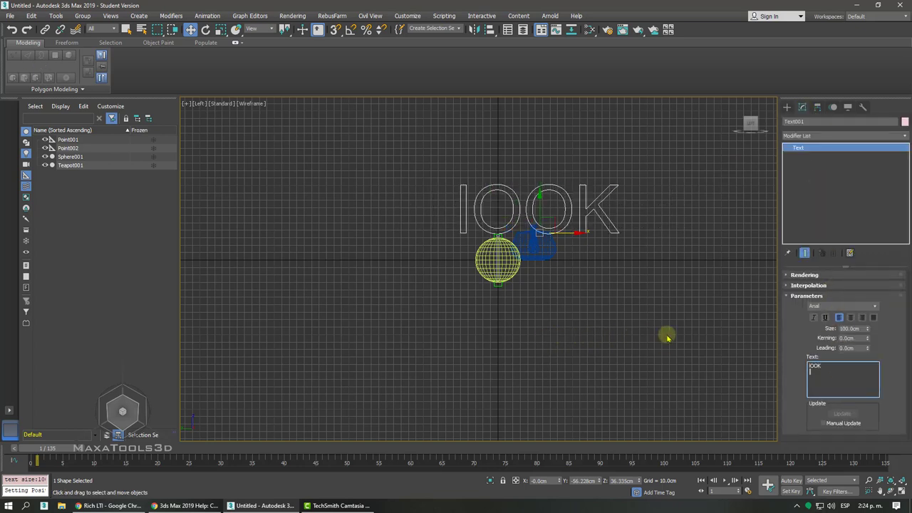
{"action": "left_click_drag", "start_coordinate": [867, 328], "coordinate": [848, 367]}
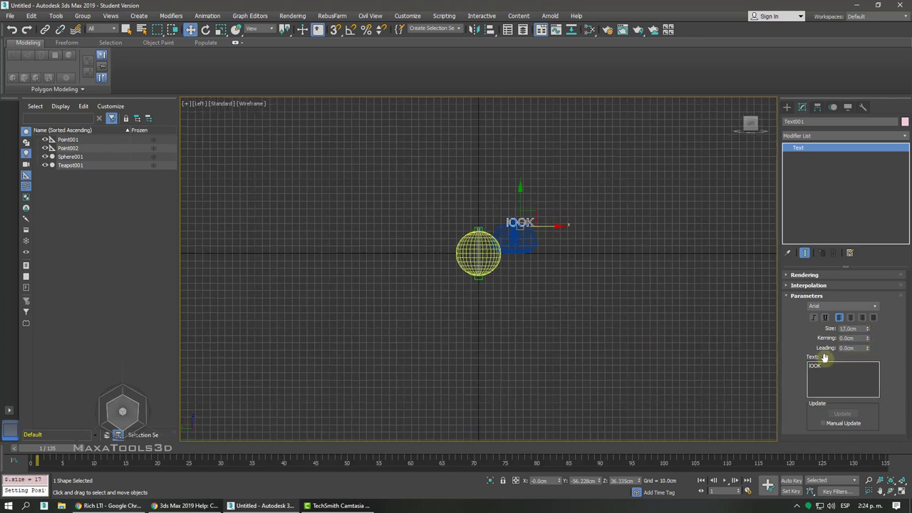
Return to the shaded Perspective view, select the teapot and bring up the Animation menu.
{"action": "key", "text": "p"}
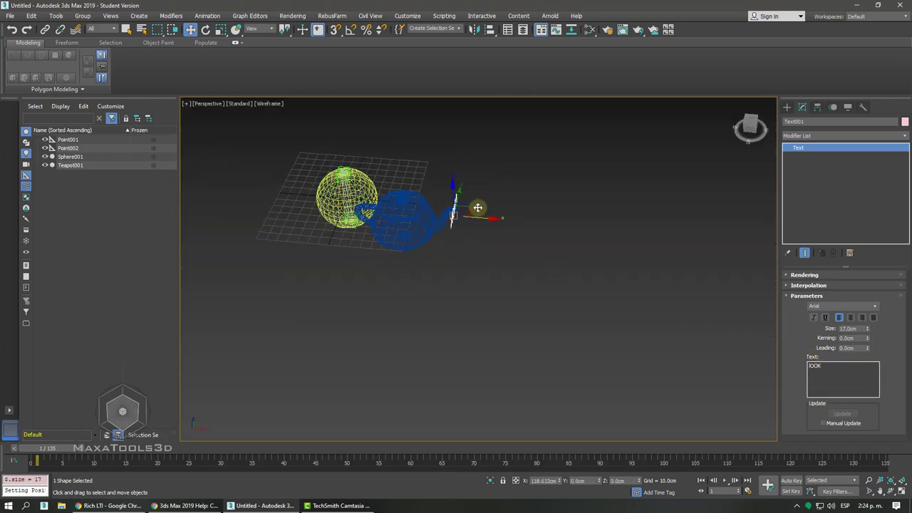
{"action": "scroll", "coordinate": [498, 228], "scroll_direction": "up", "scroll_amount": 6}
{"action": "key", "text": "F3"}
{"action": "left_click", "coordinate": [363, 209]}
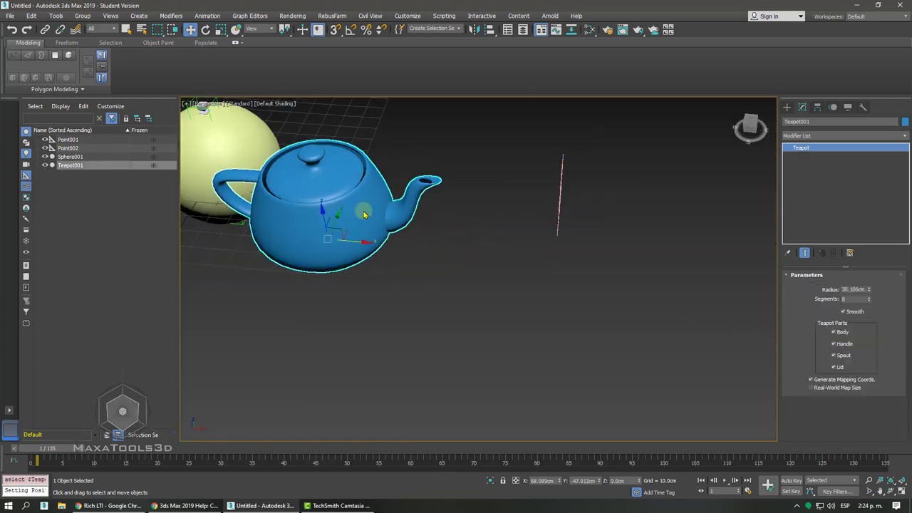
{"action": "middle_click_drag", "start_coordinate": [363, 210], "coordinate": [648, 185], "text": "alt"}
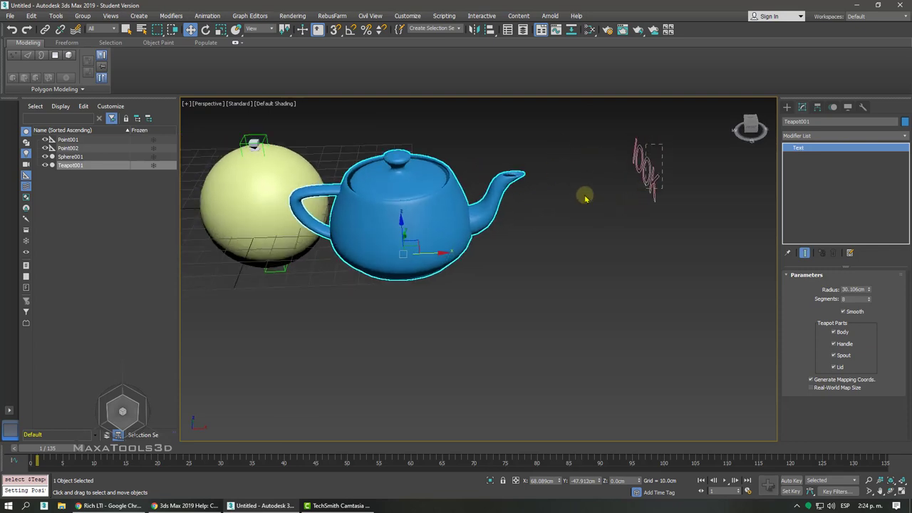
{"action": "left_click", "coordinate": [486, 227]}
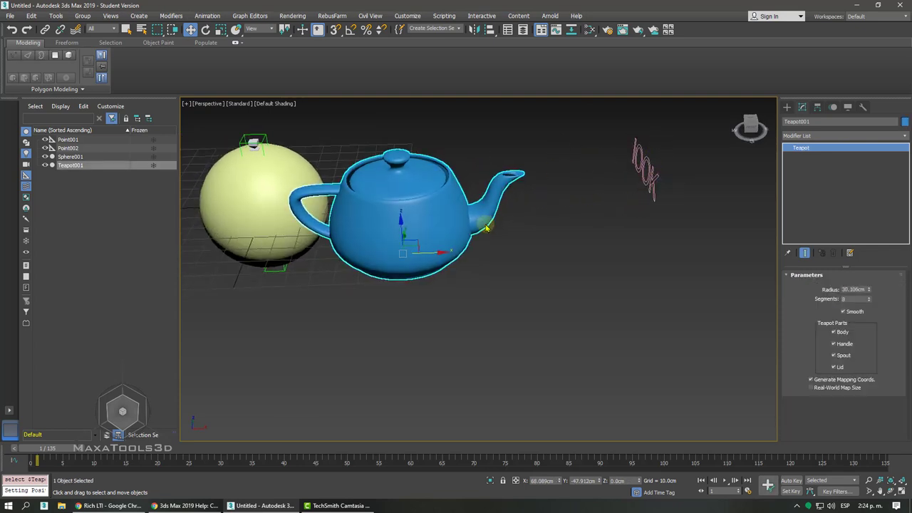
{"action": "left_click", "coordinate": [207, 16]}
{"action": "mouse_move", "coordinate": [215, 69]}
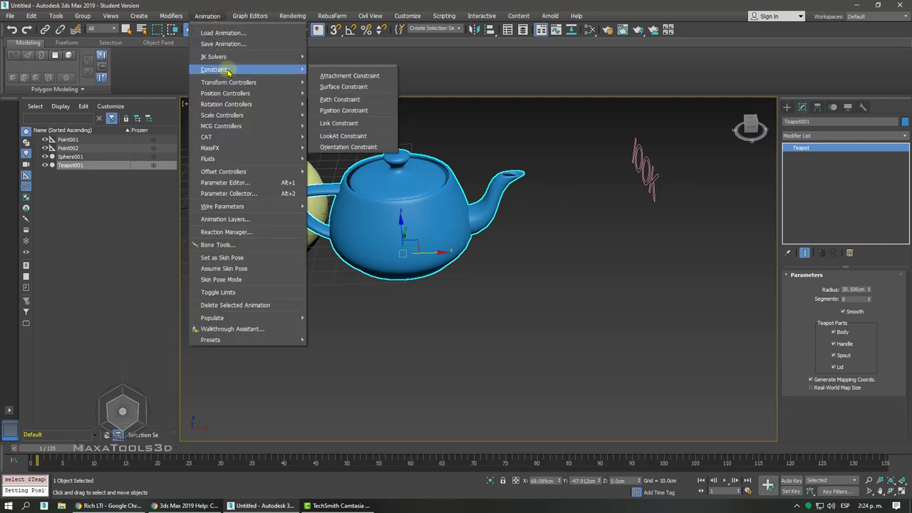
Apply a LookAt Constraint aiming the teapot at the LOOK text, then move the text to test.
{"action": "left_click", "coordinate": [342, 136]}
{"action": "left_click", "coordinate": [653, 176]}
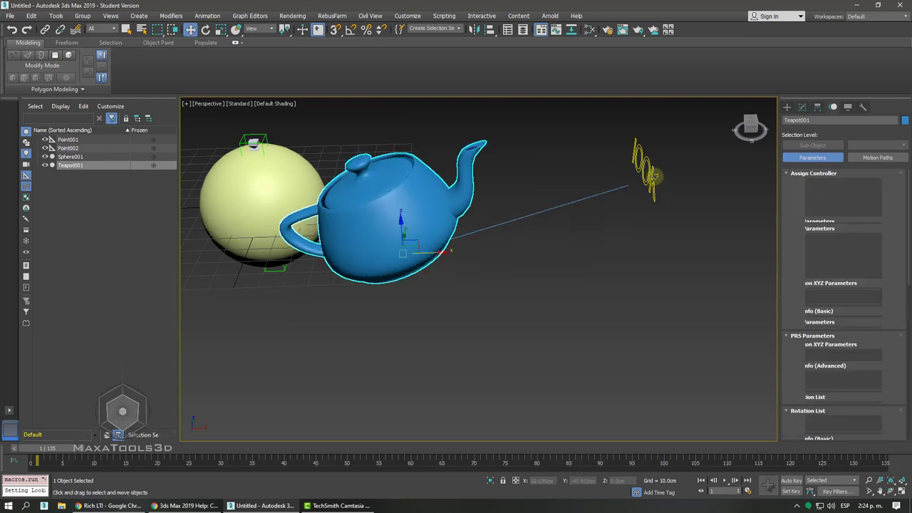
{"action": "left_click", "coordinate": [656, 213]}
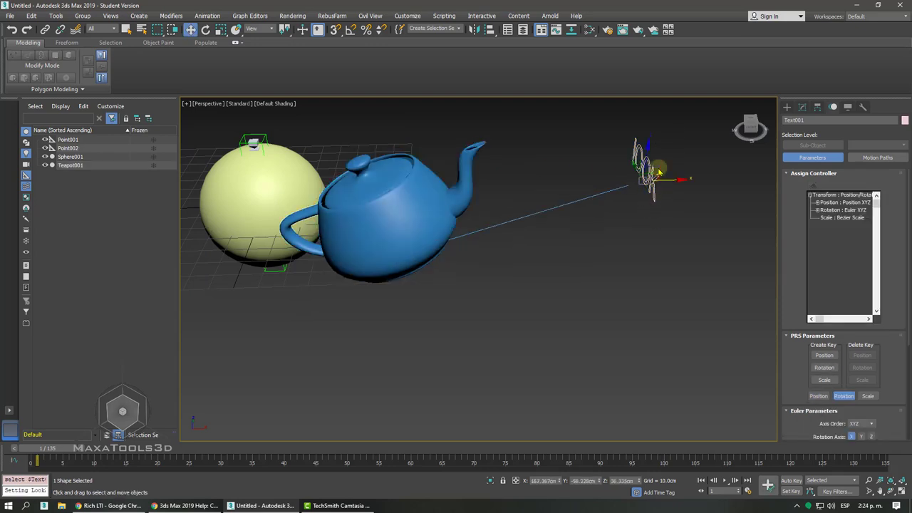
{"action": "mouse_move", "coordinate": [647, 177]}
{"action": "left_mouse_down"}
{"action": "mouse_move", "coordinate": [545, 315]}
{"action": "mouse_move", "coordinate": [566, 254]}
{"action": "mouse_move", "coordinate": [445, 246]}
{"action": "mouse_move", "coordinate": [346, 193]}
{"action": "mouse_move", "coordinate": [734, 234]}
{"action": "mouse_move", "coordinate": [682, 269]}
{"action": "left_mouse_up"}
{"action": "middle_click_drag", "start_coordinate": [682, 268], "coordinate": [723, 362], "text": "alt"}
Delete the teapot and text, leaving the view in wireframe.
{"action": "left_click_drag", "start_coordinate": [723, 362], "coordinate": [576, 218]}
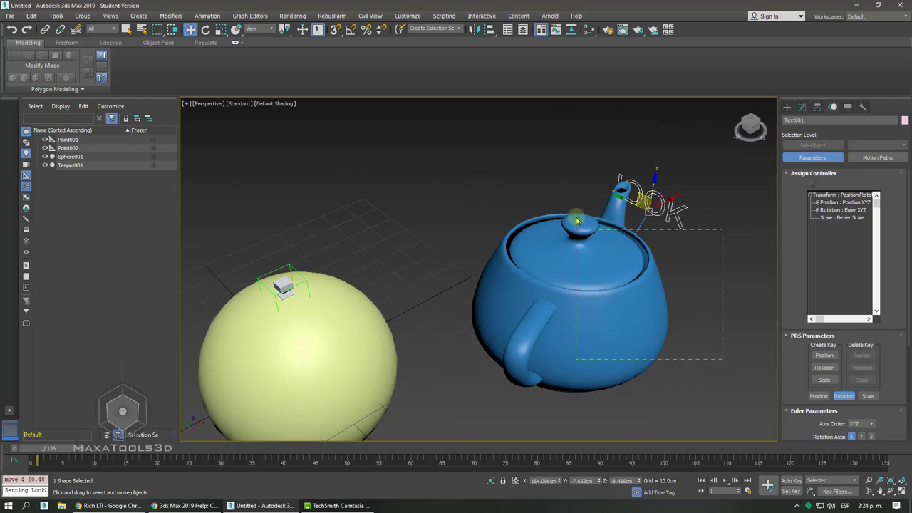
{"action": "key", "text": "Delete"}
{"action": "middle_click_drag", "start_coordinate": [578, 215], "coordinate": [567, 213], "text": "alt"}
{"action": "key", "text": "F3"}
Apply a LookAt Constraint from Bone001 to Point002, test by tilting it, then undo.
{"action": "middle_click_drag", "start_coordinate": [505, 198], "coordinate": [474, 198], "text": "alt"}
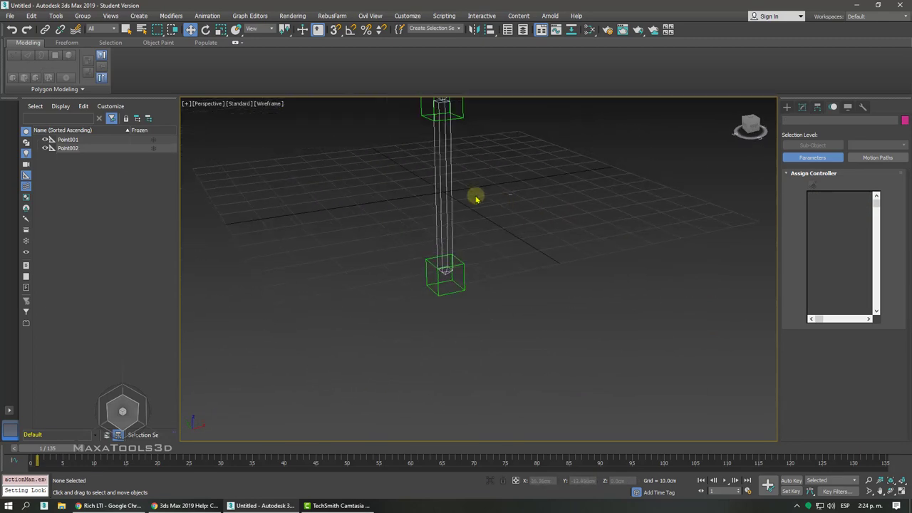
{"action": "left_click", "coordinate": [449, 198]}
{"action": "left_click", "coordinate": [208, 15]}
{"action": "mouse_move", "coordinate": [215, 69]}
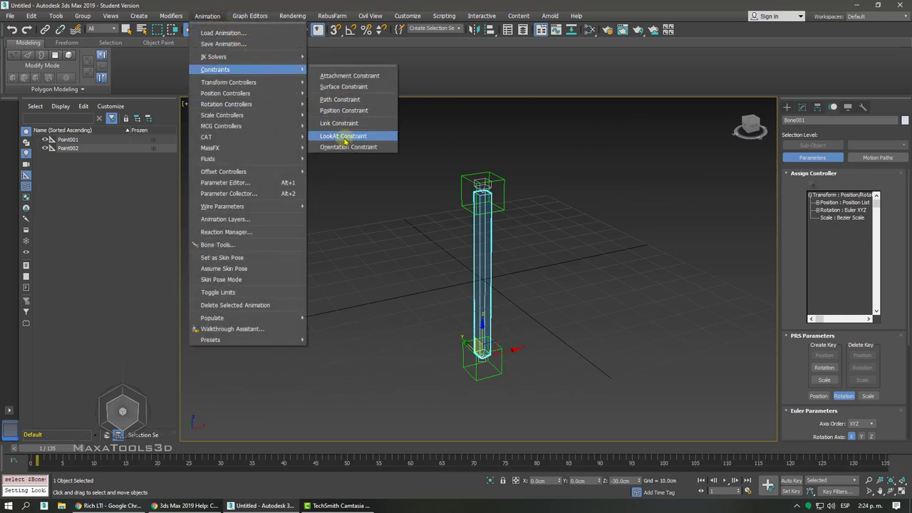
{"action": "left_click", "coordinate": [344, 135]}
{"action": "left_click", "coordinate": [502, 183]}
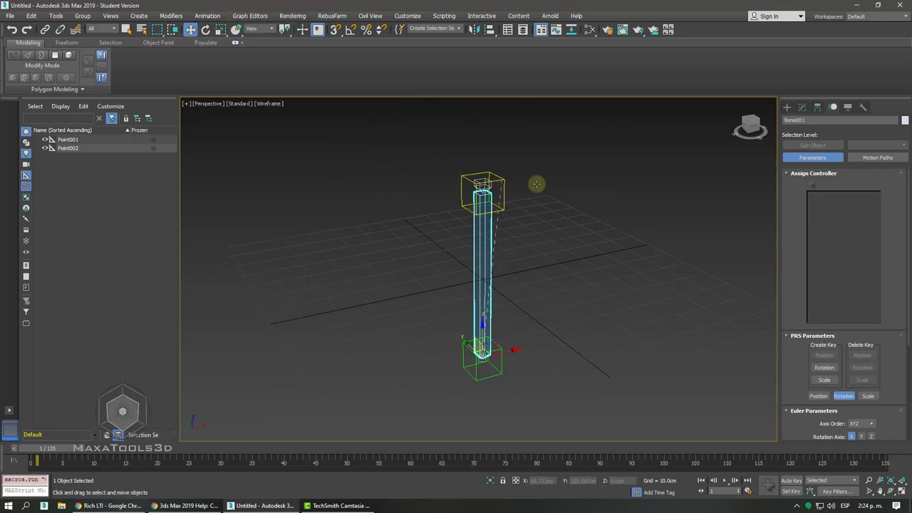
{"action": "scroll", "coordinate": [531, 181], "scroll_direction": "down", "scroll_amount": 3}
{"action": "left_click", "coordinate": [505, 165]}
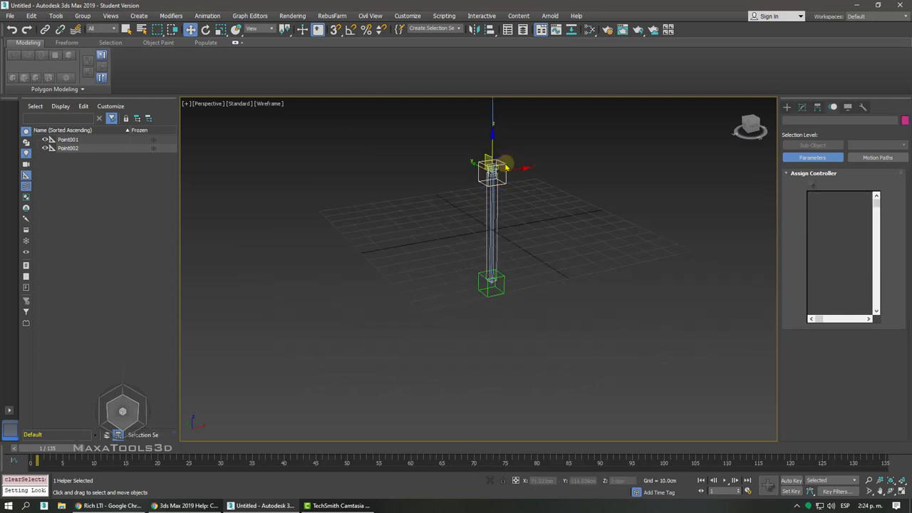
{"action": "mouse_move", "coordinate": [505, 166]}
{"action": "left_mouse_down"}
{"action": "mouse_move", "coordinate": [541, 183]}
{"action": "mouse_move", "coordinate": [507, 189]}
{"action": "mouse_move", "coordinate": [477, 155]}
{"action": "mouse_move", "coordinate": [534, 139]}
{"action": "left_mouse_up"}
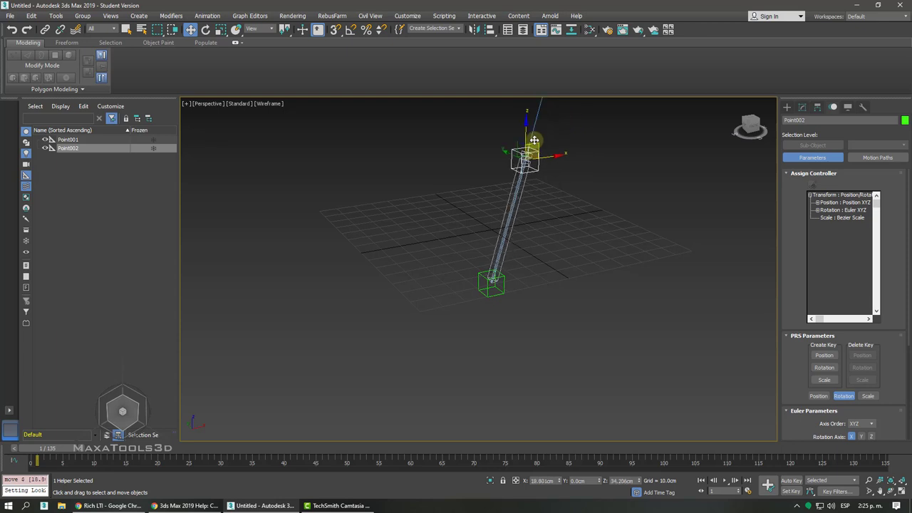
{"action": "key", "text": "ctrl+z"}
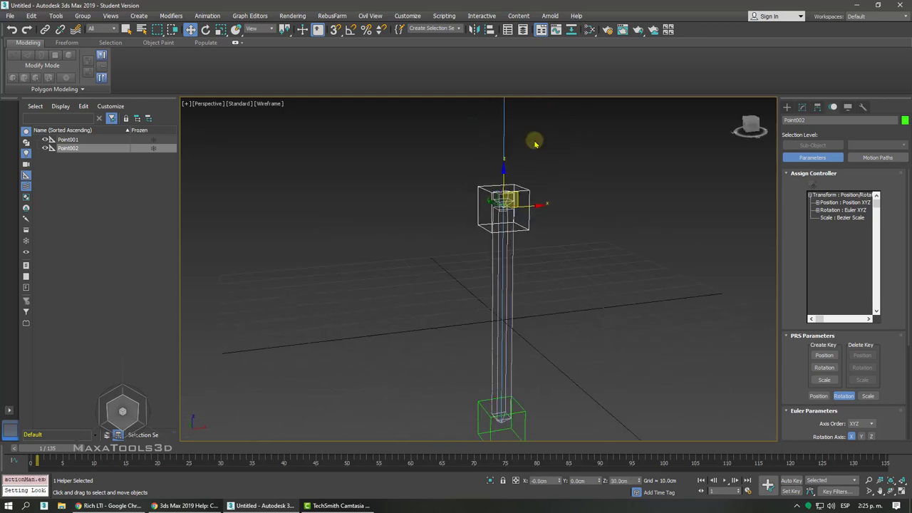
Toggle the LookAt constraint's absolute viewline length on and off in shaded view, then restore the sphere.
{"action": "key", "text": "F3"}
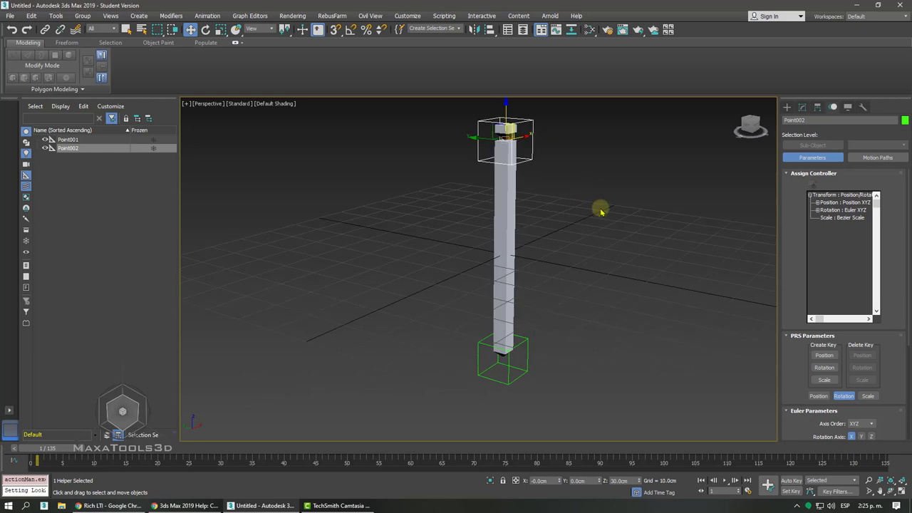
{"action": "left_click", "coordinate": [507, 250]}
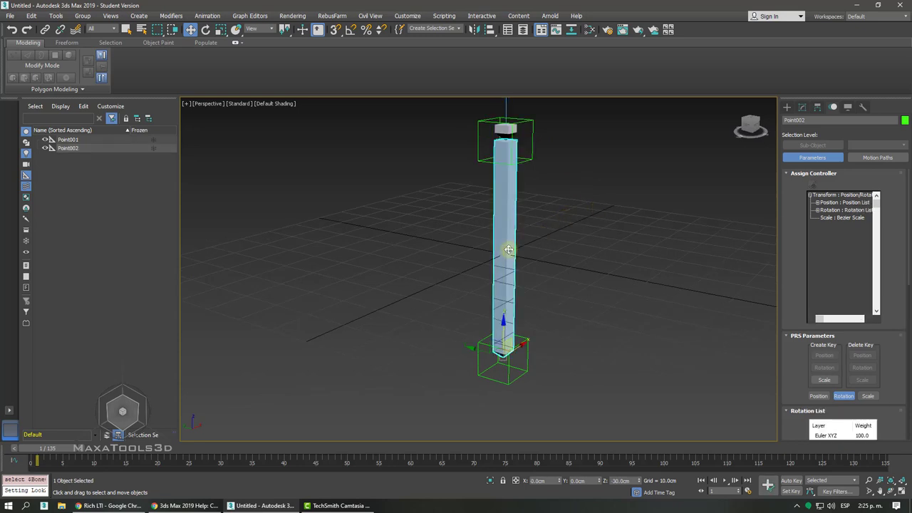
{"action": "left_click_drag", "start_coordinate": [798, 256], "coordinate": [804, 136]}
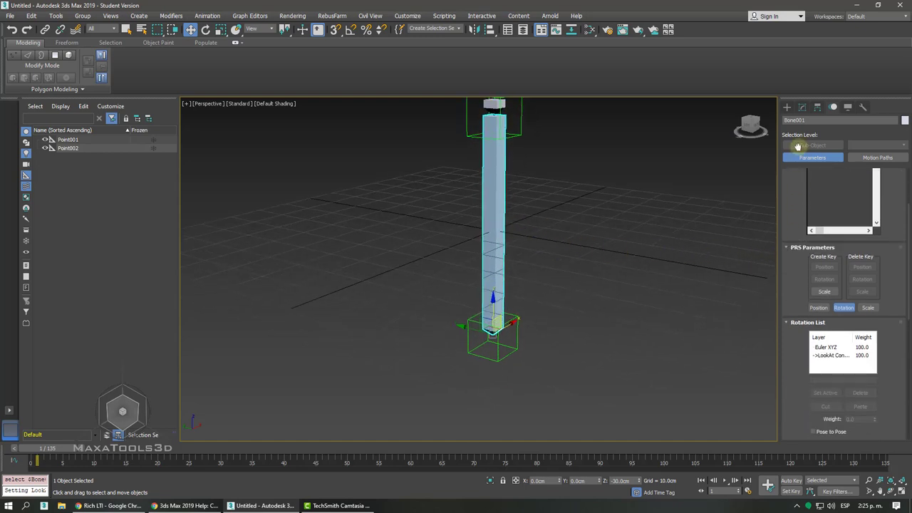
{"action": "left_click_drag", "start_coordinate": [797, 328], "coordinate": [808, 91]}
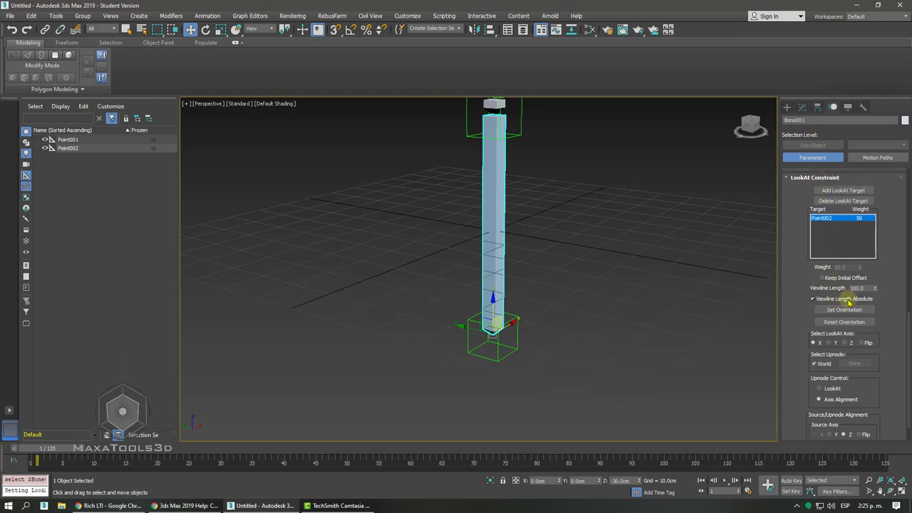
{"action": "left_click", "coordinate": [848, 299]}
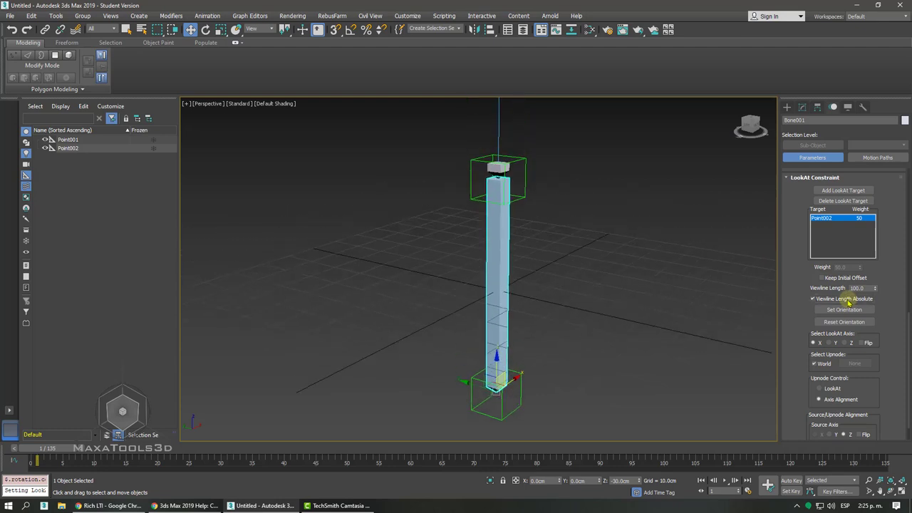
{"action": "left_click", "coordinate": [844, 304]}
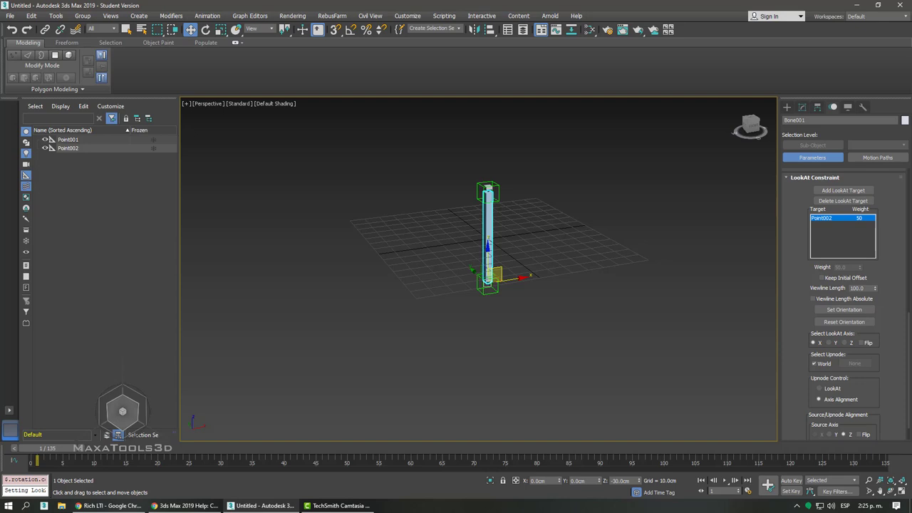
{"action": "left_click", "coordinate": [479, 234]}
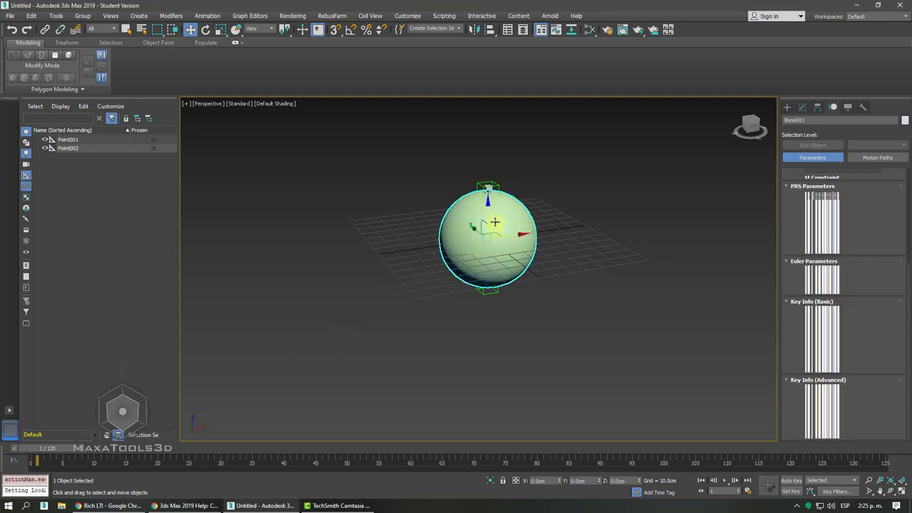
{"action": "left_click", "coordinate": [467, 276]}
Hide the sphere again and switch the view to wireframe around the bone and Point002.
{"action": "key", "text": "ctrl+z"}
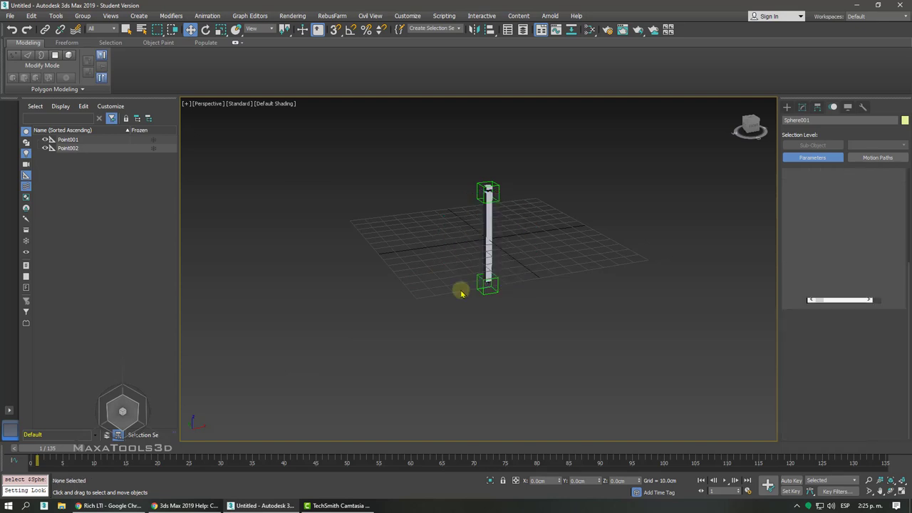
{"action": "left_click", "coordinate": [489, 237]}
{"action": "scroll", "coordinate": [387, 265], "scroll_direction": "up", "scroll_amount": 5}
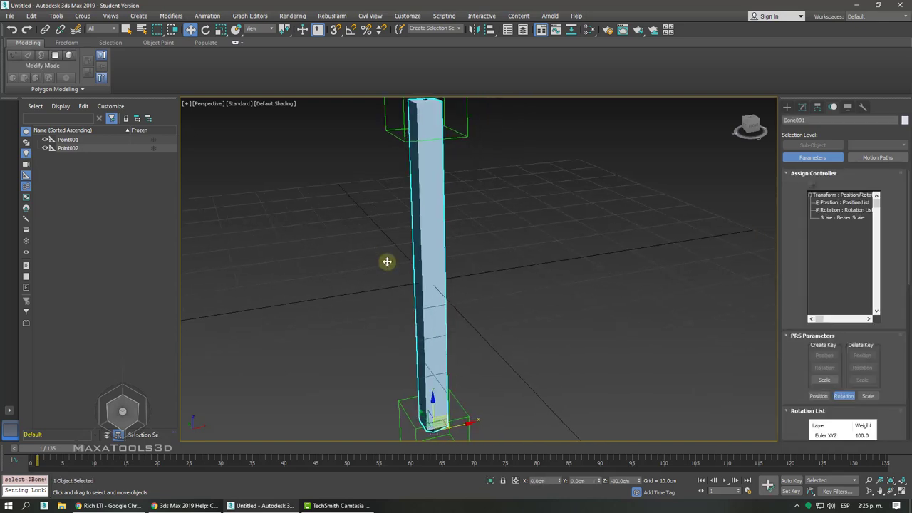
{"action": "scroll", "coordinate": [387, 261], "scroll_direction": "down", "scroll_amount": 4}
{"action": "scroll", "coordinate": [387, 261], "scroll_direction": "up", "scroll_amount": 2}
{"action": "middle_click_drag", "start_coordinate": [448, 160], "coordinate": [472, 119]}
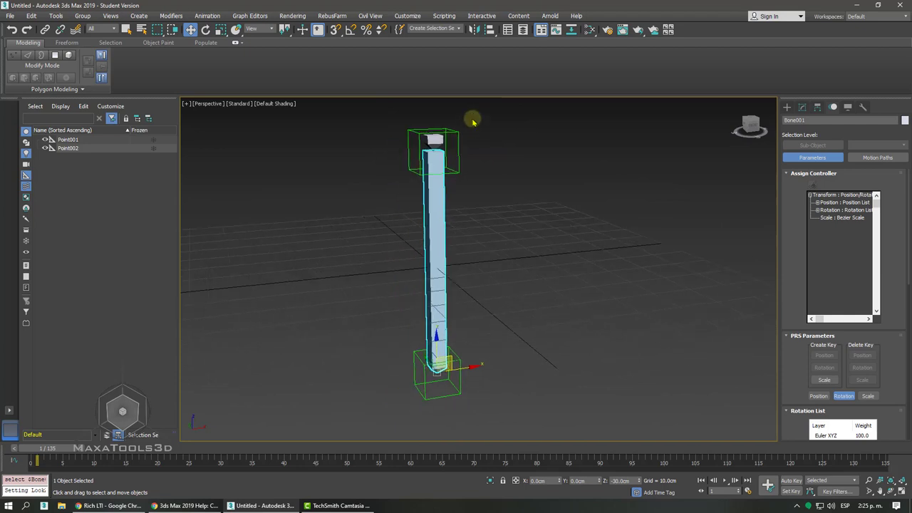
{"action": "left_click", "coordinate": [463, 129]}
{"action": "left_click", "coordinate": [458, 150]}
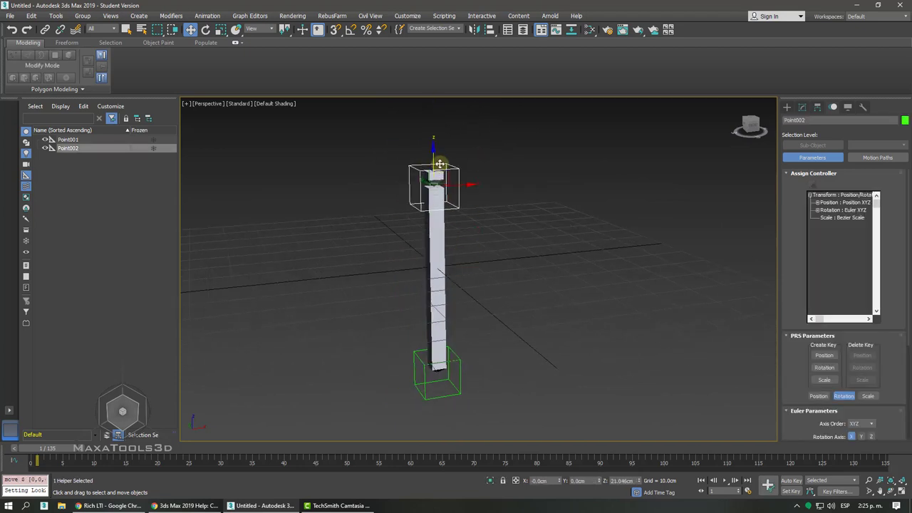
{"action": "key", "text": "F3"}
{"action": "middle_click_drag", "start_coordinate": [438, 151], "coordinate": [433, 131], "text": "alt"}
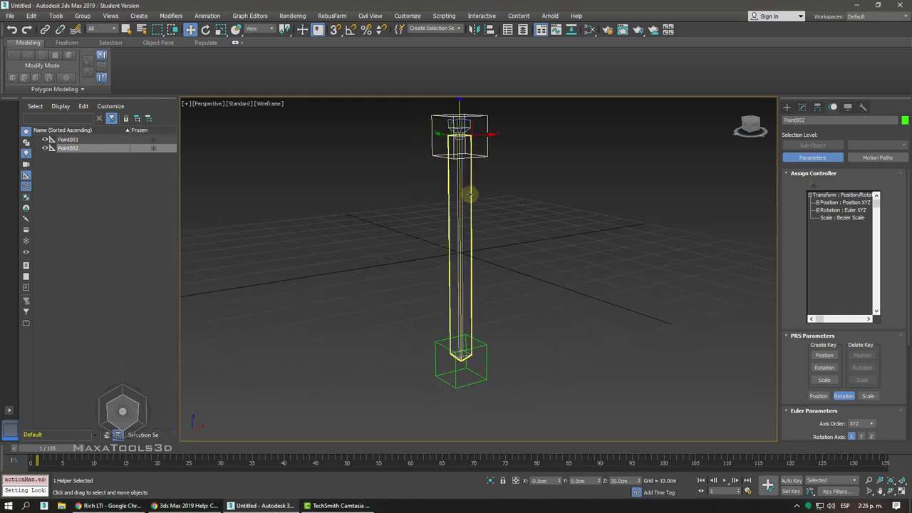
Try widening Bone001 to 14.84 cm, reset it to 4.0 cm, then bring up the Animation menu.
{"action": "left_click", "coordinate": [471, 196]}
{"action": "middle_click_drag", "start_coordinate": [472, 197], "coordinate": [516, 226], "text": "alt"}
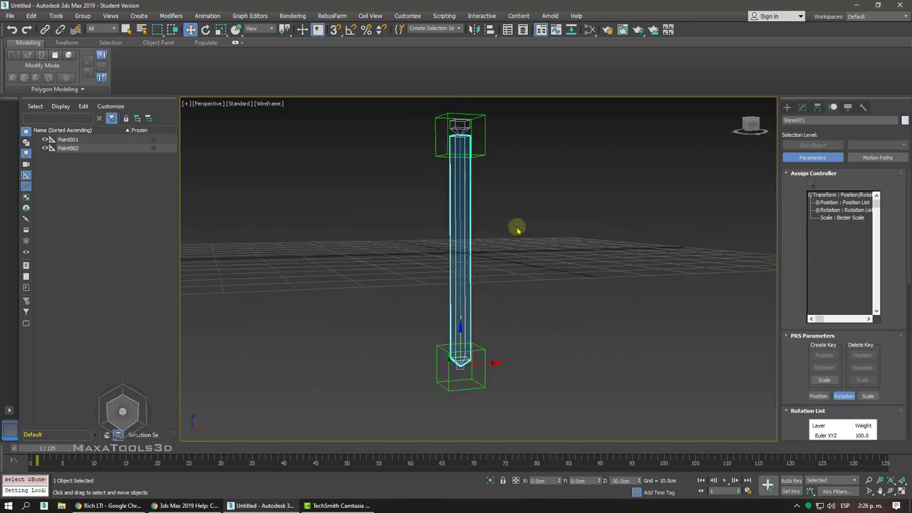
{"action": "left_click", "coordinate": [803, 107]}
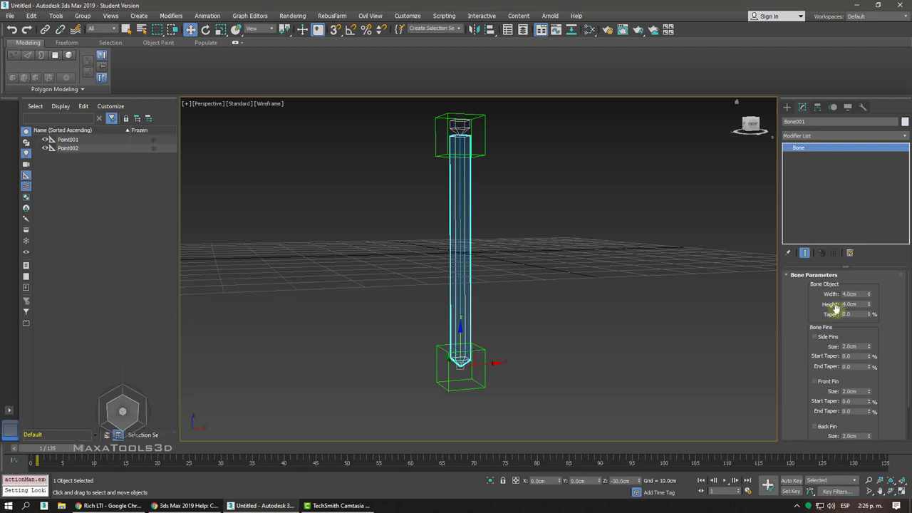
{"action": "left_click_drag", "start_coordinate": [869, 294], "coordinate": [858, 249]}
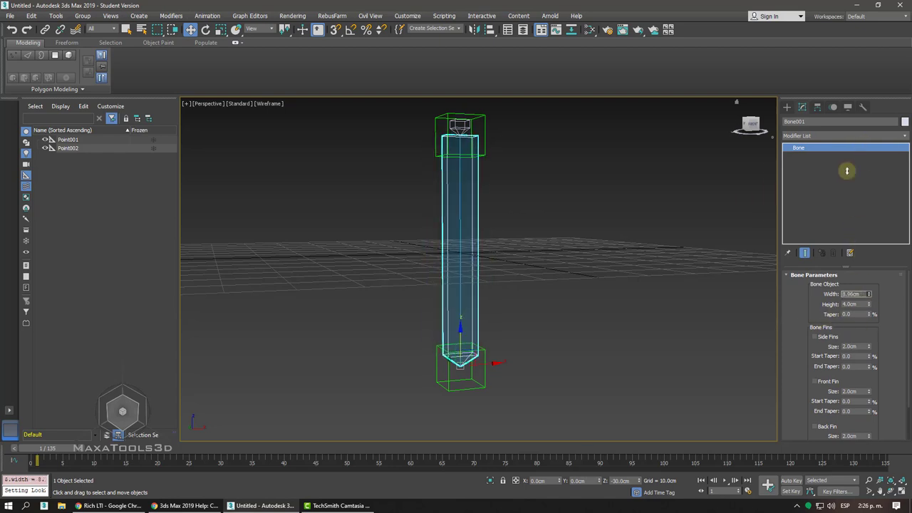
{"action": "left_click_drag", "start_coordinate": [866, 299], "coordinate": [867, 308]}
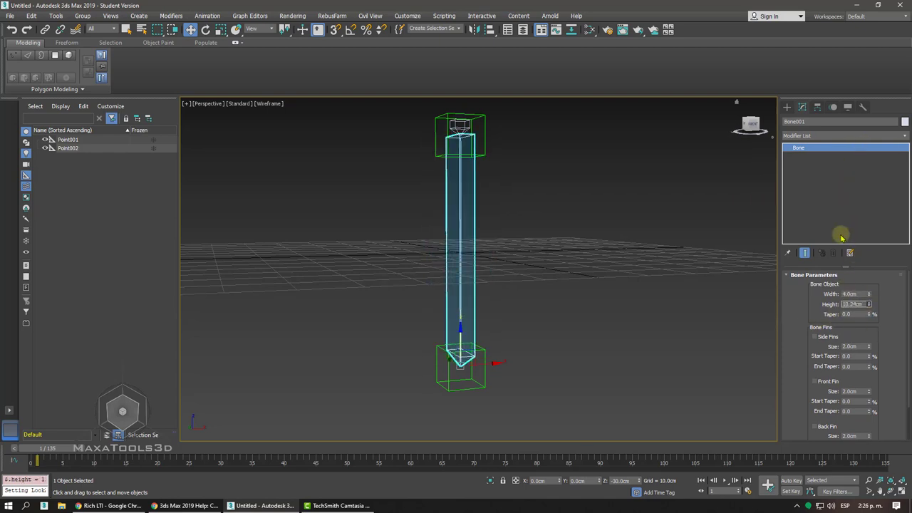
{"action": "middle_click_drag", "start_coordinate": [538, 220], "coordinate": [538, 220], "text": "alt"}
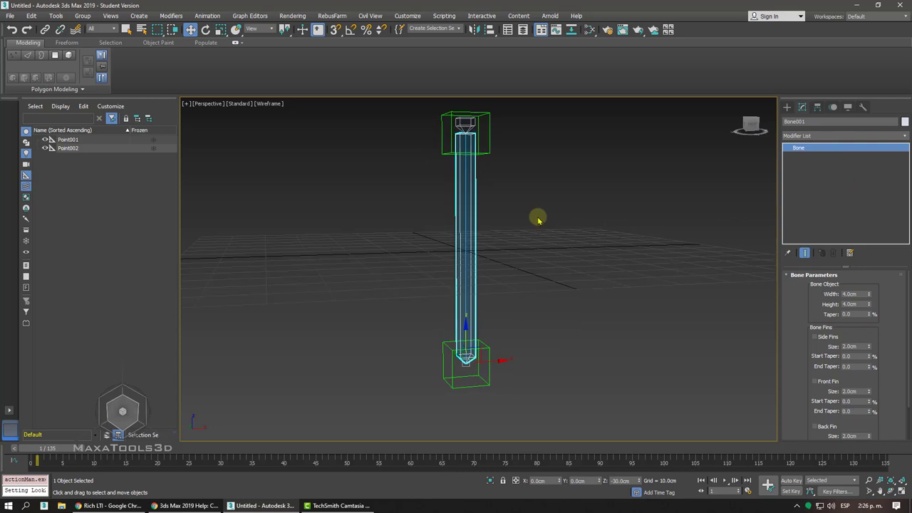
{"action": "left_click", "coordinate": [207, 16]}
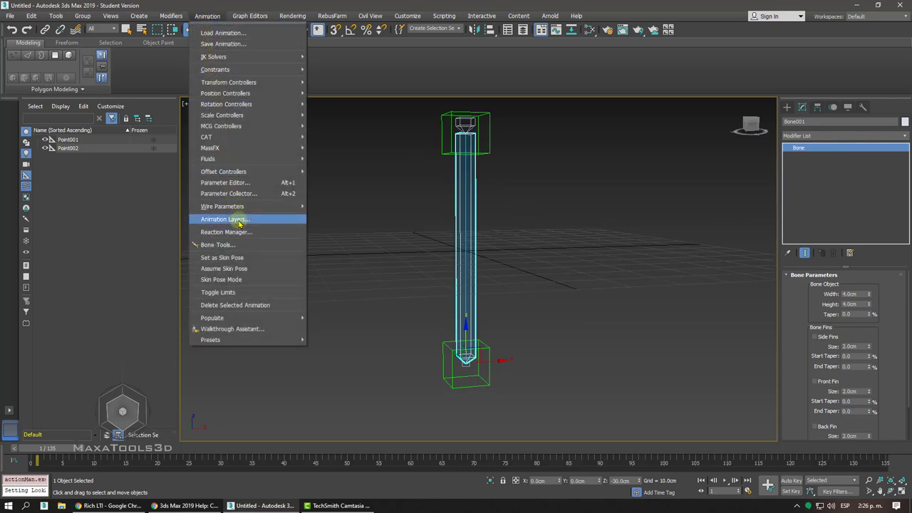
Bring up the Bone Tools window and turn off Freeze Length for the bone.
{"action": "left_click", "coordinate": [241, 245]}
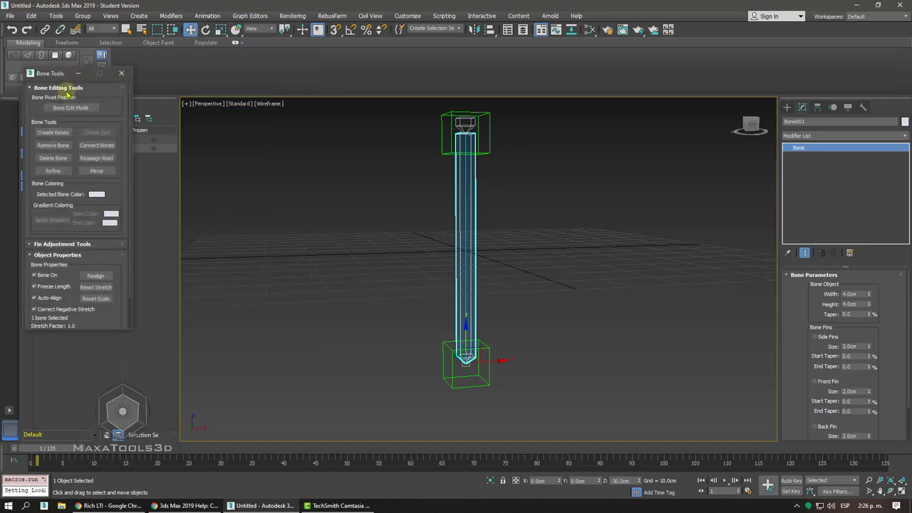
{"action": "left_click_drag", "start_coordinate": [72, 78], "coordinate": [591, 91]}
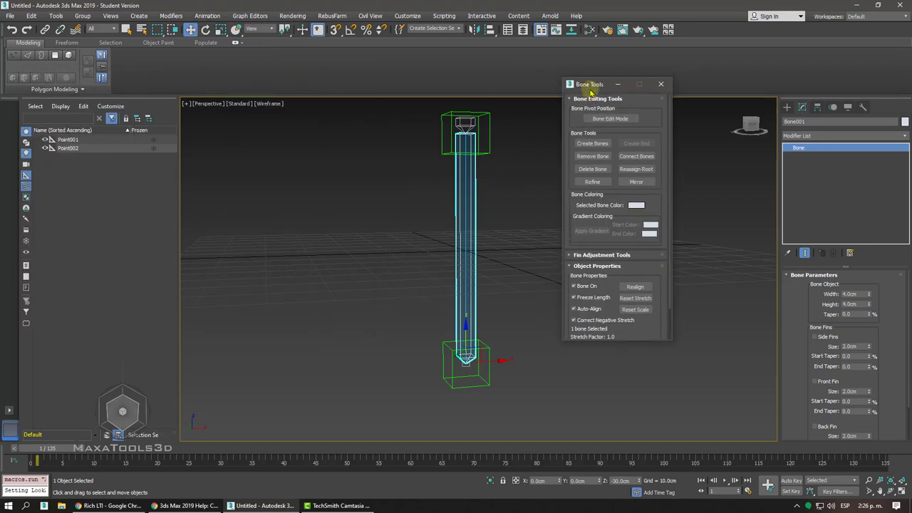
{"action": "left_click", "coordinate": [786, 107]}
{"action": "left_click", "coordinate": [850, 121]}
{"action": "left_click", "coordinate": [851, 122]}
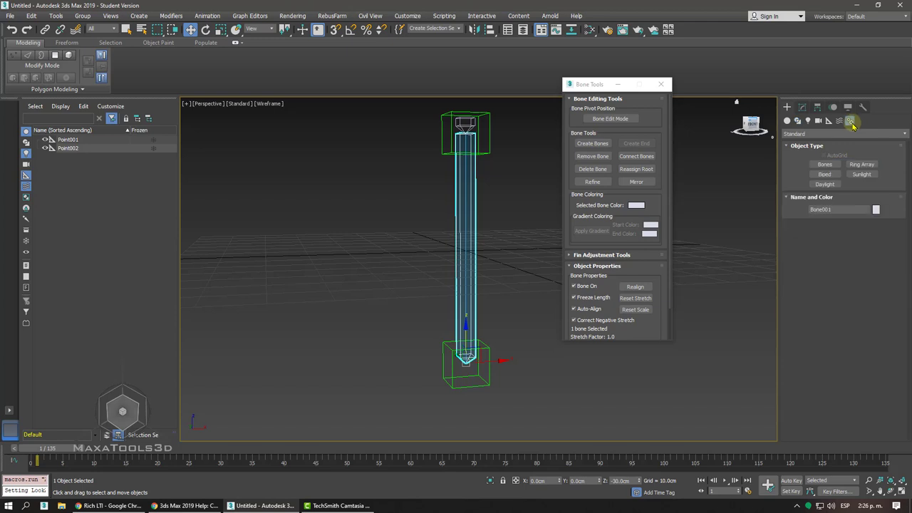
{"action": "left_click", "coordinate": [590, 143]}
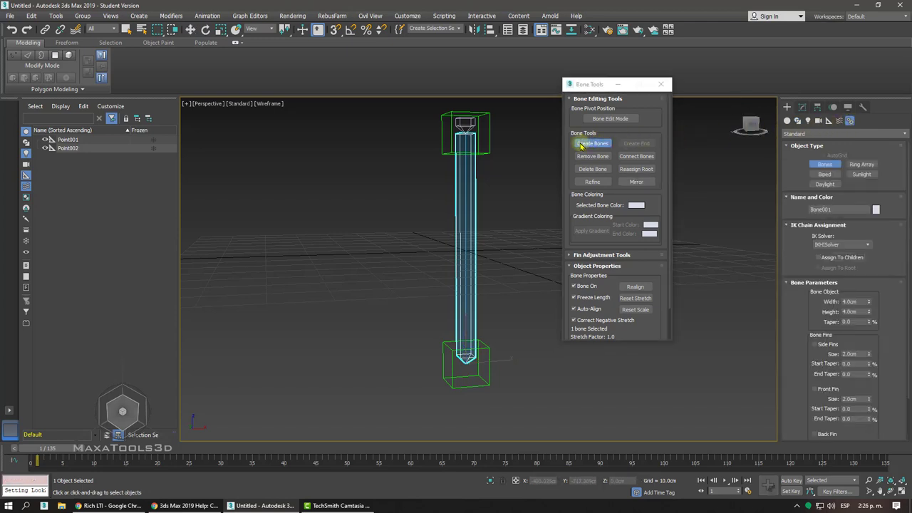
{"action": "left_click", "coordinate": [581, 145]}
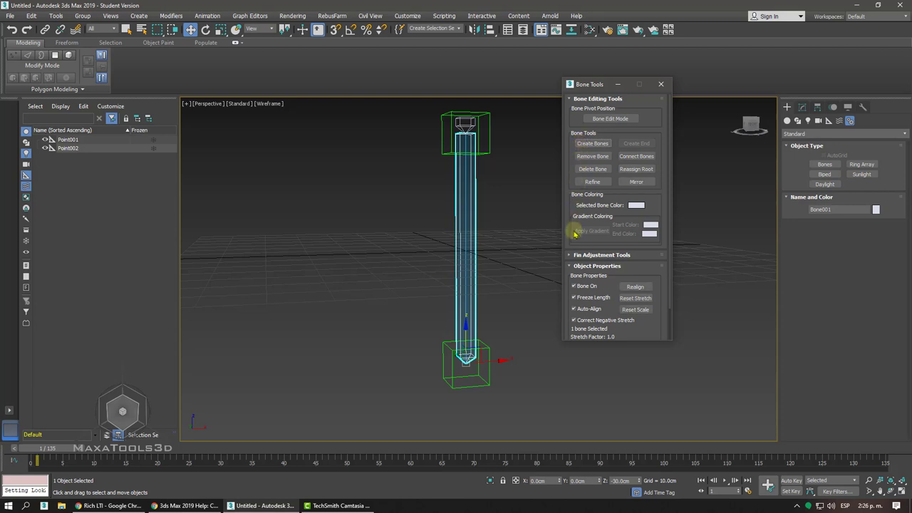
{"action": "left_click_drag", "start_coordinate": [570, 237], "coordinate": [560, 149]}
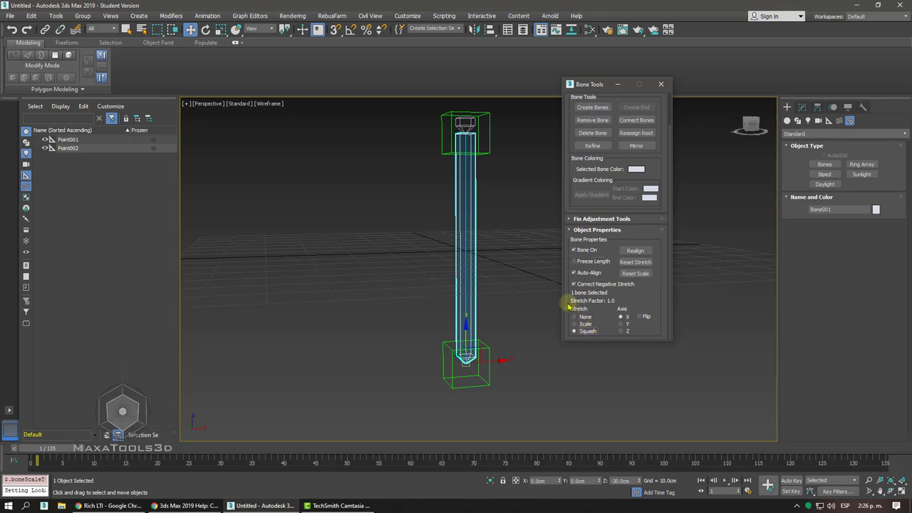
Move Point002 to Z 30 cm to stretch the bone, then close Bone Tools in shaded view.
{"action": "left_click", "coordinate": [491, 210]}
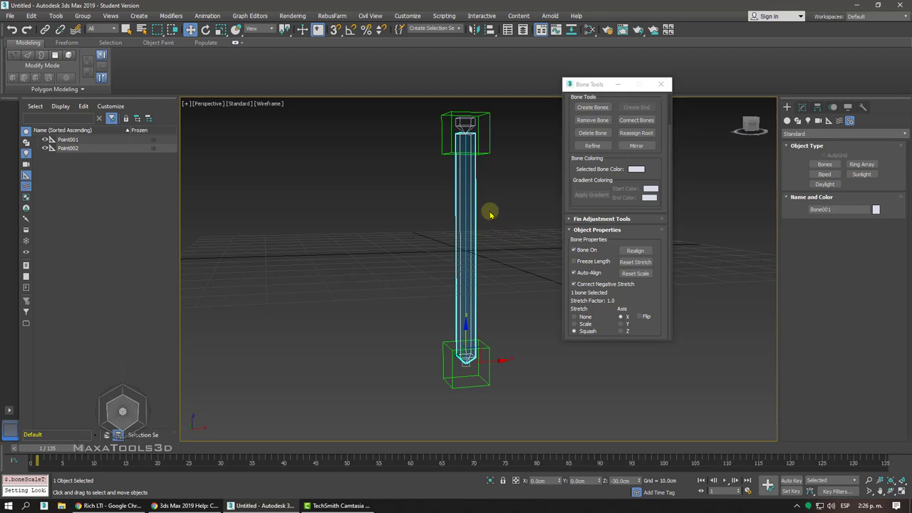
{"action": "left_click", "coordinate": [489, 132]}
{"action": "mouse_move", "coordinate": [489, 132]}
{"action": "left_mouse_down"}
{"action": "mouse_move", "coordinate": [485, 255]}
{"action": "mouse_move", "coordinate": [470, 283]}
{"action": "mouse_move", "coordinate": [450, 165]}
{"action": "mouse_move", "coordinate": [501, 183]}
{"action": "left_mouse_up"}
{"action": "key", "text": "F3"}
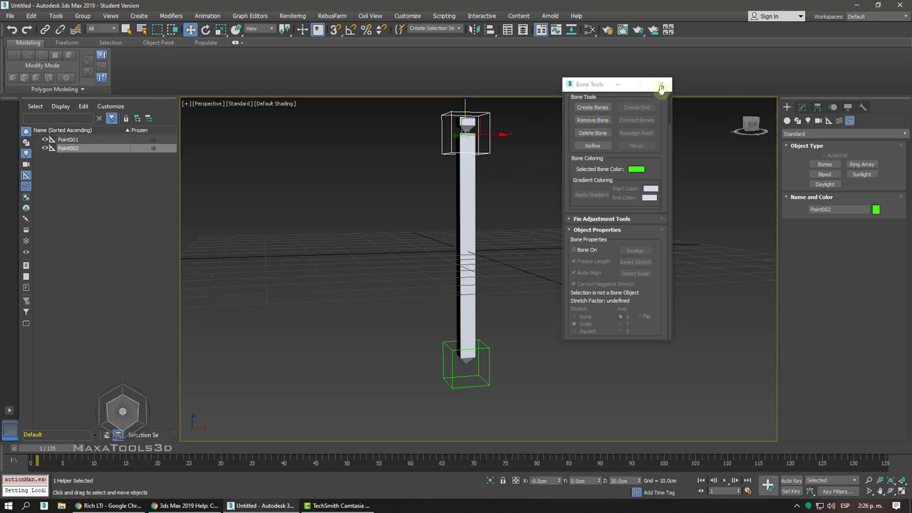
{"action": "left_click", "coordinate": [661, 84]}
{"action": "left_click", "coordinate": [636, 157]}
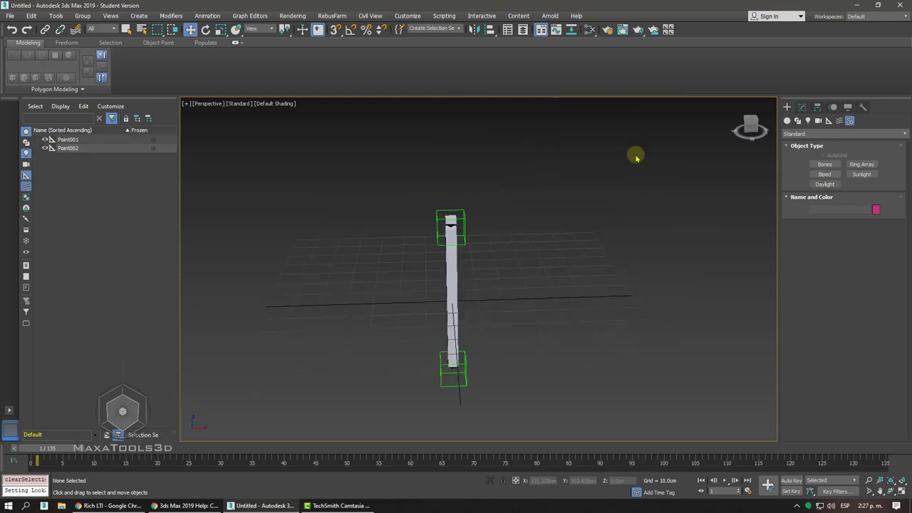
Draw a circle around the bone's base and zero its X and Y position.
{"action": "left_click", "coordinate": [797, 122]}
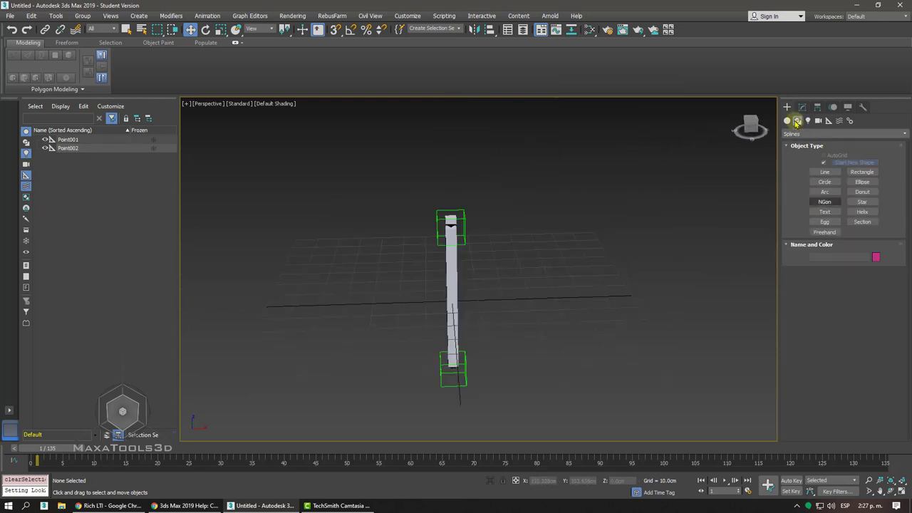
{"action": "left_click", "coordinate": [824, 183]}
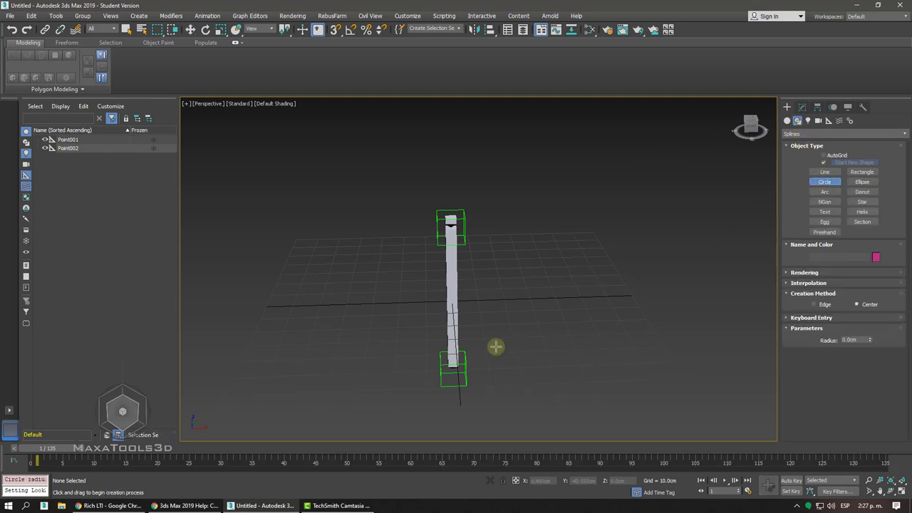
{"action": "left_click_drag", "start_coordinate": [489, 349], "coordinate": [495, 307]}
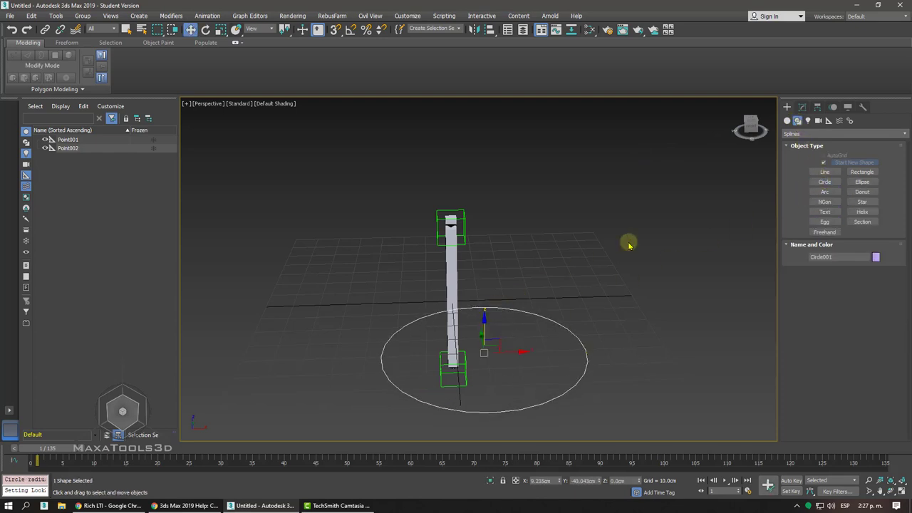
{"action": "right_click", "coordinate": [559, 481]}
{"action": "right_click", "coordinate": [599, 481]}
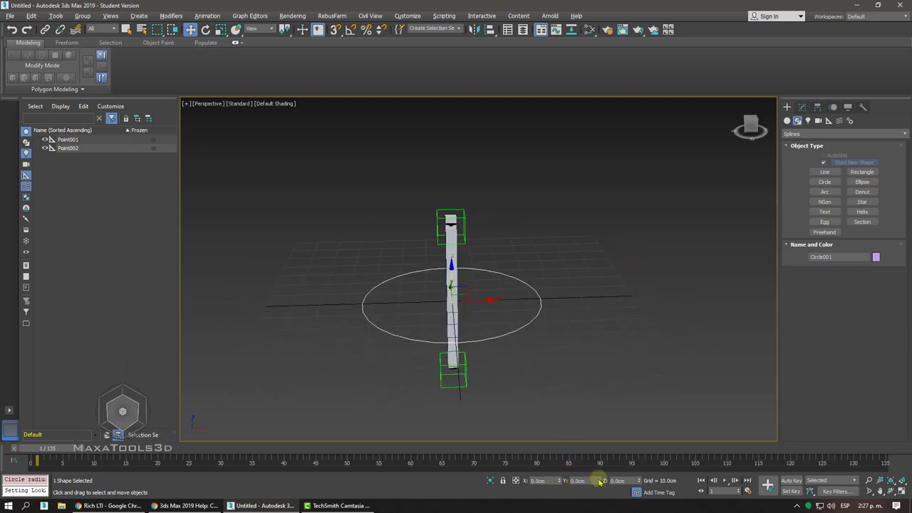
Set the circle's radius to 50 cm, after first trying 80 cm.
{"action": "left_click", "coordinate": [802, 108]}
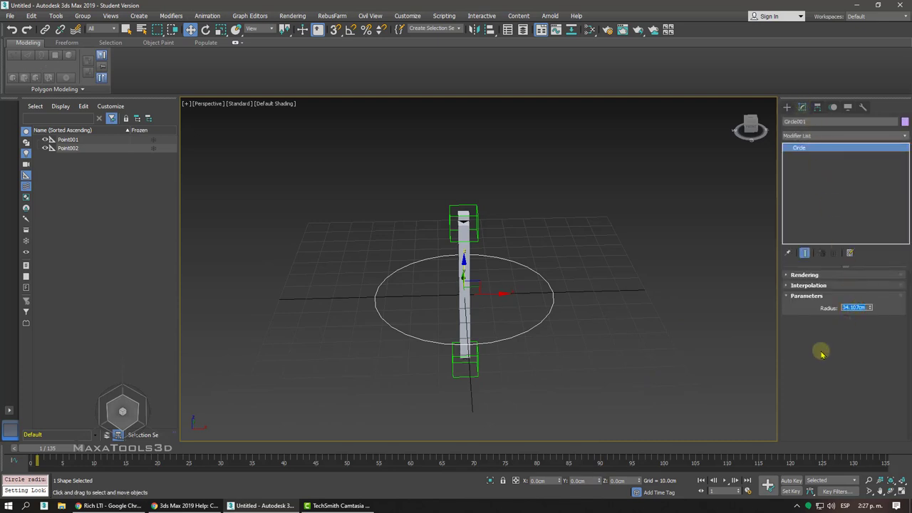
{"action": "type", "text": "80"}
{"action": "key", "text": "Return"}
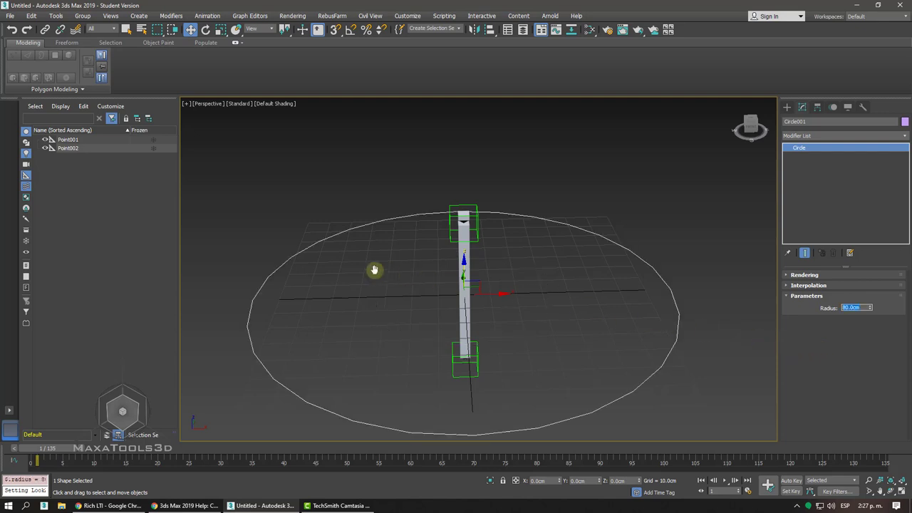
{"action": "middle_click_drag", "start_coordinate": [374, 269], "coordinate": [333, 266]}
{"action": "key", "text": "ctrl+z"}
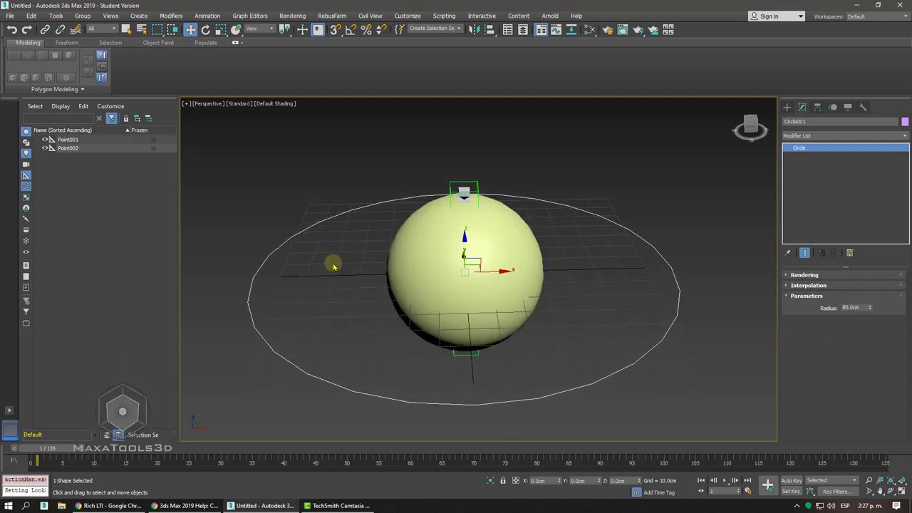
{"action": "left_click_drag", "start_coordinate": [870, 308], "coordinate": [860, 322]}
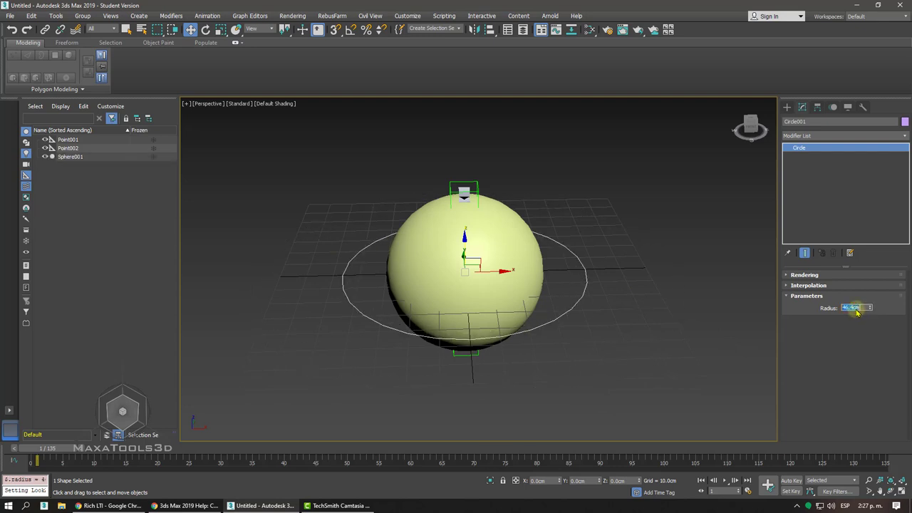
{"action": "type", "text": "50"}
{"action": "key", "text": "Return"}
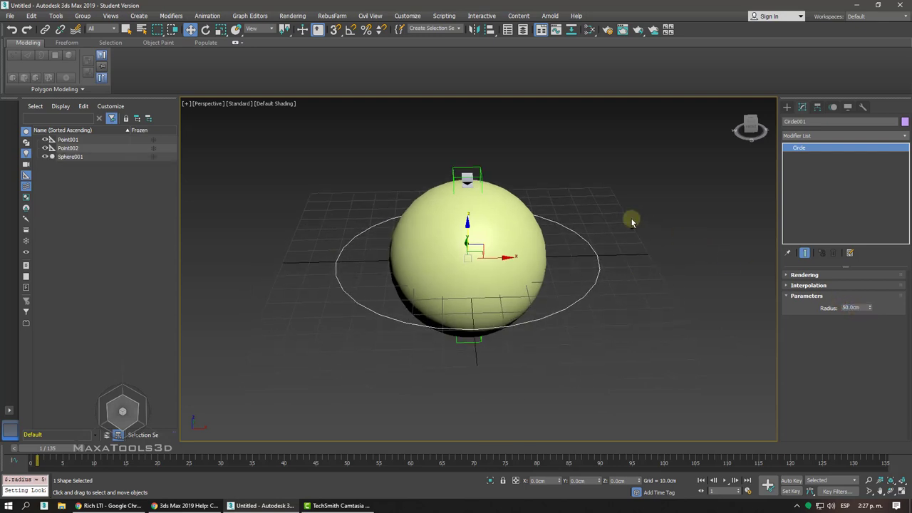
{"action": "key", "text": "ctrl+z"}
Test the rig by moving the circle and both point helpers, undoing the Point001 move.
{"action": "left_click_drag", "start_coordinate": [563, 150], "coordinate": [560, 278]}
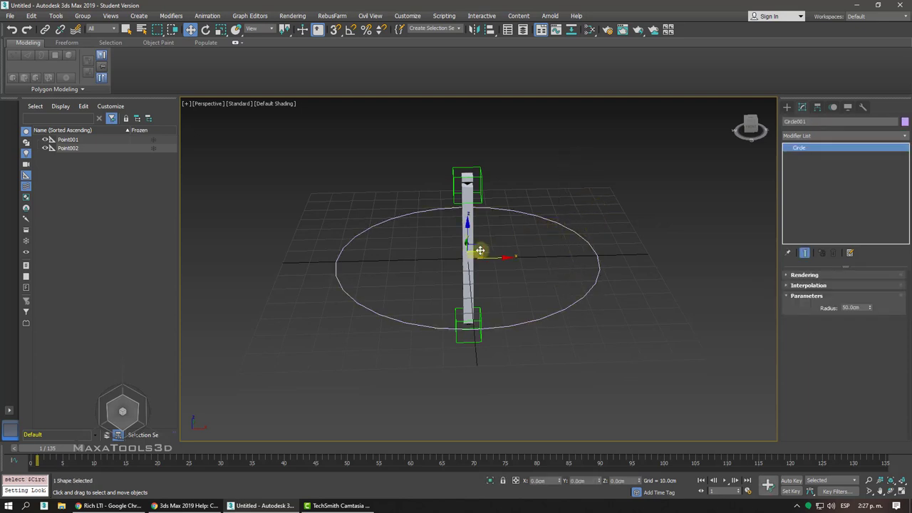
{"action": "mouse_move", "coordinate": [483, 252]}
{"action": "left_mouse_down"}
{"action": "mouse_move", "coordinate": [561, 248]}
{"action": "mouse_move", "coordinate": [470, 257]}
{"action": "left_mouse_up"}
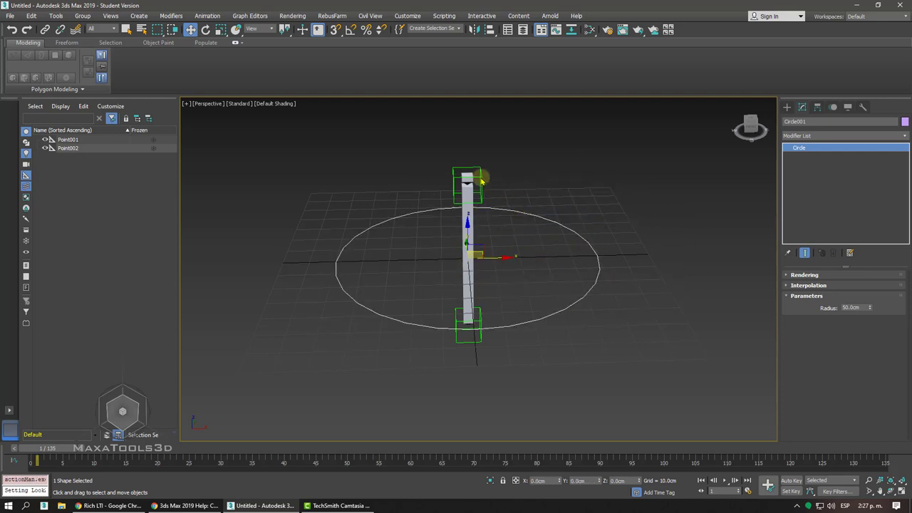
{"action": "left_click", "coordinate": [481, 176]}
{"action": "mouse_move", "coordinate": [479, 175]}
{"action": "left_mouse_down"}
{"action": "mouse_move", "coordinate": [482, 163]}
{"action": "mouse_move", "coordinate": [484, 207]}
{"action": "left_mouse_up"}
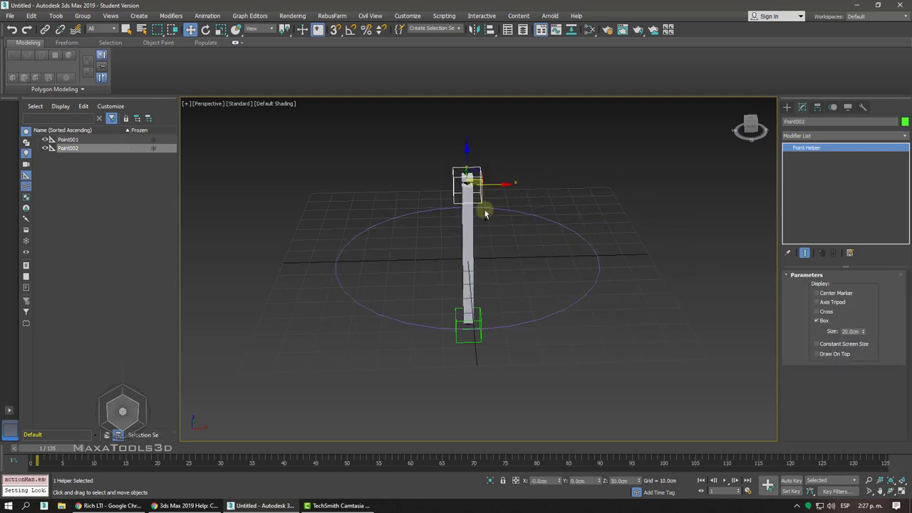
{"action": "left_click_drag", "start_coordinate": [483, 340], "coordinate": [504, 338]}
{"action": "key", "text": "ctrl+z"}
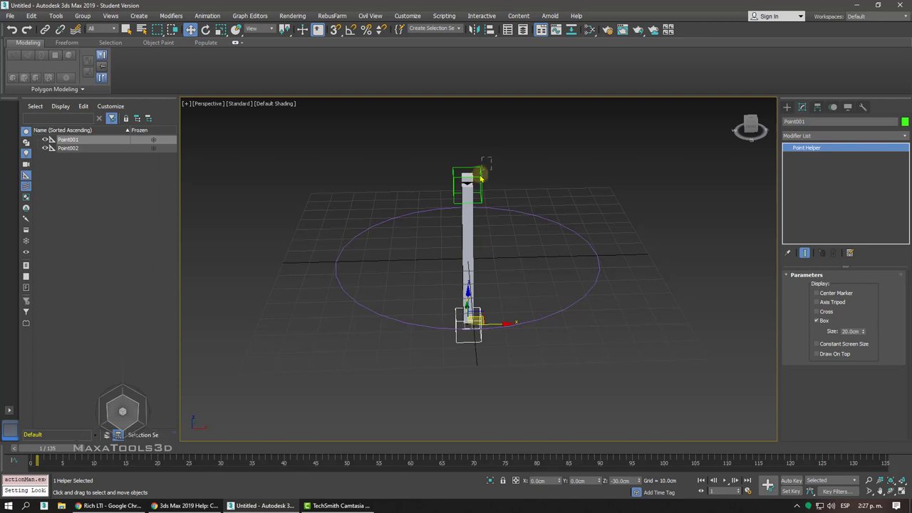
Unhide the yellow sphere and select it together with Point002 and Point001.
{"action": "left_click", "coordinate": [481, 176]}
{"action": "left_click", "coordinate": [483, 317], "text": "ctrl"}
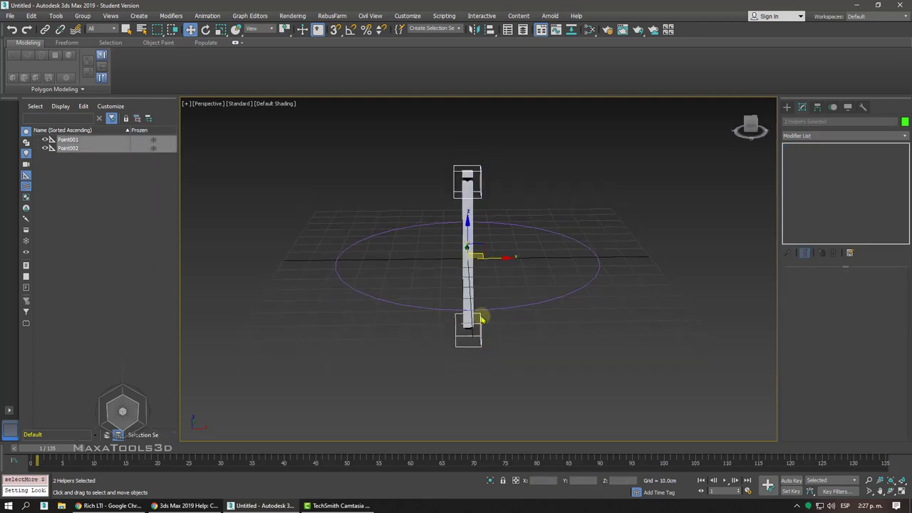
{"action": "key", "text": "ctrl+z"}
{"action": "left_click", "coordinate": [429, 222], "text": "ctrl"}
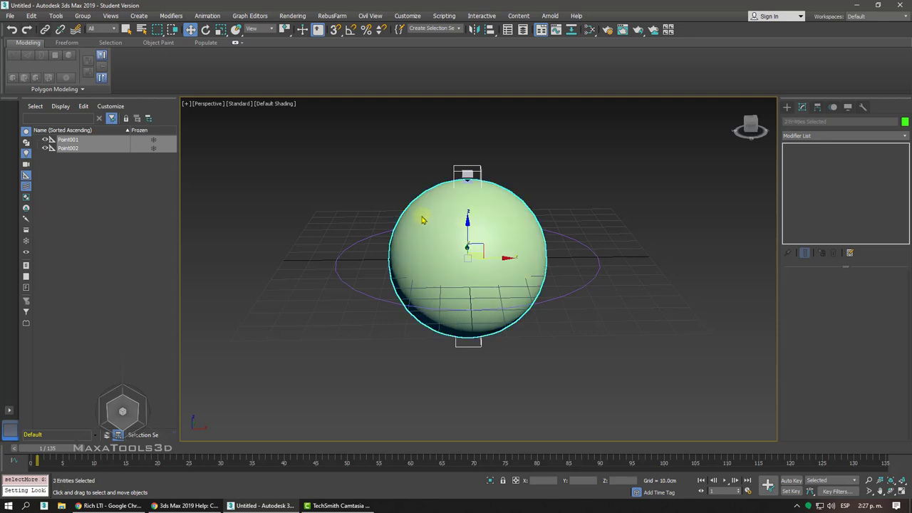
Link Sphere001, Point001 and Point002 to Circle001 as its children.
{"action": "left_click", "coordinate": [45, 30]}
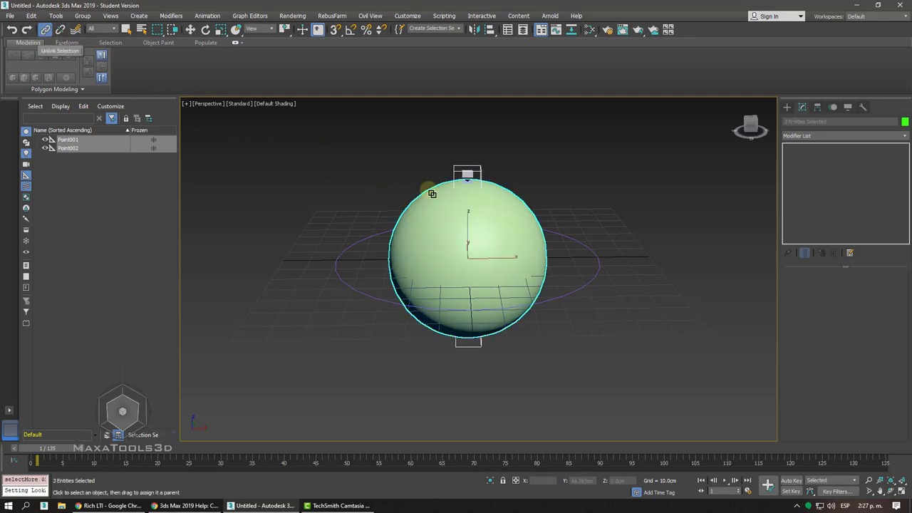
{"action": "left_click_drag", "start_coordinate": [432, 194], "coordinate": [604, 262]}
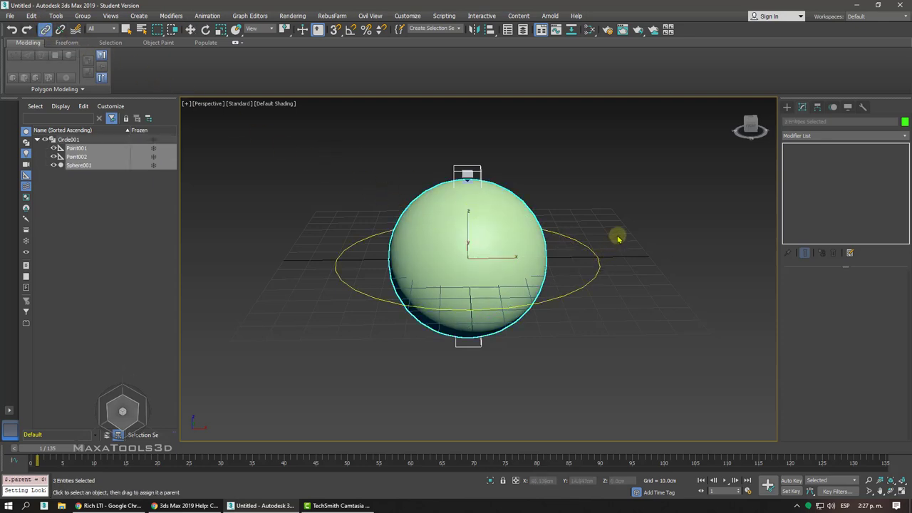
{"action": "right_click", "coordinate": [614, 235]}
{"action": "left_click", "coordinate": [622, 245]}
Raise Circle001 to check the sphere follows, then lower it back to the grid.
{"action": "left_click", "coordinate": [571, 308]}
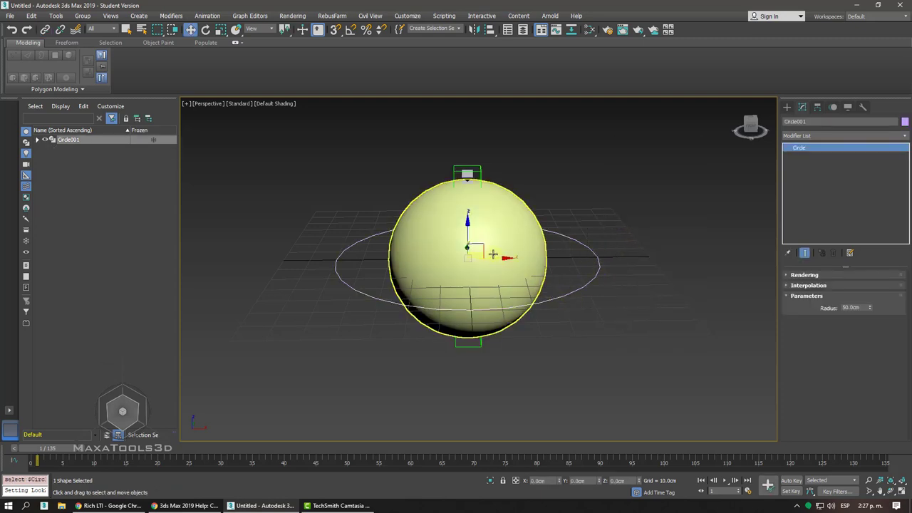
{"action": "mouse_move", "coordinate": [472, 239]}
{"action": "left_mouse_down"}
{"action": "mouse_move", "coordinate": [629, 122]}
{"action": "mouse_move", "coordinate": [531, 151]}
{"action": "left_mouse_up"}
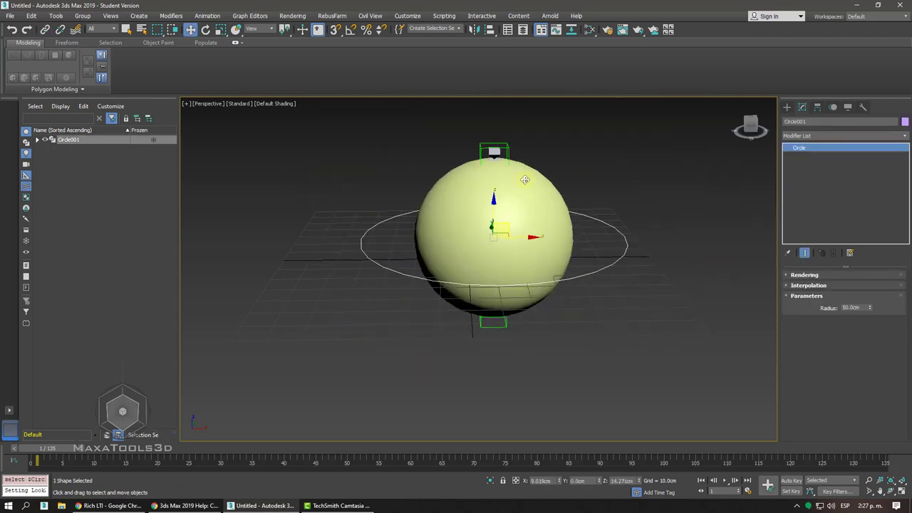
{"action": "middle_click_drag", "start_coordinate": [528, 184], "coordinate": [522, 228], "text": "alt"}
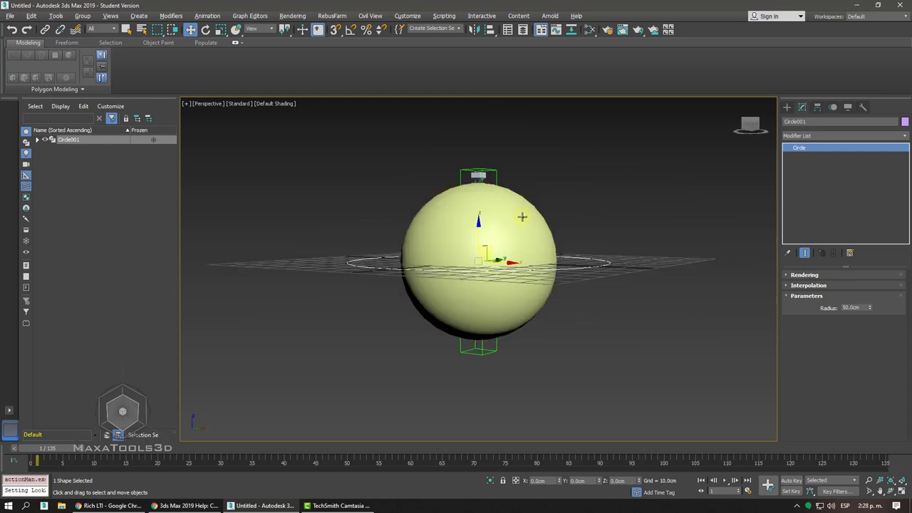
{"action": "left_click", "coordinate": [522, 229]}
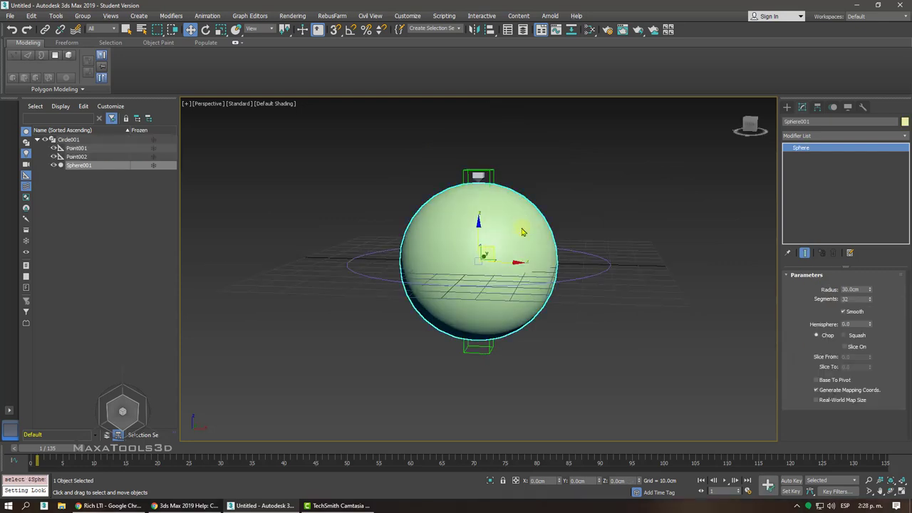
Apply a Skin modifier to Sphere001 from the Modifier List.
{"action": "left_click", "coordinate": [816, 137]}
{"action": "scroll", "coordinate": [816, 139], "scroll_direction": "down", "scroll_amount": 15}
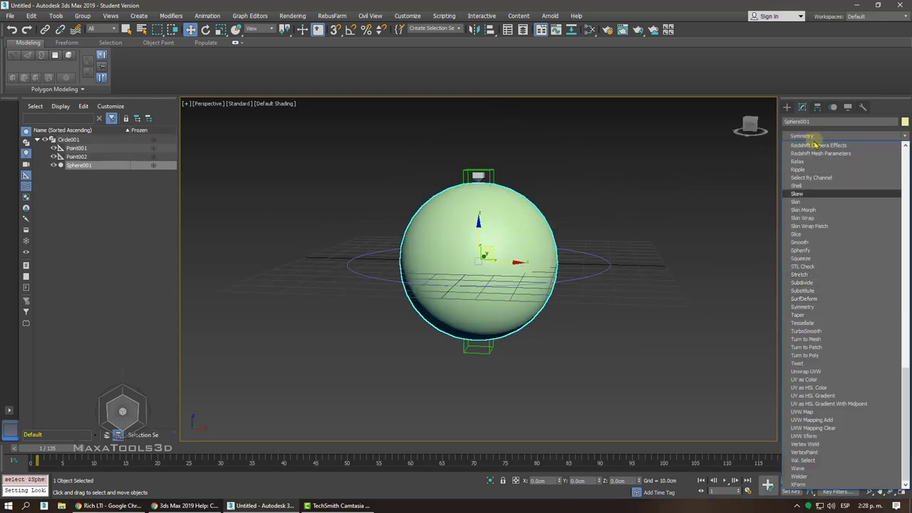
{"action": "left_click", "coordinate": [818, 203]}
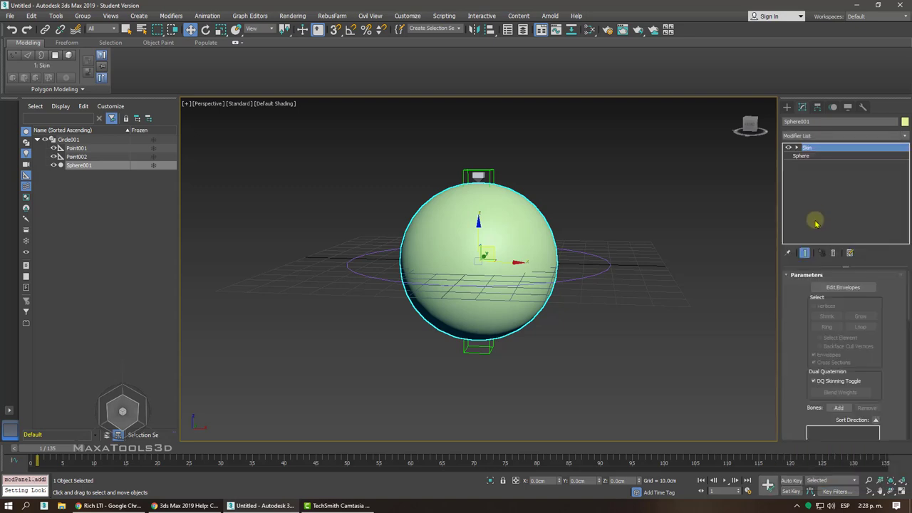
{"action": "scroll", "coordinate": [794, 377], "scroll_direction": "down", "scroll_amount": 2}
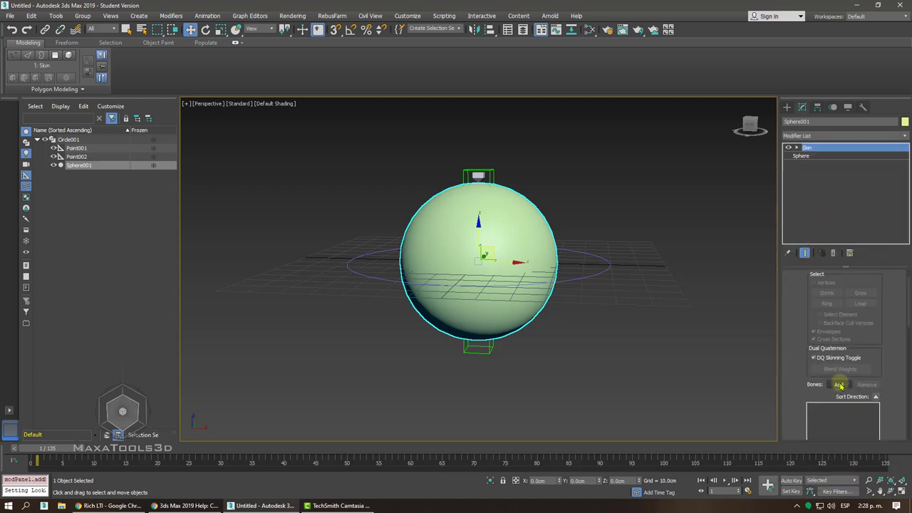
Add Bone001 to the Skin modifier's bones through the Select Bones dialog.
{"action": "left_click", "coordinate": [838, 385]}
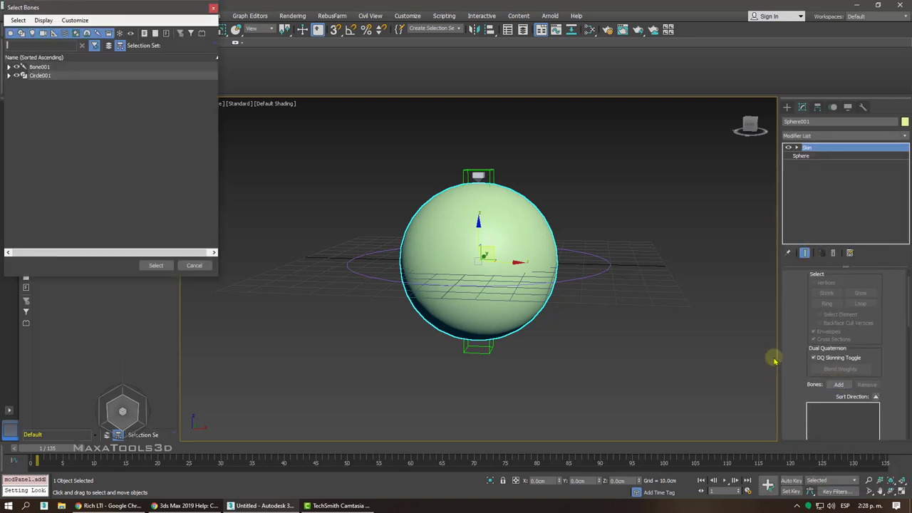
{"action": "left_click", "coordinate": [10, 67]}
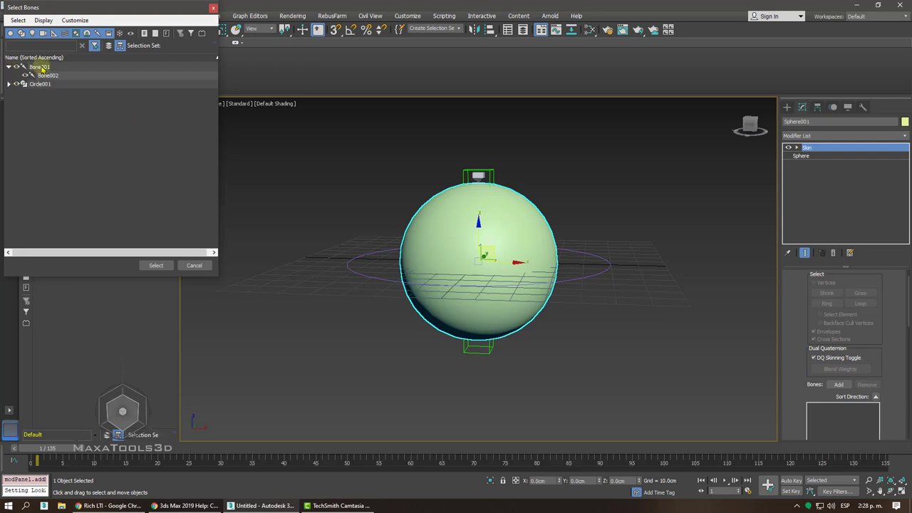
{"action": "left_click", "coordinate": [42, 69]}
{"action": "left_click", "coordinate": [156, 266]}
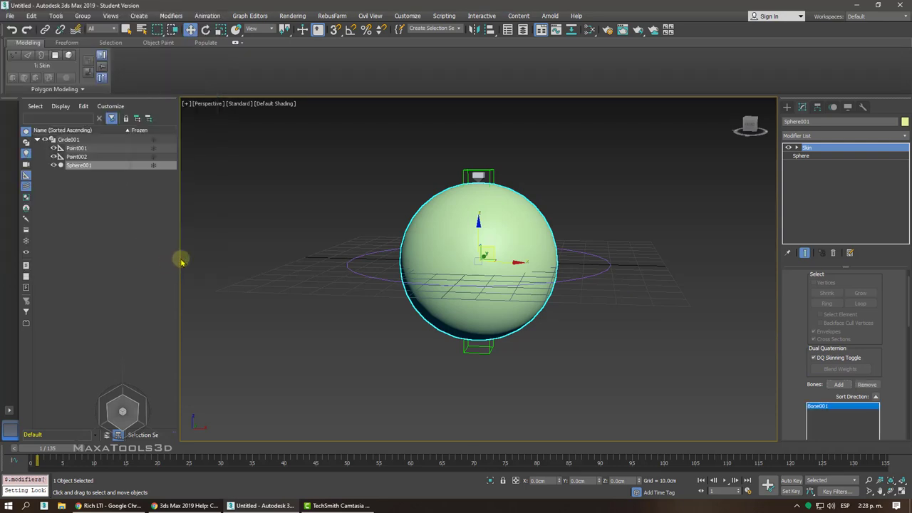
{"action": "left_click", "coordinate": [590, 141]}
Move Point002 and Point001 to test that the sphere squashes and stretches, undoing the move.
{"action": "left_click", "coordinate": [478, 175]}
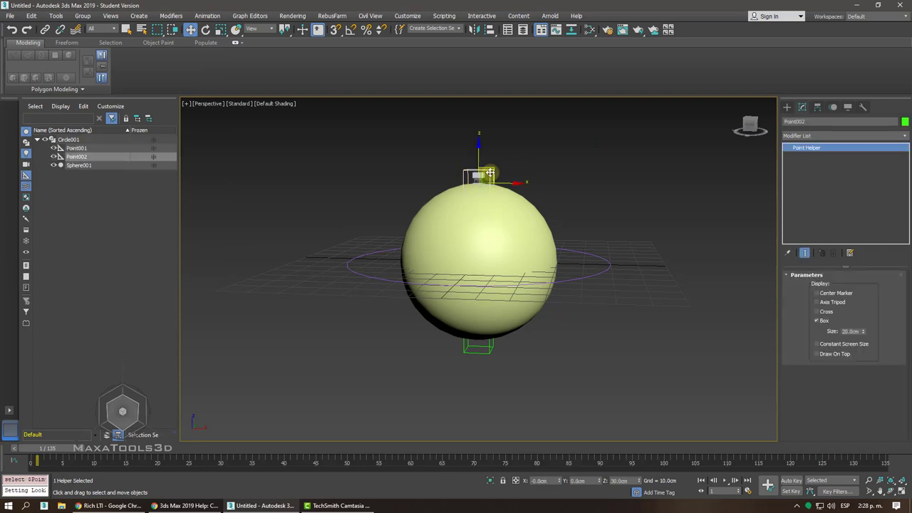
{"action": "mouse_move", "coordinate": [478, 175]}
{"action": "left_mouse_down"}
{"action": "mouse_move", "coordinate": [483, 228]}
{"action": "mouse_move", "coordinate": [483, 155]}
{"action": "left_mouse_up"}
{"action": "left_click", "coordinate": [479, 347]}
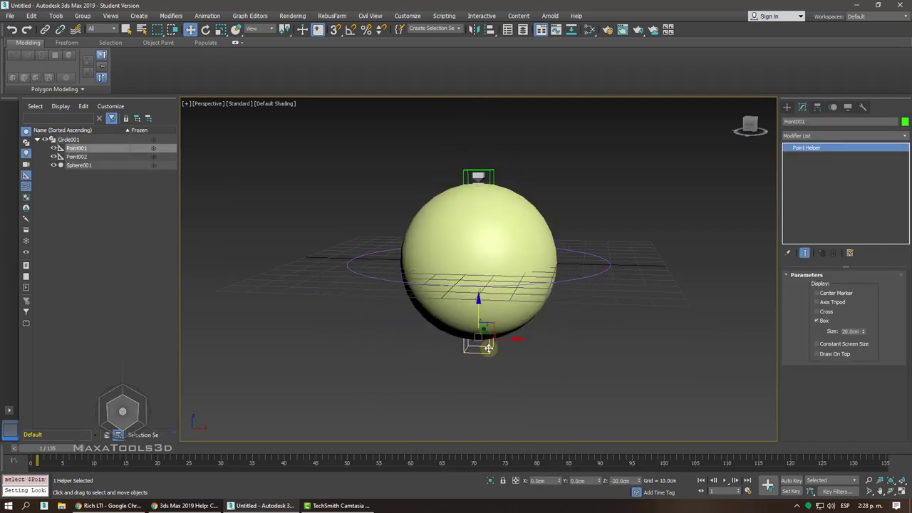
{"action": "mouse_move", "coordinate": [481, 316]}
{"action": "left_mouse_down"}
{"action": "mouse_move", "coordinate": [476, 247]}
{"action": "mouse_move", "coordinate": [490, 169]}
{"action": "mouse_move", "coordinate": [492, 207]}
{"action": "left_mouse_up"}
{"action": "key", "text": "ctrl+z"}
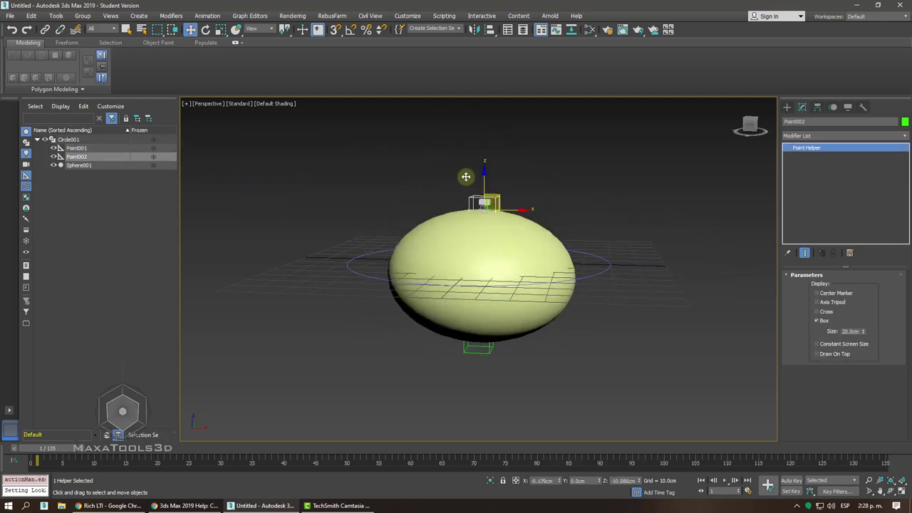
Select Circle001 and test moving and rotating it, undoing the rotation.
{"action": "key", "text": "Page_Up"}
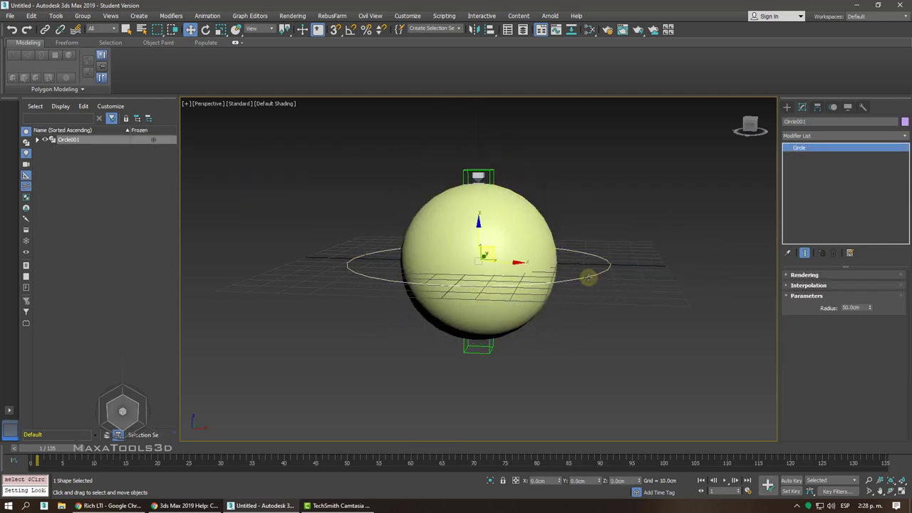
{"action": "left_click_drag", "start_coordinate": [487, 224], "coordinate": [576, 254]}
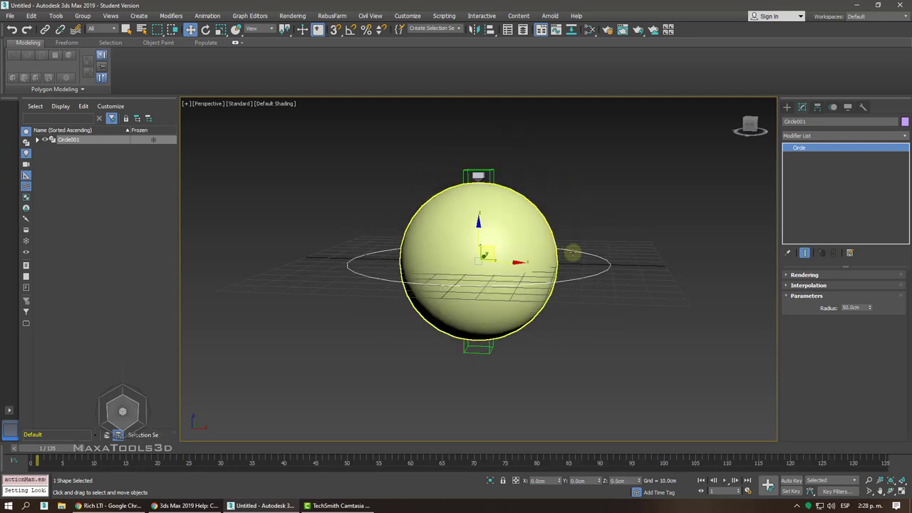
{"action": "right_click", "coordinate": [585, 261]}
{"action": "left_click", "coordinate": [604, 279]}
{"action": "key", "text": "e"}
{"action": "left_click_drag", "start_coordinate": [456, 239], "coordinate": [474, 253]}
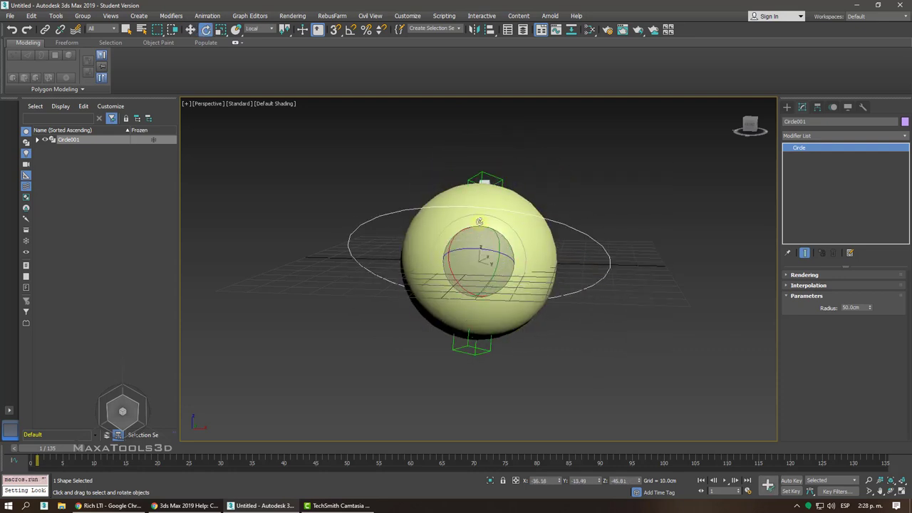
{"action": "key", "text": "ctrl+z"}
Move the circle, then pull both point helpers to deform the sphere, cancelling to keep it round.
{"action": "right_click", "coordinate": [546, 214]}
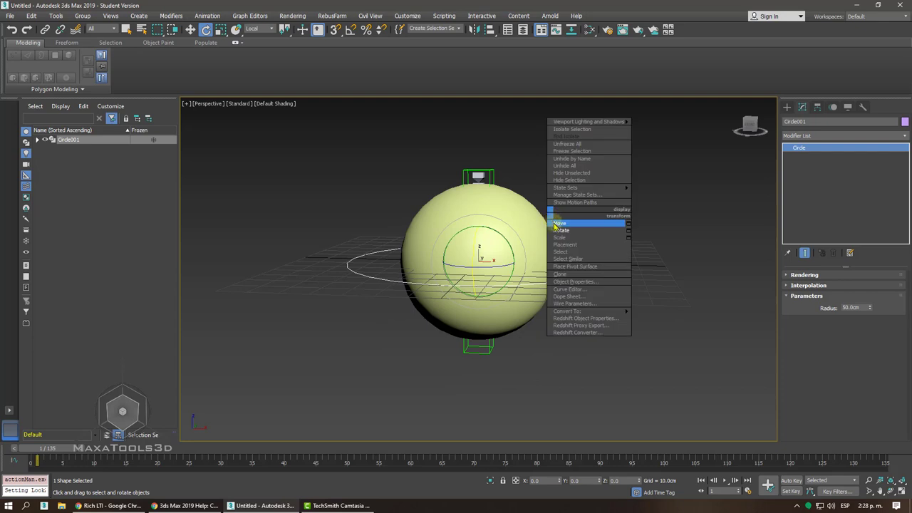
{"action": "left_click", "coordinate": [584, 223]}
{"action": "mouse_move", "coordinate": [531, 230]}
{"action": "left_mouse_down"}
{"action": "mouse_move", "coordinate": [474, 177]}
{"action": "mouse_move", "coordinate": [529, 231]}
{"action": "left_mouse_up"}
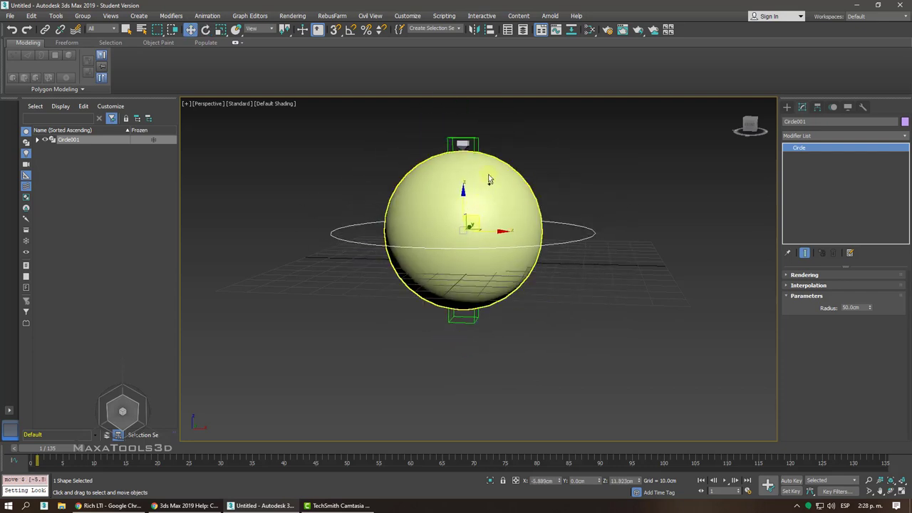
{"action": "left_click", "coordinate": [491, 176]}
{"action": "mouse_move", "coordinate": [491, 176]}
{"action": "left_mouse_down"}
{"action": "mouse_move", "coordinate": [582, 161]}
{"action": "mouse_move", "coordinate": [354, 158]}
{"action": "mouse_move", "coordinate": [561, 146]}
{"action": "left_mouse_up"}
{"action": "right_click", "coordinate": [561, 146]}
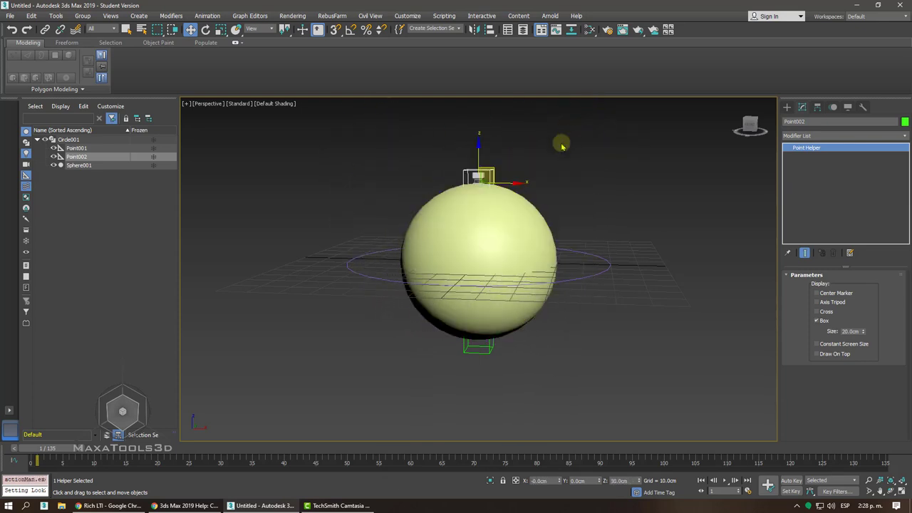
{"action": "left_click_drag", "start_coordinate": [487, 347], "coordinate": [443, 336]}
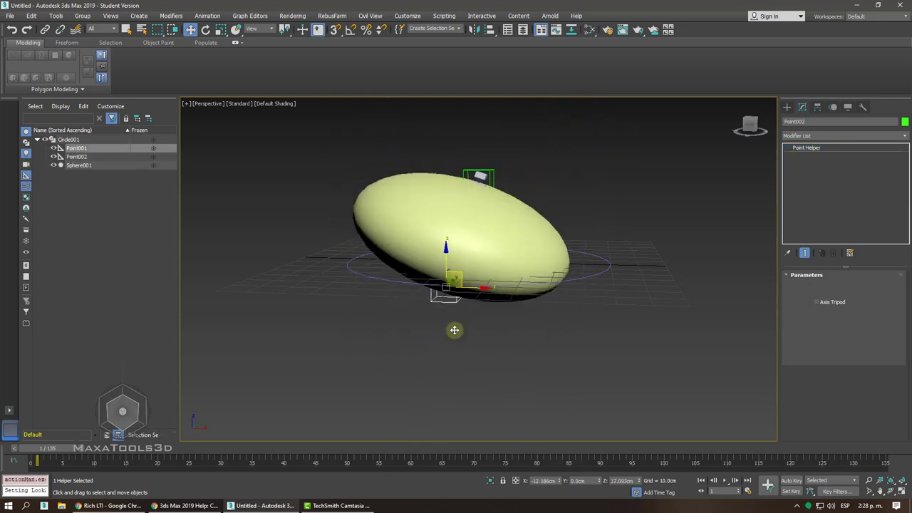
{"action": "left_click_drag", "start_coordinate": [494, 179], "coordinate": [499, 264]}
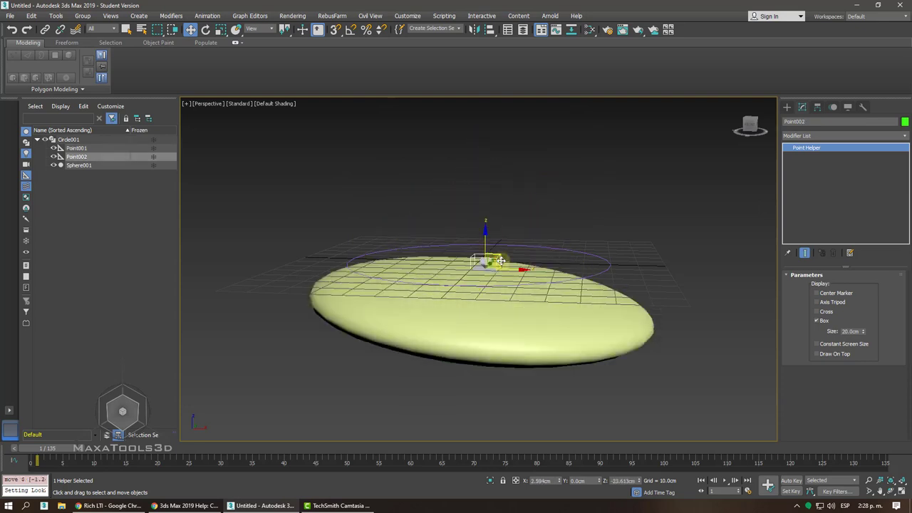
{"action": "right_click", "coordinate": [500, 208]}
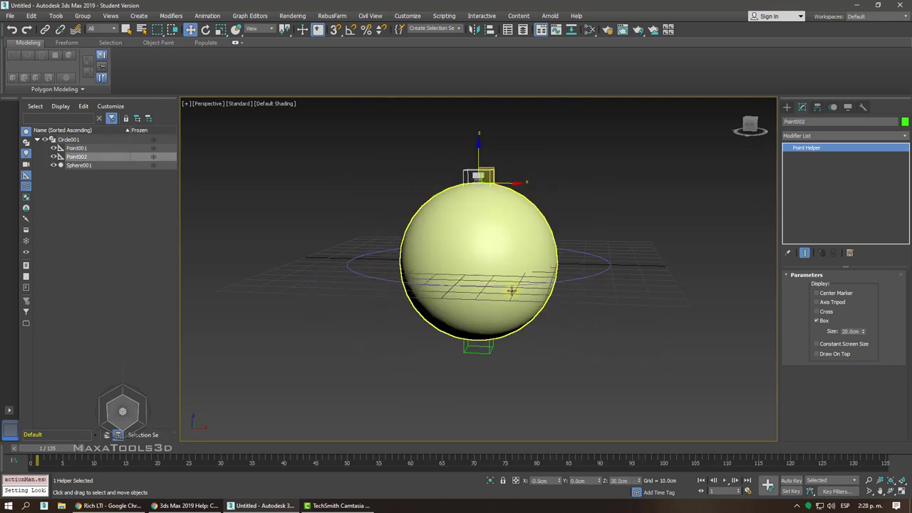
Show edged faces, then rotate Circle001 and move Point002 to recheck the skin deformation.
{"action": "key", "text": "F4"}
{"action": "left_click", "coordinate": [604, 274]}
{"action": "right_click", "coordinate": [614, 218]}
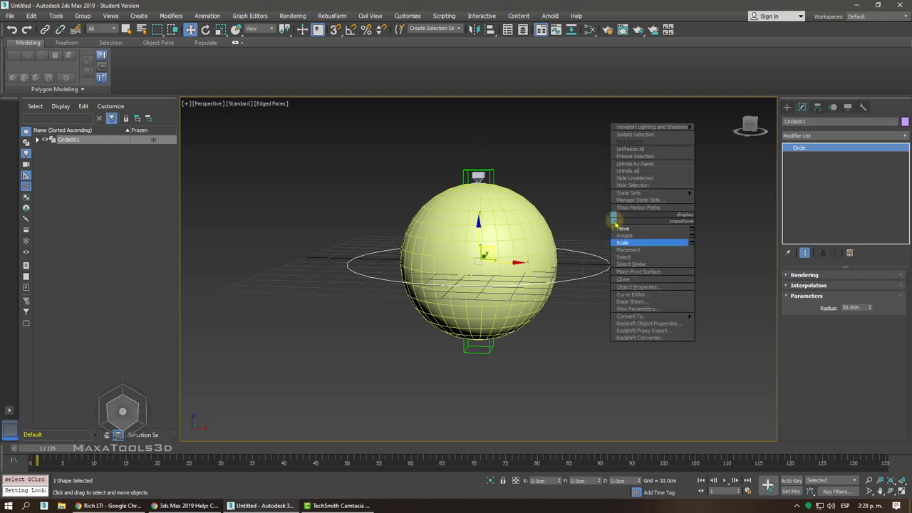
{"action": "left_click", "coordinate": [624, 235]}
{"action": "mouse_move", "coordinate": [529, 258]}
{"action": "left_mouse_down"}
{"action": "mouse_move", "coordinate": [588, 426]}
{"action": "mouse_move", "coordinate": [502, 121]}
{"action": "left_mouse_up"}
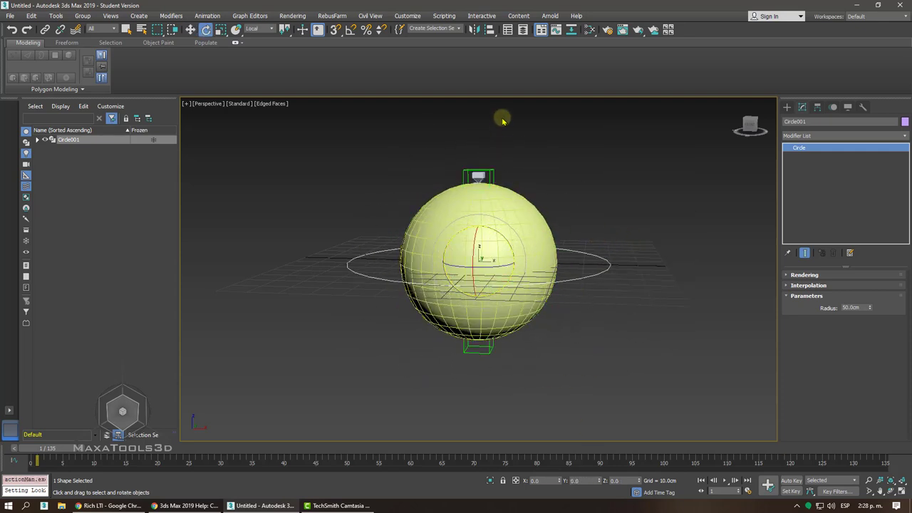
{"action": "left_click", "coordinate": [487, 174]}
{"action": "right_click", "coordinate": [495, 123]}
{"action": "left_click", "coordinate": [497, 134]}
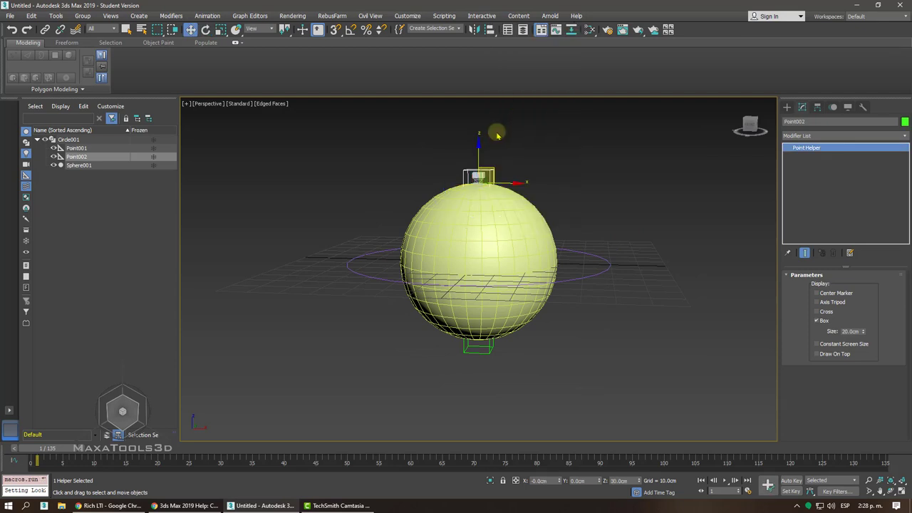
{"action": "left_click_drag", "start_coordinate": [497, 134], "coordinate": [466, 134]}
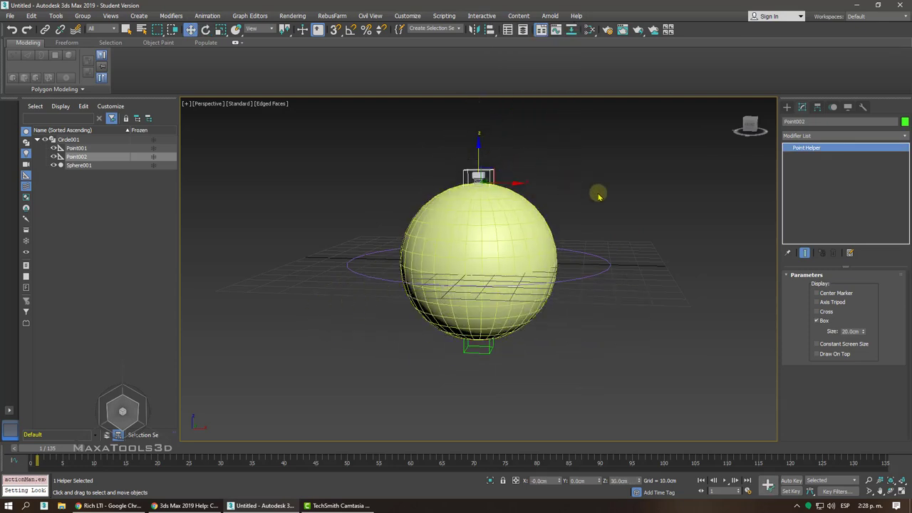
Select Circle001 and switch to a Front wireframe view.
{"action": "key", "text": "Page_Up"}
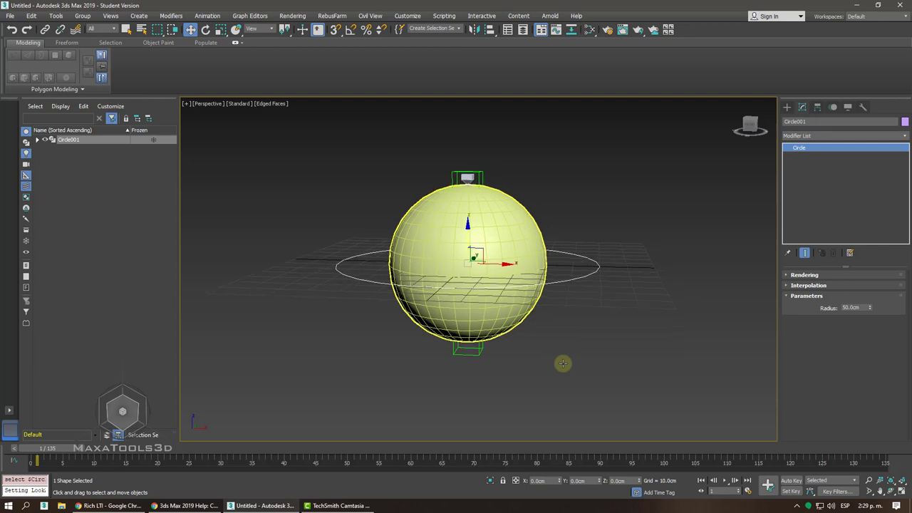
{"action": "key", "text": "f"}
{"action": "scroll", "coordinate": [552, 370], "scroll_direction": "down", "scroll_amount": 3}
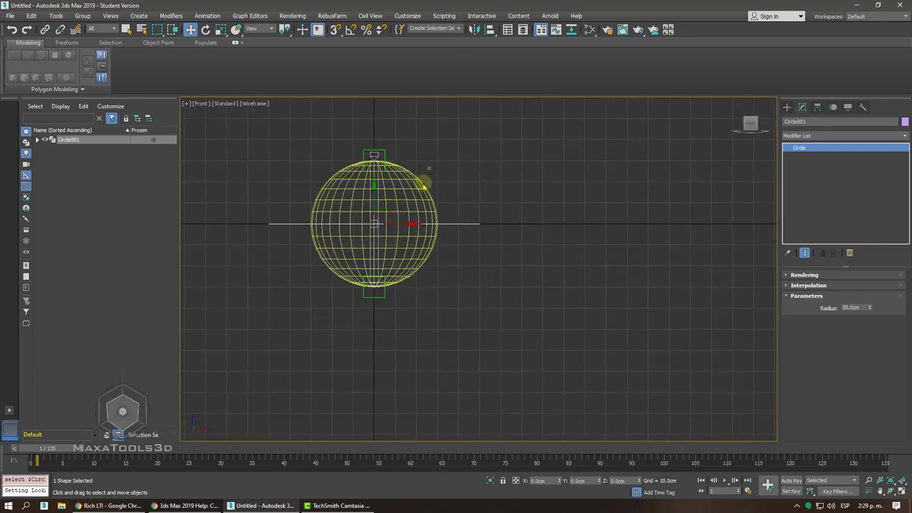
Make a copy of Sphere001 to the right, return to Perspective view and clear the selection.
{"action": "left_click", "coordinate": [406, 210]}
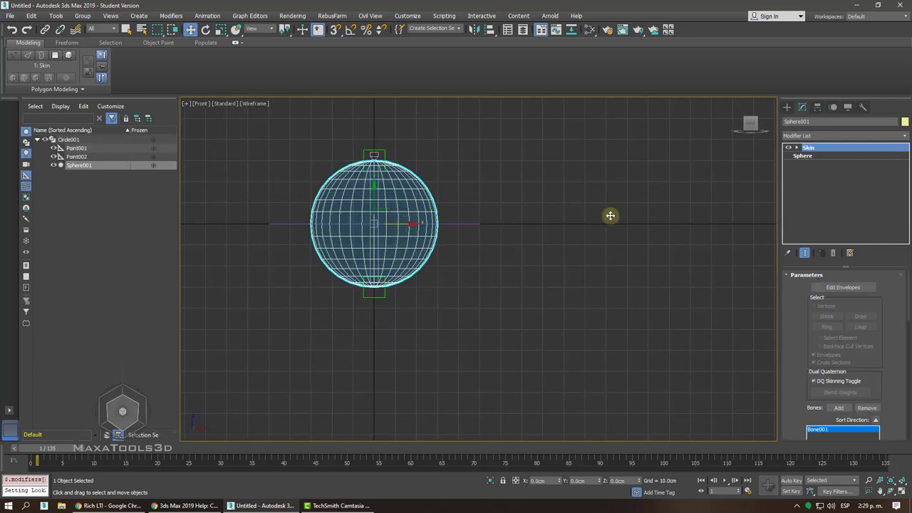
{"action": "left_click_drag", "start_coordinate": [403, 215], "coordinate": [606, 216], "text": "shift"}
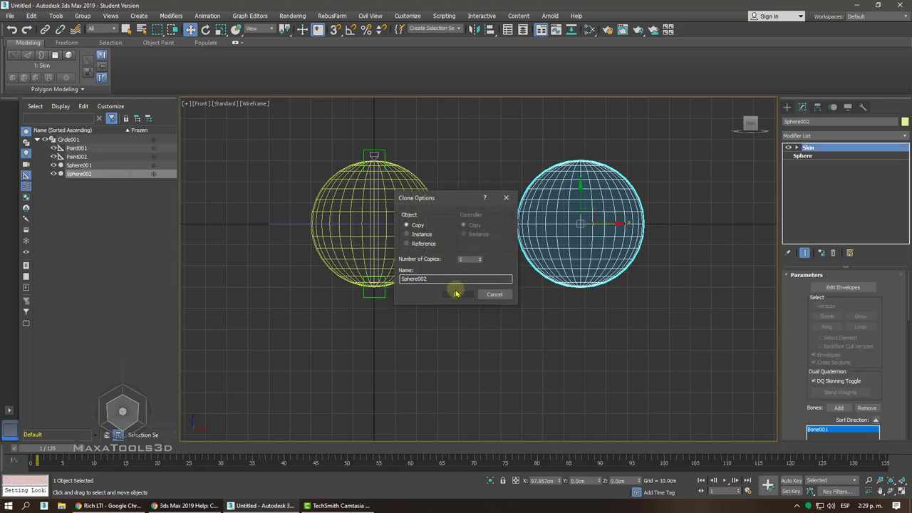
{"action": "left_click", "coordinate": [454, 292]}
{"action": "key", "text": "p"}
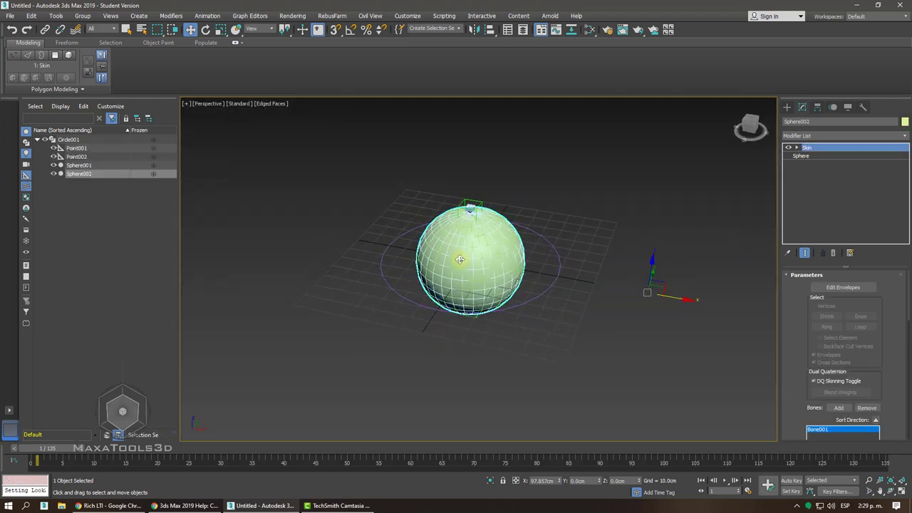
{"action": "key", "text": "ctrl+d"}
Create a new standard sphere beside the yellow one with a 30 cm radius.
{"action": "left_click", "coordinate": [787, 107]}
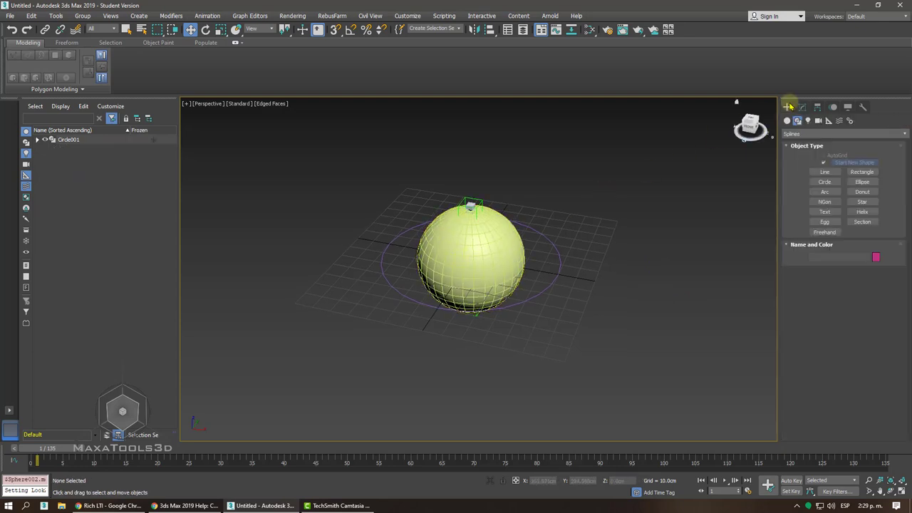
{"action": "left_click", "coordinate": [788, 120]}
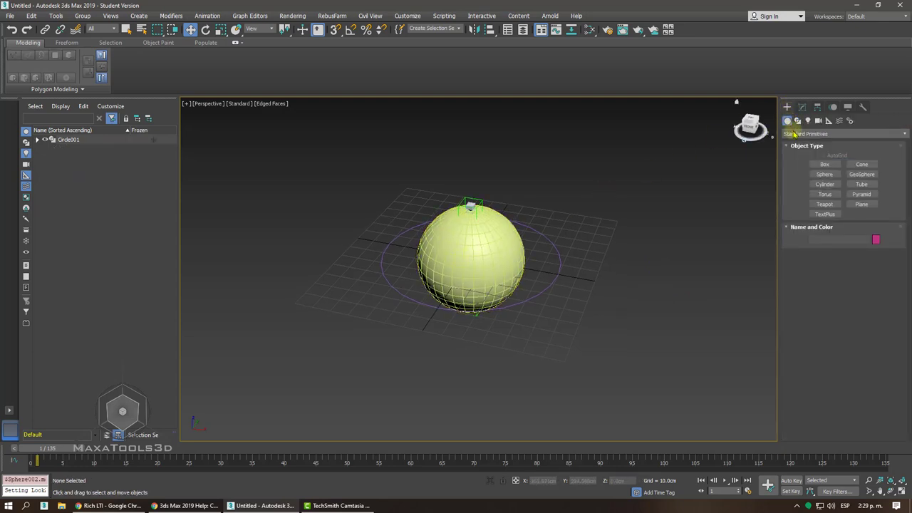
{"action": "left_click", "coordinate": [824, 174]}
{"action": "left_click_drag", "start_coordinate": [646, 288], "coordinate": [730, 244]}
{"action": "right_click", "coordinate": [730, 245]}
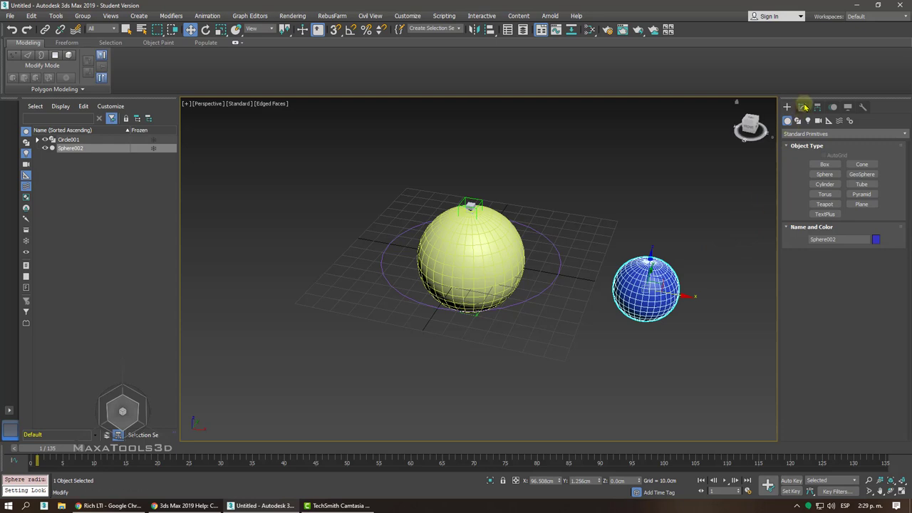
{"action": "left_click", "coordinate": [802, 107]}
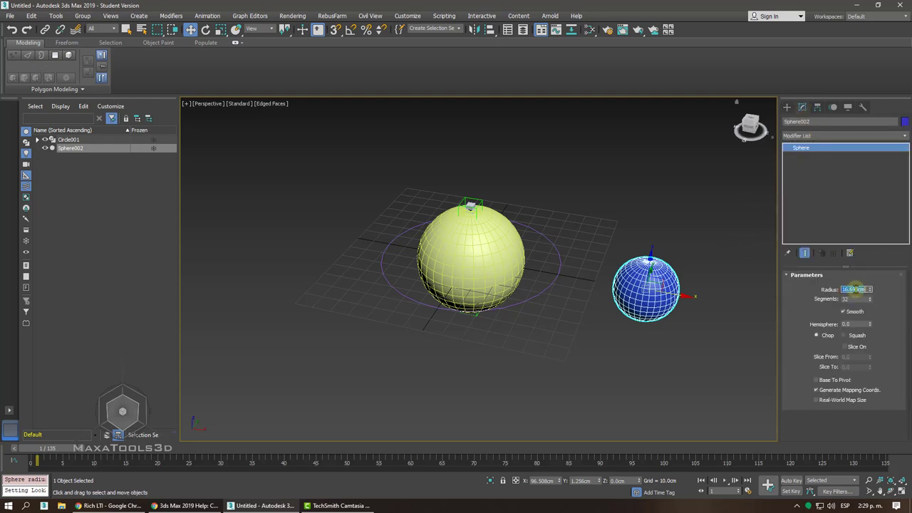
{"action": "type", "text": "30"}
{"action": "key", "text": "Return"}
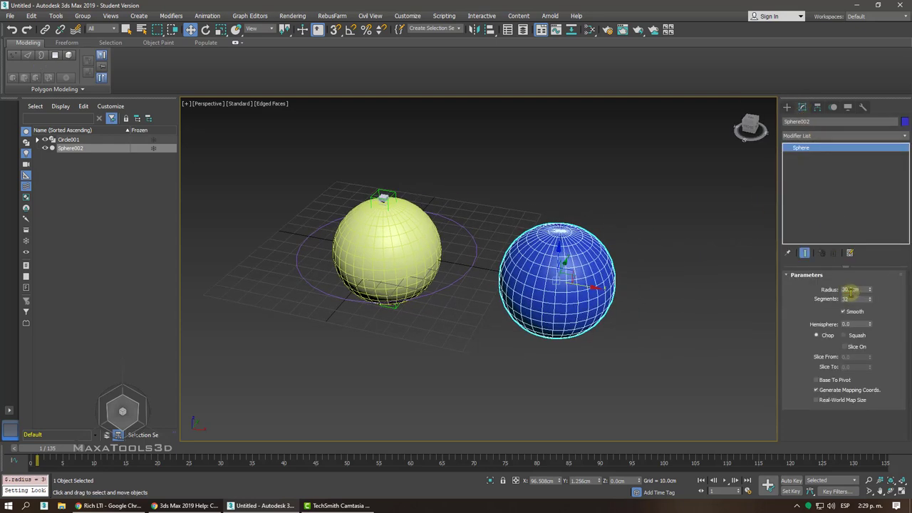
Switch to the Front wireframe view and select the blue sphere.
{"action": "middle_click_drag", "start_coordinate": [601, 484], "coordinate": [585, 271], "text": "alt"}
{"action": "left_click", "coordinate": [584, 270]}
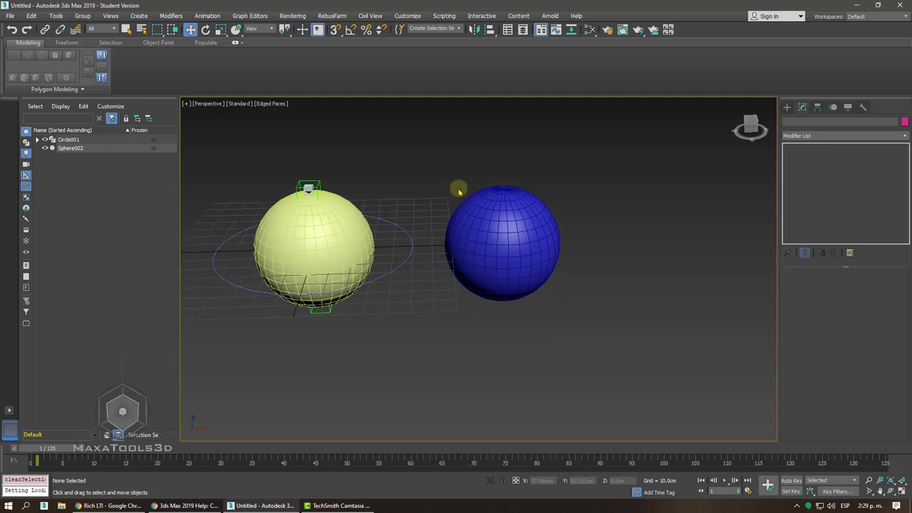
{"action": "key", "text": "f"}
{"action": "middle_click_drag", "start_coordinate": [460, 187], "coordinate": [477, 190]}
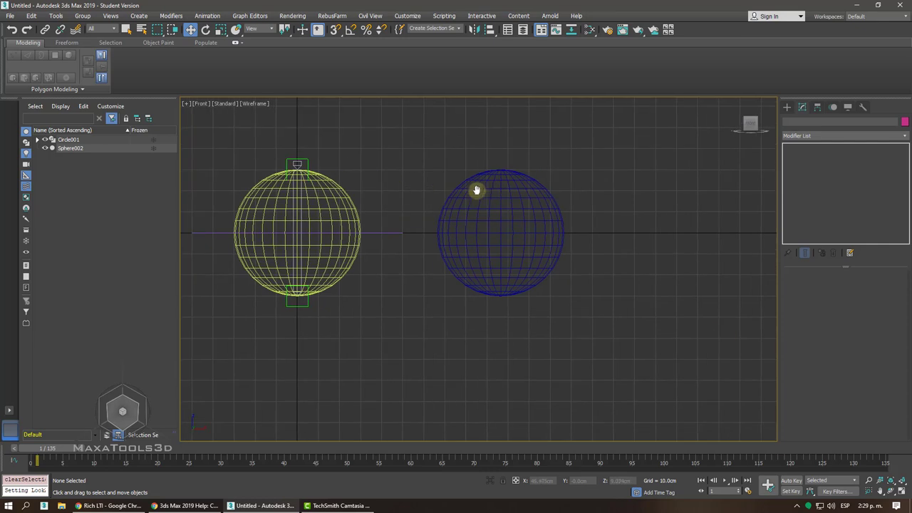
{"action": "left_click", "coordinate": [518, 222]}
{"action": "left_click", "coordinate": [787, 107]}
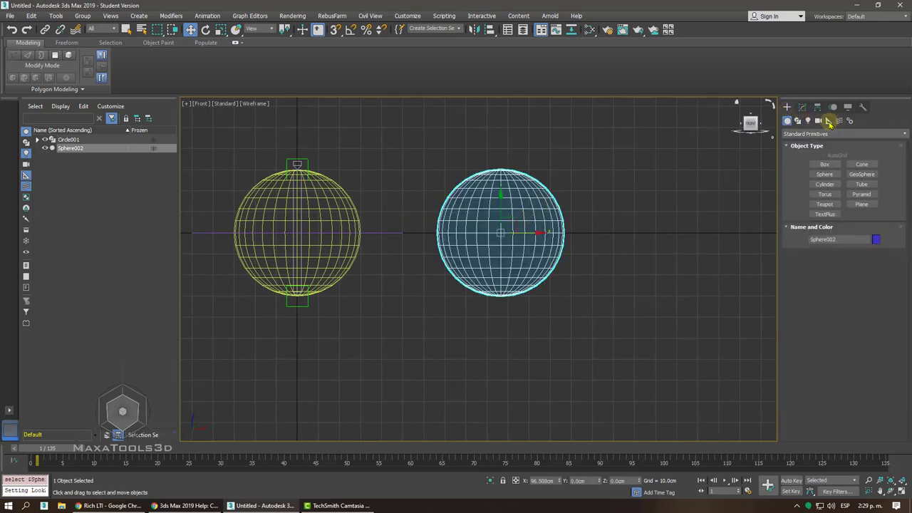
{"action": "left_click", "coordinate": [828, 121]}
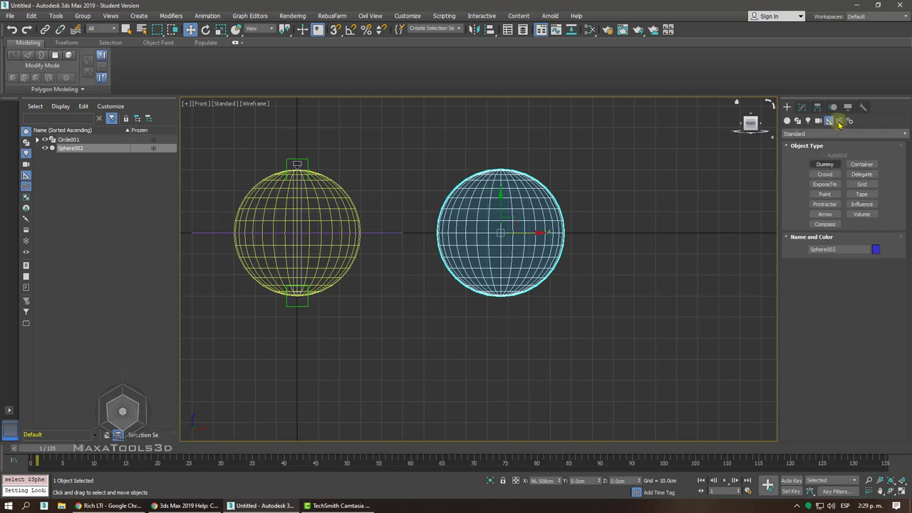
Start the Bones tool with snapping on and draw a first bone chain up the blue sphere.
{"action": "left_click", "coordinate": [849, 122]}
{"action": "left_click", "coordinate": [825, 164]}
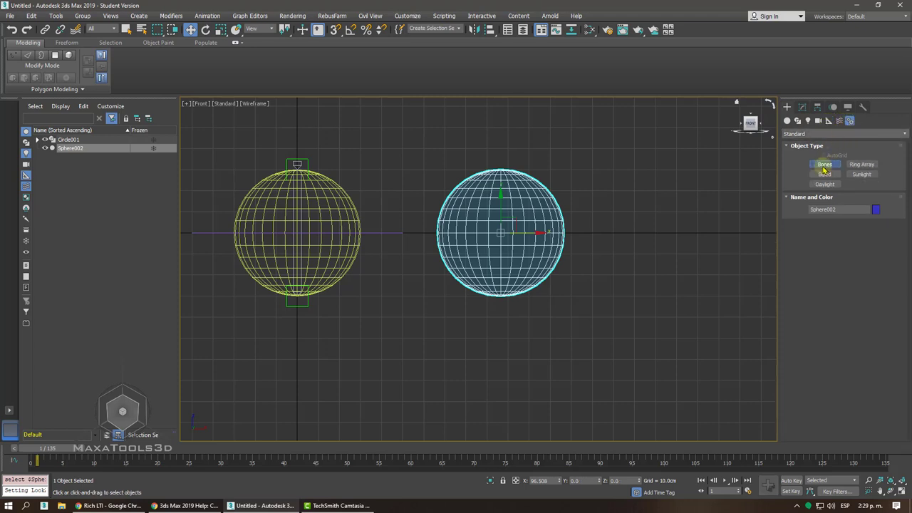
{"action": "left_click", "coordinate": [334, 29]}
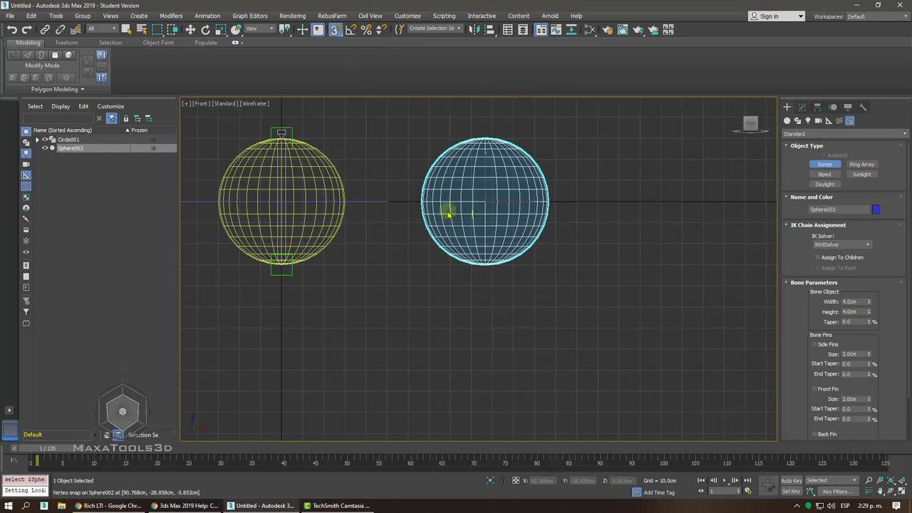
{"action": "scroll", "coordinate": [473, 255], "scroll_direction": "up", "scroll_amount": 4}
{"action": "left_click", "coordinate": [473, 254]}
{"action": "middle_click_drag", "start_coordinate": [478, 249], "coordinate": [478, 344]}
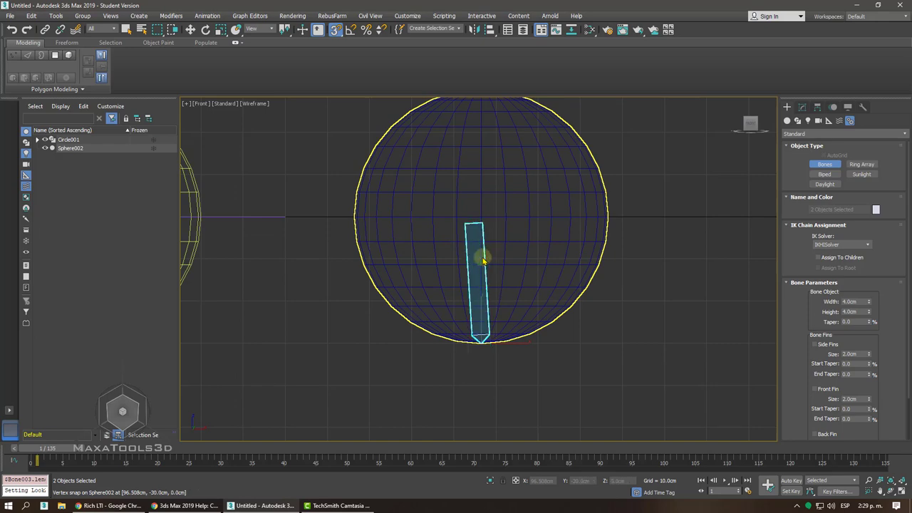
{"action": "left_click", "coordinate": [483, 213]}
{"action": "middle_click_drag", "start_coordinate": [478, 114], "coordinate": [479, 180]}
{"action": "left_click", "coordinate": [482, 157]}
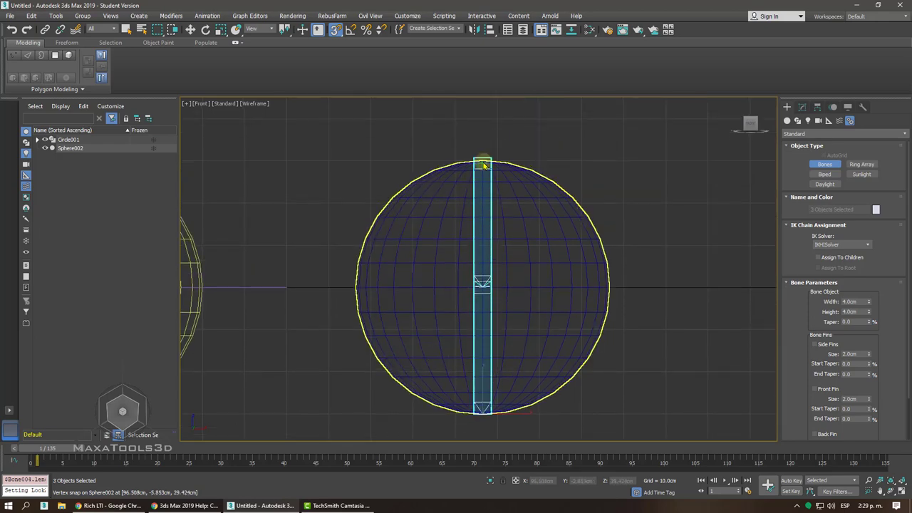
{"action": "right_click", "coordinate": [568, 116]}
Undo the misplaced bone chain, return to Front view and set snapping to full 3D.
{"action": "mouse_move", "coordinate": [568, 117]}
{"action": "middle_mouse_down", "text": "alt"}
{"action": "mouse_move", "coordinate": [542, 150]}
{"action": "mouse_move", "coordinate": [547, 202]}
{"action": "middle_mouse_up", "text": "alt"}
{"action": "key", "text": "ctrl+z"}
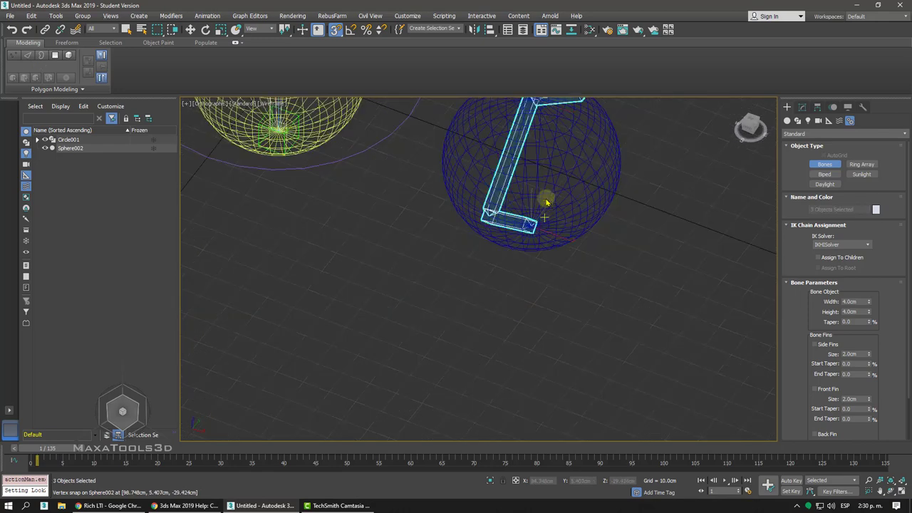
{"action": "key", "text": "ctrl+z"}
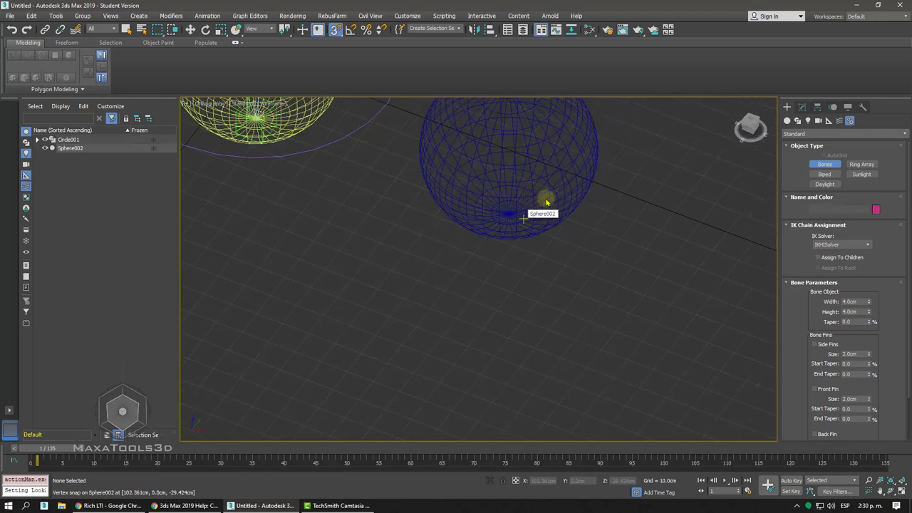
{"action": "key", "text": "f"}
{"action": "middle_click_drag", "start_coordinate": [546, 199], "coordinate": [515, 173]}
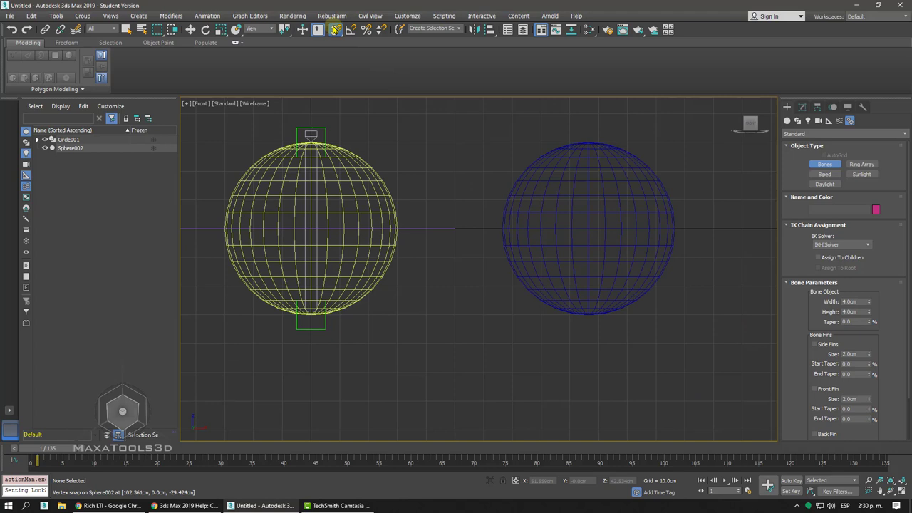
{"action": "left_click", "coordinate": [336, 30]}
{"action": "mouse_move", "coordinate": [336, 30]}
{"action": "left_mouse_down"}
{"action": "mouse_move", "coordinate": [341, 74]}
{"action": "mouse_move", "coordinate": [335, 64]}
{"action": "left_mouse_up"}
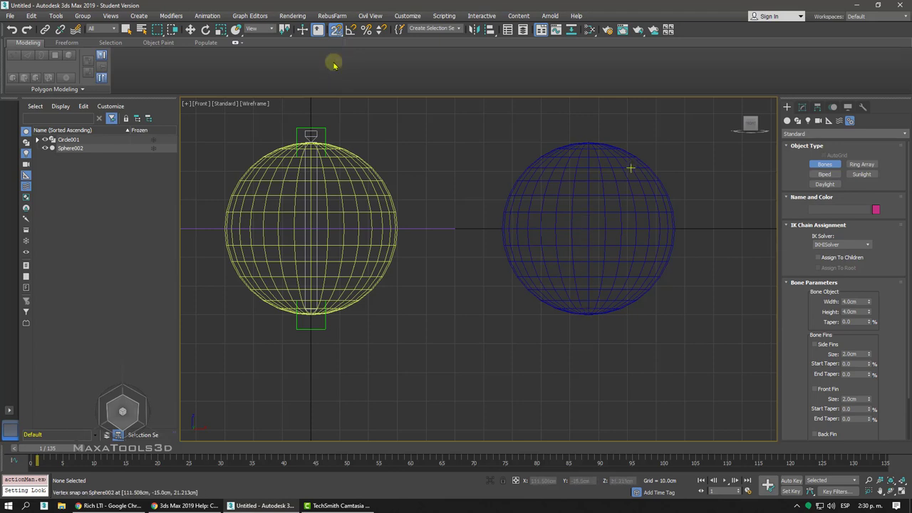
Draw a two-bone chain from the sphere's bottom vertex through its centre to its top vertex.
{"action": "left_click", "coordinate": [588, 315]}
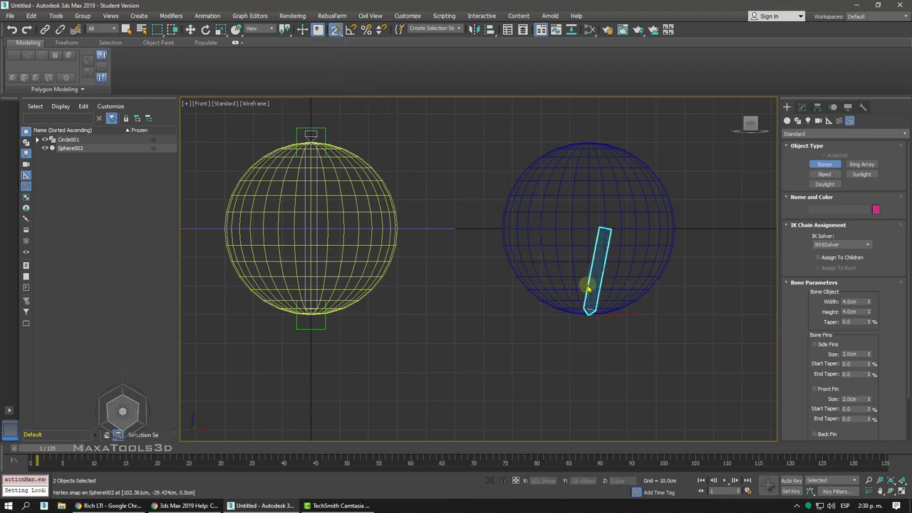
{"action": "left_click", "coordinate": [589, 227]}
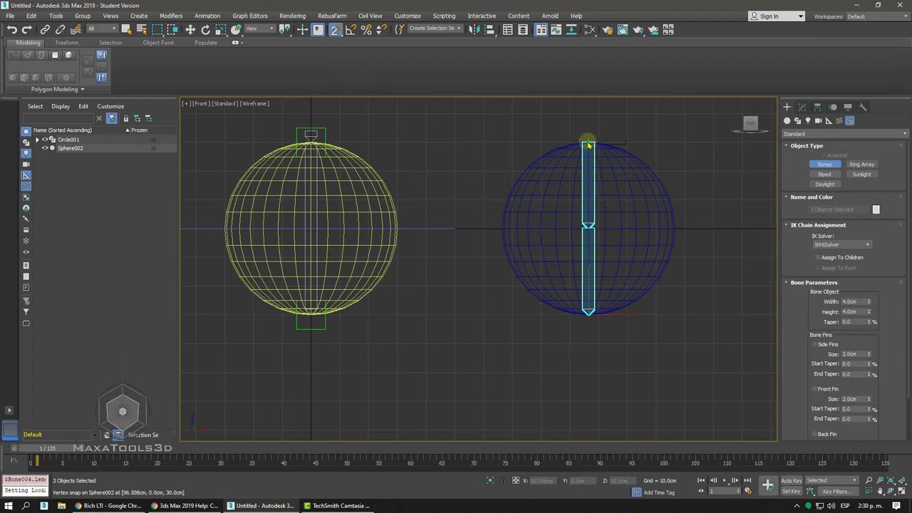
{"action": "left_click", "coordinate": [589, 145]}
{"action": "right_click", "coordinate": [589, 144]}
{"action": "middle_click_drag", "start_coordinate": [717, 163], "coordinate": [661, 149], "text": "alt"}
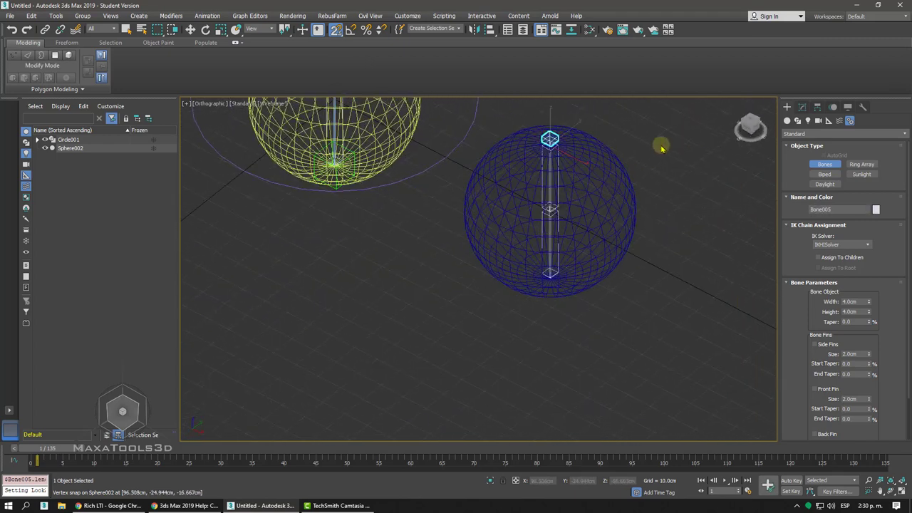
{"action": "left_click_drag", "start_coordinate": [338, 31], "coordinate": [332, 79]}
{"action": "key", "text": "w"}
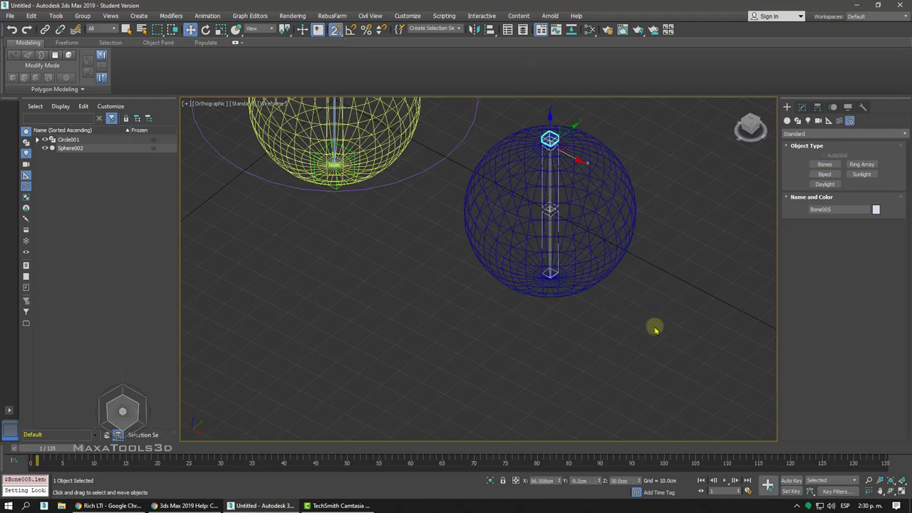
{"action": "middle_click_drag", "start_coordinate": [655, 326], "coordinate": [635, 302]}
Apply a Skin modifier to the blue sphere, closing the bone picker without adding bones.
{"action": "key", "text": "F3"}
{"action": "left_click", "coordinate": [594, 247]}
{"action": "middle_click_drag", "start_coordinate": [594, 246], "coordinate": [664, 198], "text": "alt"}
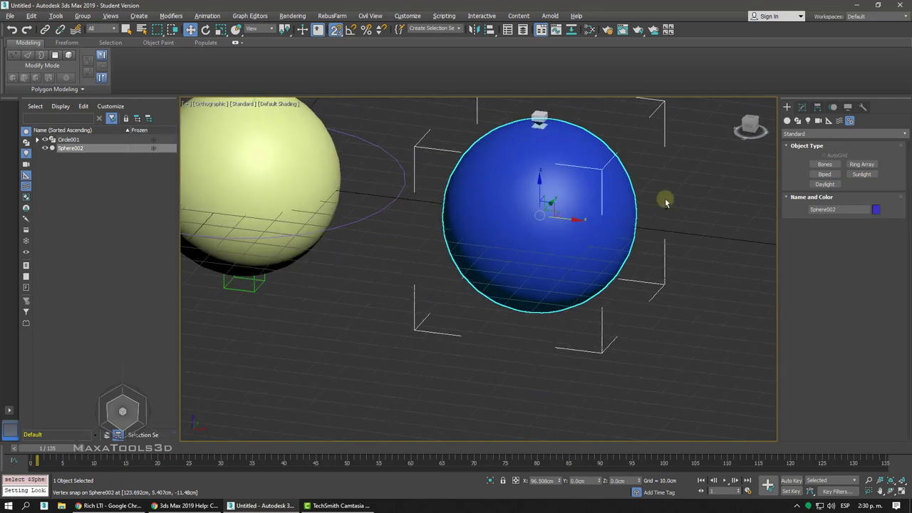
{"action": "left_click", "coordinate": [802, 108]}
{"action": "left_click", "coordinate": [833, 137]}
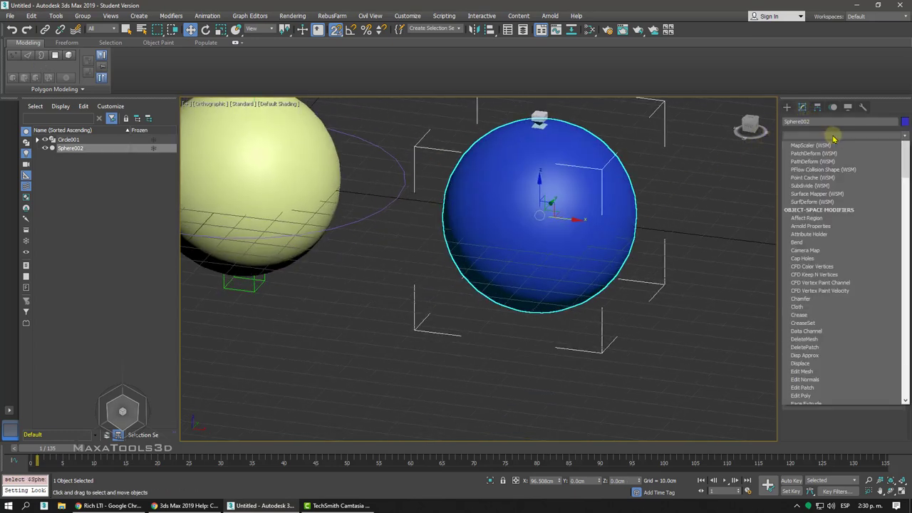
{"action": "key", "text": "s"}
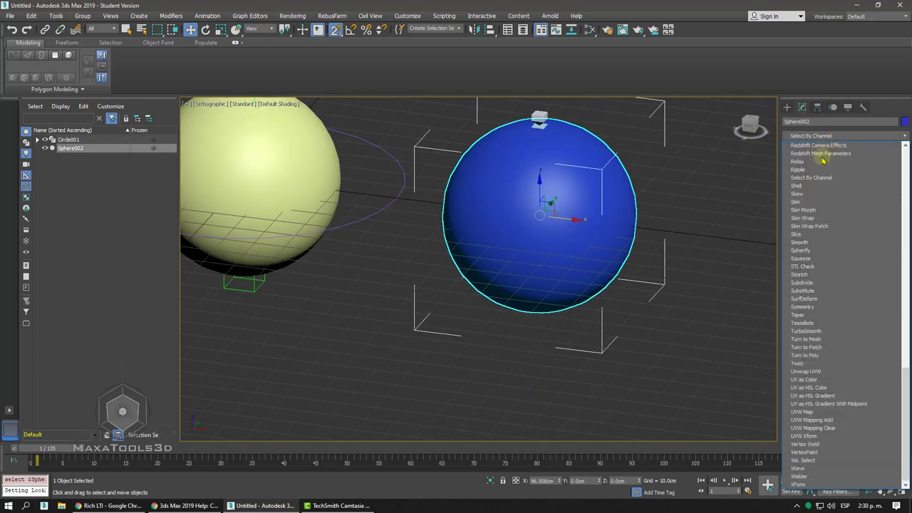
{"action": "left_click", "coordinate": [799, 203]}
{"action": "key", "text": "Return"}
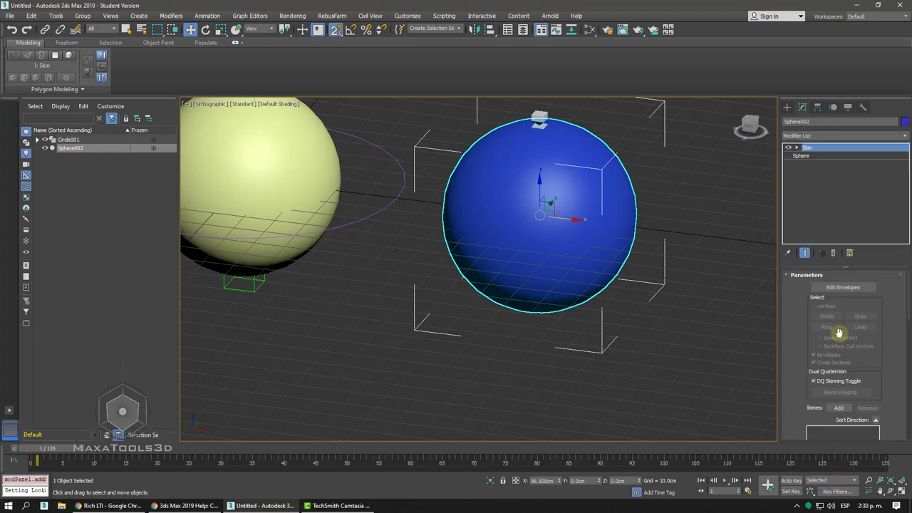
{"action": "left_click_drag", "start_coordinate": [796, 350], "coordinate": [798, 278]}
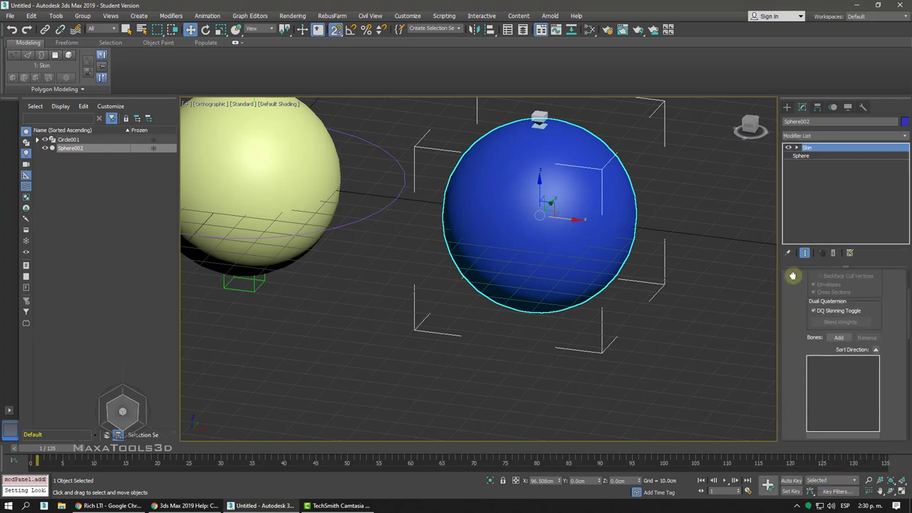
{"action": "left_click", "coordinate": [839, 334]}
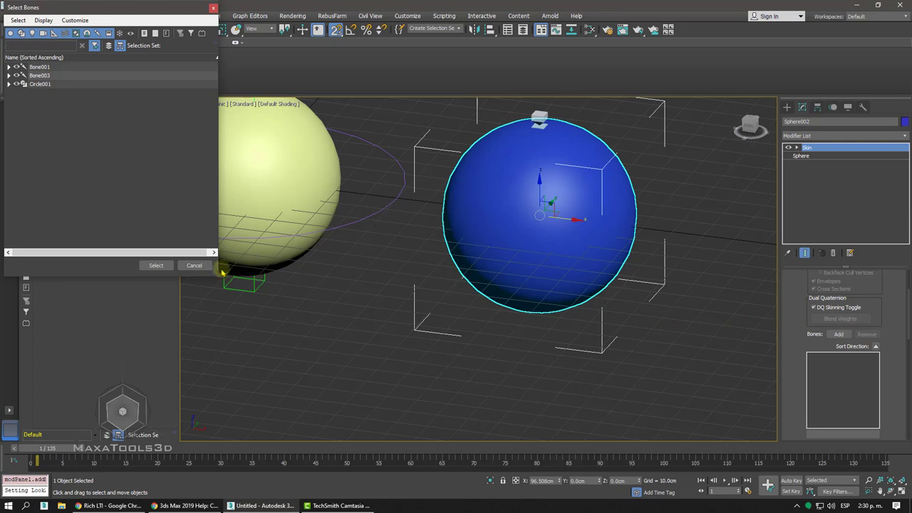
{"action": "left_click", "coordinate": [194, 265]}
Select the blue skinned sphere and hide it, leaving its bone chain visible.
{"action": "right_click", "coordinate": [436, 330]}
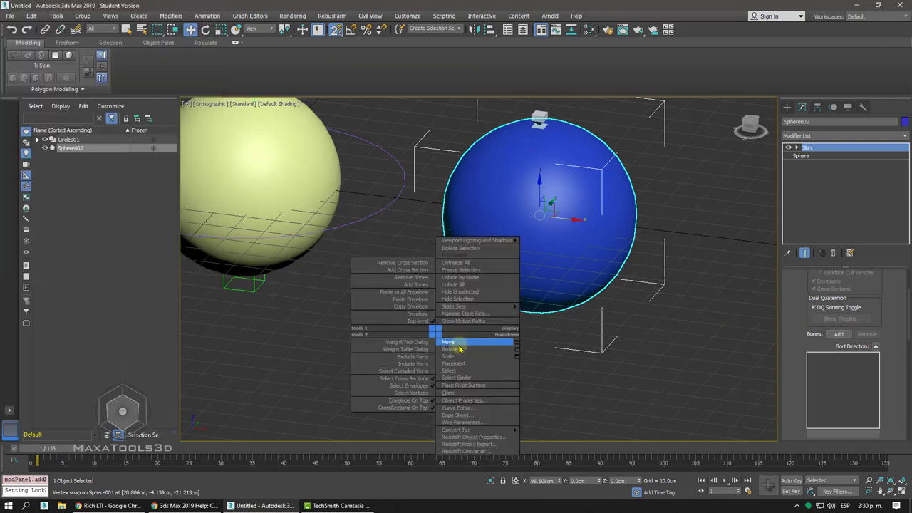
{"action": "key", "text": "Escape"}
{"action": "left_click", "coordinate": [523, 378]}
{"action": "key", "text": "F3"}
{"action": "left_click", "coordinate": [539, 265]}
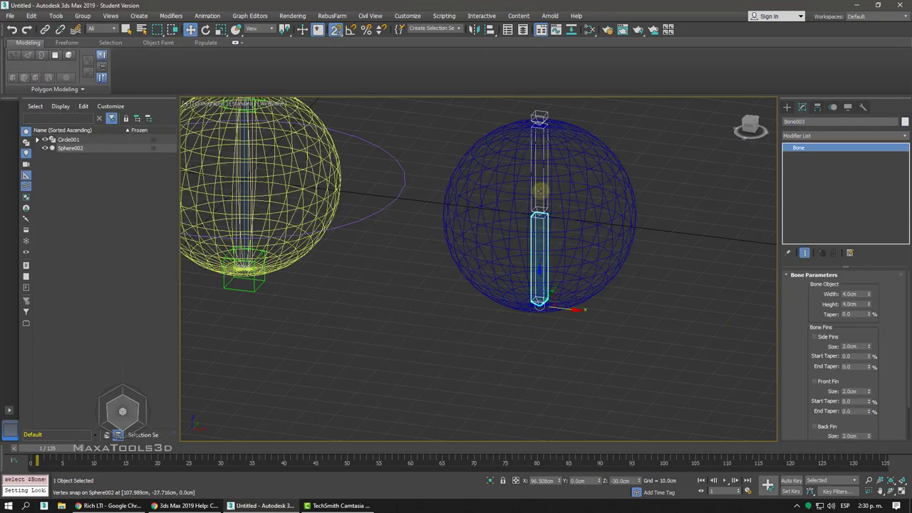
{"action": "left_click", "coordinate": [543, 155], "text": "ctrl"}
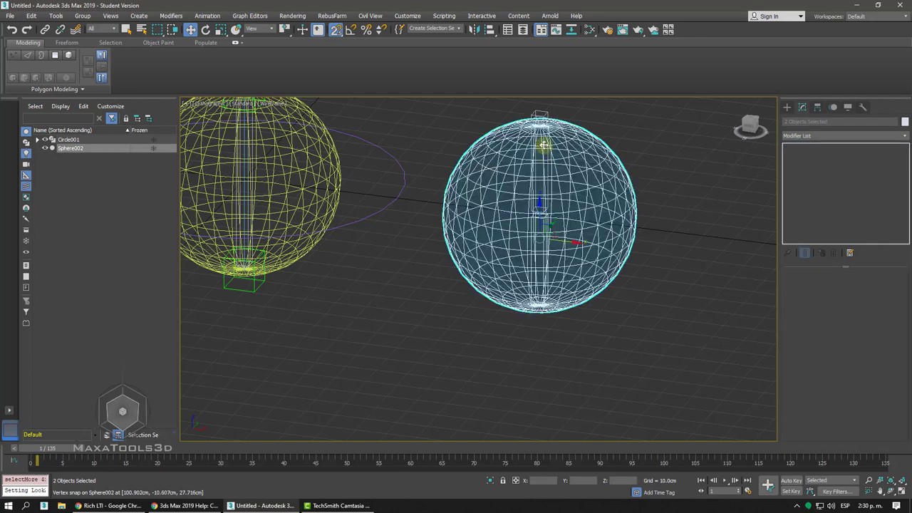
{"action": "left_click", "coordinate": [587, 117]}
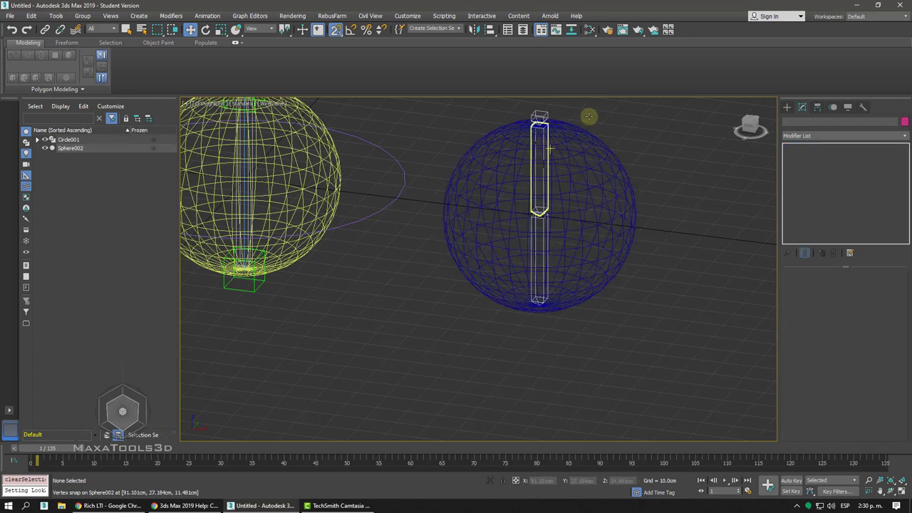
{"action": "left_click_drag", "start_coordinate": [508, 102], "coordinate": [585, 310]}
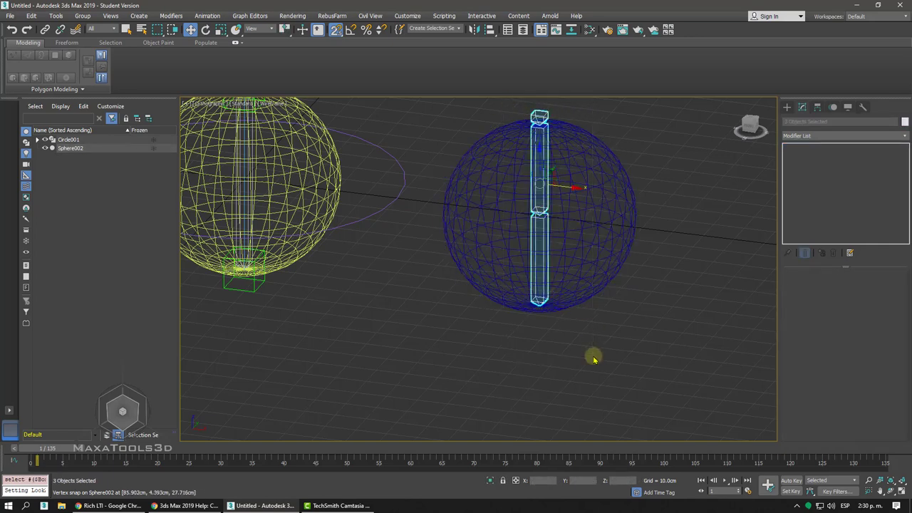
{"action": "left_click", "coordinate": [557, 333]}
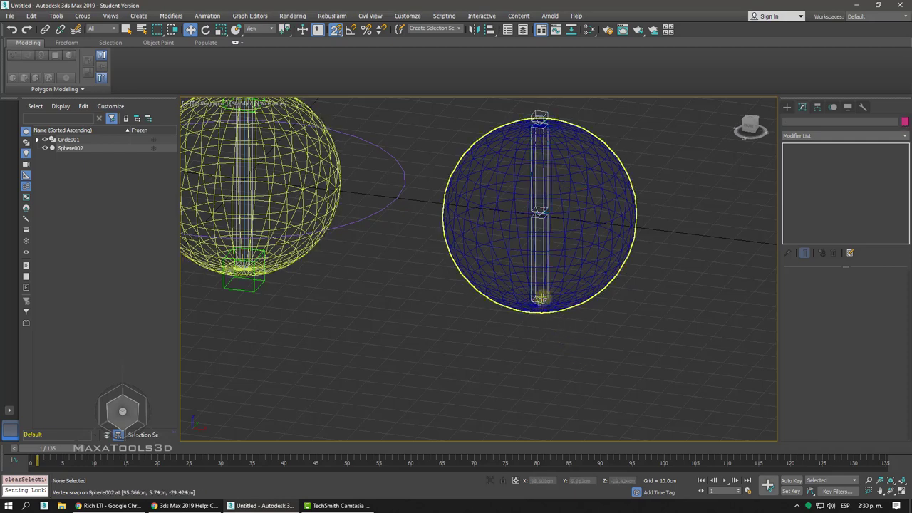
{"action": "left_click", "coordinate": [540, 298]}
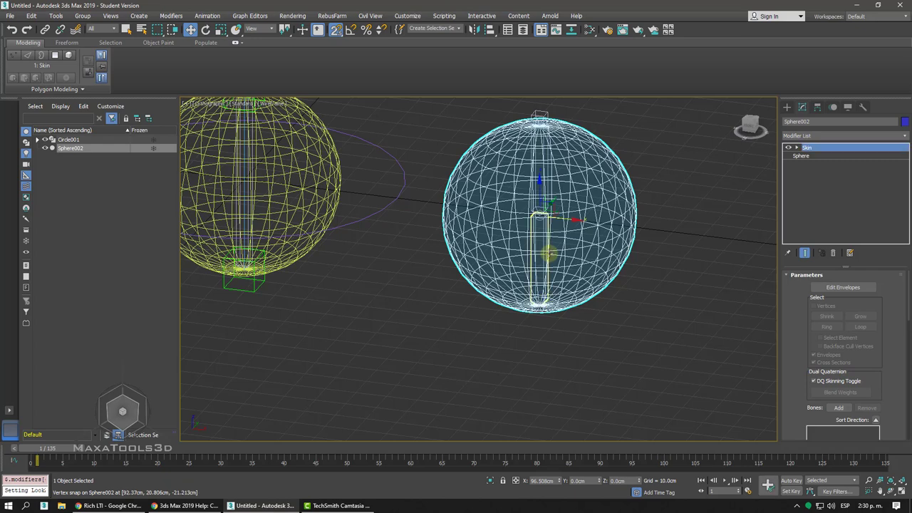
{"action": "key", "text": "Delete"}
{"action": "left_click", "coordinate": [531, 269]}
Batch-rename the bone chain with base name Hueso_, numbered from 1, and show all types in Scene Explorer.
{"action": "double_click", "coordinate": [541, 162]}
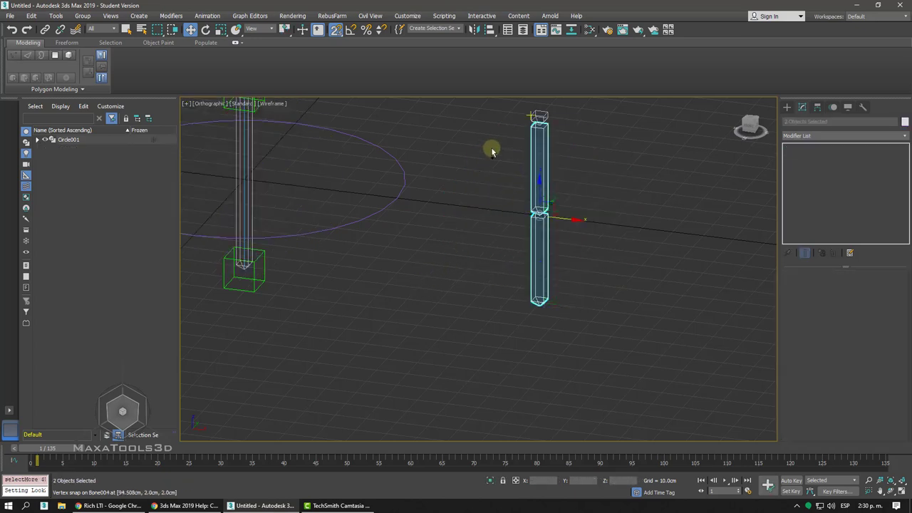
{"action": "left_click", "coordinate": [55, 16]}
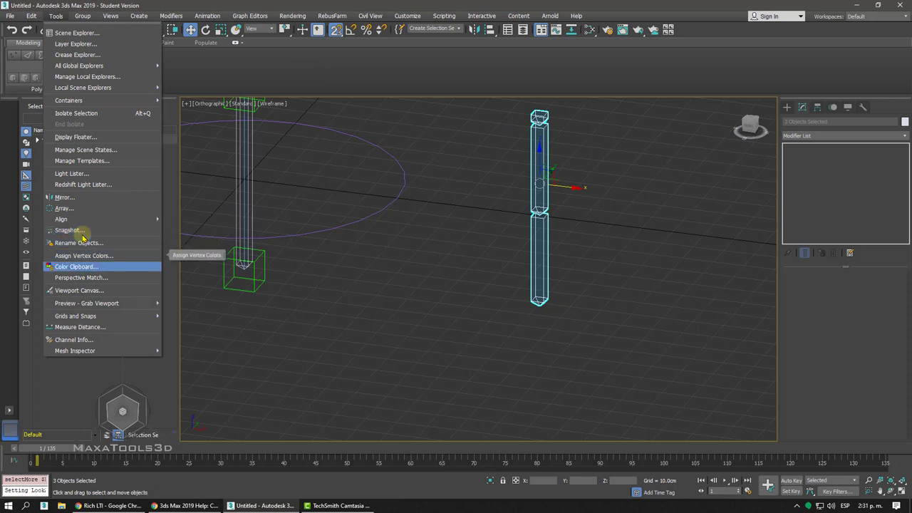
{"action": "left_click", "coordinate": [91, 243]}
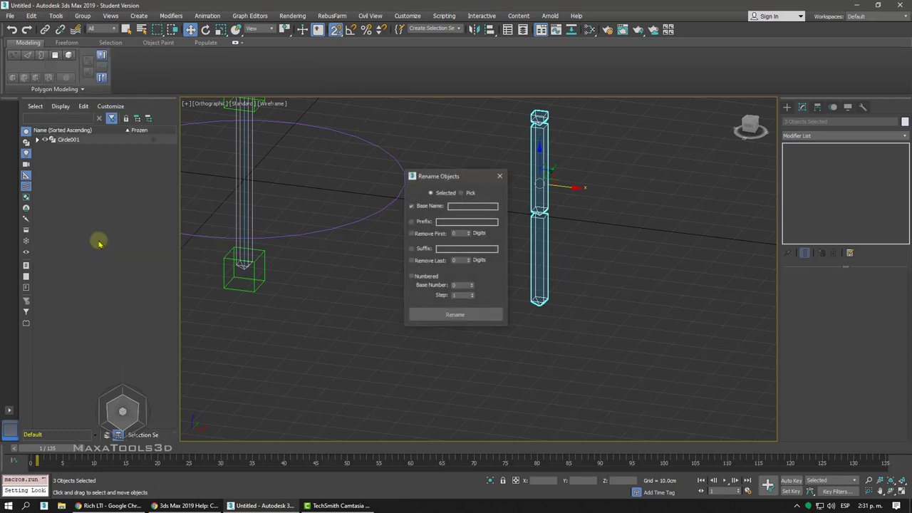
{"action": "left_click", "coordinate": [458, 205]}
{"action": "type", "text": "Hueso_"}
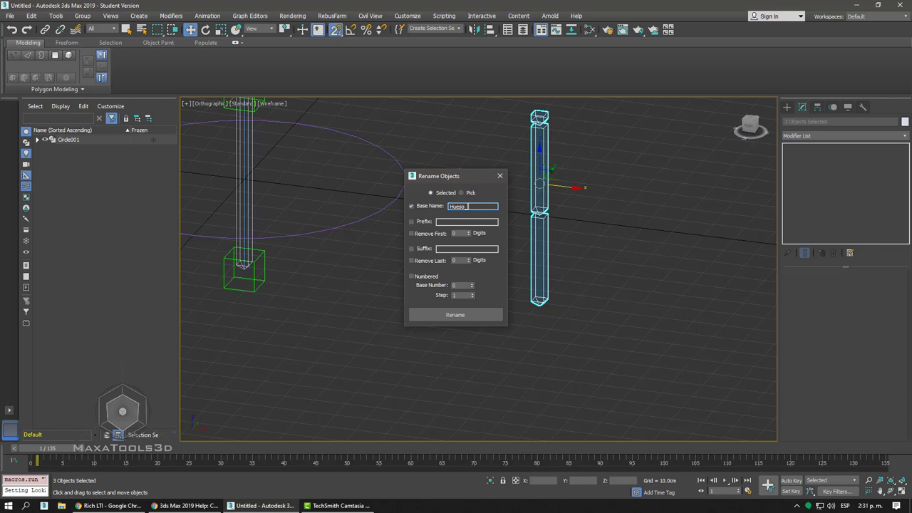
{"action": "left_click", "coordinate": [412, 277]}
{"action": "left_click", "coordinate": [469, 314]}
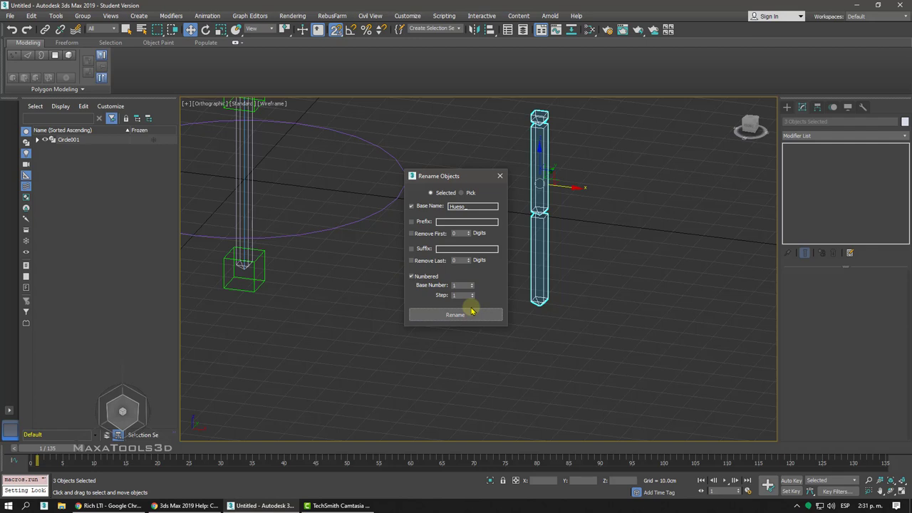
{"action": "left_click", "coordinate": [500, 175]}
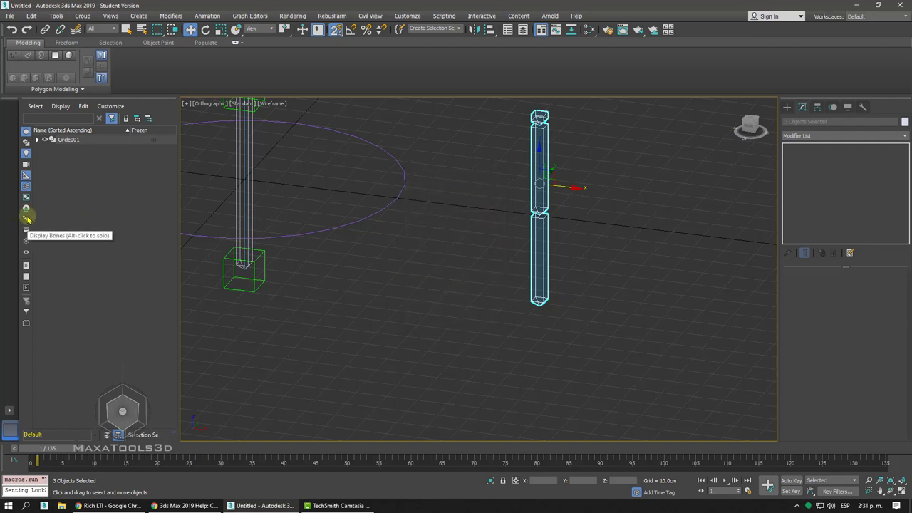
{"action": "left_click", "coordinate": [27, 266]}
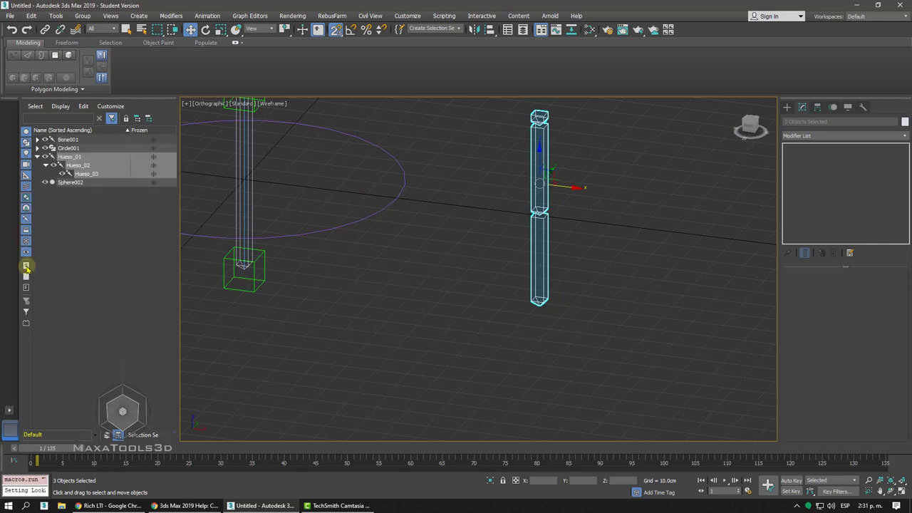
Add the Hueso_01, Hueso_02 and Hueso_03 bones to the blue sphere's Skin modifier.
{"action": "left_click", "coordinate": [27, 221]}
{"action": "left_click", "coordinate": [27, 221]}
{"action": "left_click", "coordinate": [26, 221]}
{"action": "left_click", "coordinate": [26, 221]}
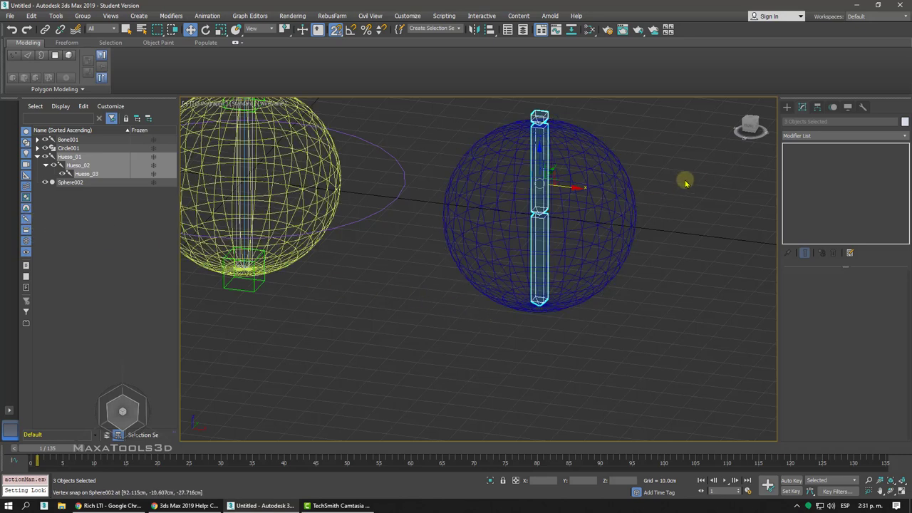
{"action": "mouse_move", "coordinate": [692, 179]}
{"action": "left_mouse_down"}
{"action": "mouse_move", "coordinate": [612, 273]}
{"action": "mouse_move", "coordinate": [645, 288]}
{"action": "left_mouse_up"}
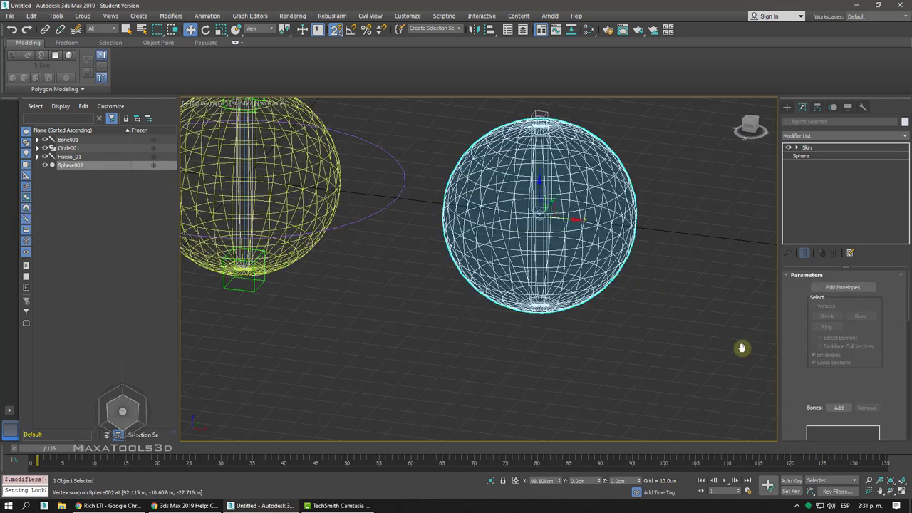
{"action": "left_click", "coordinate": [841, 409]}
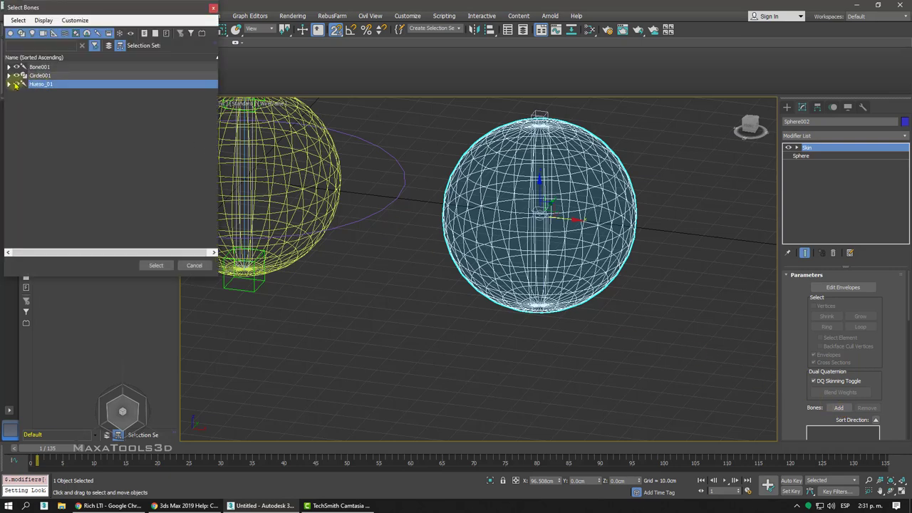
{"action": "left_click", "coordinate": [9, 84]}
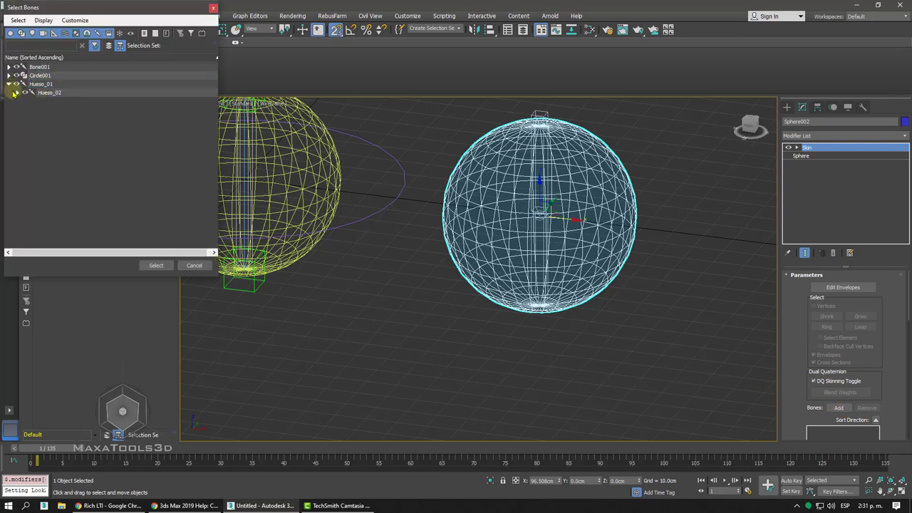
{"action": "left_click", "coordinate": [16, 93]}
{"action": "left_click_drag", "start_coordinate": [43, 83], "coordinate": [53, 101]}
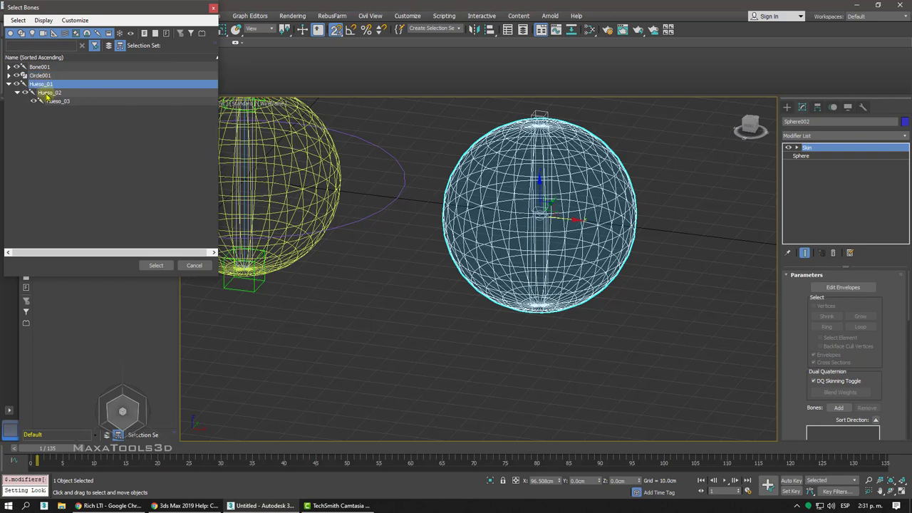
{"action": "left_click", "coordinate": [153, 263]}
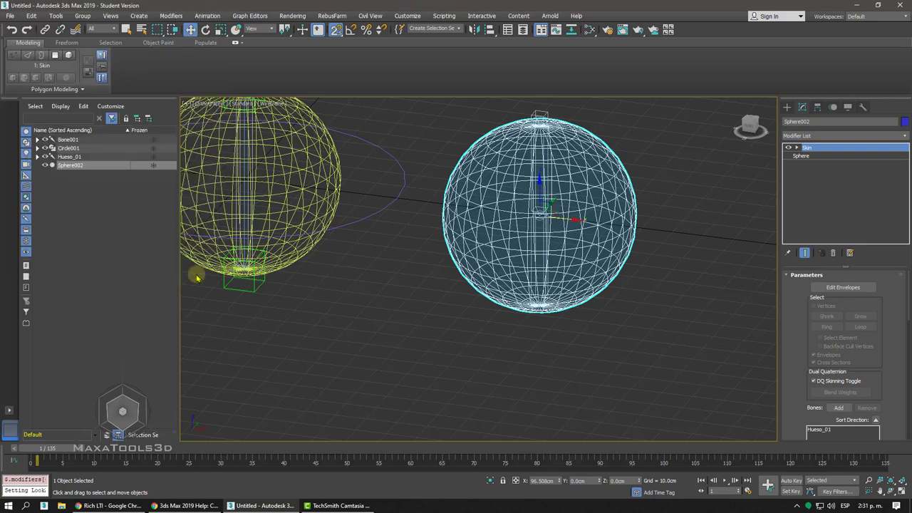
Set the selection filter to Bone and pick the sphere's bones.
{"action": "left_click", "coordinate": [641, 360]}
{"action": "left_click", "coordinate": [542, 158]}
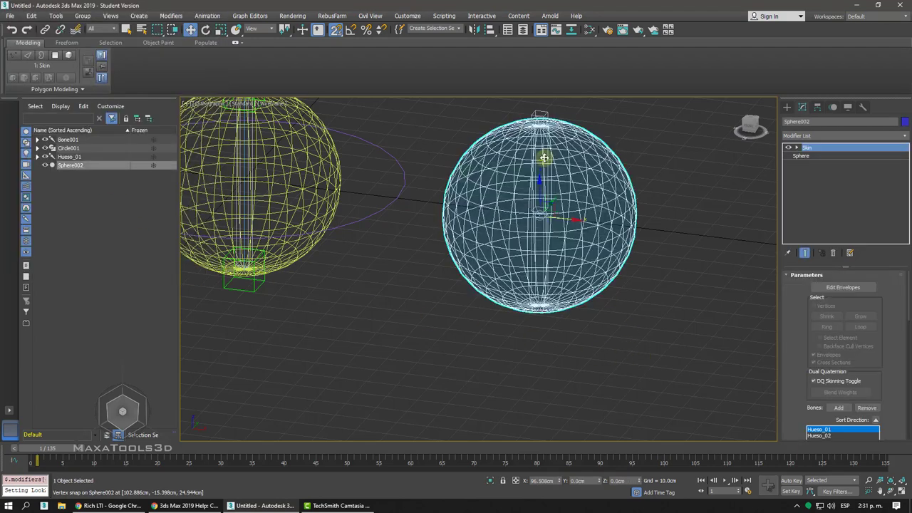
{"action": "left_click", "coordinate": [543, 155]}
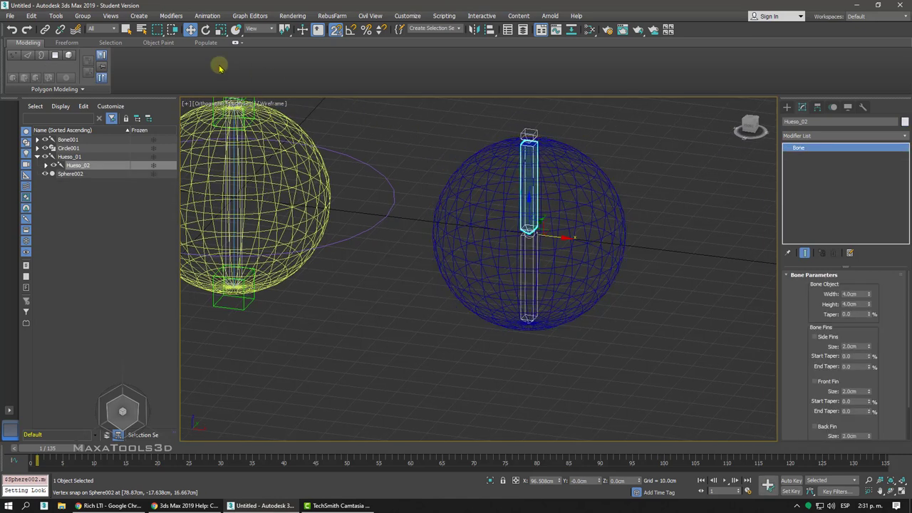
{"action": "left_click", "coordinate": [100, 30]}
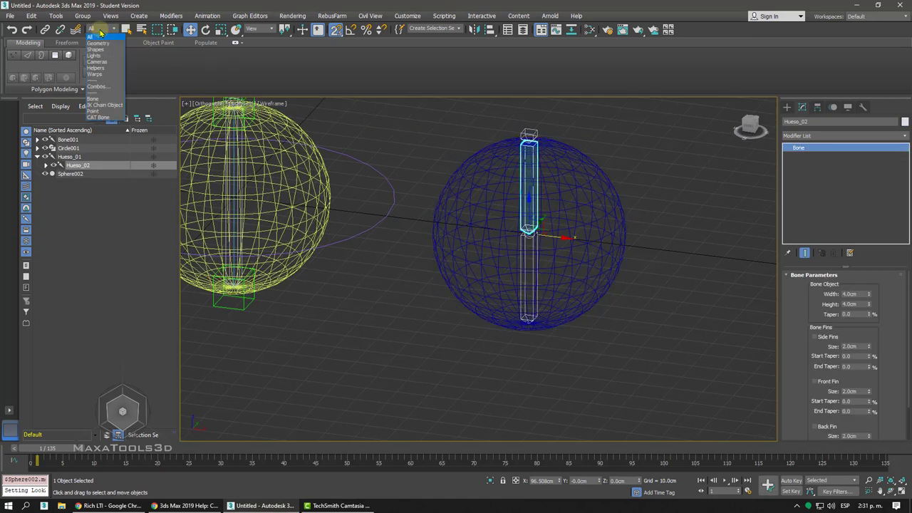
{"action": "left_click", "coordinate": [100, 100]}
{"action": "left_click", "coordinate": [607, 142]}
Switch the bone to Rotate and twist Hueso_02 to test the sphere's skin.
{"action": "double_click", "coordinate": [566, 192]}
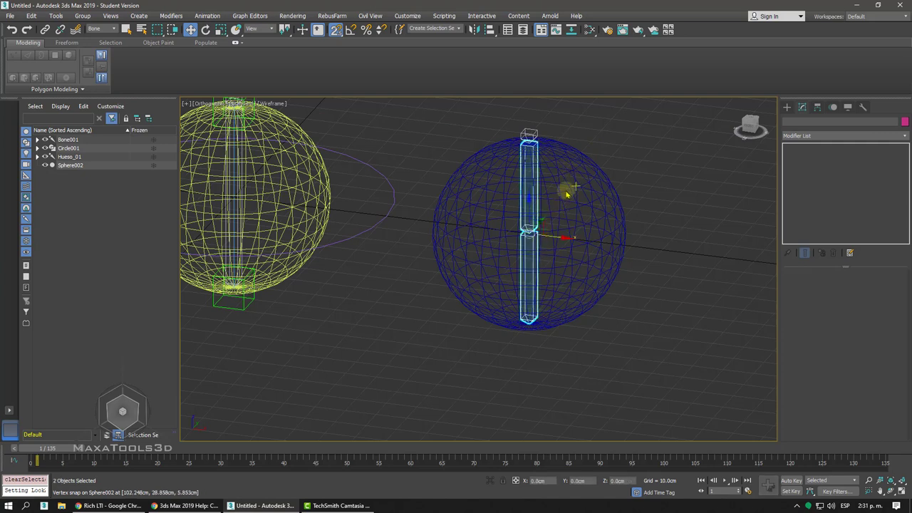
{"action": "left_click", "coordinate": [570, 173]}
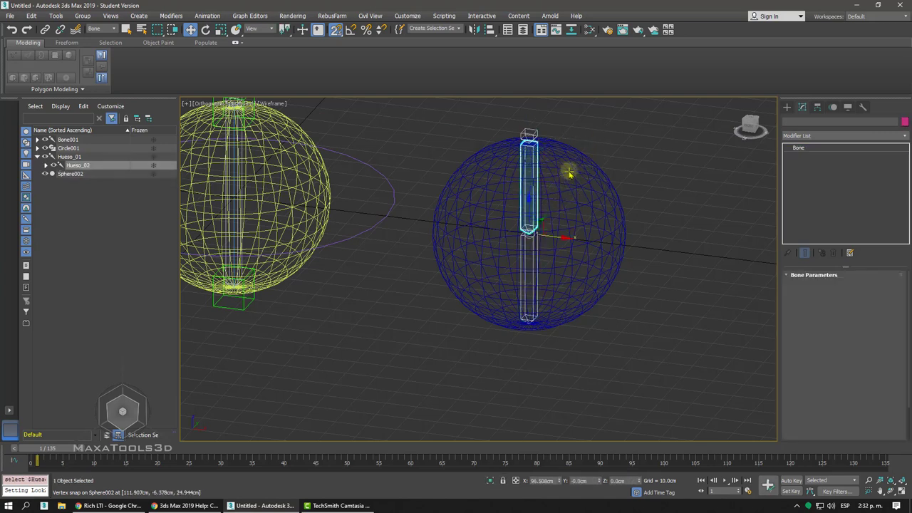
{"action": "right_click", "coordinate": [570, 174]}
{"action": "left_click", "coordinate": [580, 187]}
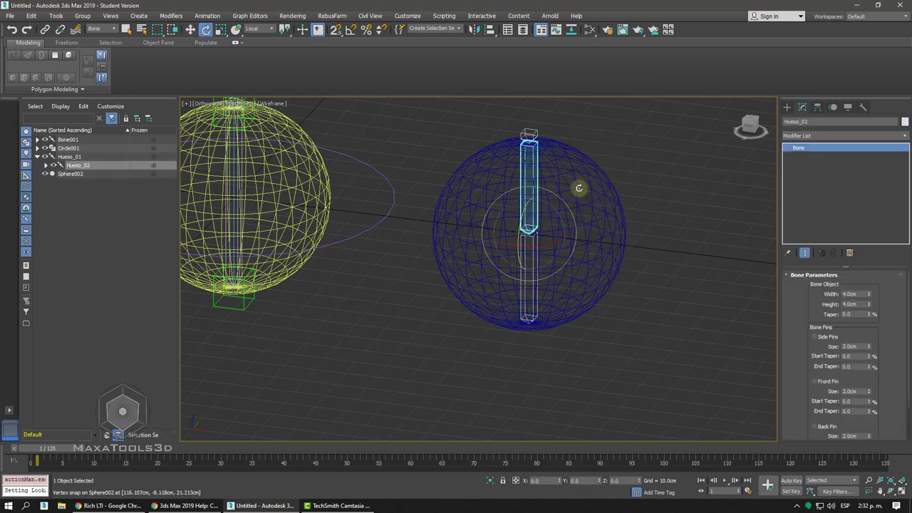
{"action": "left_click_drag", "start_coordinate": [543, 206], "coordinate": [537, 194]}
{"action": "key", "text": "F3"}
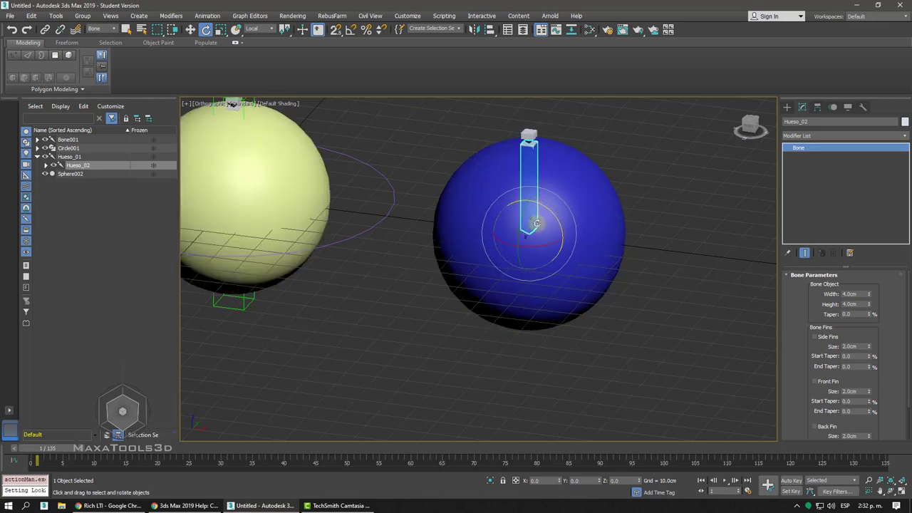
{"action": "key", "text": "F3"}
Bend Hueso_01 and tilt Hueso_02 to test deformation, then undo the last rotation.
{"action": "left_click", "coordinate": [538, 300]}
{"action": "mouse_move", "coordinate": [544, 300]}
{"action": "left_mouse_down"}
{"action": "mouse_move", "coordinate": [518, 276]}
{"action": "mouse_move", "coordinate": [535, 250]}
{"action": "left_mouse_up"}
{"action": "left_click", "coordinate": [538, 204]}
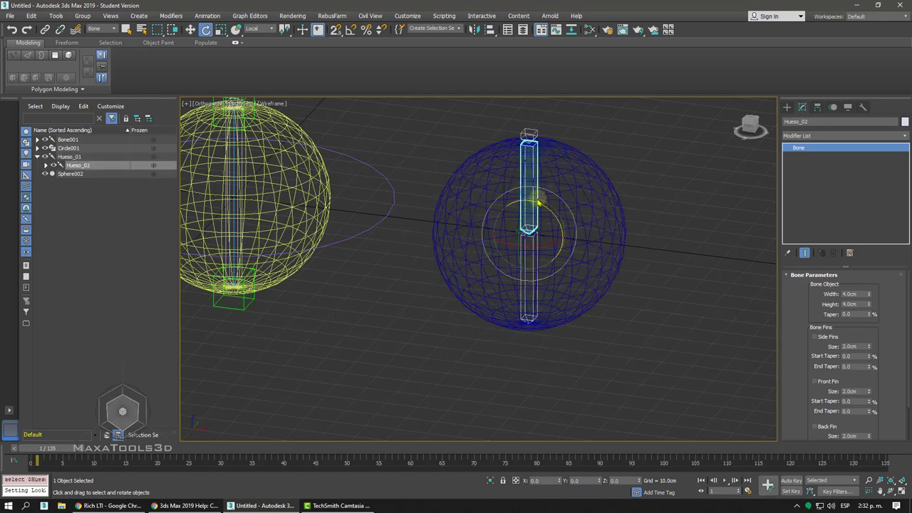
{"action": "mouse_move", "coordinate": [538, 203]}
{"action": "left_mouse_down"}
{"action": "mouse_move", "coordinate": [542, 230]}
{"action": "mouse_move", "coordinate": [549, 209]}
{"action": "left_mouse_up"}
{"action": "key", "text": "ctrl+z"}
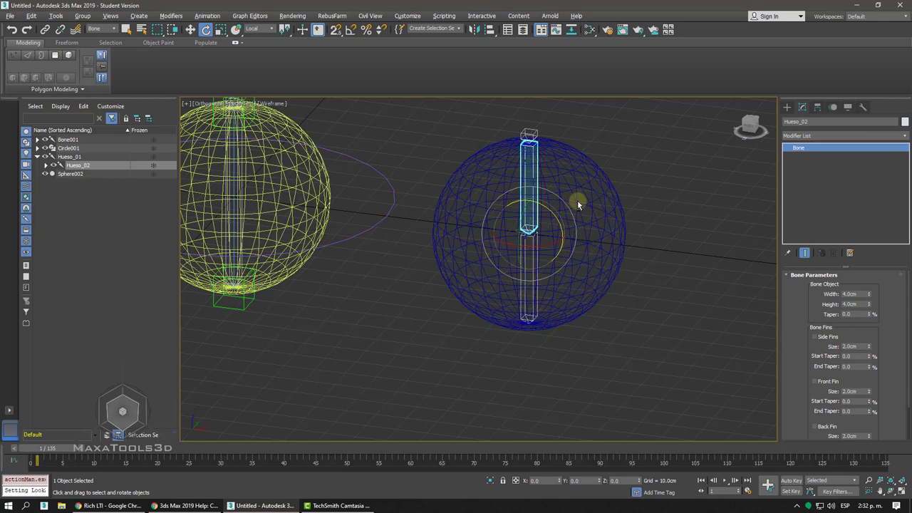
Switch to Perspective, frame the bone and orbit over both spheres.
{"action": "key", "text": "p"}
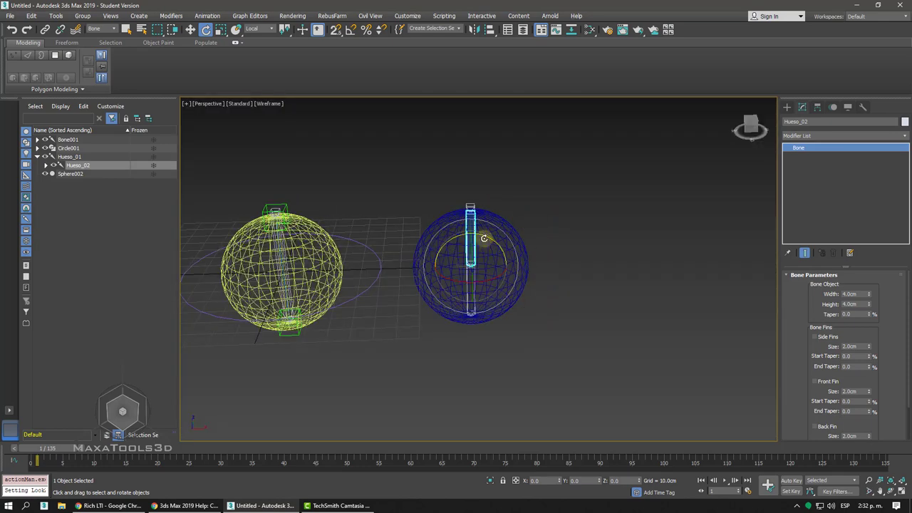
{"action": "key", "text": "z"}
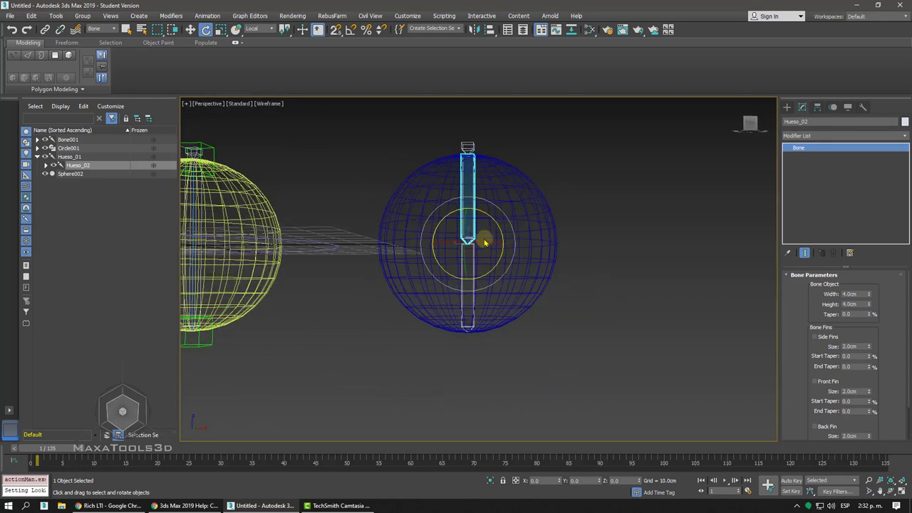
{"action": "left_click", "coordinate": [785, 107]}
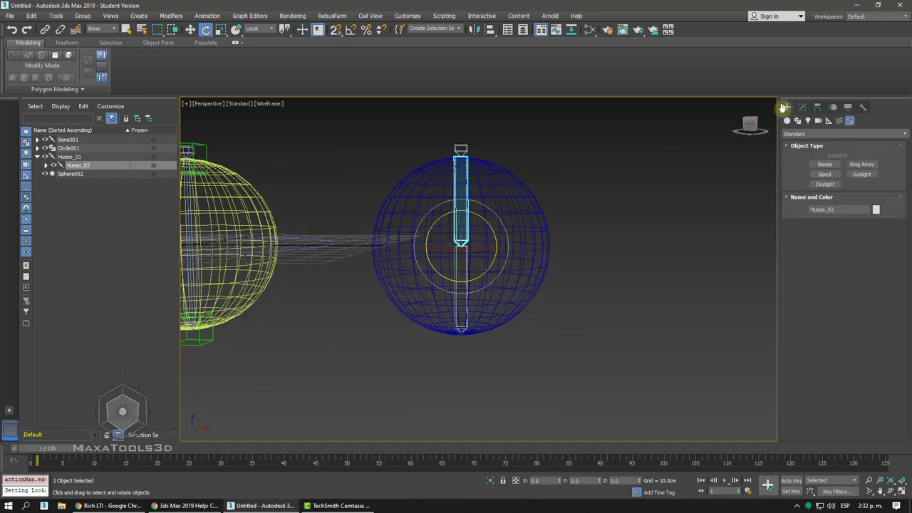
{"action": "mouse_move", "coordinate": [695, 133]}
{"action": "middle_mouse_down", "text": "alt"}
{"action": "mouse_move", "coordinate": [549, 173]}
{"action": "mouse_move", "coordinate": [486, 245]}
{"action": "middle_mouse_up", "text": "alt"}
{"action": "middle_click_drag", "start_coordinate": [521, 245], "coordinate": [527, 246], "text": "alt"}
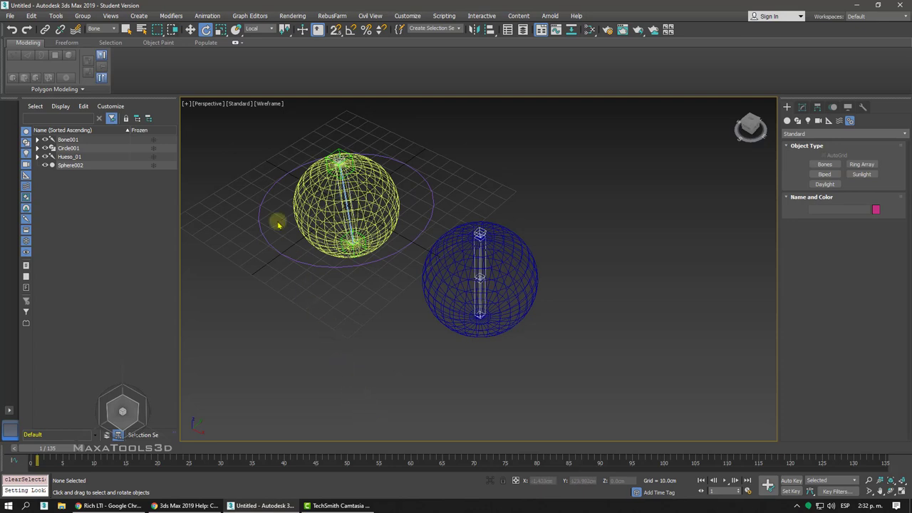
Reset the selection filter to All so every object type is selectable.
{"action": "left_click", "coordinate": [190, 29]}
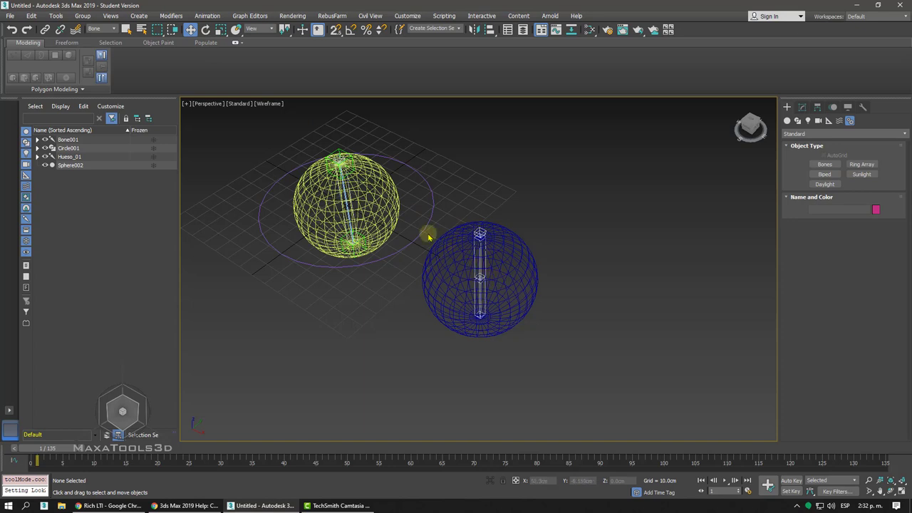
{"action": "left_click", "coordinate": [111, 28]}
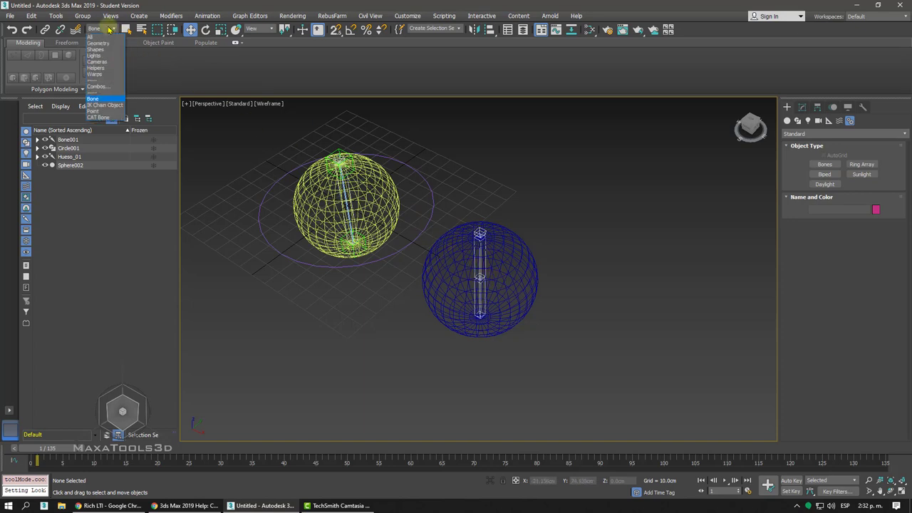
{"action": "left_click", "coordinate": [102, 37]}
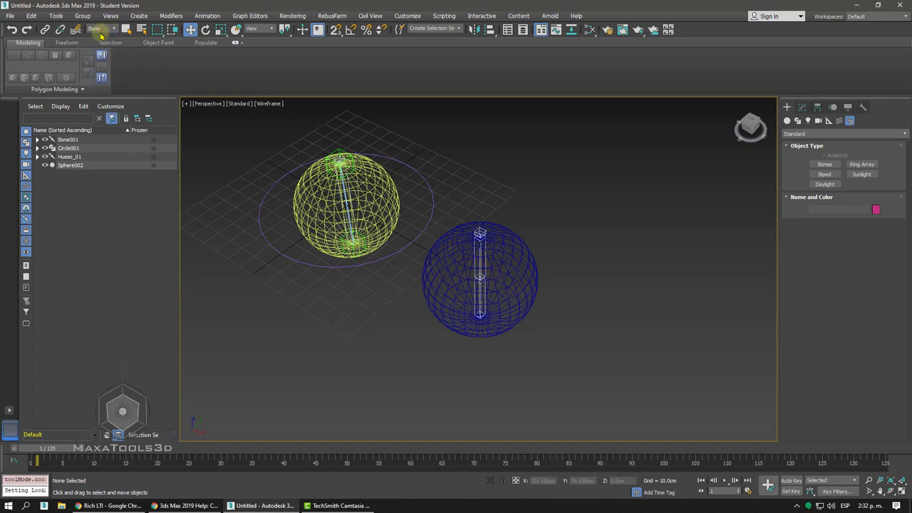
{"action": "left_click", "coordinate": [100, 29]}
{"action": "left_click", "coordinate": [103, 38]}
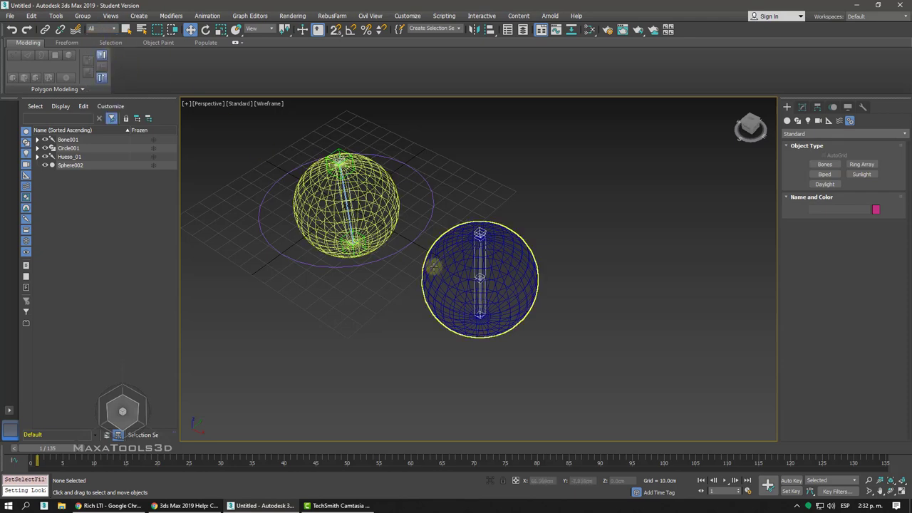
Clone Sphere002 as Sphere003 beside it and delete the copy's Skin modifier.
{"action": "left_click", "coordinate": [440, 269]}
{"action": "left_click_drag", "start_coordinate": [504, 296], "coordinate": [618, 359], "text": "shift"}
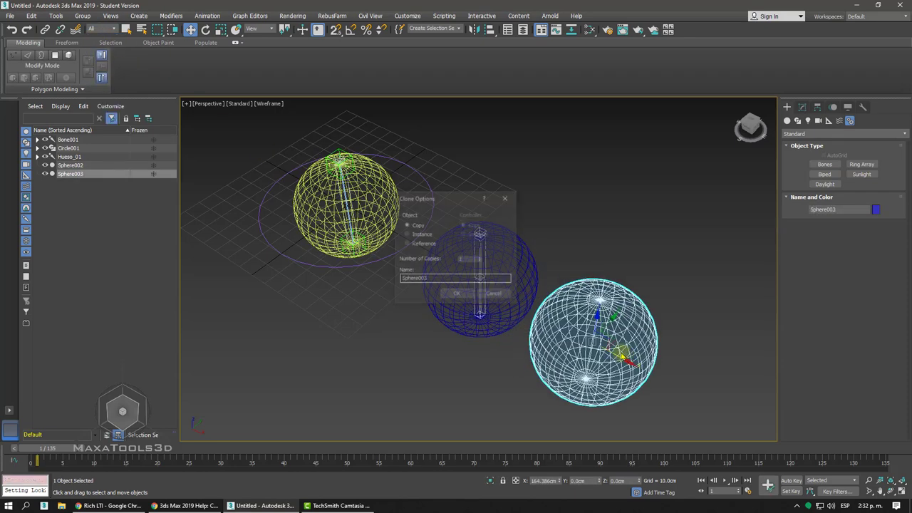
{"action": "left_click", "coordinate": [454, 294]}
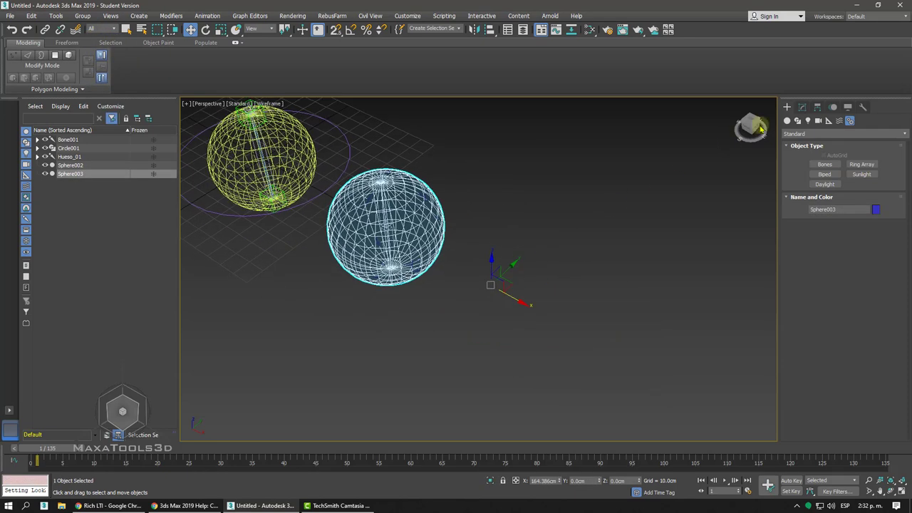
{"action": "left_click", "coordinate": [802, 107]}
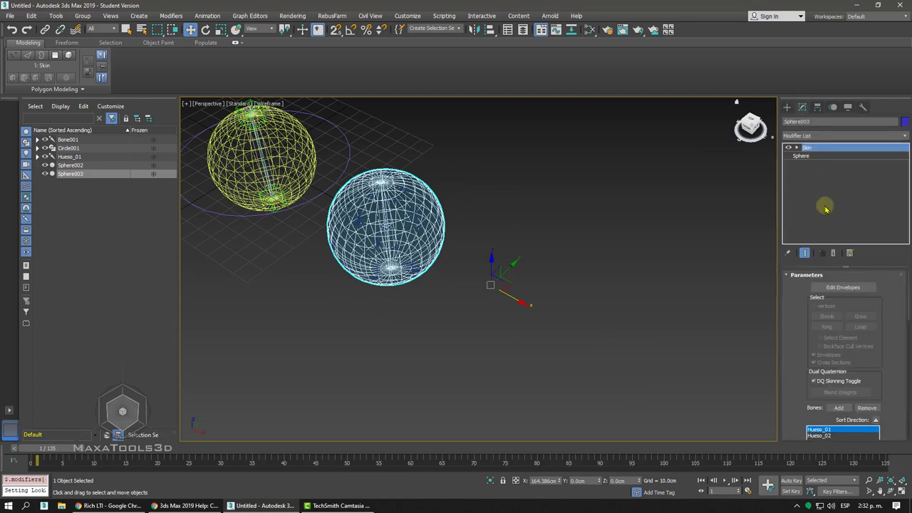
{"action": "left_click", "coordinate": [833, 253]}
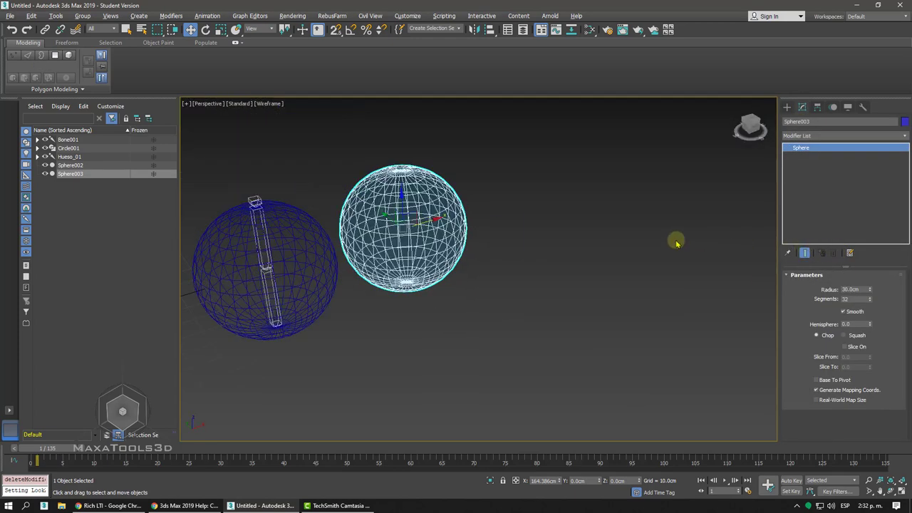
Switch to the Front view of the spheres and zoom in.
{"action": "mouse_move", "coordinate": [674, 242]}
{"action": "middle_mouse_down", "text": "alt"}
{"action": "mouse_move", "coordinate": [412, 221]}
{"action": "mouse_move", "coordinate": [456, 219]}
{"action": "mouse_move", "coordinate": [660, 152]}
{"action": "middle_mouse_up", "text": "alt"}
{"action": "key", "text": "l"}
{"action": "key", "text": "f"}
{"action": "scroll", "coordinate": [454, 219], "scroll_direction": "up", "scroll_amount": 4}
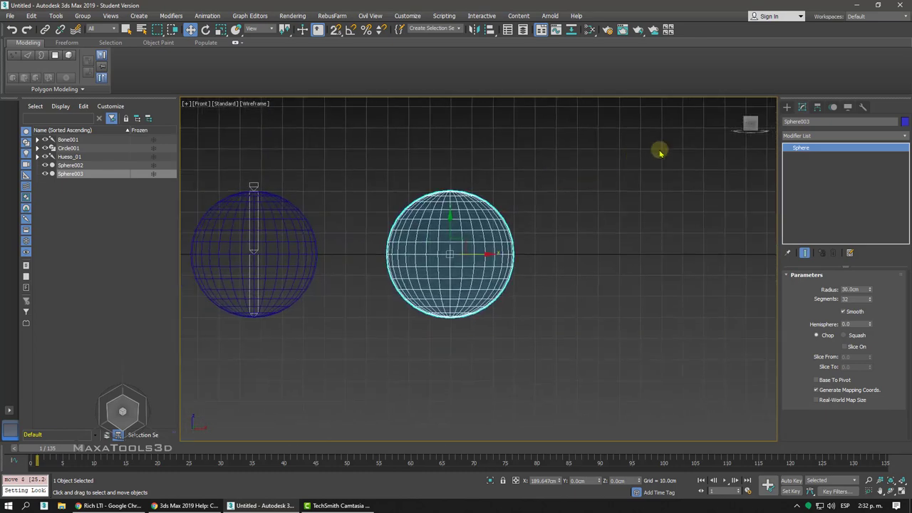
Draw Line001 vertically through Sphere003's centre, from its bottom vertex up toward the top.
{"action": "left_click", "coordinate": [786, 107]}
{"action": "left_click", "coordinate": [797, 121]}
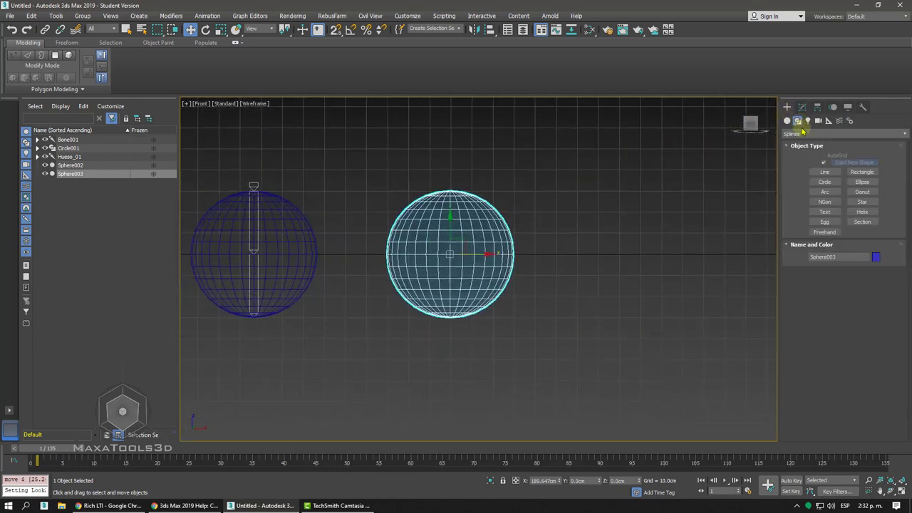
{"action": "left_click", "coordinate": [825, 172]}
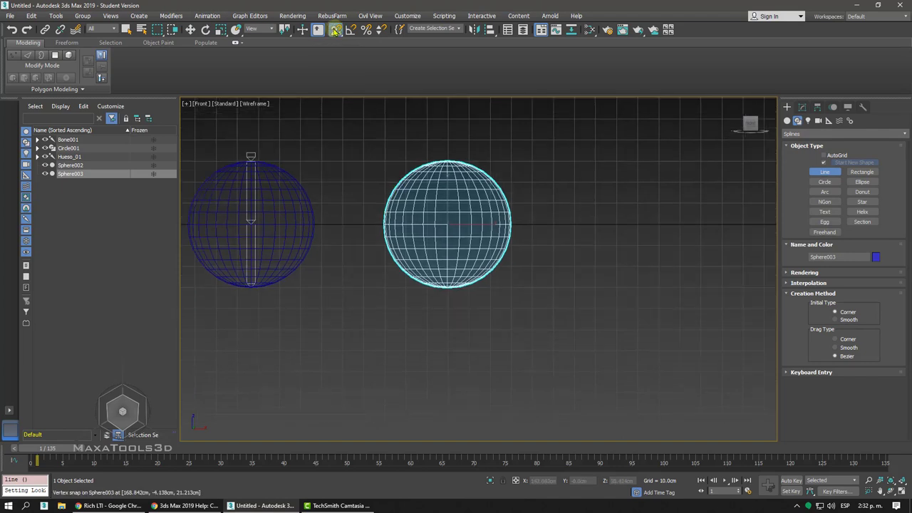
{"action": "scroll", "coordinate": [445, 254], "scroll_direction": "up", "scroll_amount": 3}
{"action": "left_click", "coordinate": [452, 346]}
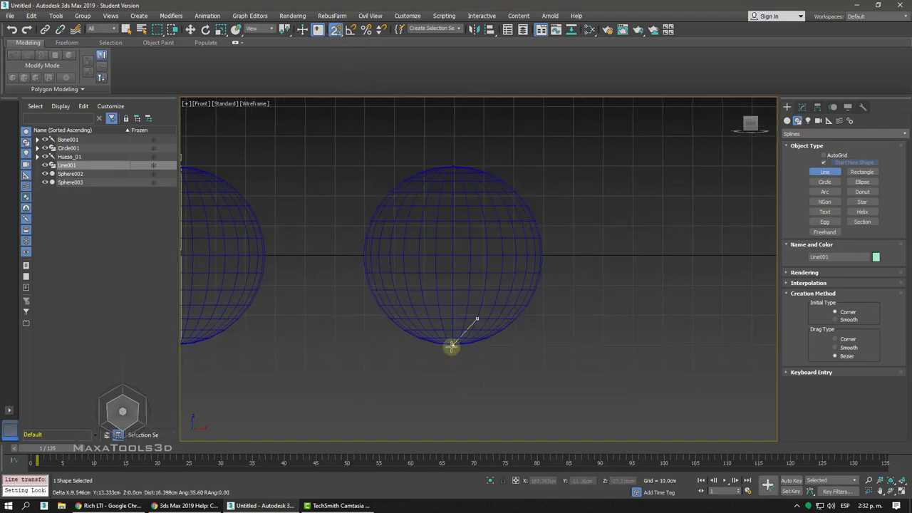
{"action": "left_click", "coordinate": [452, 318]}
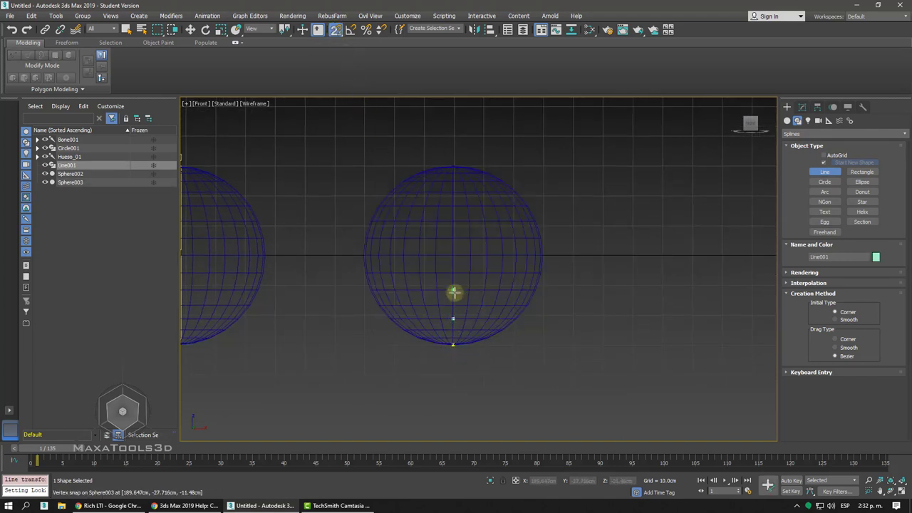
{"action": "left_click", "coordinate": [454, 289]}
{"action": "left_click", "coordinate": [454, 255]}
{"action": "left_click_drag", "start_coordinate": [453, 220], "coordinate": [477, 193]}
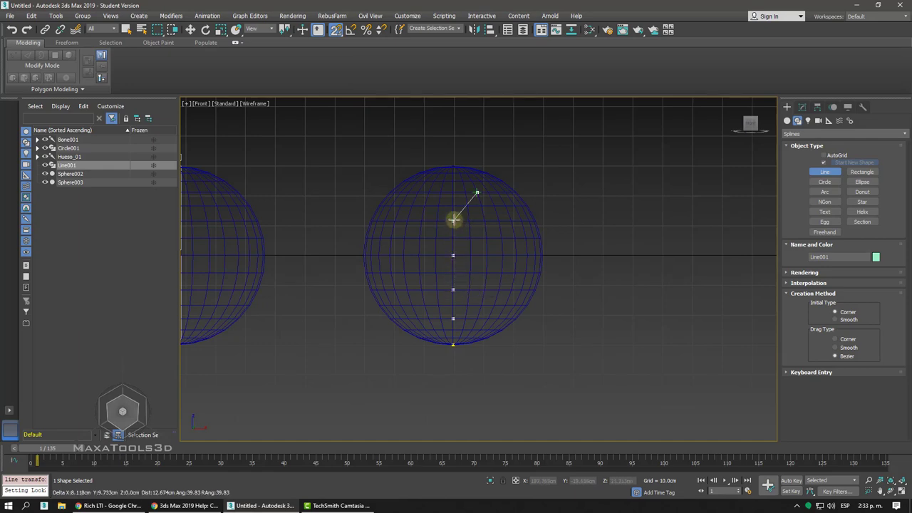
{"action": "right_click", "coordinate": [453, 166]}
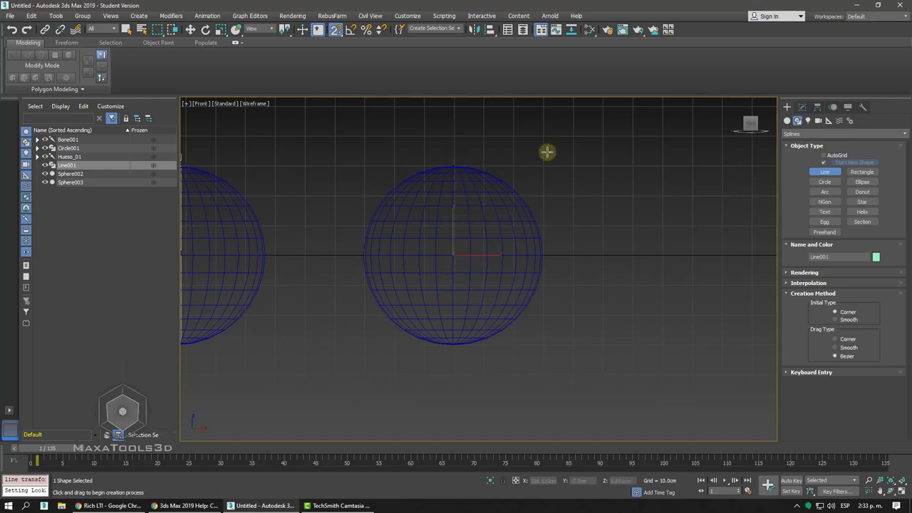
Stop line creation and select the copied sphere Sphere003.
{"action": "mouse_move", "coordinate": [546, 152]}
{"action": "middle_mouse_down", "text": "alt"}
{"action": "mouse_move", "coordinate": [615, 220]}
{"action": "mouse_move", "coordinate": [551, 332]}
{"action": "middle_mouse_up", "text": "alt"}
{"action": "right_click", "coordinate": [615, 227]}
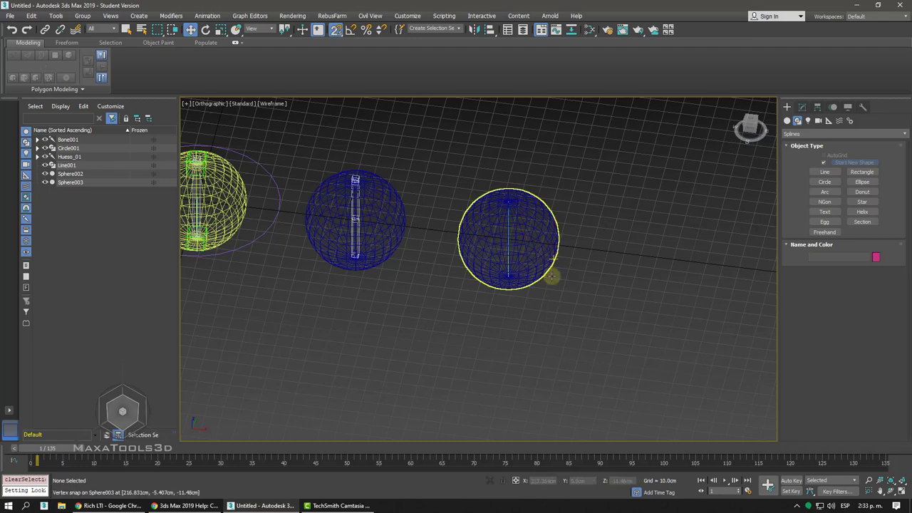
{"action": "left_click", "coordinate": [550, 221]}
Add a Skin modifier to Sphere003 and change its object colour to orange.
{"action": "left_click", "coordinate": [802, 106]}
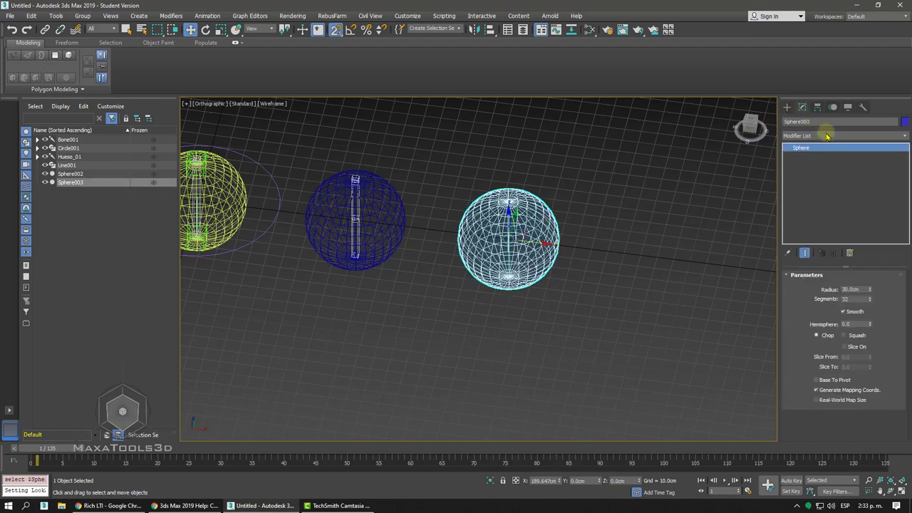
{"action": "left_click", "coordinate": [827, 135]}
{"action": "type", "text": "skin"}
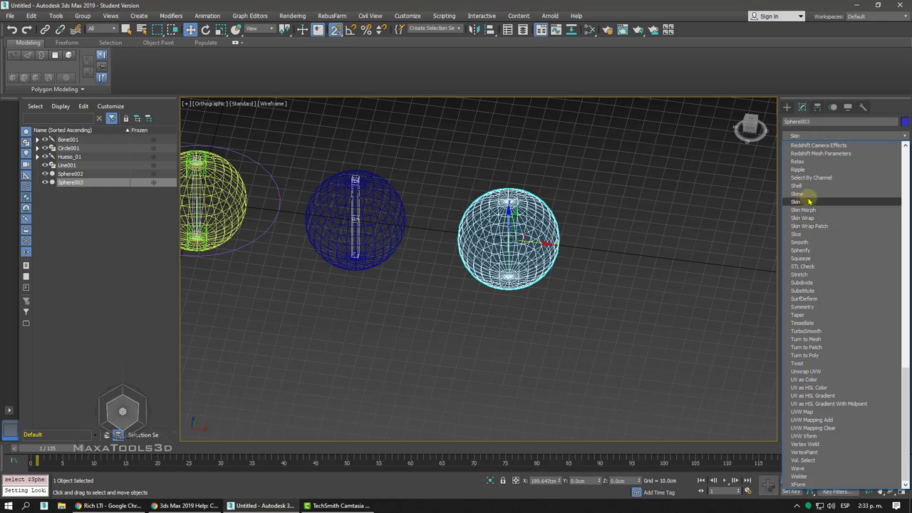
{"action": "left_click", "coordinate": [809, 203]}
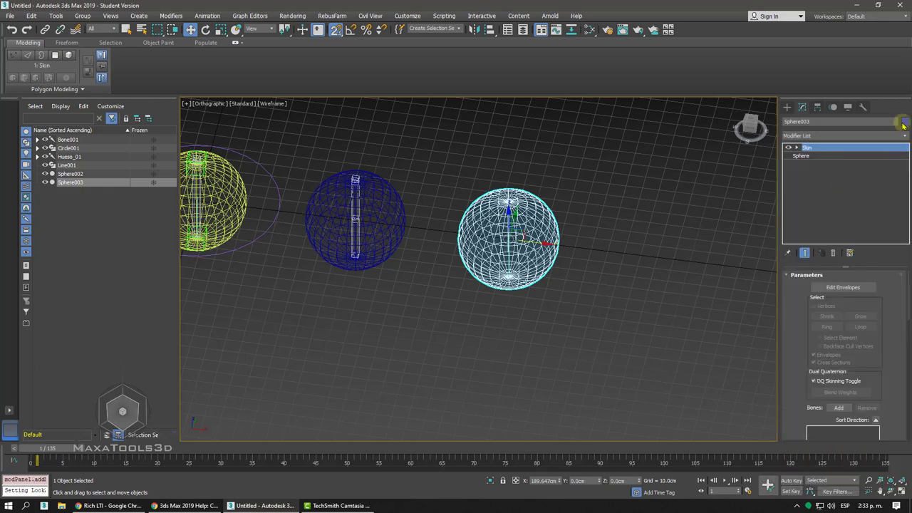
{"action": "left_click", "coordinate": [902, 122]}
{"action": "left_click", "coordinate": [231, 222]}
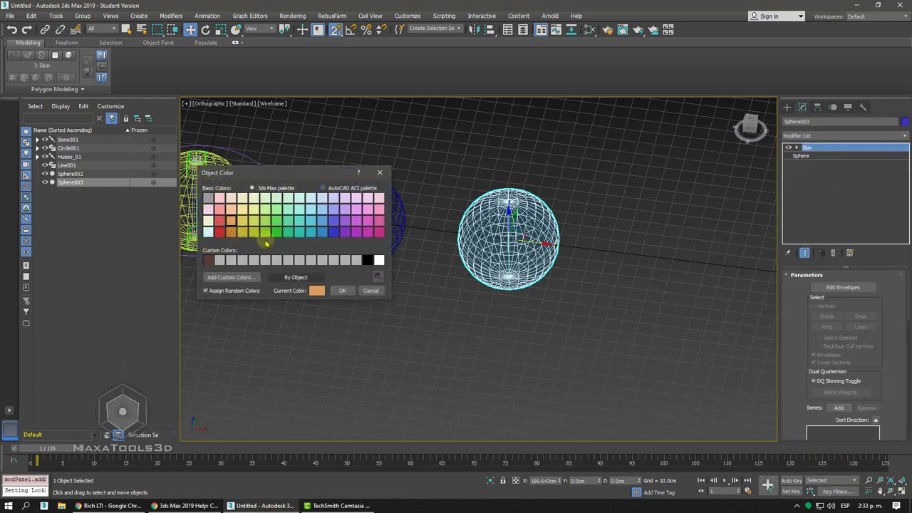
{"action": "left_click", "coordinate": [346, 291]}
{"action": "key", "text": "F3"}
{"action": "middle_click_drag", "start_coordinate": [364, 305], "coordinate": [351, 292]}
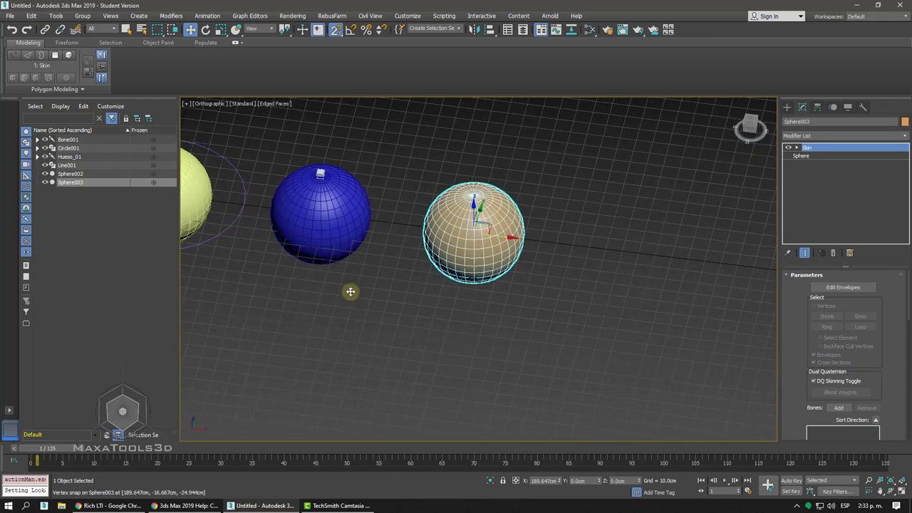
Add Line001 as the bone of Sphere003's Skin modifier.
{"action": "left_click", "coordinate": [844, 407]}
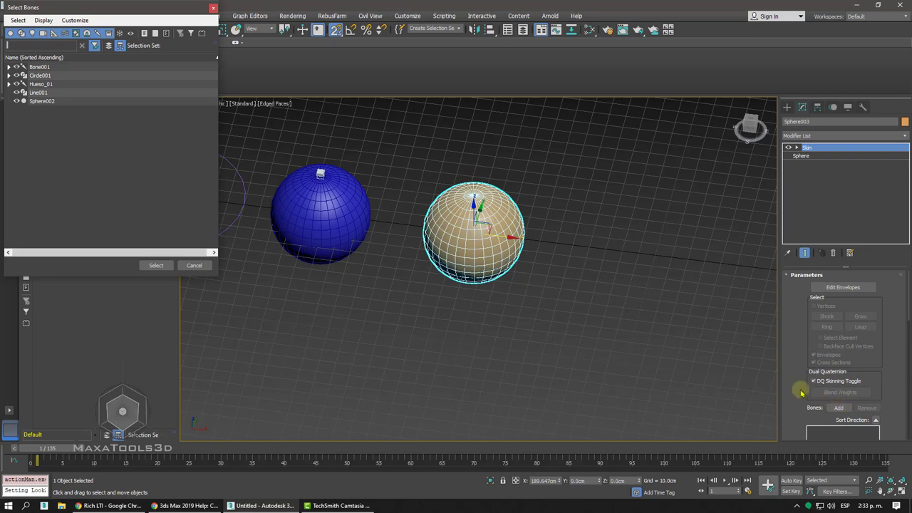
{"action": "left_click", "coordinate": [38, 92]}
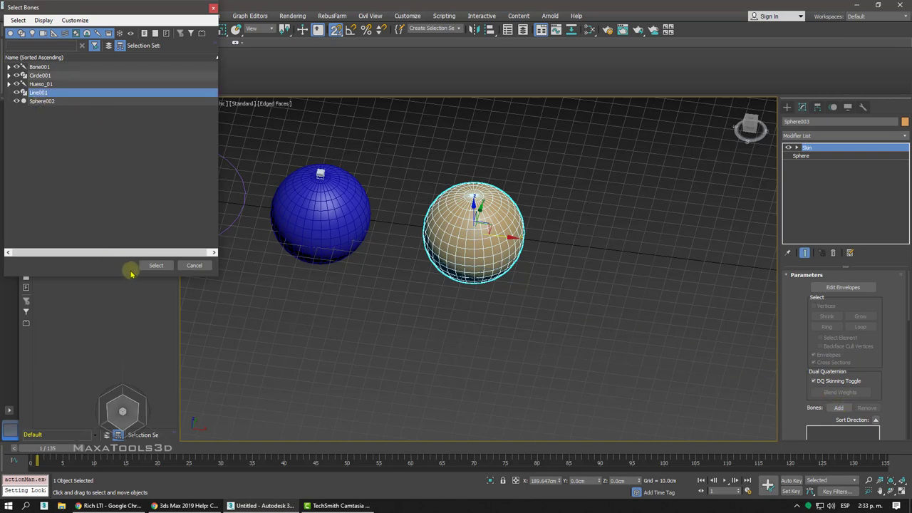
{"action": "left_click", "coordinate": [157, 265]}
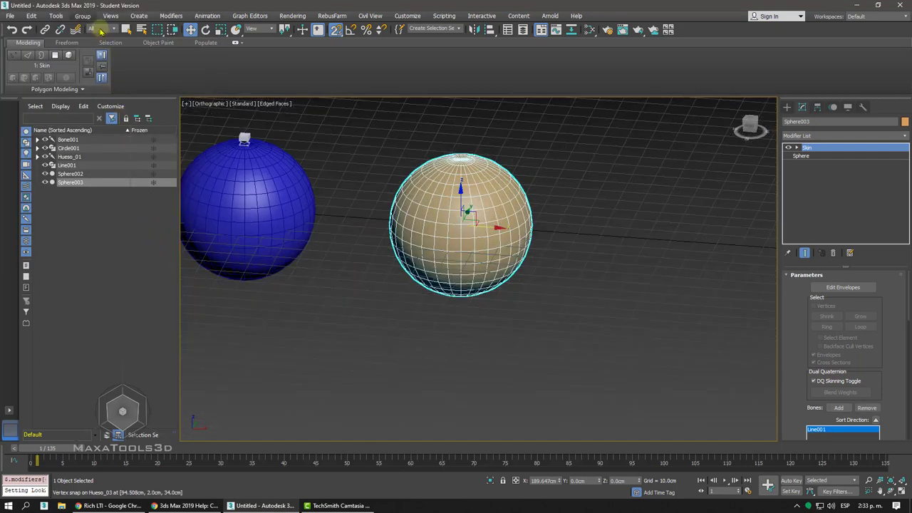
{"action": "left_click", "coordinate": [100, 29]}
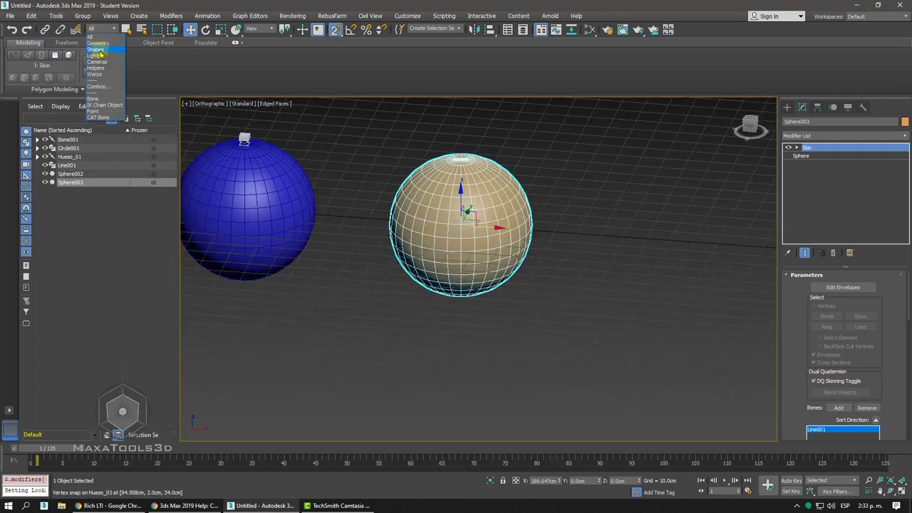
{"action": "left_click", "coordinate": [100, 49]}
{"action": "left_click", "coordinate": [528, 269]}
{"action": "key", "text": "F3"}
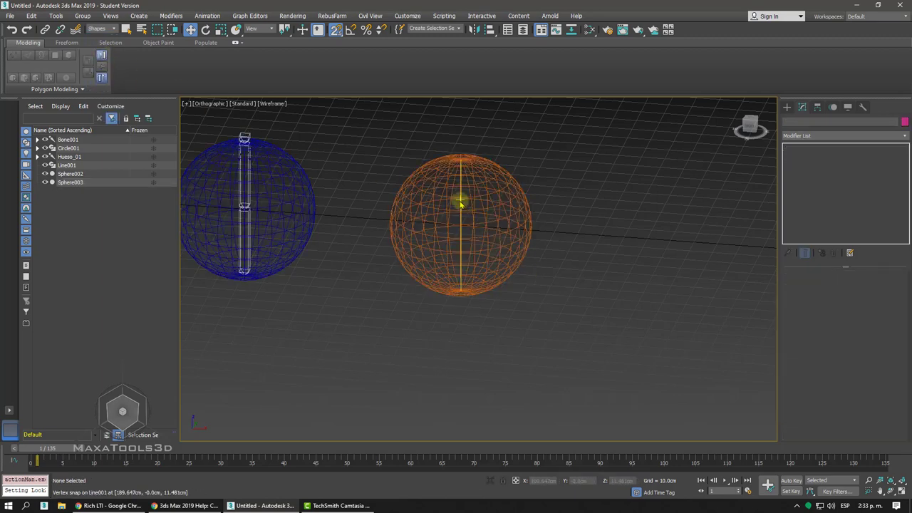
{"action": "left_click", "coordinate": [461, 202]}
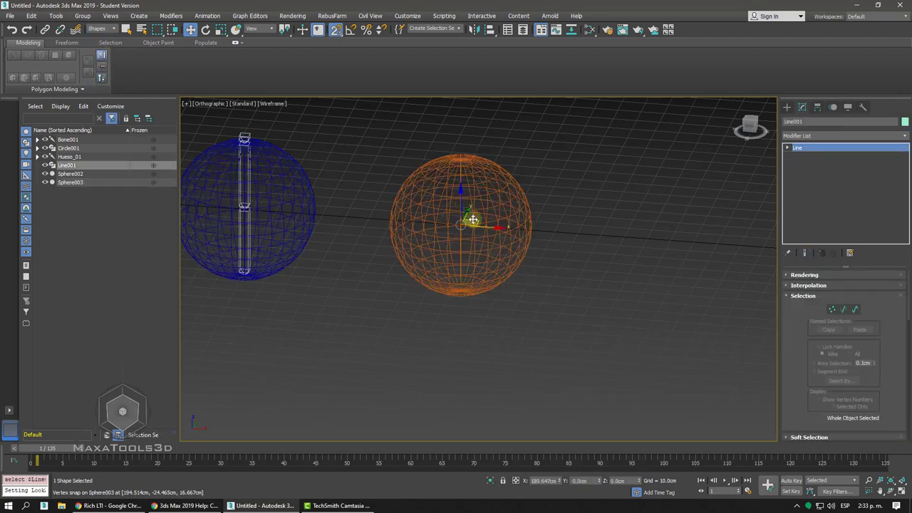
{"action": "mouse_move", "coordinate": [473, 221]}
{"action": "left_mouse_down"}
{"action": "mouse_move", "coordinate": [562, 248]}
{"action": "mouse_move", "coordinate": [466, 216]}
{"action": "left_mouse_up"}
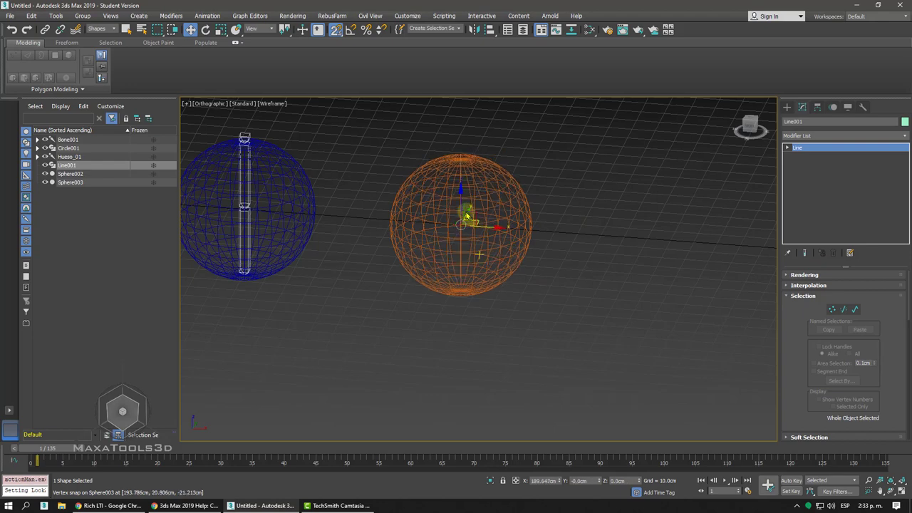
{"action": "middle_click_drag", "start_coordinate": [467, 216], "coordinate": [556, 166], "text": "alt"}
{"action": "left_click", "coordinate": [510, 222]}
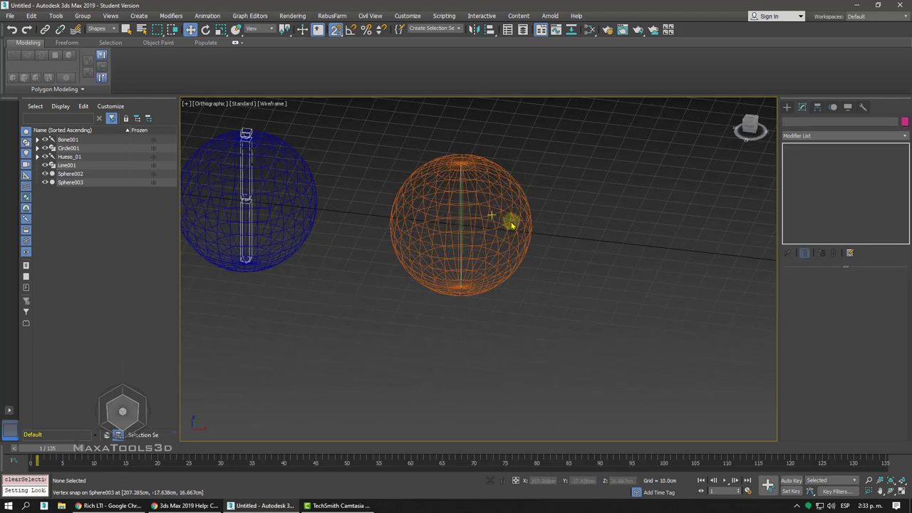
{"action": "left_click", "coordinate": [100, 29]}
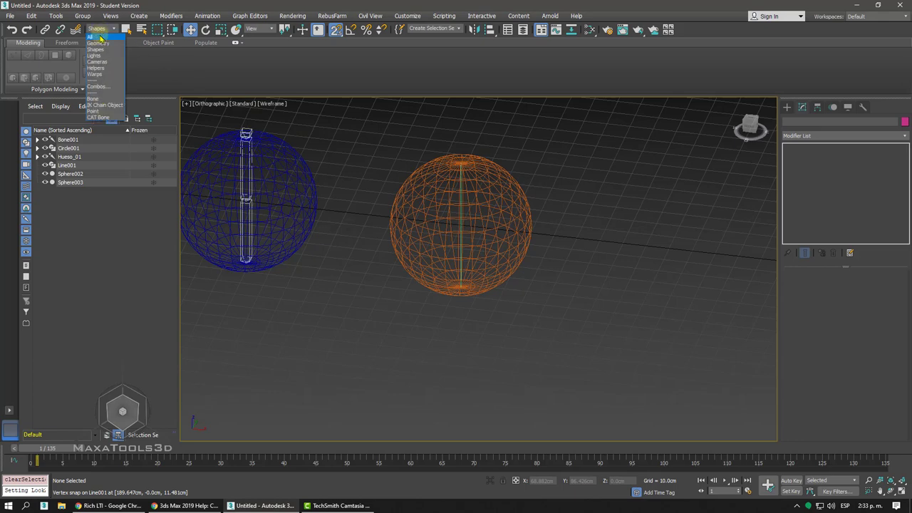
{"action": "left_click", "coordinate": [99, 35]}
{"action": "left_click", "coordinate": [516, 198]}
{"action": "left_click", "coordinate": [796, 148]}
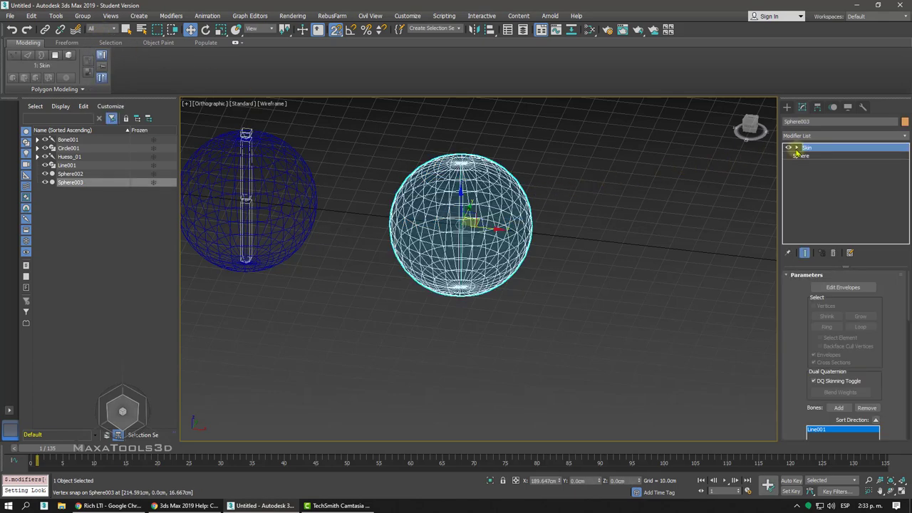
{"action": "left_click", "coordinate": [807, 155]}
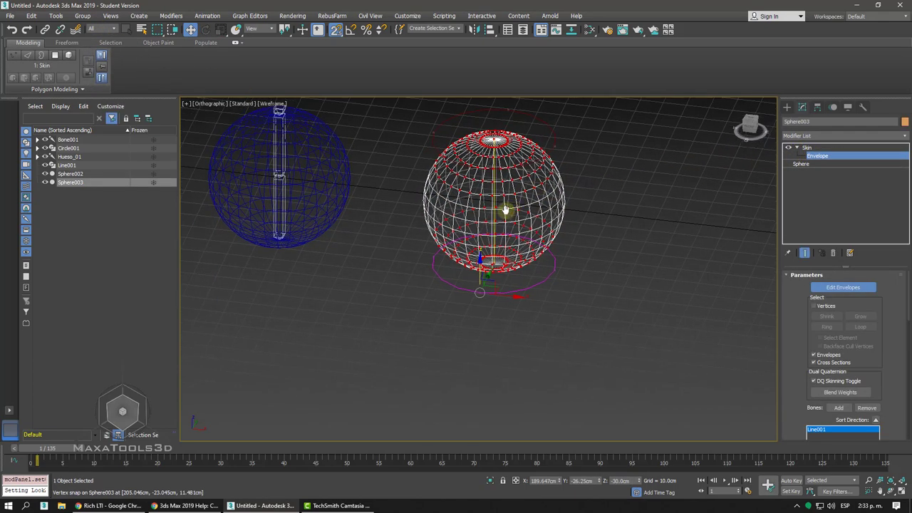
{"action": "key", "text": "F3"}
{"action": "scroll", "coordinate": [503, 214], "scroll_direction": "up", "scroll_amount": 2}
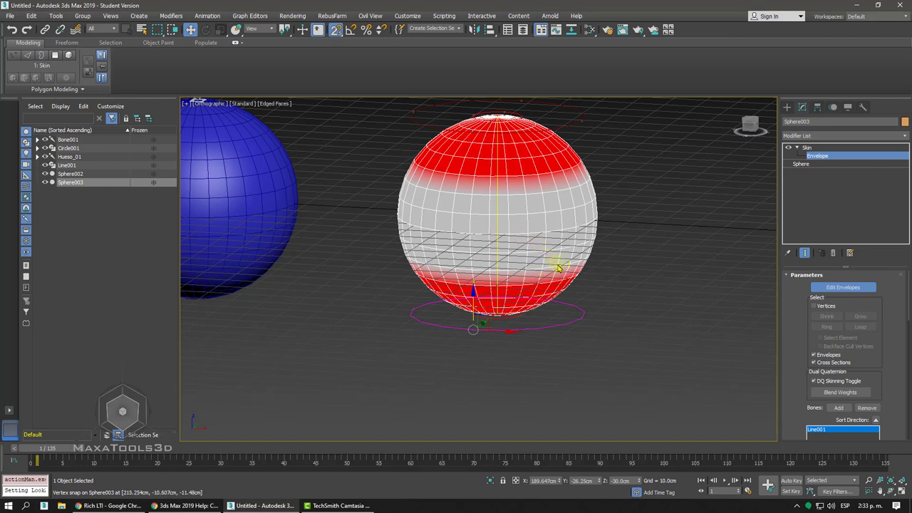
{"action": "key", "text": "F3"}
{"action": "key", "text": "F3"}
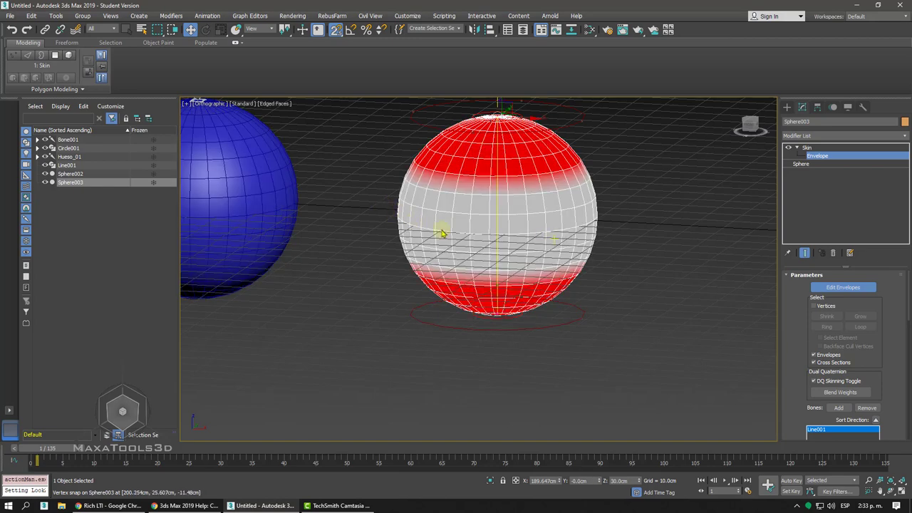
{"action": "left_click_drag", "start_coordinate": [790, 368], "coordinate": [795, 333]}
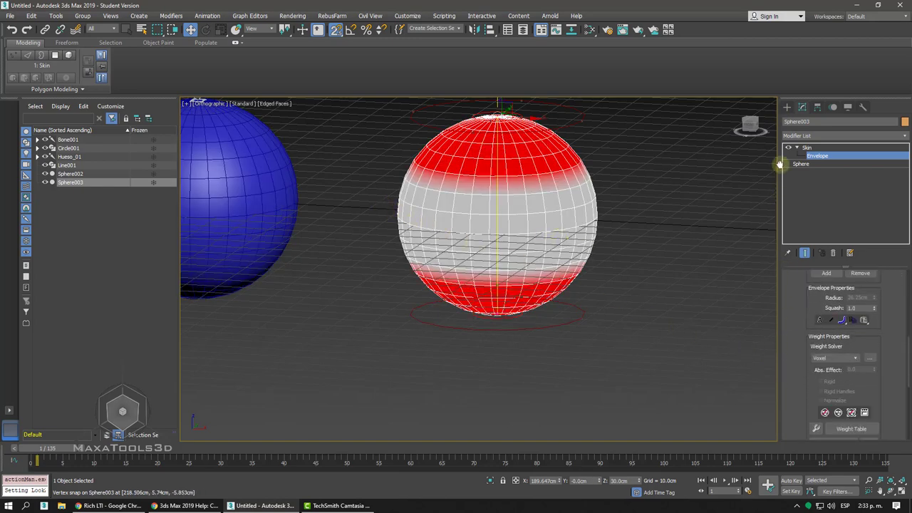
{"action": "key", "text": "shift+z"}
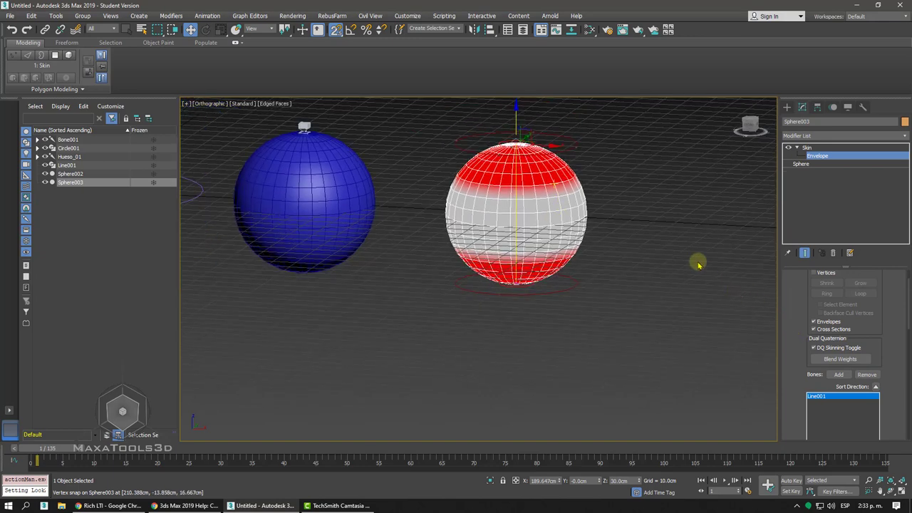
{"action": "left_click_drag", "start_coordinate": [540, 148], "coordinate": [619, 151]}
{"action": "key", "text": "ctrl+z"}
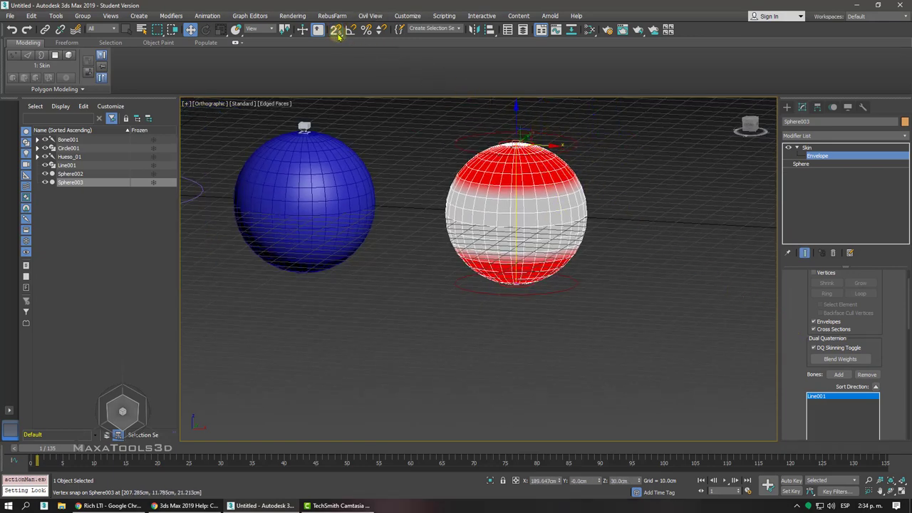
{"action": "middle_click_drag", "start_coordinate": [399, 114], "coordinate": [723, 311], "text": "alt"}
{"action": "mouse_move", "coordinate": [787, 356]}
{"action": "left_mouse_down"}
{"action": "mouse_move", "coordinate": [789, 238]}
{"action": "mouse_move", "coordinate": [777, 140]}
{"action": "left_mouse_up"}
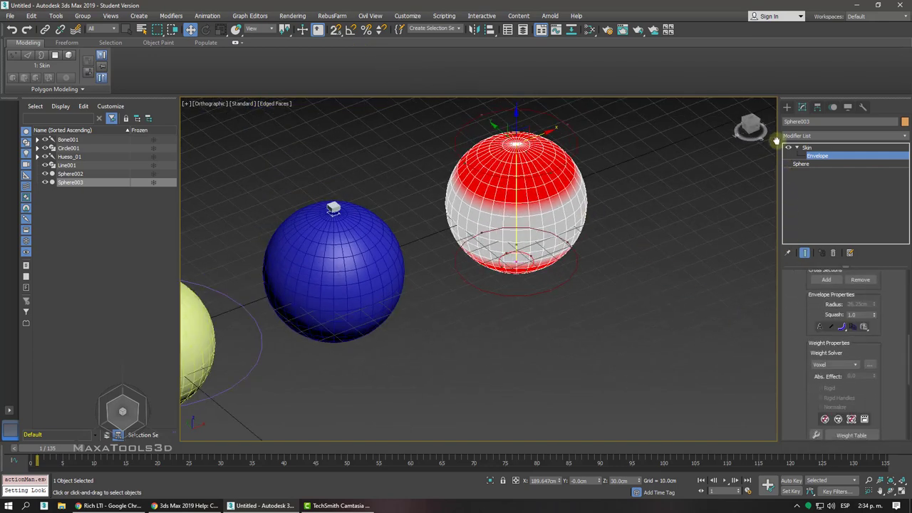
{"action": "scroll", "coordinate": [799, 317], "scroll_direction": "down", "scroll_amount": 2}
{"action": "scroll", "coordinate": [800, 349], "scroll_direction": "down", "scroll_amount": 2}
{"action": "scroll", "coordinate": [800, 285], "scroll_direction": "down", "scroll_amount": 3}
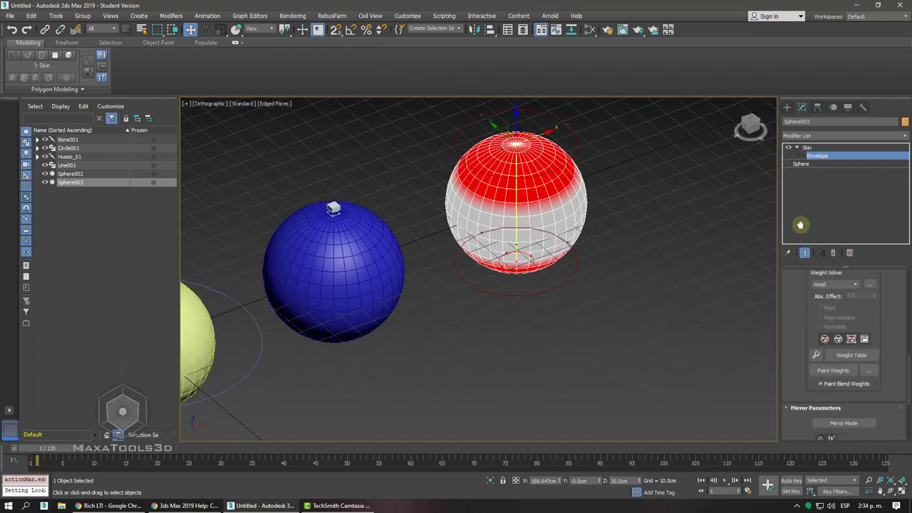
{"action": "scroll", "coordinate": [796, 206], "scroll_direction": "down", "scroll_amount": 3}
{"action": "mouse_move", "coordinate": [787, 143]}
{"action": "left_mouse_down"}
{"action": "mouse_move", "coordinate": [787, 410]}
{"action": "mouse_move", "coordinate": [790, 287]}
{"action": "mouse_move", "coordinate": [790, 303]}
{"action": "left_mouse_up"}
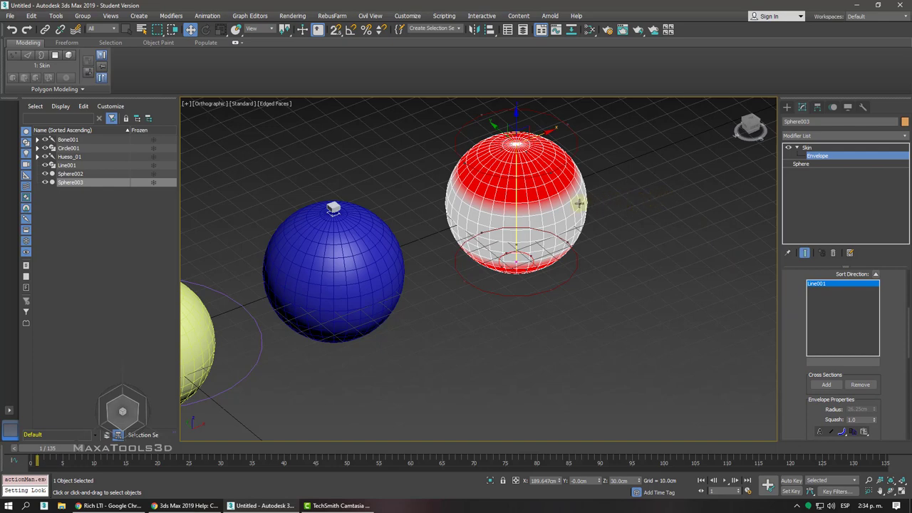
{"action": "middle_click_drag", "start_coordinate": [515, 218], "coordinate": [622, 221], "text": "alt"}
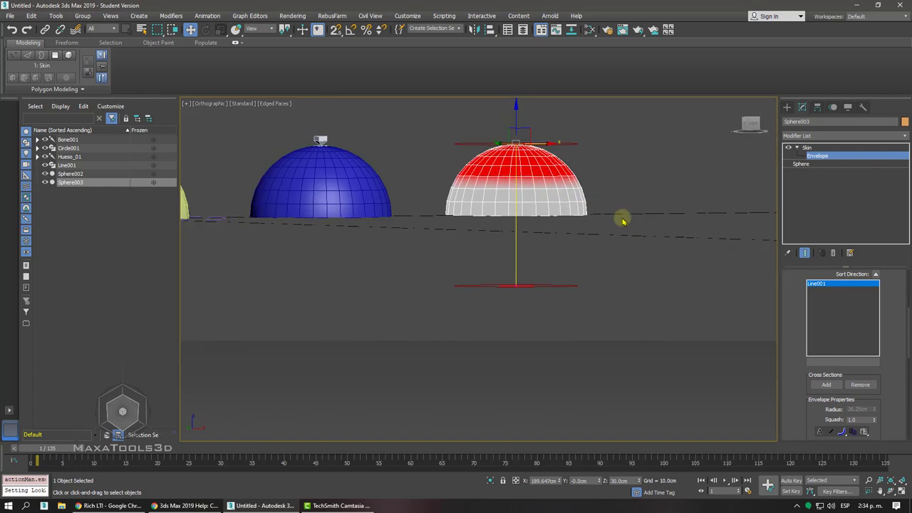
{"action": "middle_click_drag", "start_coordinate": [446, 271], "coordinate": [704, 351], "text": "alt"}
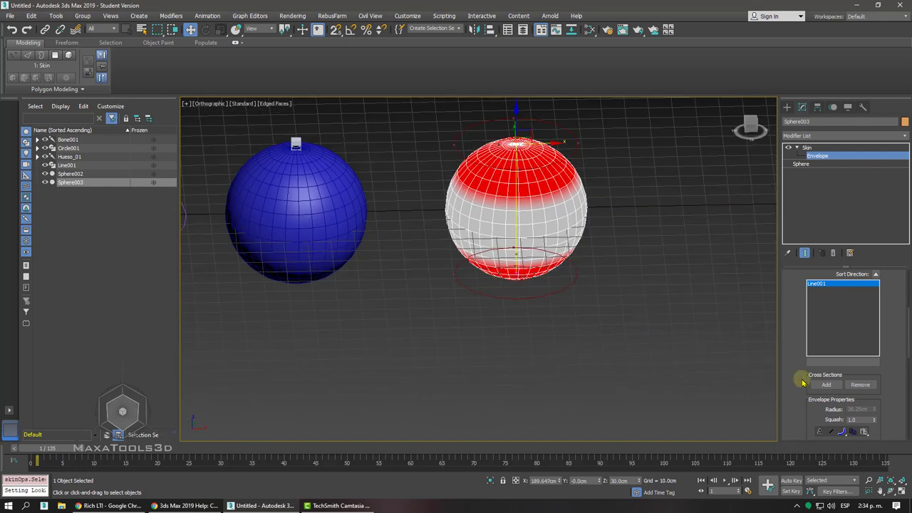
{"action": "left_click_drag", "start_coordinate": [802, 384], "coordinate": [787, 129]}
{"action": "left_click_drag", "start_coordinate": [802, 389], "coordinate": [799, 276]}
{"action": "left_click_drag", "start_coordinate": [807, 347], "coordinate": [800, 454]}
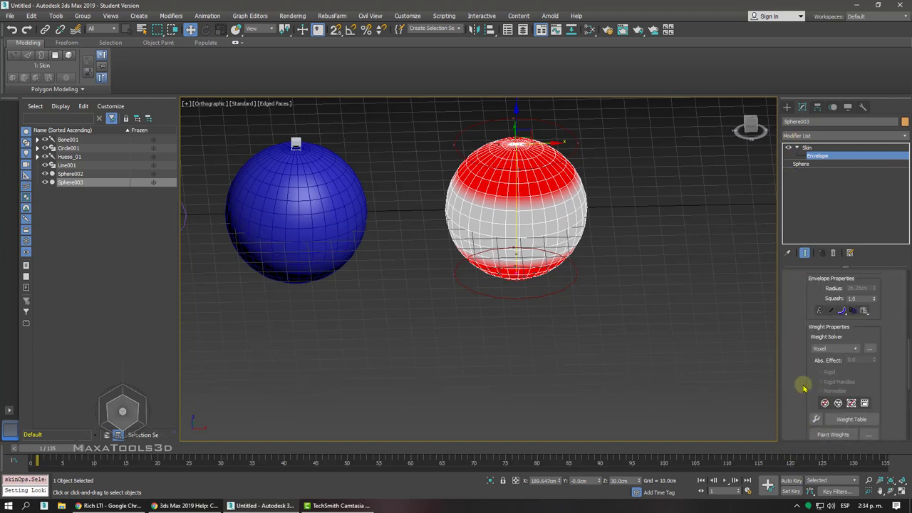
{"action": "left_click_drag", "start_coordinate": [801, 365], "coordinate": [801, 427]}
{"action": "left_click_drag", "start_coordinate": [800, 351], "coordinate": [798, 399]}
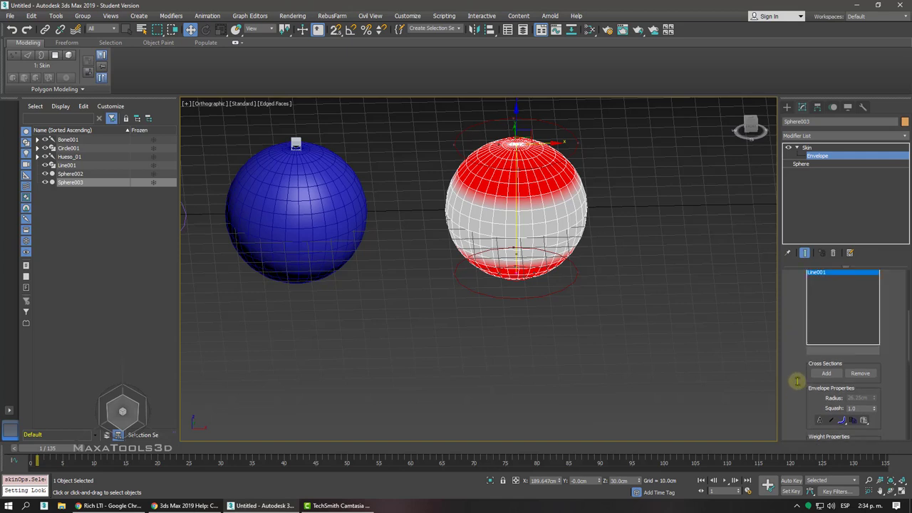
{"action": "left_click", "coordinate": [807, 148]}
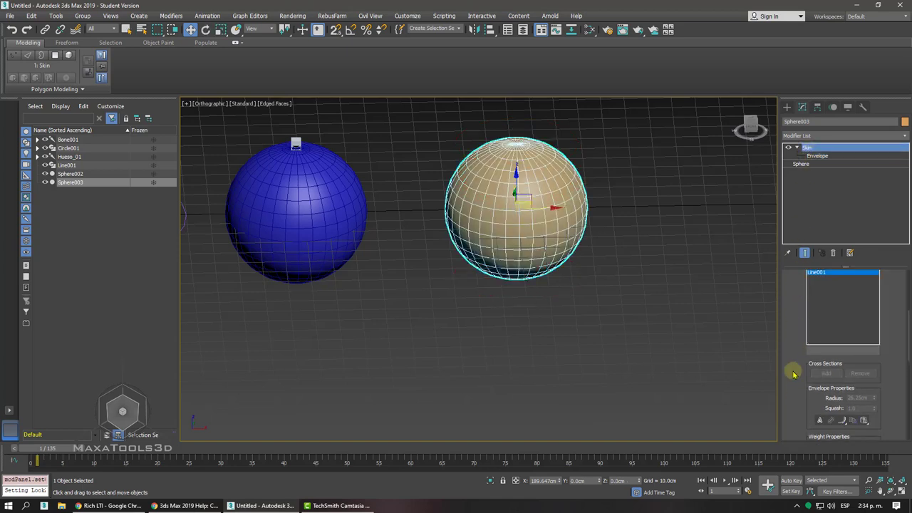
{"action": "left_click_drag", "start_coordinate": [795, 374], "coordinate": [796, 308]}
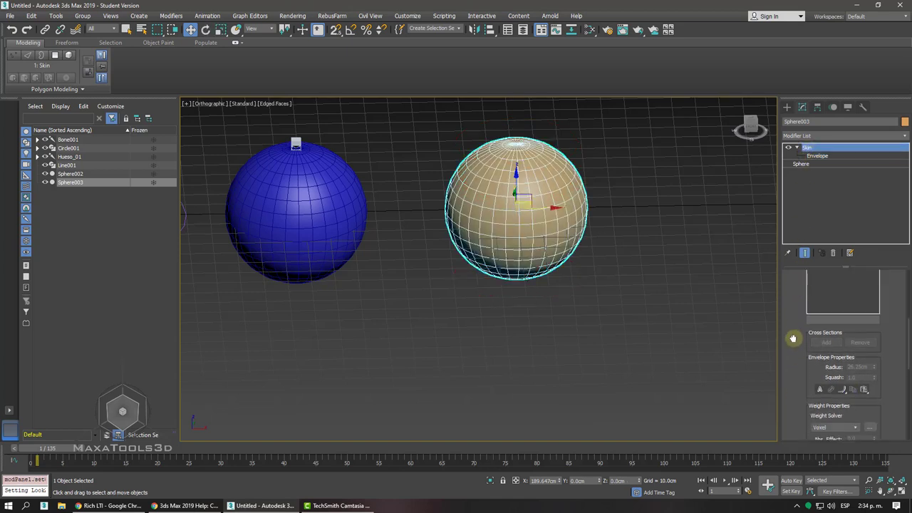
{"action": "left_click", "coordinate": [816, 155]}
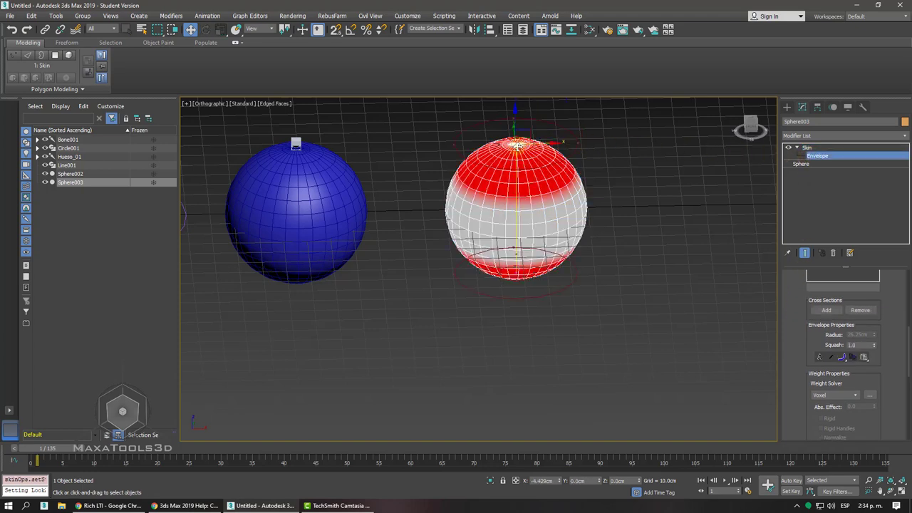
{"action": "left_click_drag", "start_coordinate": [798, 366], "coordinate": [760, 201]}
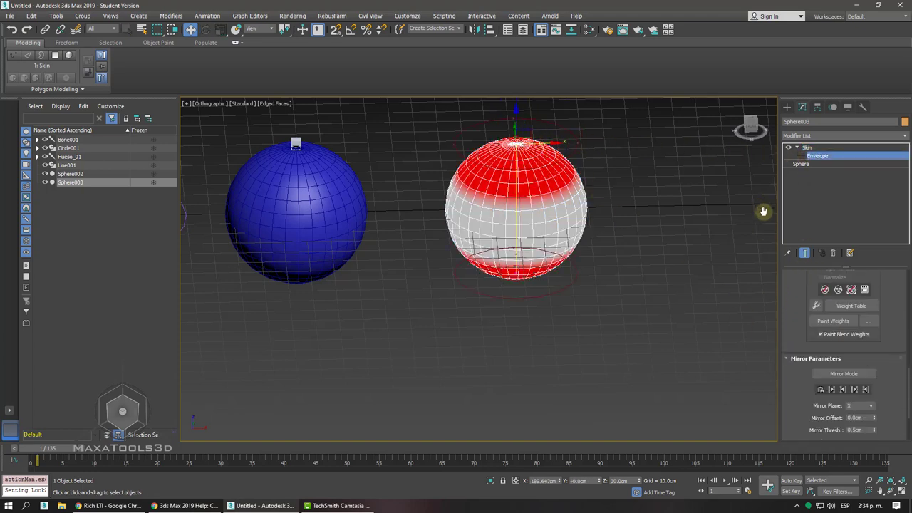
Paint Sphere003's weights fully red with Paint Weights, then exit envelope editing.
{"action": "left_click", "coordinate": [830, 324]}
{"action": "mouse_move", "coordinate": [570, 235]}
{"action": "left_mouse_down"}
{"action": "mouse_move", "coordinate": [600, 228]}
{"action": "mouse_move", "coordinate": [489, 211]}
{"action": "left_mouse_up"}
{"action": "middle_click_drag", "start_coordinate": [489, 212], "coordinate": [513, 178], "text": "alt"}
{"action": "left_click_drag", "start_coordinate": [513, 178], "coordinate": [557, 188]}
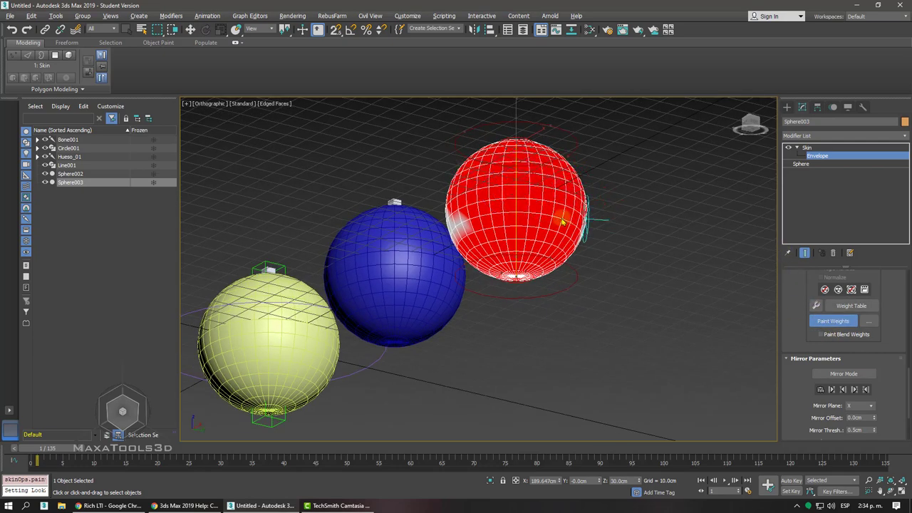
{"action": "middle_click_drag", "start_coordinate": [570, 203], "coordinate": [433, 210], "text": "alt"}
{"action": "left_click_drag", "start_coordinate": [433, 209], "coordinate": [603, 219]}
{"action": "middle_click_drag", "start_coordinate": [604, 218], "coordinate": [489, 213], "text": "alt"}
{"action": "mouse_move", "coordinate": [488, 213]}
{"action": "left_mouse_down"}
{"action": "mouse_move", "coordinate": [525, 261]}
{"action": "mouse_move", "coordinate": [478, 244]}
{"action": "left_mouse_up"}
{"action": "middle_click_drag", "start_coordinate": [478, 244], "coordinate": [534, 223], "text": "alt"}
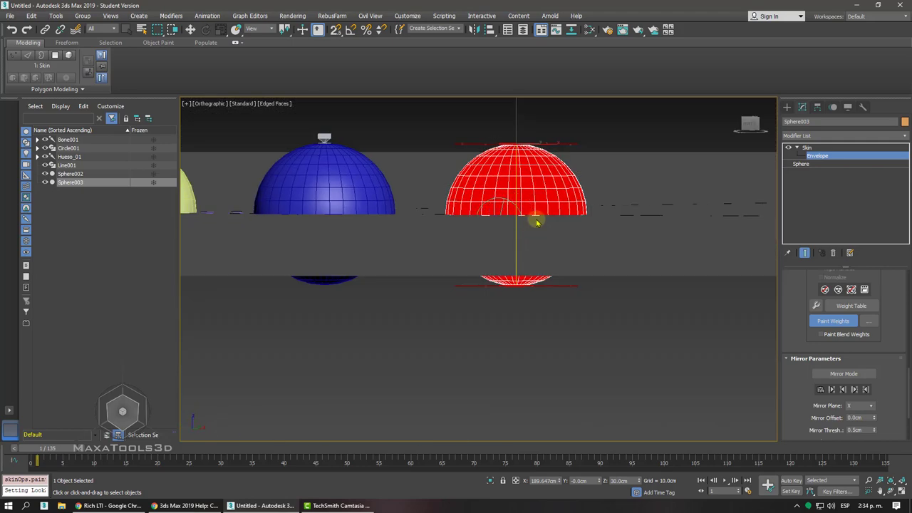
{"action": "middle_click_drag", "start_coordinate": [606, 233], "coordinate": [565, 247], "text": "alt"}
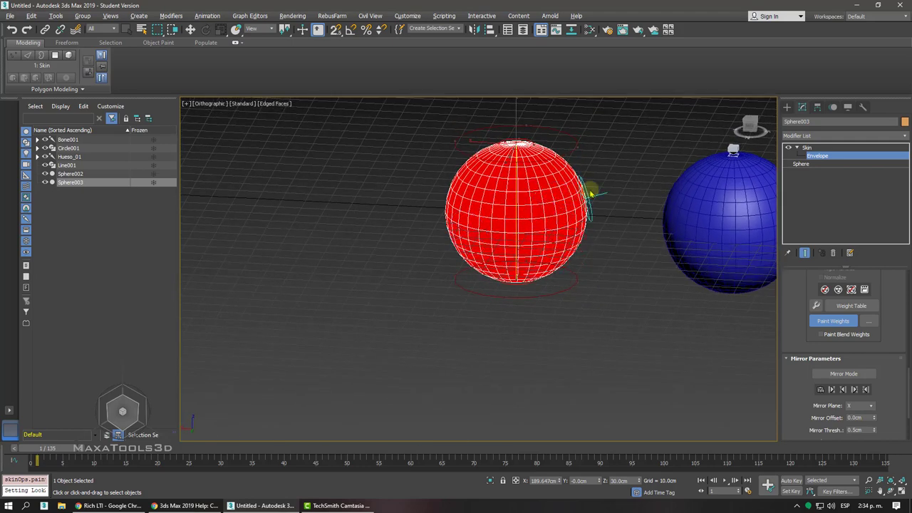
{"action": "left_click", "coordinate": [817, 149]}
Limit selection to Shapes and select Line001 inside the sphere.
{"action": "key", "text": "shift+z"}
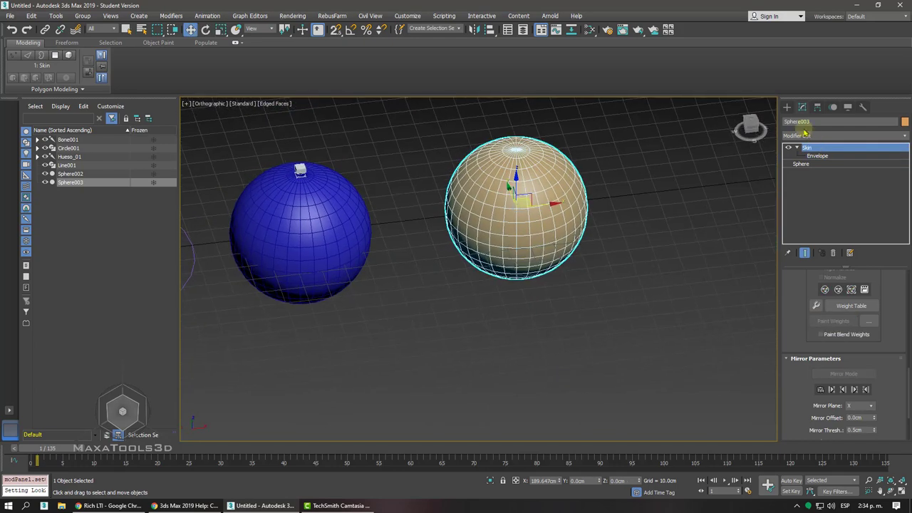
{"action": "left_click", "coordinate": [785, 107]}
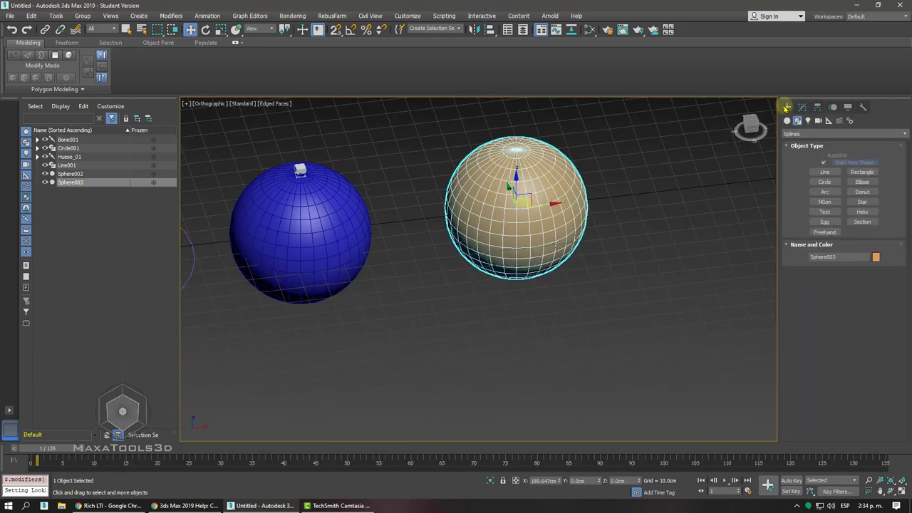
{"action": "left_click", "coordinate": [93, 28]}
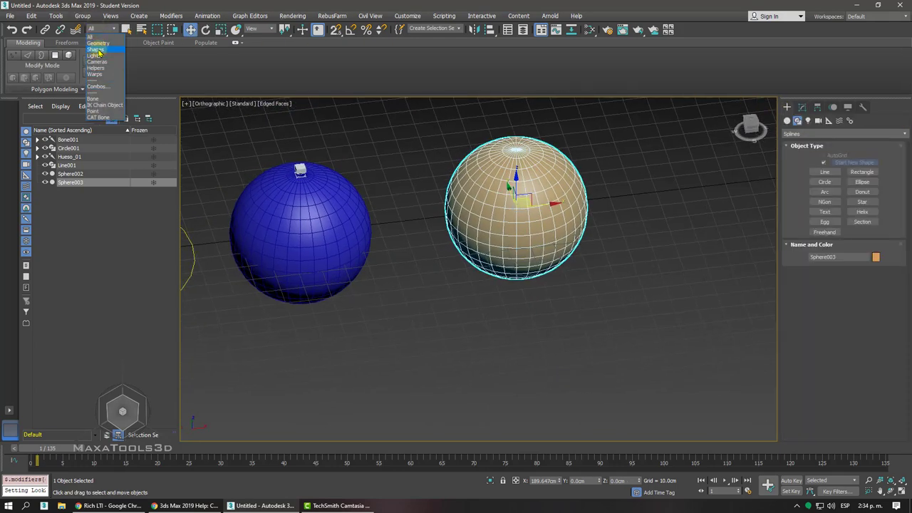
{"action": "left_click", "coordinate": [98, 49]}
{"action": "left_click", "coordinate": [528, 214]}
{"action": "key", "text": "F3"}
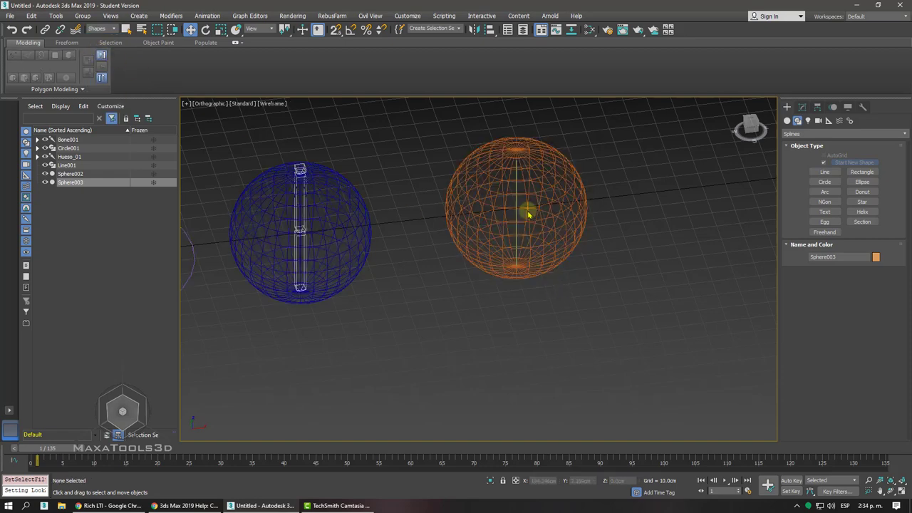
{"action": "left_click_drag", "start_coordinate": [517, 205], "coordinate": [570, 193]}
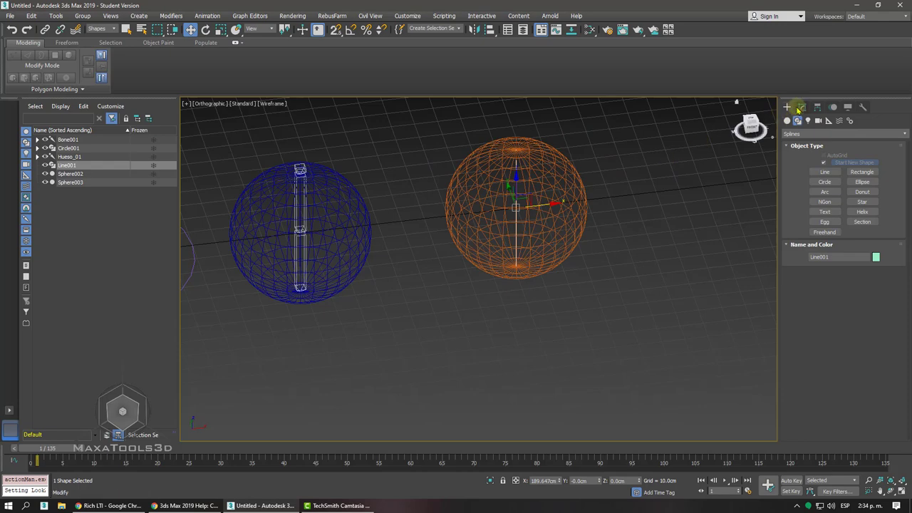
At Vertex level, move Line001's vertices to test how the sphere deforms.
{"action": "left_click", "coordinate": [802, 107]}
{"action": "left_click", "coordinate": [799, 155]}
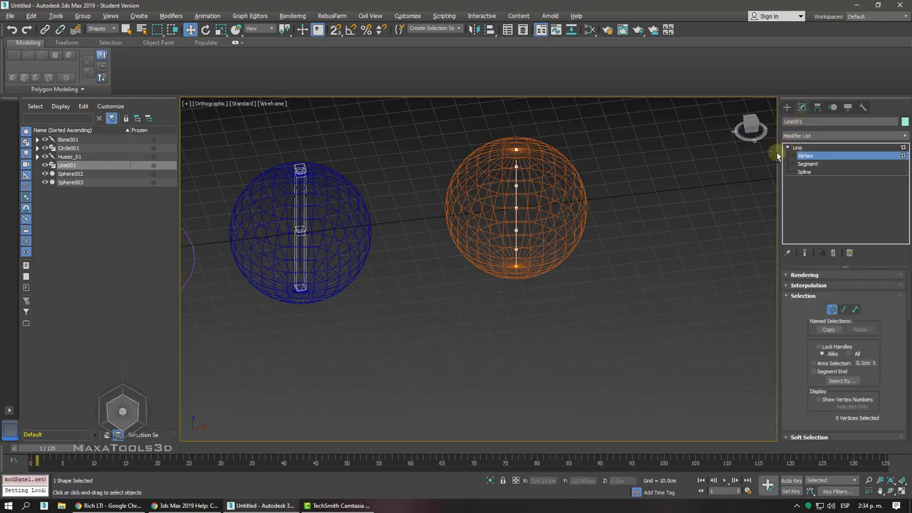
{"action": "mouse_move", "coordinate": [542, 172]}
{"action": "left_mouse_down"}
{"action": "mouse_move", "coordinate": [574, 178]}
{"action": "mouse_move", "coordinate": [547, 200]}
{"action": "left_mouse_up"}
{"action": "key", "text": "ctrl+z"}
{"action": "left_click", "coordinate": [521, 200]}
{"action": "key", "text": "ctrl+z"}
{"action": "left_click", "coordinate": [520, 230]}
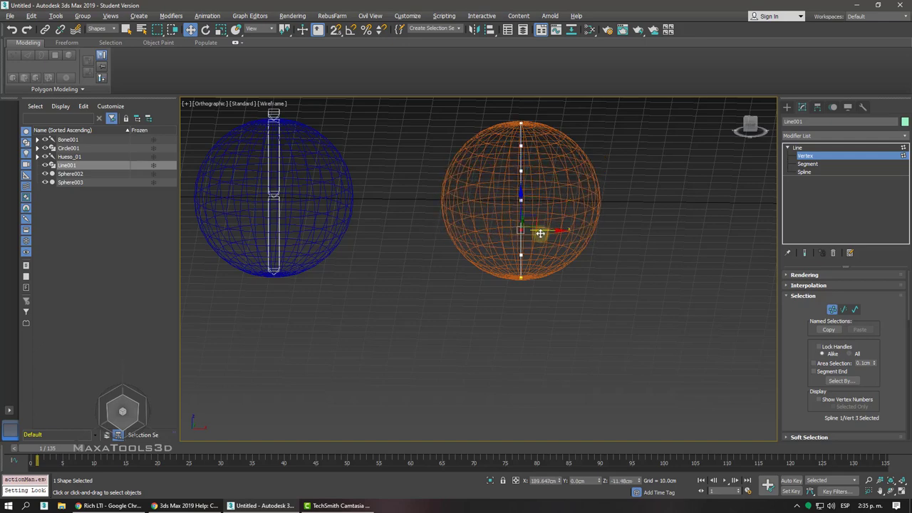
{"action": "left_click_drag", "start_coordinate": [540, 233], "coordinate": [534, 229]}
Reshape the sphere with another vertex move, undo it, and return to Line level.
{"action": "key", "text": "F3"}
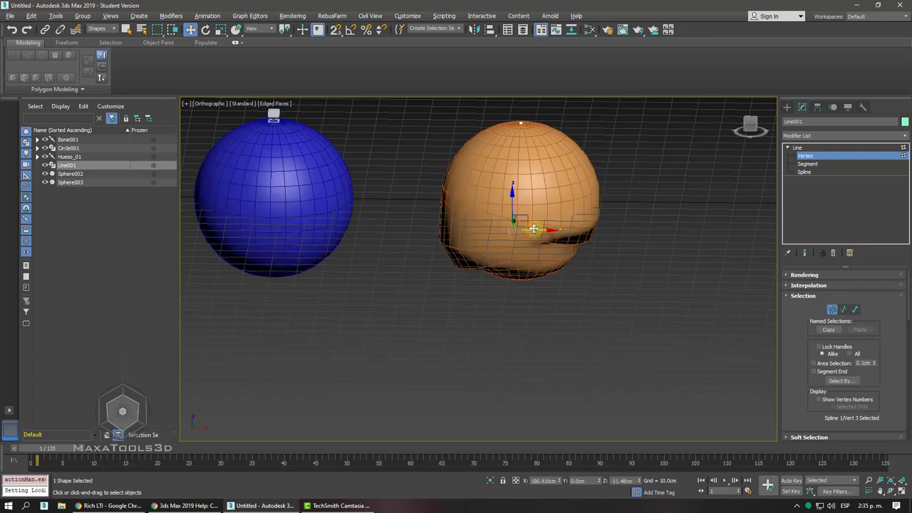
{"action": "middle_click_drag", "start_coordinate": [530, 224], "coordinate": [508, 212], "text": "alt"}
{"action": "scroll", "coordinate": [508, 211], "scroll_direction": "up", "scroll_amount": 3}
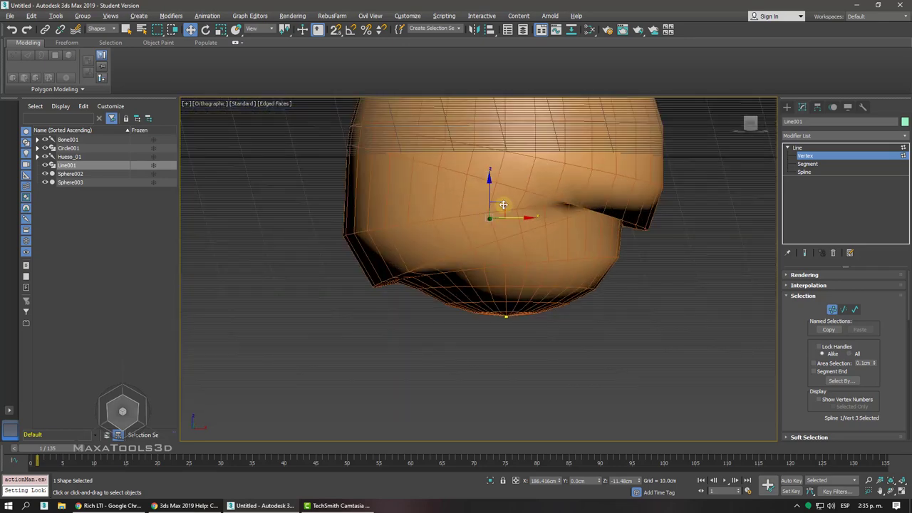
{"action": "left_click_drag", "start_coordinate": [503, 205], "coordinate": [524, 183]}
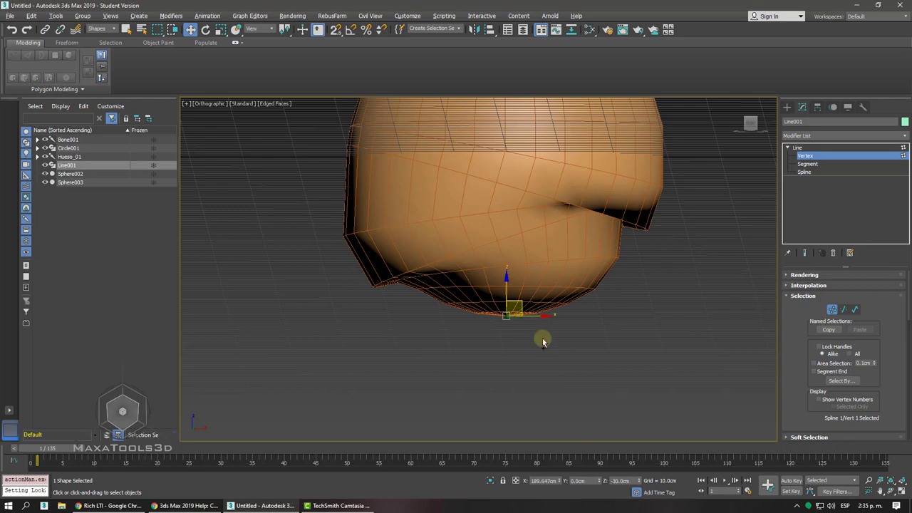
{"action": "key", "text": "ctrl+z"}
{"action": "left_click", "coordinate": [808, 147]}
{"action": "key", "text": "shift+z"}
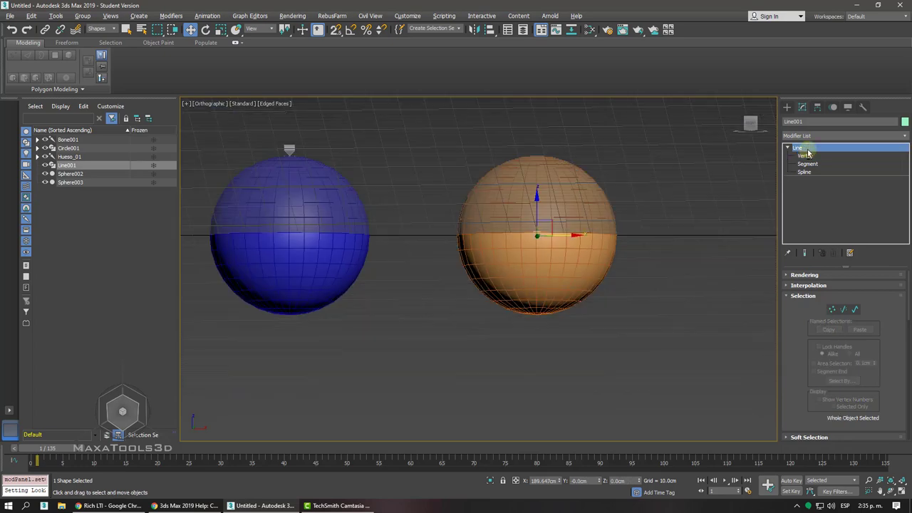
{"action": "key", "text": "shift+z"}
{"action": "key", "text": "shift+z"}
{"action": "key", "text": "shift+z"}
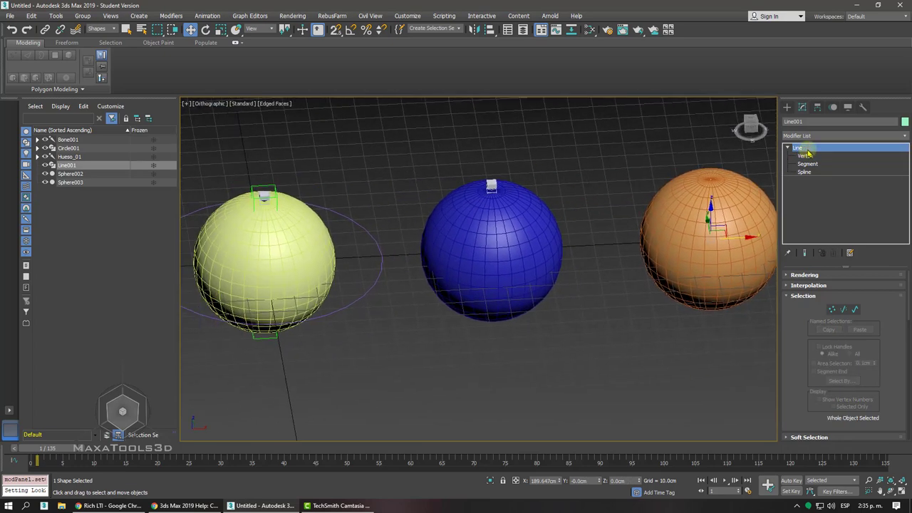
Reset the selection filter to All object types.
{"action": "left_click", "coordinate": [786, 108]}
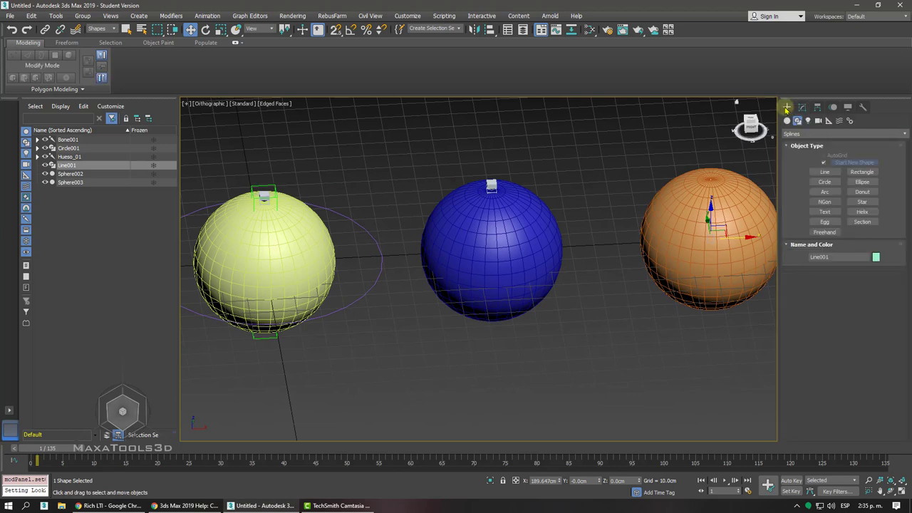
{"action": "left_click", "coordinate": [723, 276]}
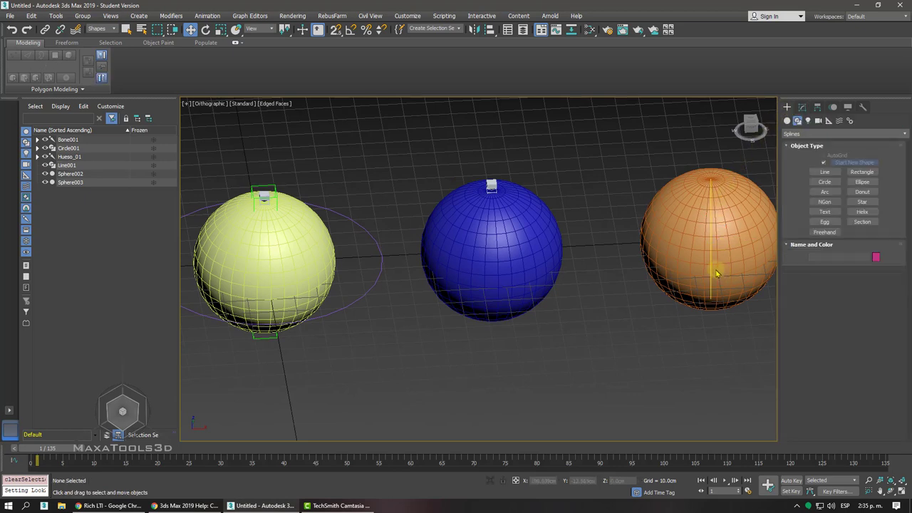
{"action": "left_click", "coordinate": [100, 30]}
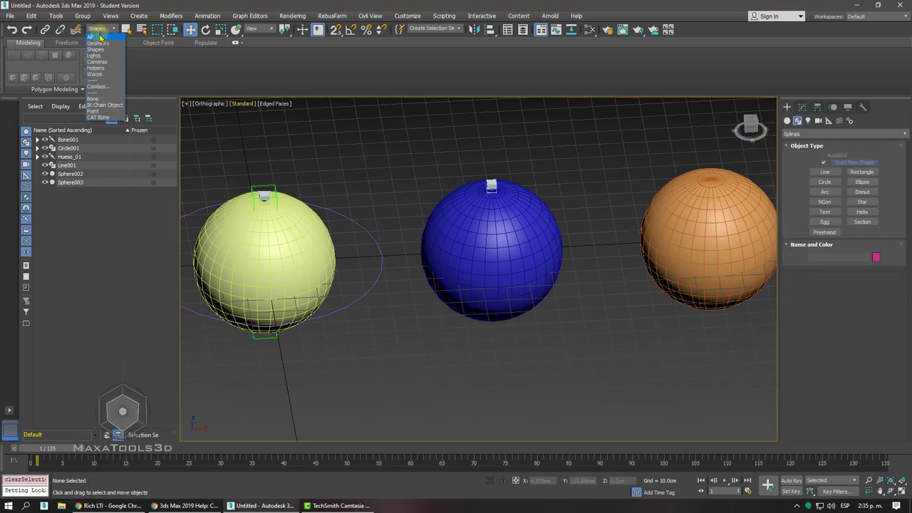
{"action": "left_click", "coordinate": [105, 35]}
Delete the orange sphere, Line001 and the blue sphere.
{"action": "left_click", "coordinate": [680, 212]}
{"action": "key", "text": "Delete"}
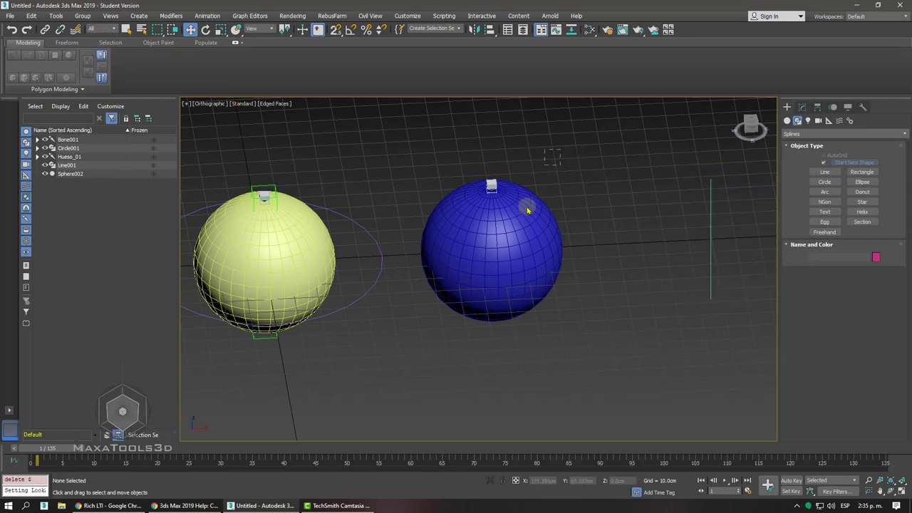
{"action": "mouse_move", "coordinate": [459, 147]}
{"action": "left_mouse_down"}
{"action": "mouse_move", "coordinate": [701, 202]}
{"action": "mouse_move", "coordinate": [718, 356]}
{"action": "left_mouse_up"}
{"action": "key", "text": "Delete"}
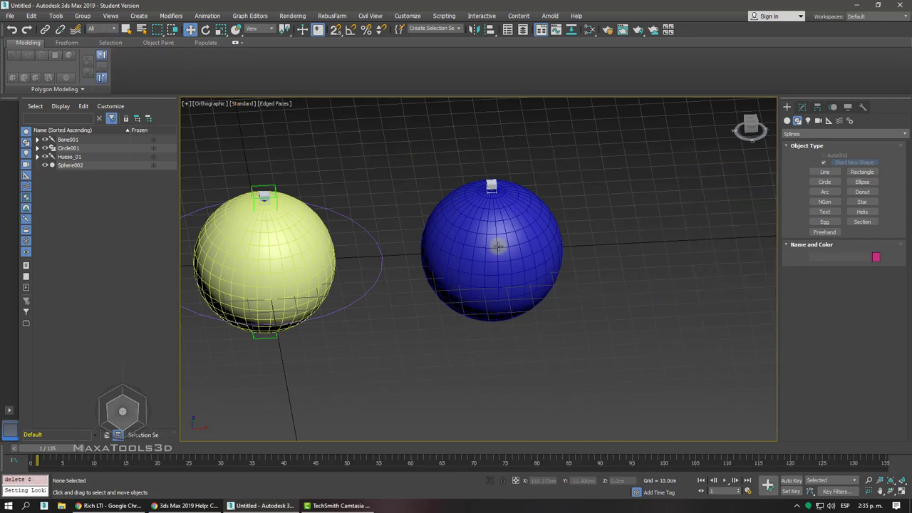
{"action": "left_click", "coordinate": [493, 238]}
{"action": "left_click_drag", "start_coordinate": [413, 118], "coordinate": [634, 399]}
{"action": "key", "text": "Delete"}
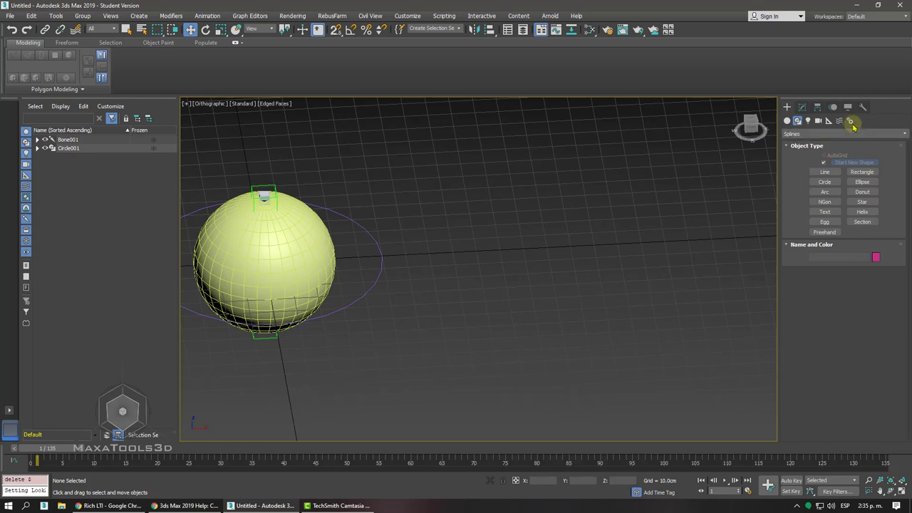
{"action": "left_click", "coordinate": [849, 121]}
Create the Bip001 Biped beside the yellow sphere and frame it in Perspective view.
{"action": "left_click", "coordinate": [829, 175]}
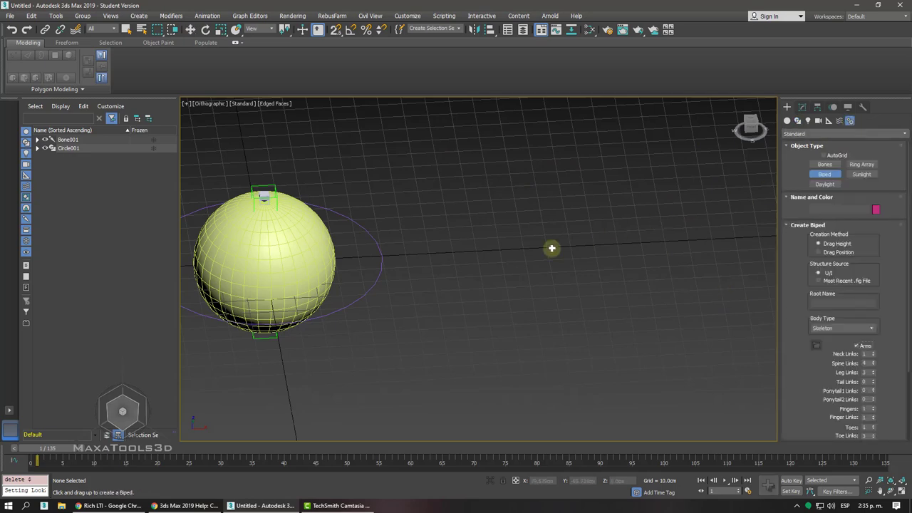
{"action": "left_click_drag", "start_coordinate": [487, 205], "coordinate": [510, 114]}
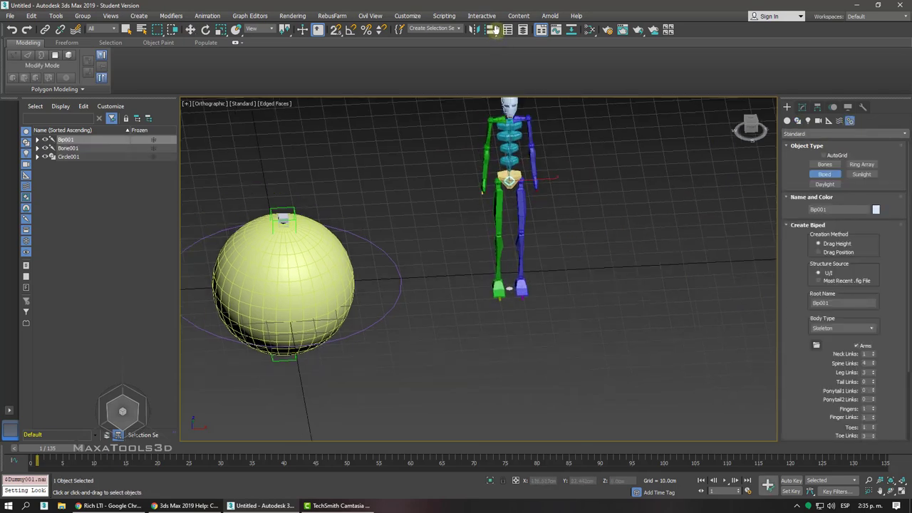
{"action": "middle_click_drag", "start_coordinate": [511, 114], "coordinate": [536, 256], "text": "alt"}
{"action": "key", "text": "p"}
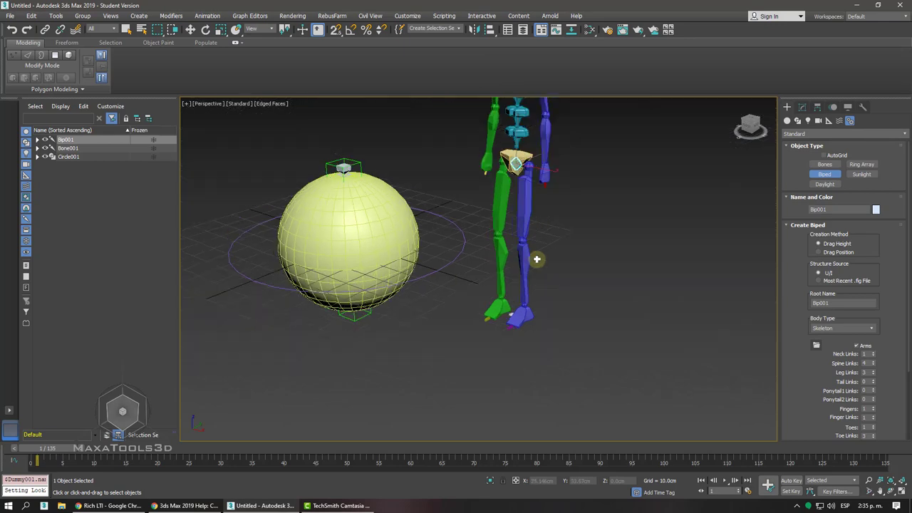
{"action": "key", "text": "z"}
{"action": "scroll", "coordinate": [554, 265], "scroll_direction": "down", "scroll_amount": 5}
{"action": "scroll", "coordinate": [584, 272], "scroll_direction": "down", "scroll_amount": 2}
{"action": "mouse_move", "coordinate": [584, 271]}
{"action": "middle_mouse_down", "text": "alt"}
{"action": "mouse_move", "coordinate": [619, 259]}
{"action": "mouse_move", "coordinate": [587, 236]}
{"action": "middle_mouse_up", "text": "alt"}
{"action": "key", "text": "w"}
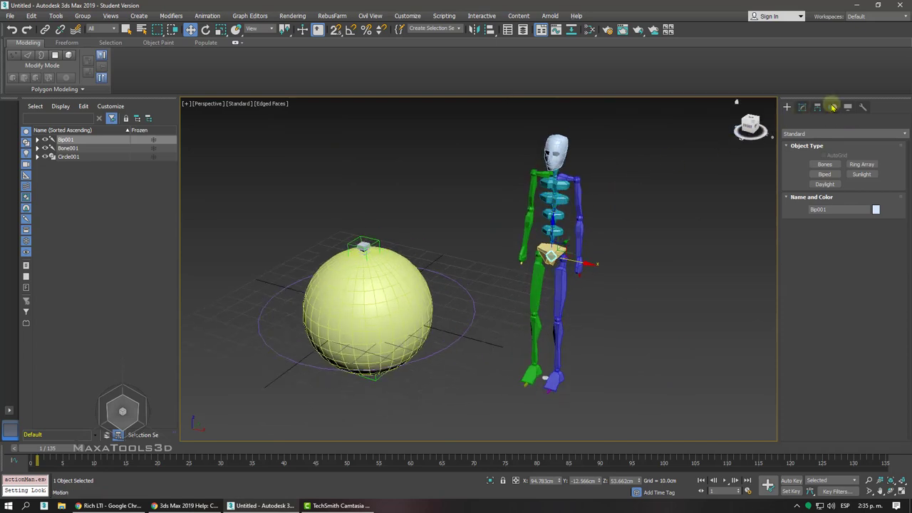
{"action": "left_click", "coordinate": [833, 107]}
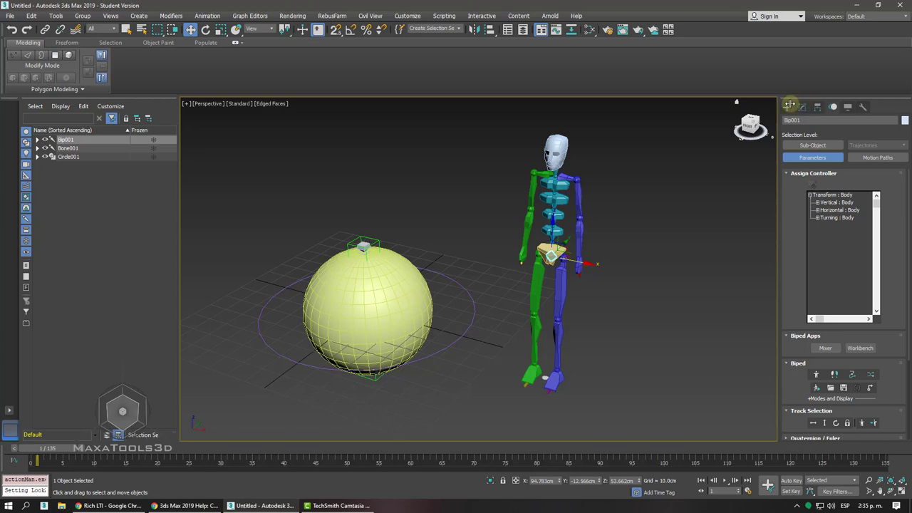
{"action": "left_click", "coordinate": [790, 105]}
Create a Gnou CATParent rig in front of the biped, deleting the extra copy.
{"action": "left_click", "coordinate": [829, 121]}
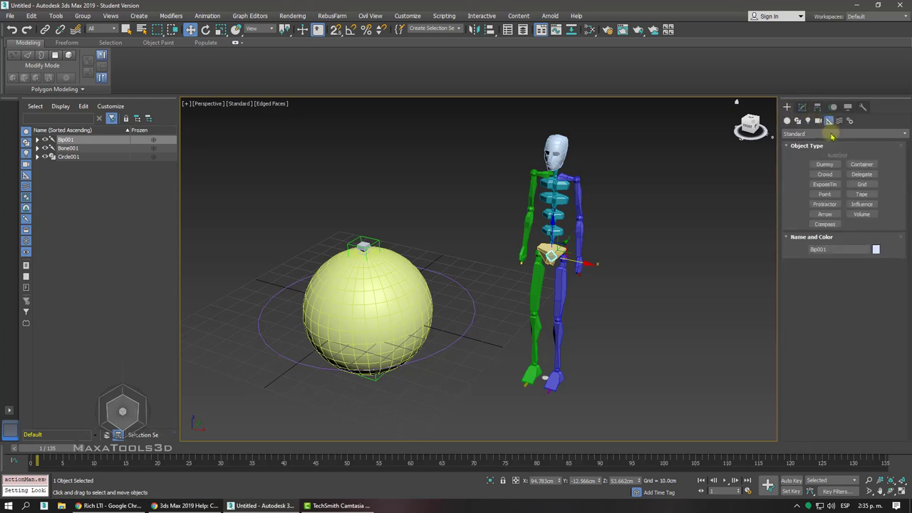
{"action": "left_click", "coordinate": [827, 133]}
{"action": "left_click", "coordinate": [798, 205]}
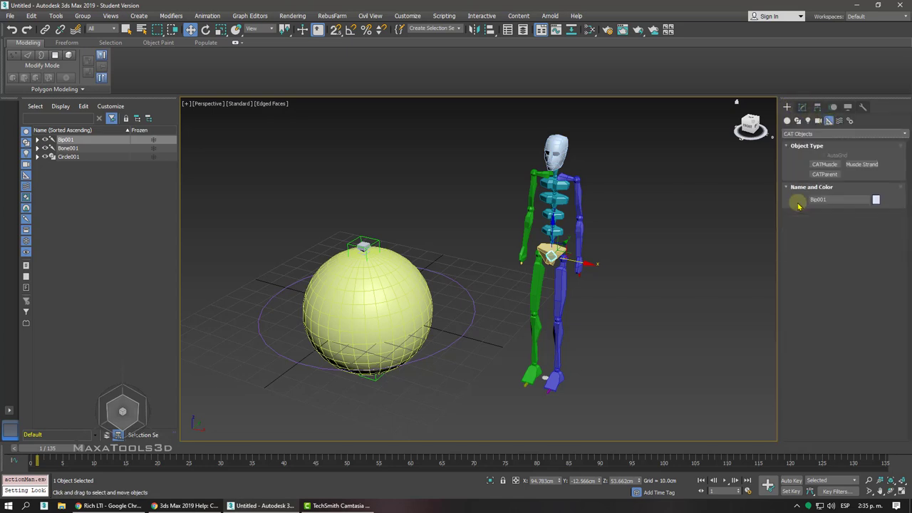
{"action": "left_click", "coordinate": [824, 174]}
{"action": "scroll", "coordinate": [546, 321], "scroll_direction": "down", "scroll_amount": 3}
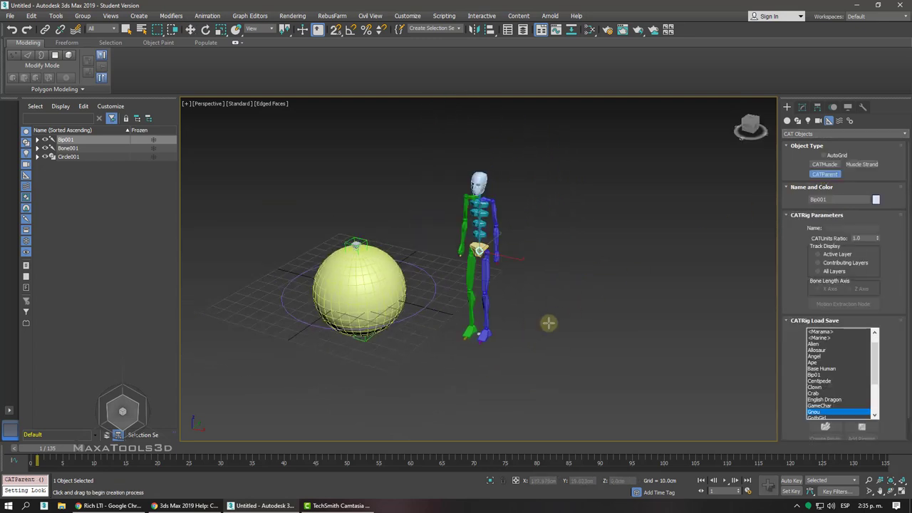
{"action": "left_click_drag", "start_coordinate": [567, 343], "coordinate": [593, 307]}
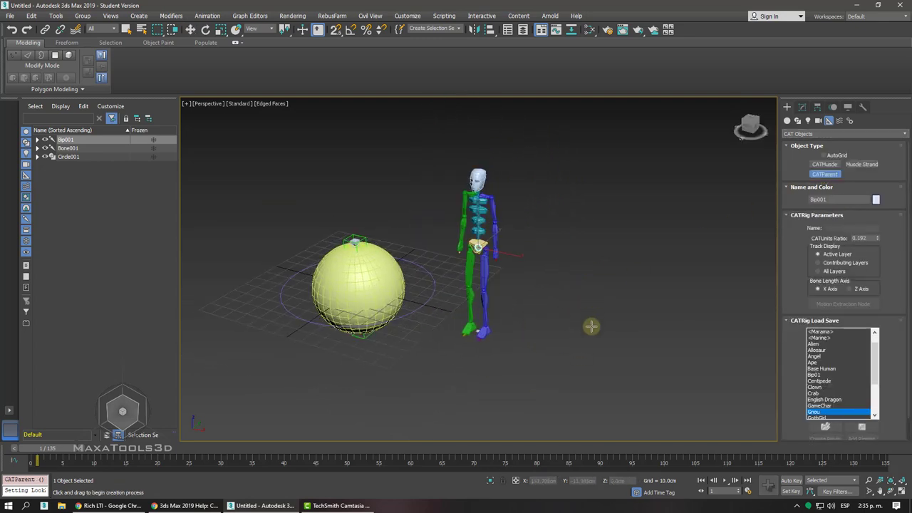
{"action": "left_click", "coordinate": [592, 327]}
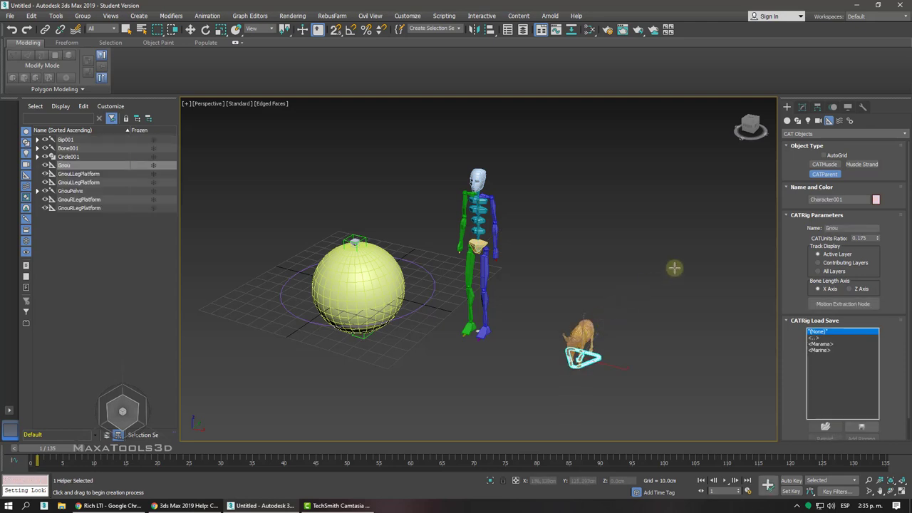
{"action": "right_click", "coordinate": [674, 268]}
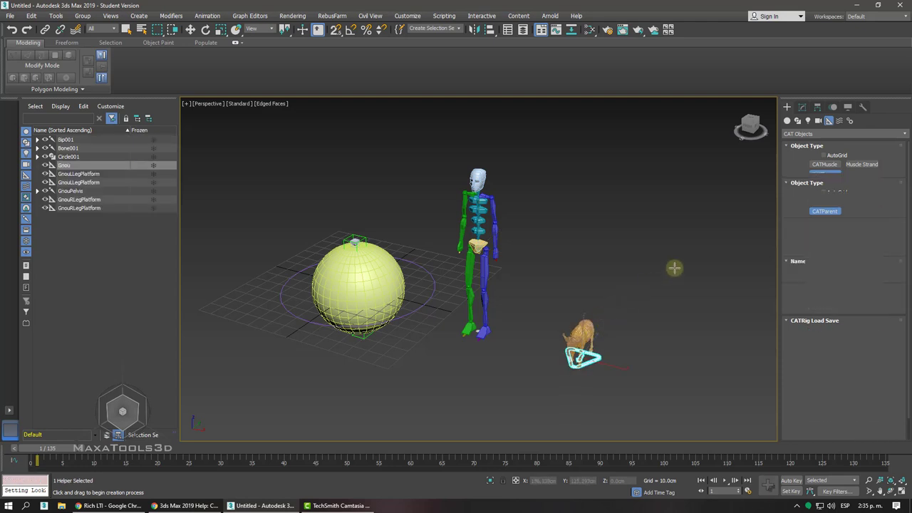
{"action": "left_click", "coordinate": [613, 344]}
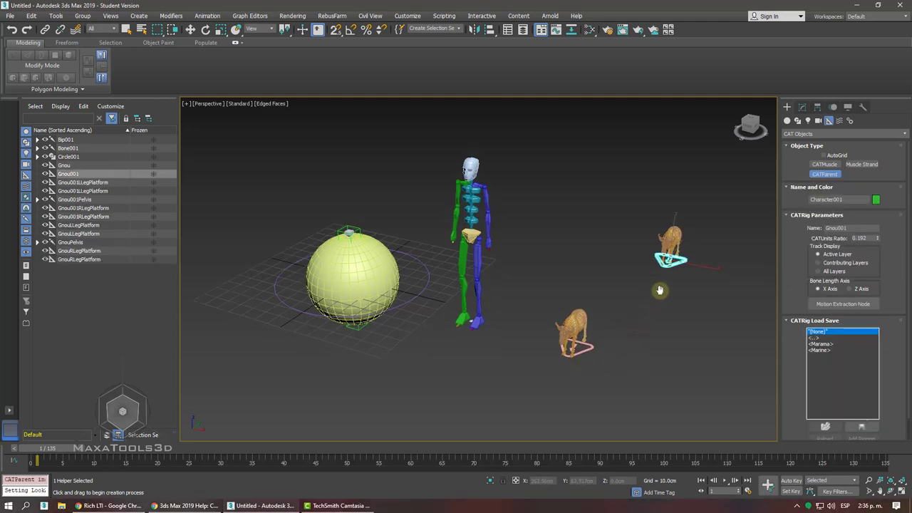
{"action": "key", "text": "Delete"}
Create a Crab CATParent rig from the preset list in front of the Gnou and select it.
{"action": "left_click", "coordinate": [826, 175]}
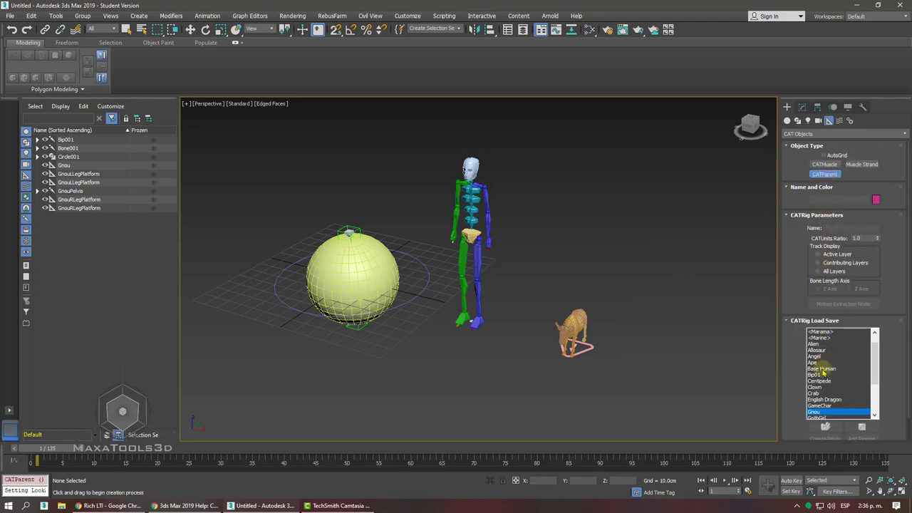
{"action": "scroll", "coordinate": [823, 372], "scroll_direction": "down", "scroll_amount": 1}
{"action": "left_click", "coordinate": [823, 371]}
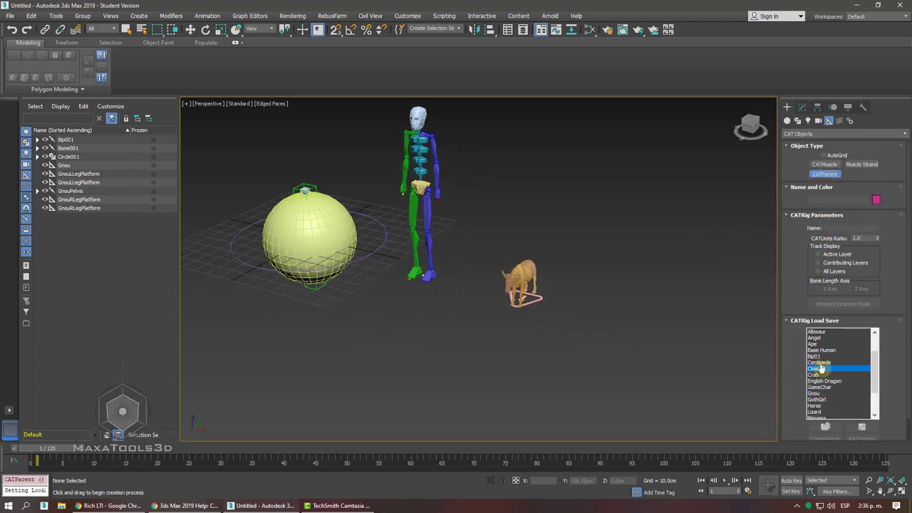
{"action": "left_click", "coordinate": [821, 375]}
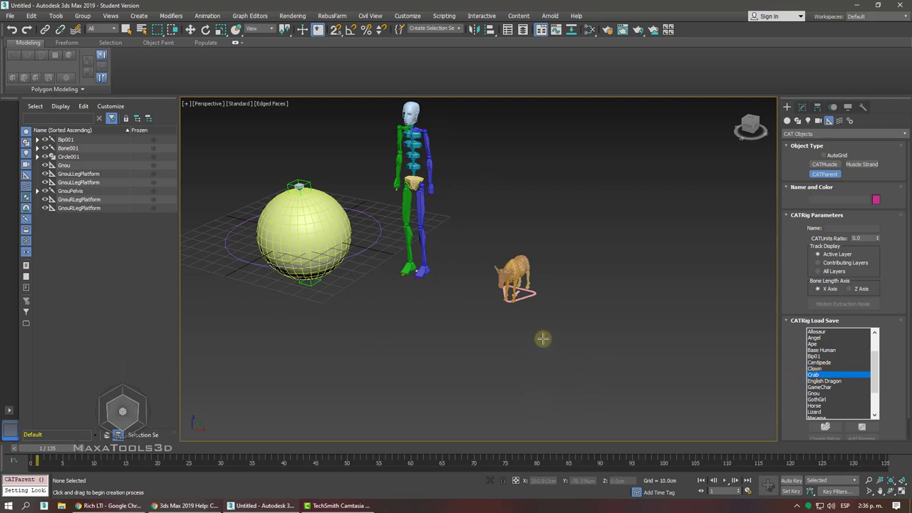
{"action": "left_click", "coordinate": [543, 340]}
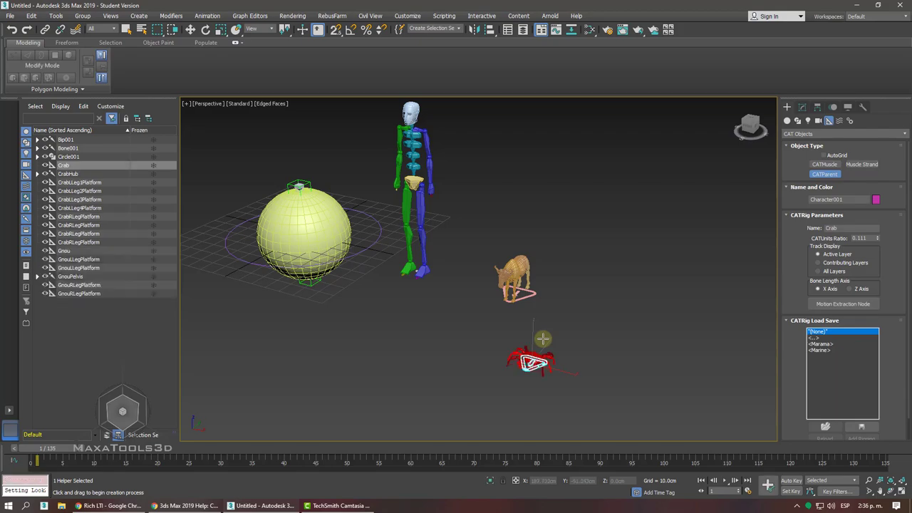
{"action": "key", "text": "z"}
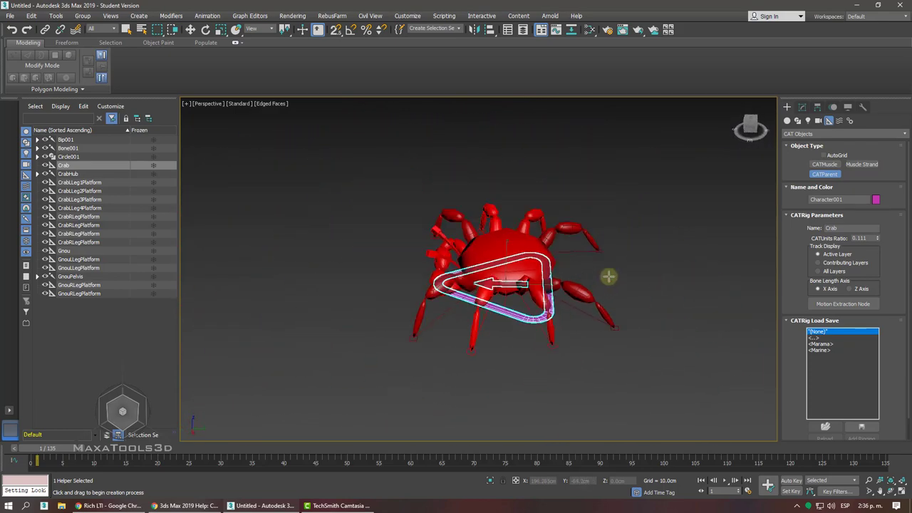
{"action": "right_click", "coordinate": [637, 223]}
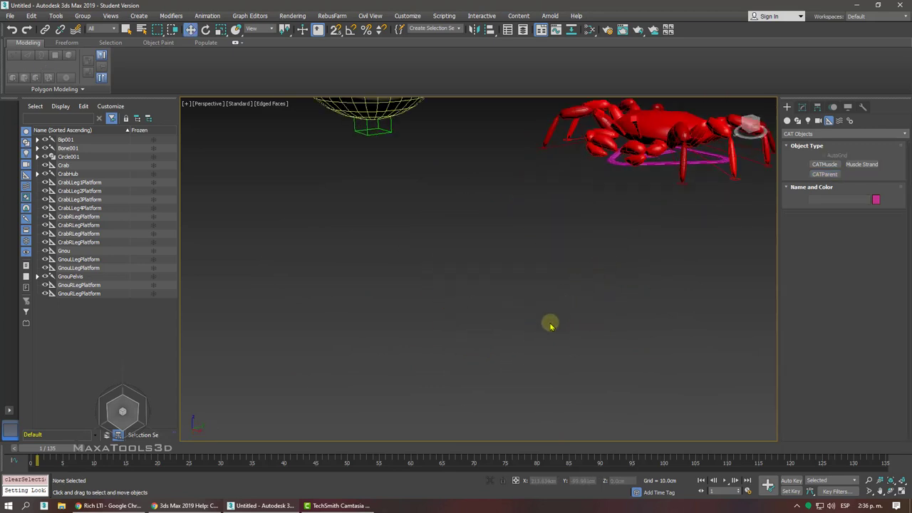
{"action": "key", "text": "z"}
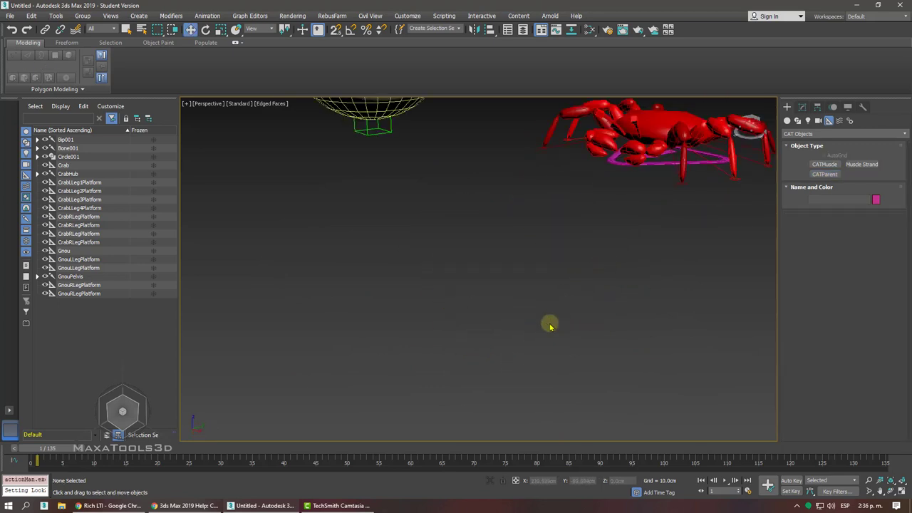
{"action": "left_click", "coordinate": [514, 371]}
Add a CATMotion layer to the CrabHub, switching the crab into its walk cycle.
{"action": "key", "text": "z"}
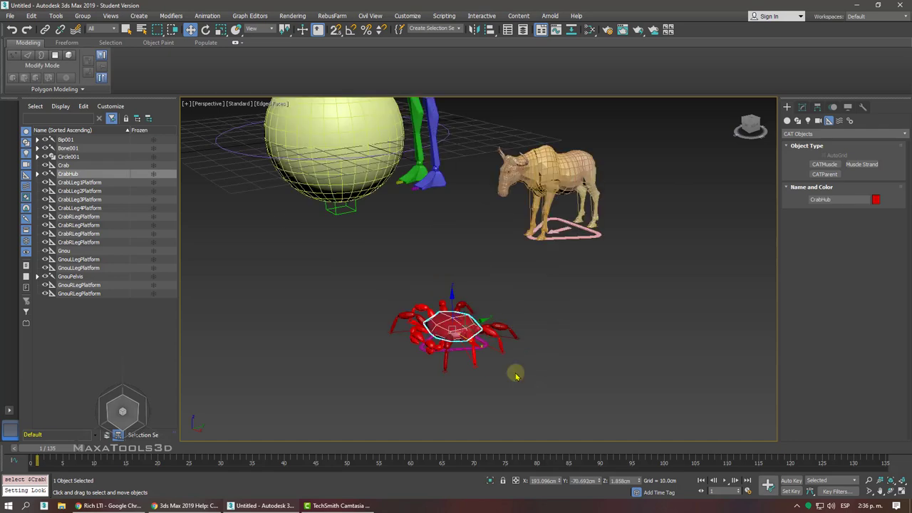
{"action": "left_click", "coordinate": [832, 105]}
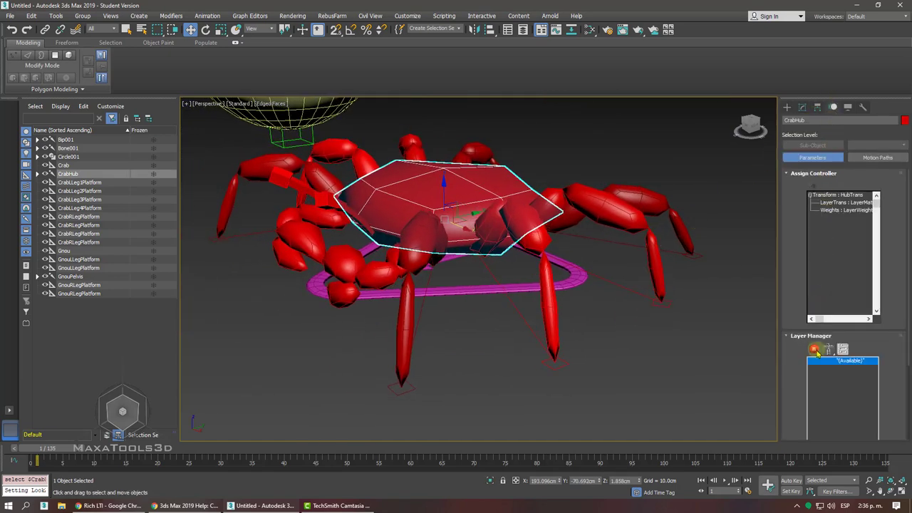
{"action": "left_click_drag", "start_coordinate": [800, 370], "coordinate": [788, 208]}
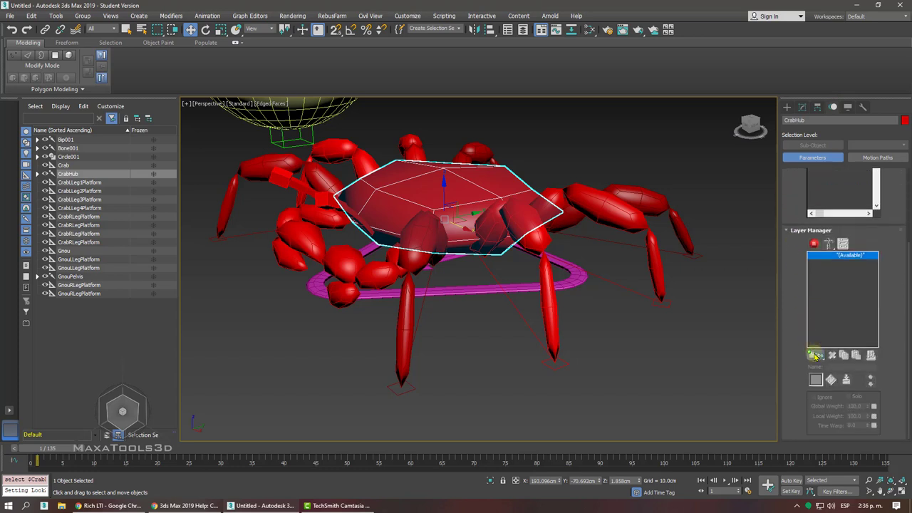
{"action": "left_click_drag", "start_coordinate": [814, 355], "coordinate": [816, 392]}
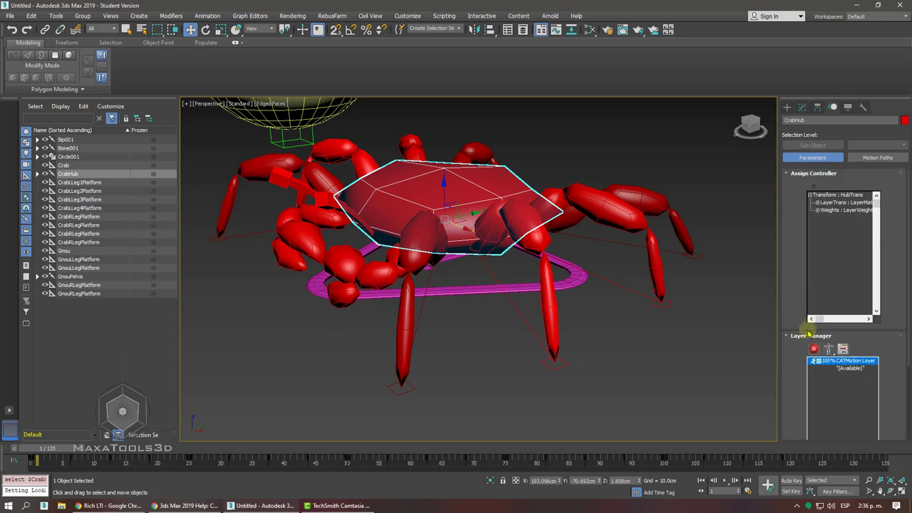
{"action": "left_click", "coordinate": [814, 348]}
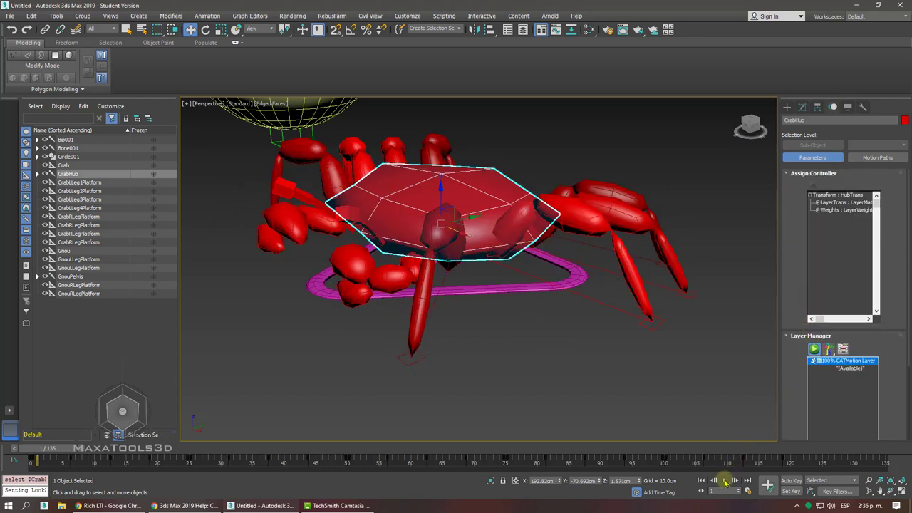
Play the crab's walk animation, stop it, and return to frame 0.
{"action": "left_click", "coordinate": [723, 481]}
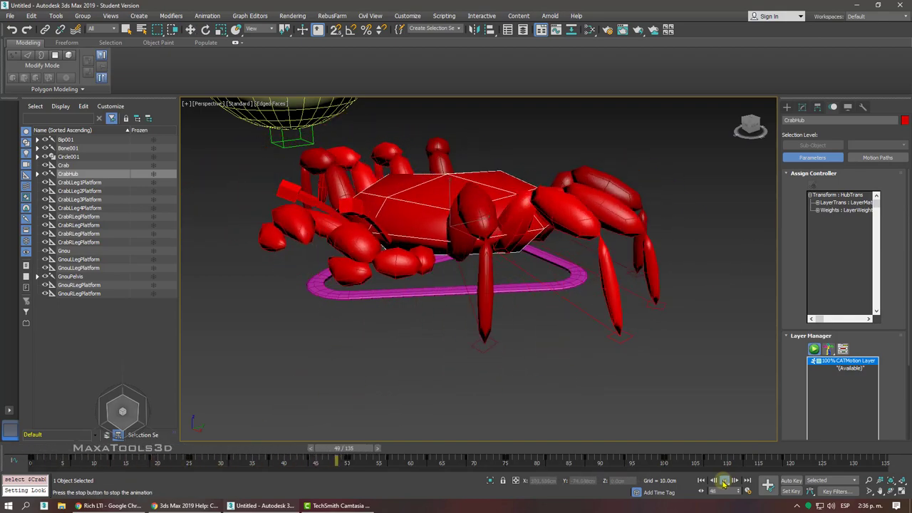
{"action": "left_click", "coordinate": [724, 481]}
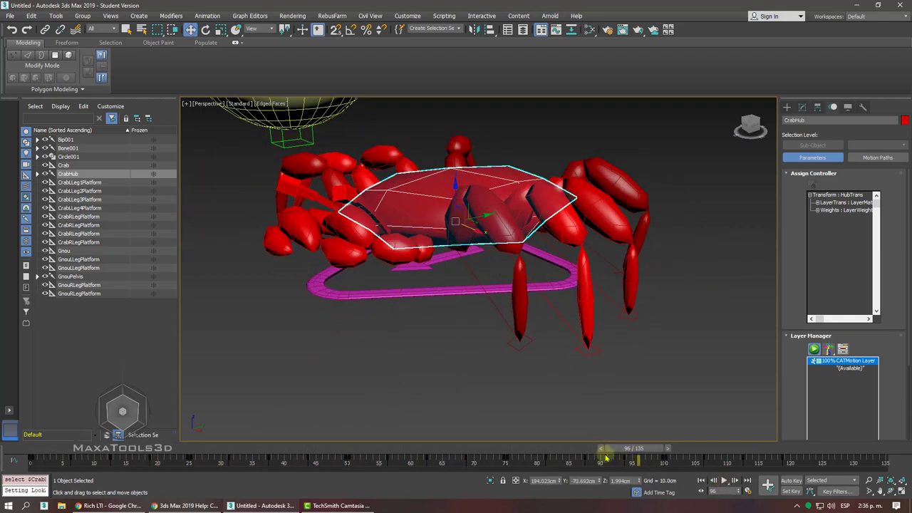
{"action": "left_click", "coordinate": [701, 481]}
{"action": "scroll", "coordinate": [434, 316], "scroll_direction": "down", "scroll_amount": 5}
Delete the whole crab rig and the biped standing beside the sphere.
{"action": "key", "text": "shift+z"}
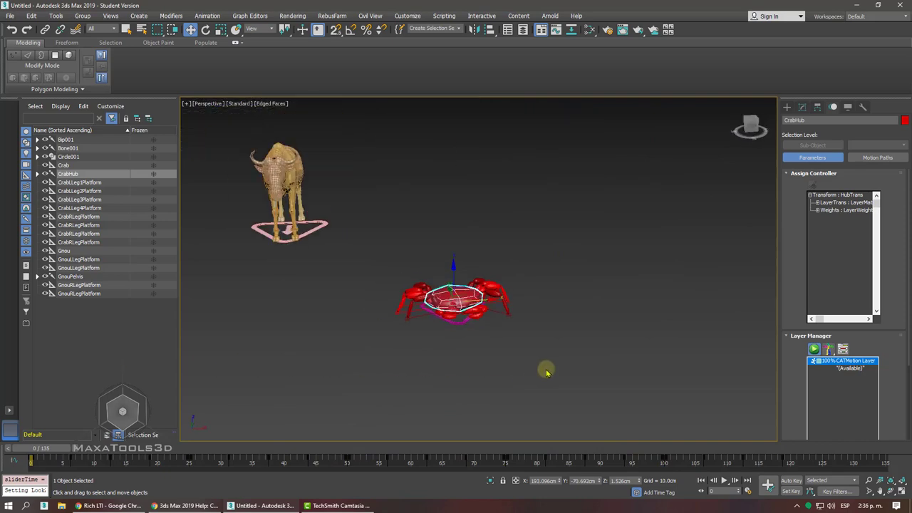
{"action": "key", "text": "shift+z"}
{"action": "double_click", "coordinate": [407, 295]}
{"action": "key", "text": "shift+z"}
{"action": "key", "text": "Delete"}
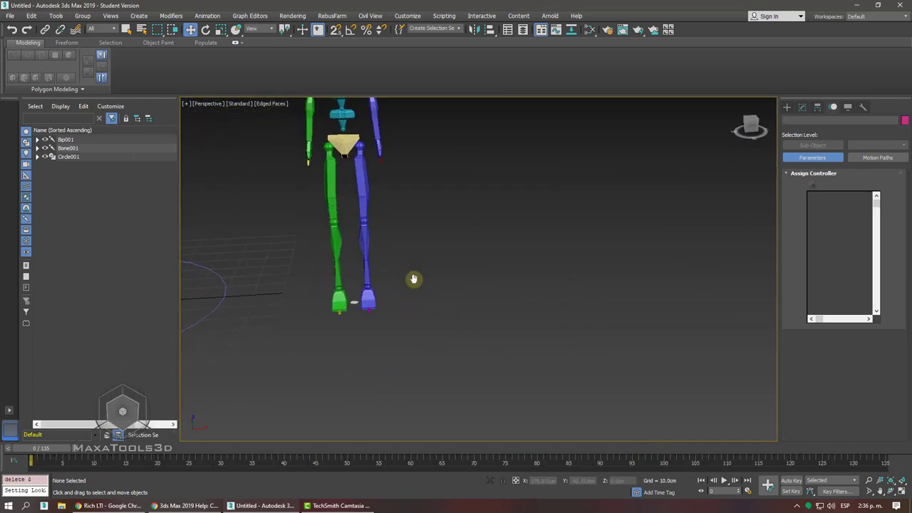
{"action": "key", "text": "shift+z"}
{"action": "left_click_drag", "start_coordinate": [549, 375], "coordinate": [479, 194]}
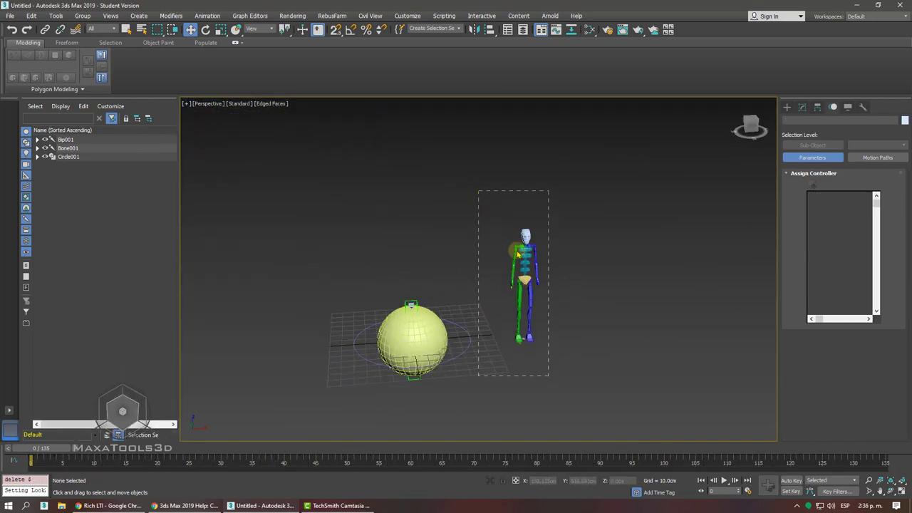
{"action": "key", "text": "Delete"}
Test-move the top and bottom point helpers to check the sphere's deformation, undoing the moves.
{"action": "key", "text": "z"}
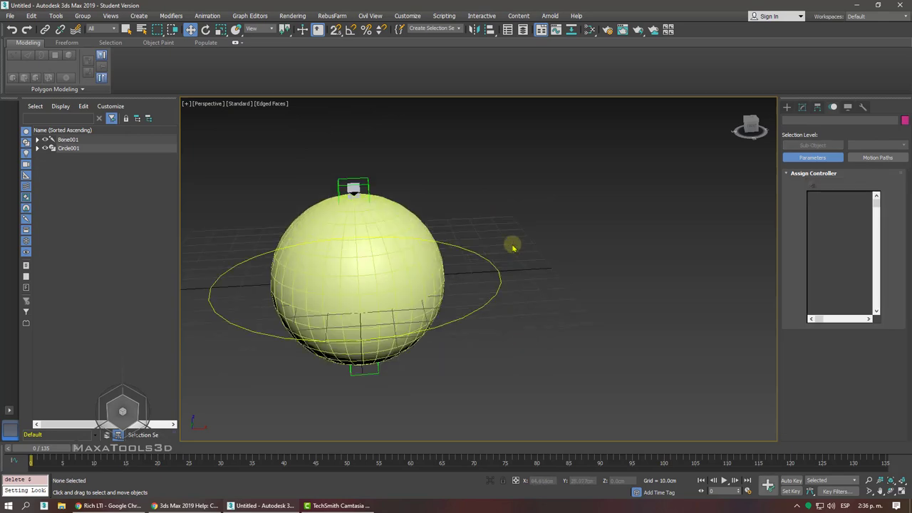
{"action": "left_click", "coordinate": [455, 163]}
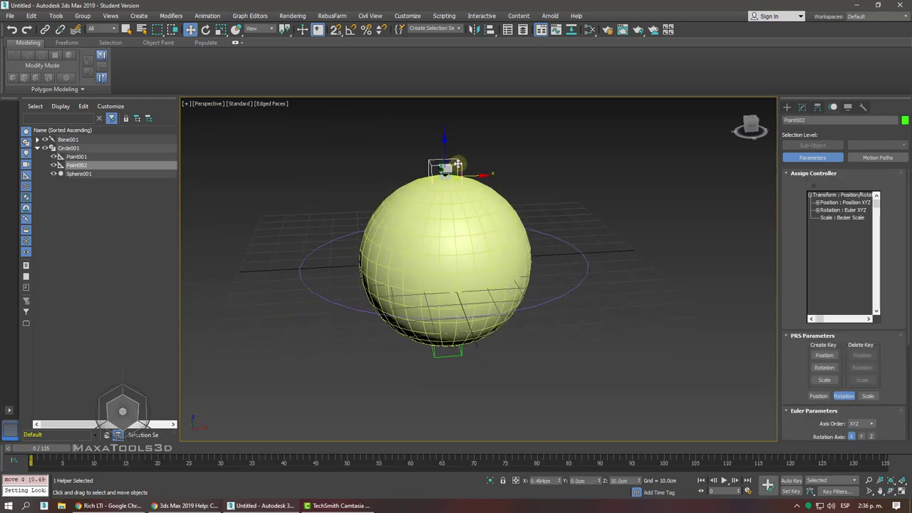
{"action": "left_click_drag", "start_coordinate": [457, 165], "coordinate": [483, 184]}
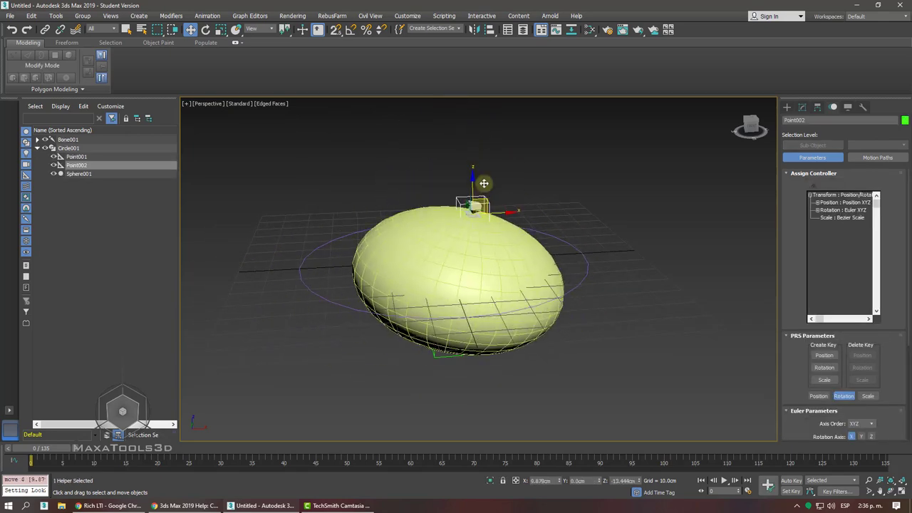
{"action": "key", "text": "ctrl+z"}
{"action": "left_click_drag", "start_coordinate": [460, 353], "coordinate": [421, 280]}
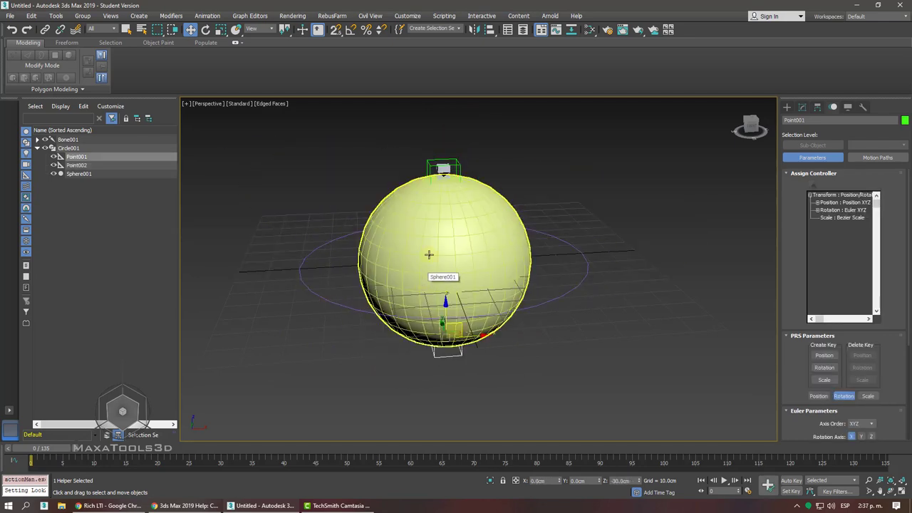
Select Point001, Point002 and the Circle001 control together.
{"action": "left_click", "coordinate": [456, 165]}
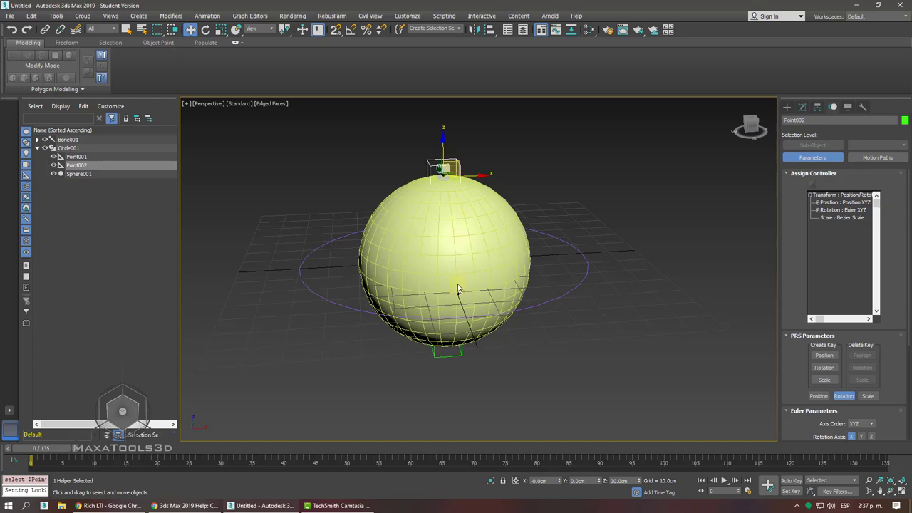
{"action": "left_click", "coordinate": [449, 349], "text": "ctrl"}
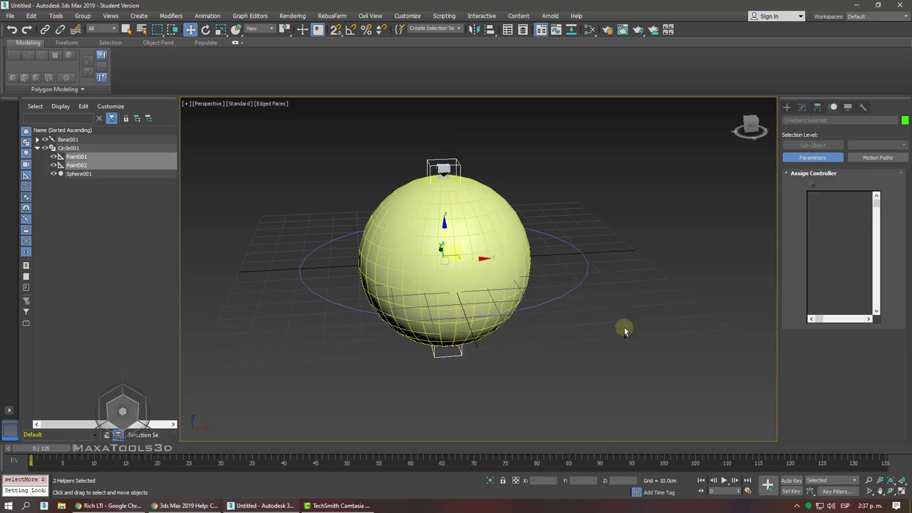
{"action": "left_click", "coordinate": [585, 266], "text": "ctrl"}
{"action": "middle_click_drag", "start_coordinate": [577, 221], "coordinate": [580, 367], "text": "alt"}
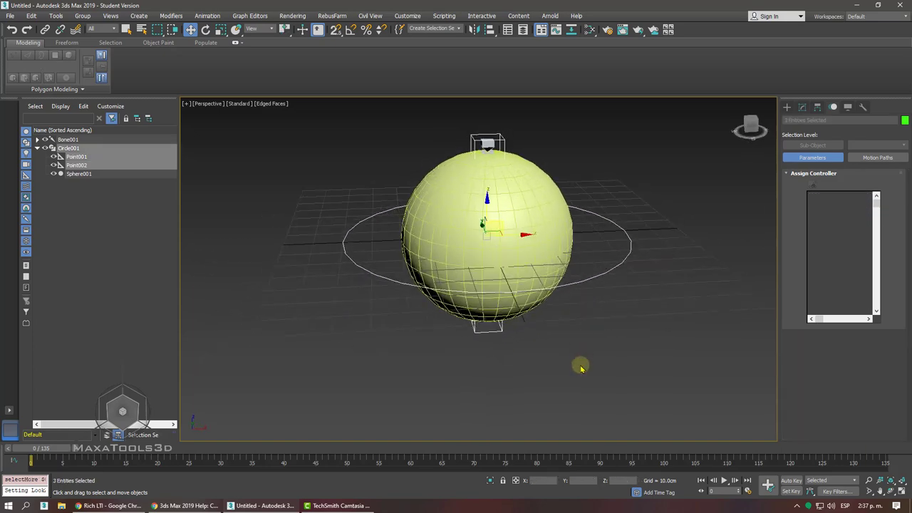
{"action": "left_click", "coordinate": [484, 326]}
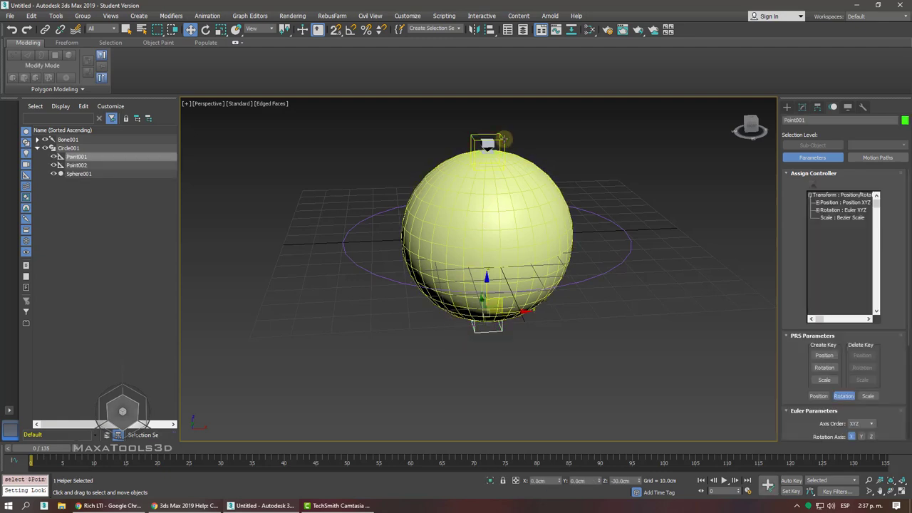
{"action": "left_click", "coordinate": [505, 140], "text": "ctrl"}
{"action": "left_click", "coordinate": [605, 286], "text": "ctrl"}
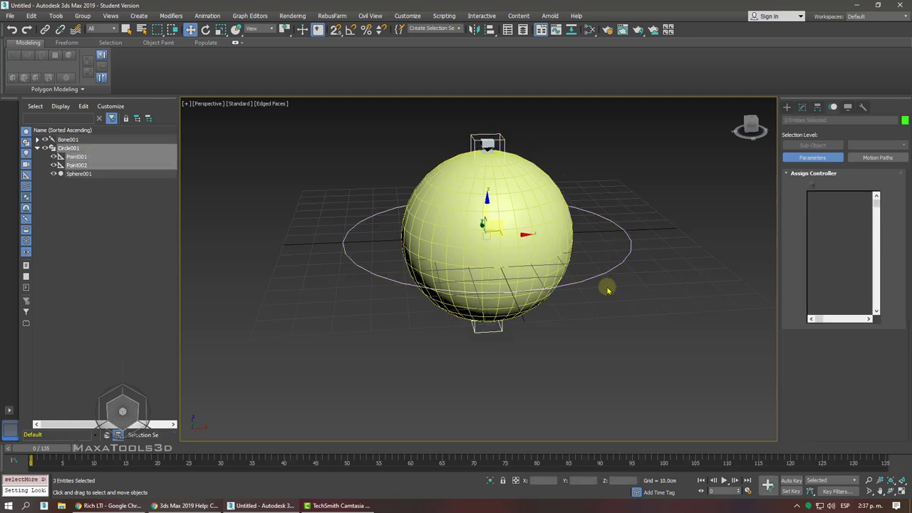
Store the points and circle as the skin pose via Animation > Set as Skin Pose.
{"action": "left_click", "coordinate": [207, 16]}
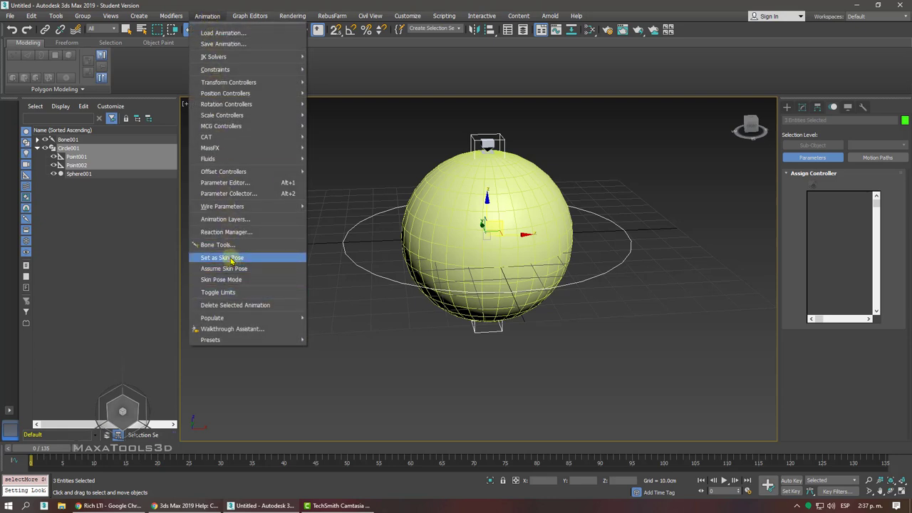
{"action": "left_click", "coordinate": [231, 261]}
{"action": "left_click", "coordinate": [462, 288]}
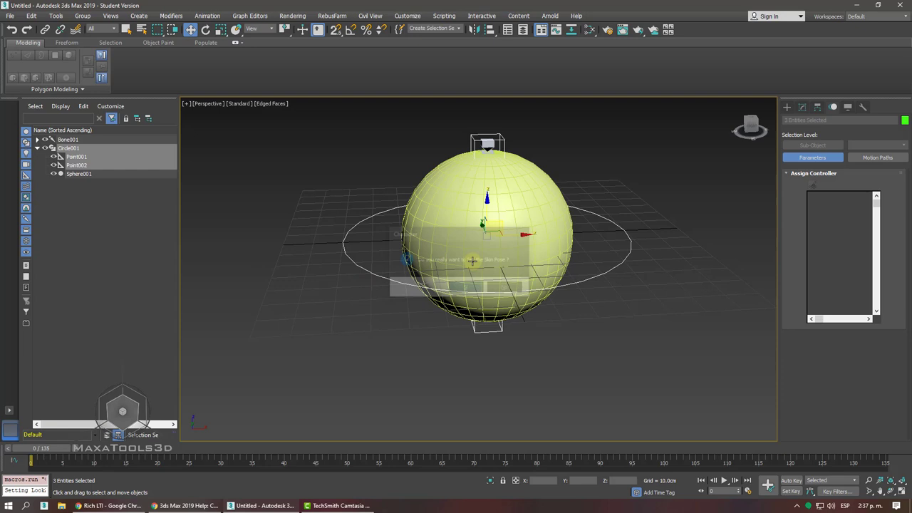
Distort the rig by pulling the top helper up-left and moving the control circle upward.
{"action": "left_click", "coordinate": [528, 148]}
{"action": "left_click", "coordinate": [502, 136]}
{"action": "left_click_drag", "start_coordinate": [491, 141], "coordinate": [360, 103]}
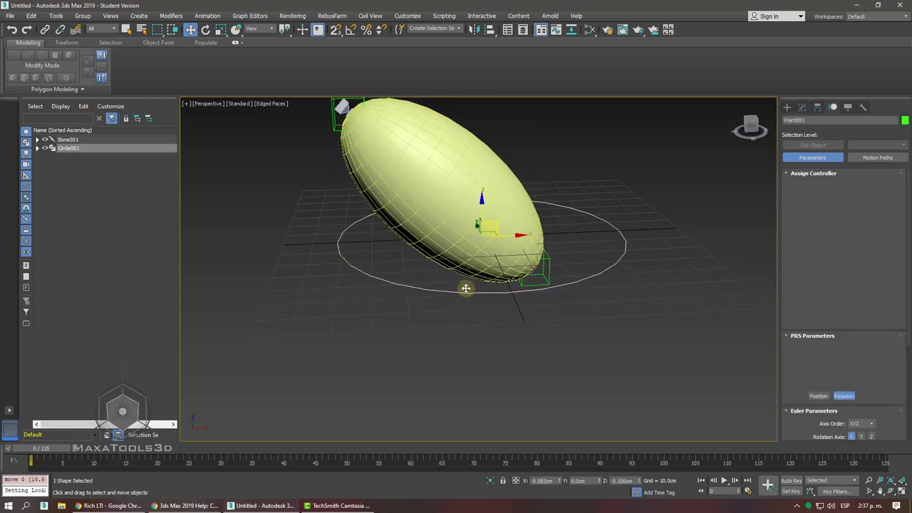
{"action": "left_click_drag", "start_coordinate": [466, 288], "coordinate": [476, 167]}
{"action": "key", "text": "z"}
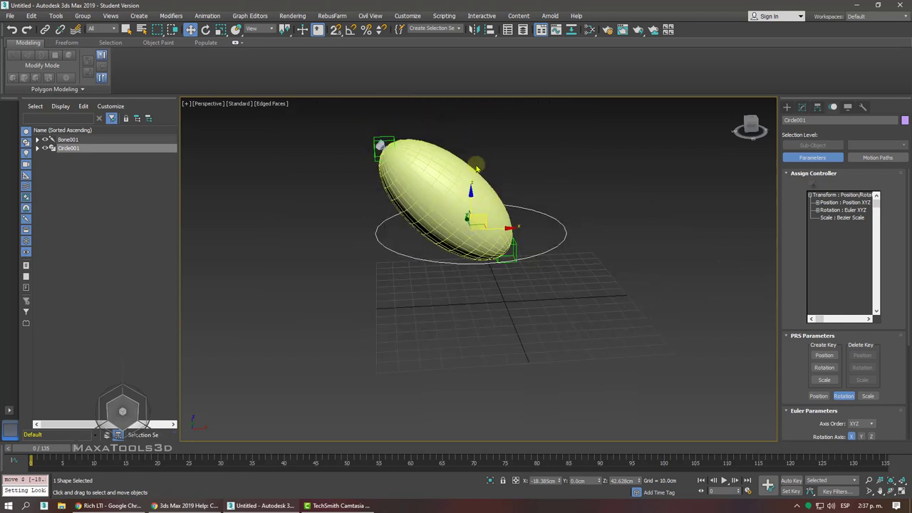
Reselect both point helpers and the circle and apply Animation > Assume Skin Pose.
{"action": "left_click", "coordinate": [507, 248]}
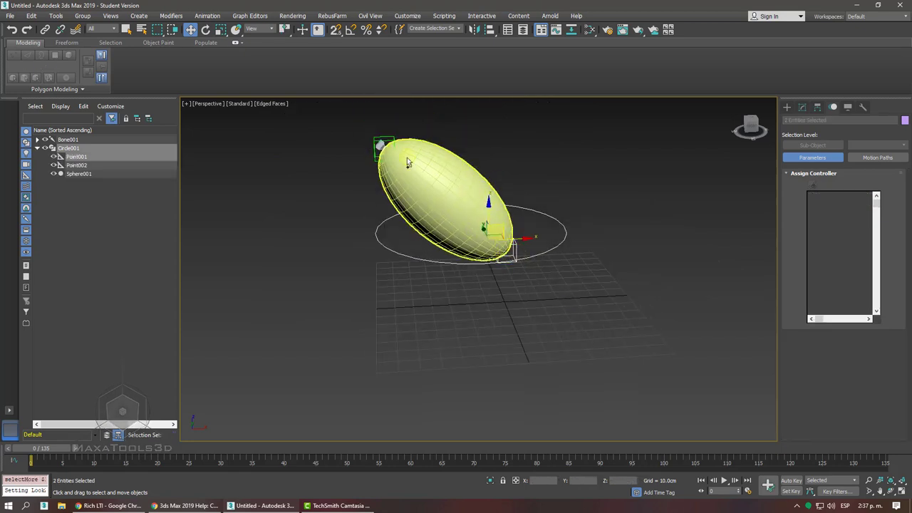
{"action": "left_click", "coordinate": [384, 142], "text": "ctrl"}
{"action": "left_click", "coordinate": [385, 141], "text": "ctrl"}
{"action": "left_click", "coordinate": [208, 16]}
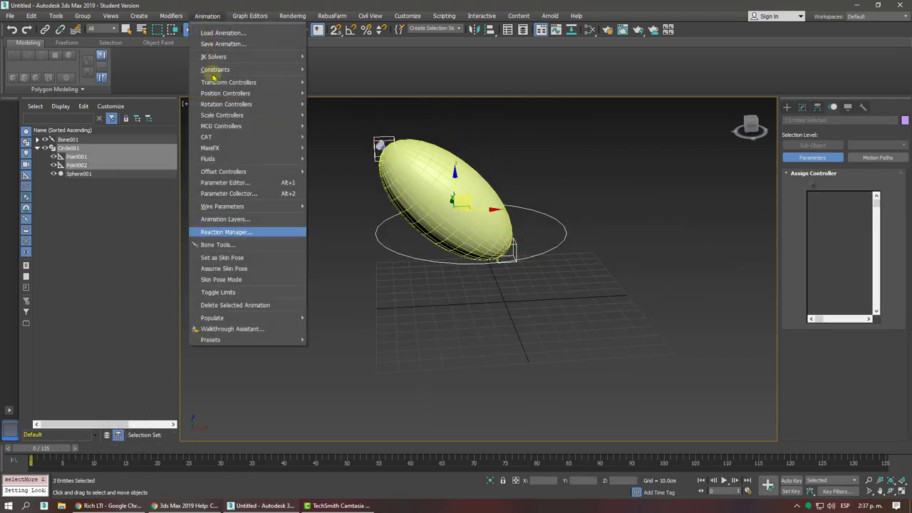
{"action": "left_click", "coordinate": [228, 268]}
Box-select the entire sphere rig with its bones and helpers.
{"action": "left_click", "coordinate": [555, 178]}
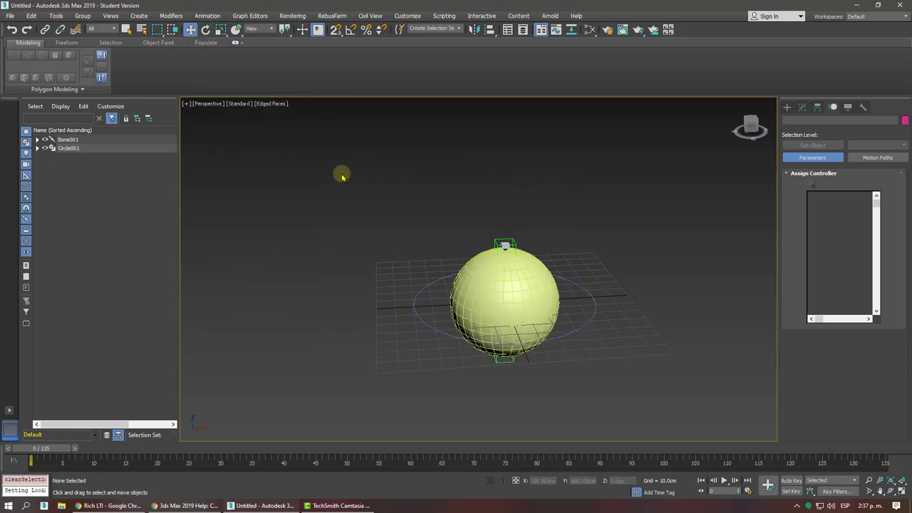
{"action": "left_click_drag", "start_coordinate": [342, 173], "coordinate": [666, 397]}
{"action": "scroll", "coordinate": [655, 385], "scroll_direction": "up", "scroll_amount": 2}
{"action": "scroll", "coordinate": [584, 275], "scroll_direction": "up", "scroll_amount": 3}
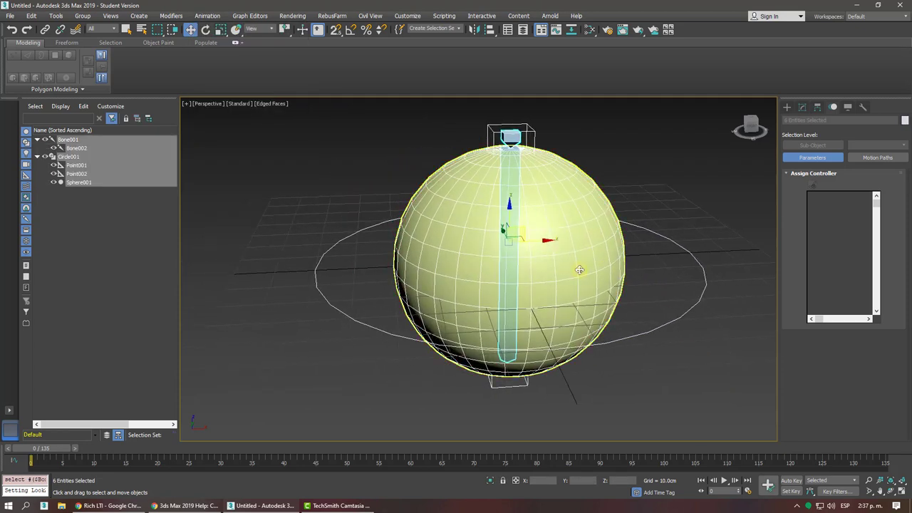
{"action": "scroll", "coordinate": [579, 270], "scroll_direction": "up", "scroll_amount": 3}
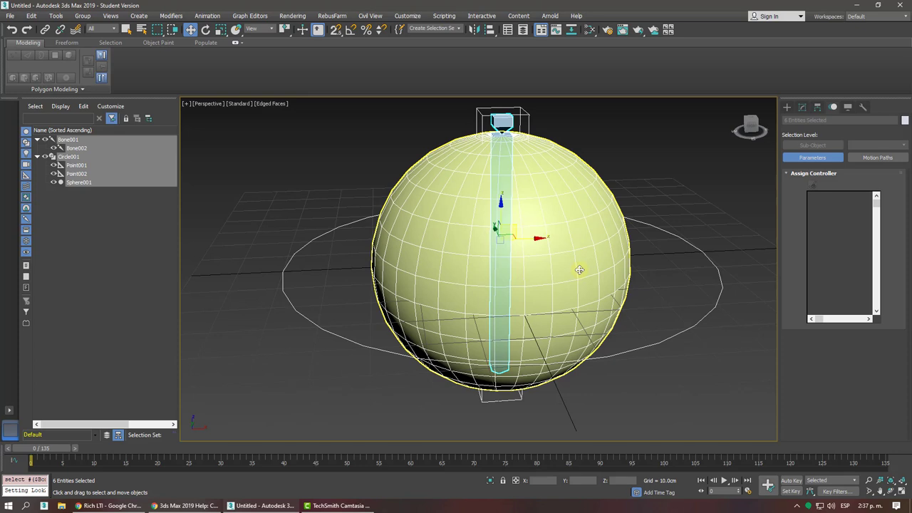